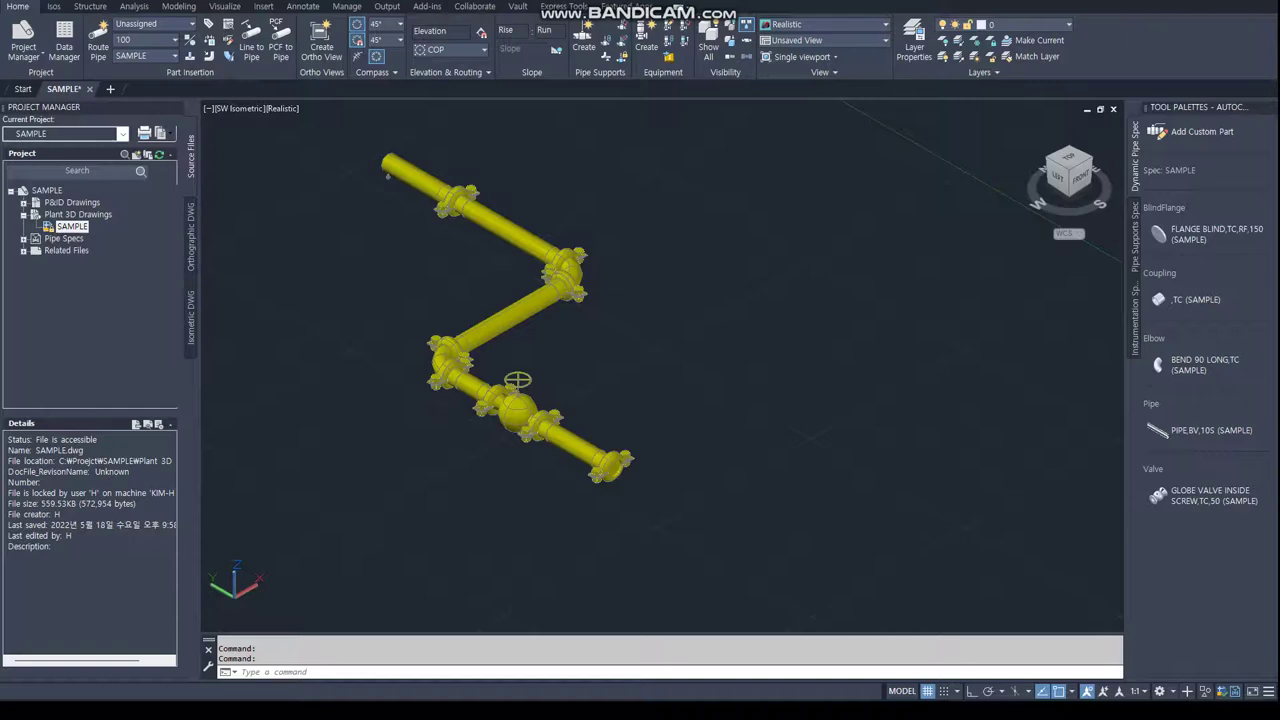
Review the notes on adding clamp fasteners and making the AutoCAD block.
key("alt+Tab")
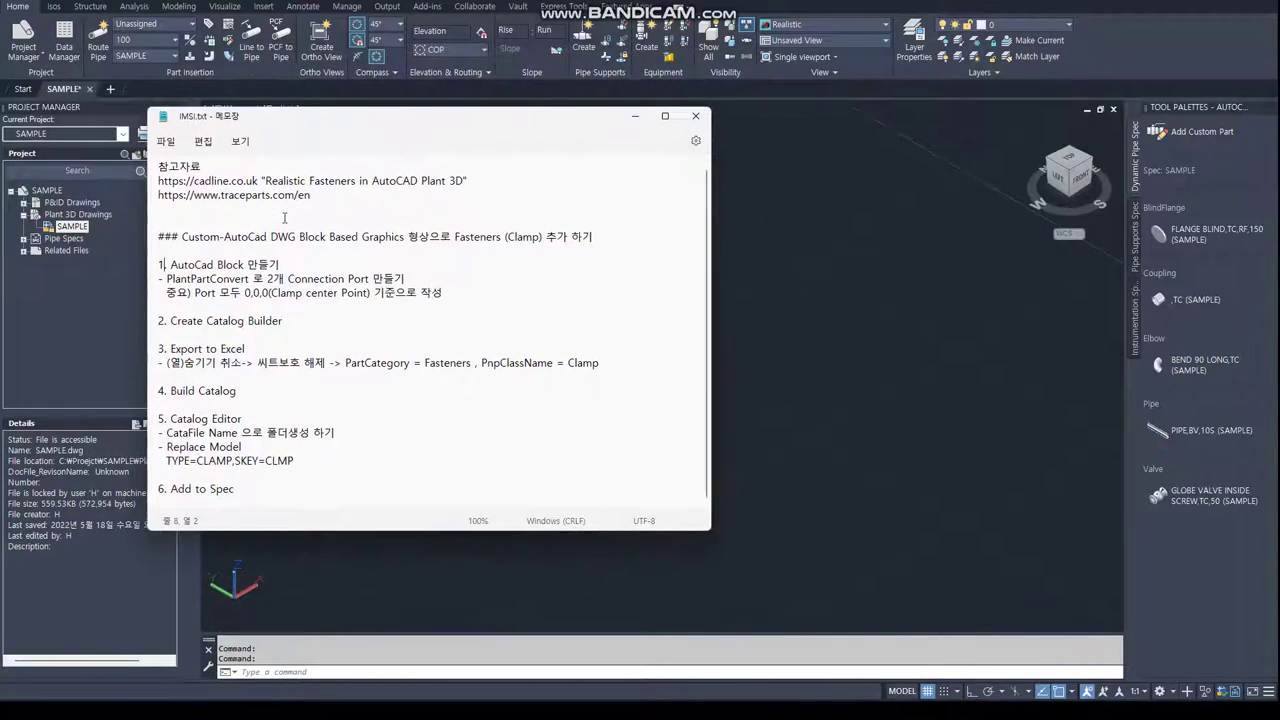
left_click_drag(182, 237, 573, 240)
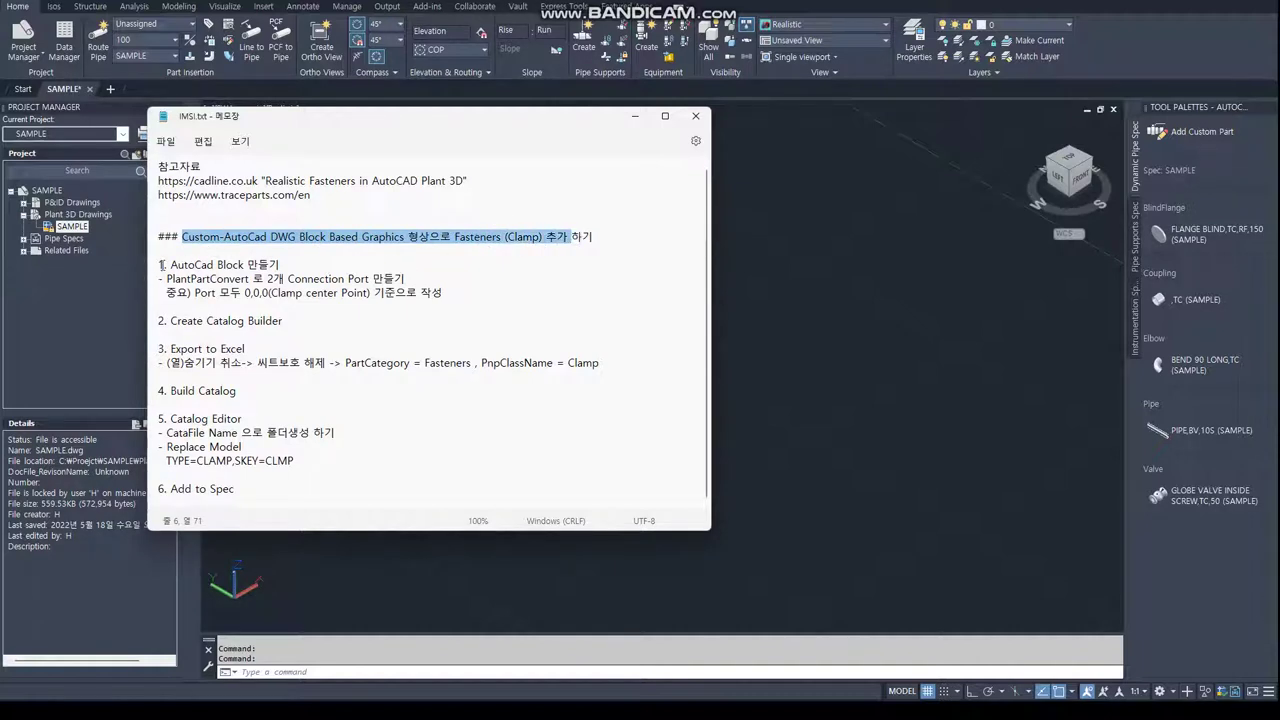
mouse_move(154, 266)
left_mouse_down()
mouse_move(400, 280)
mouse_move(362, 306)
left_mouse_up()
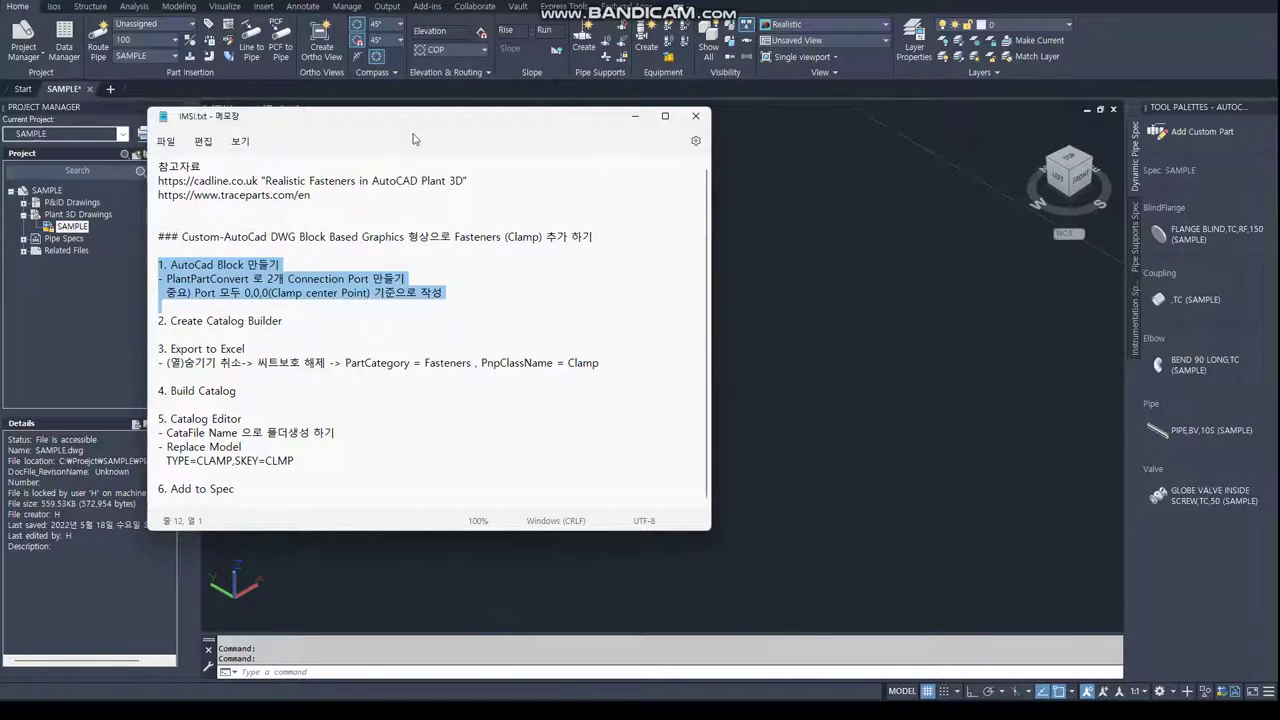
left_click(634, 116)
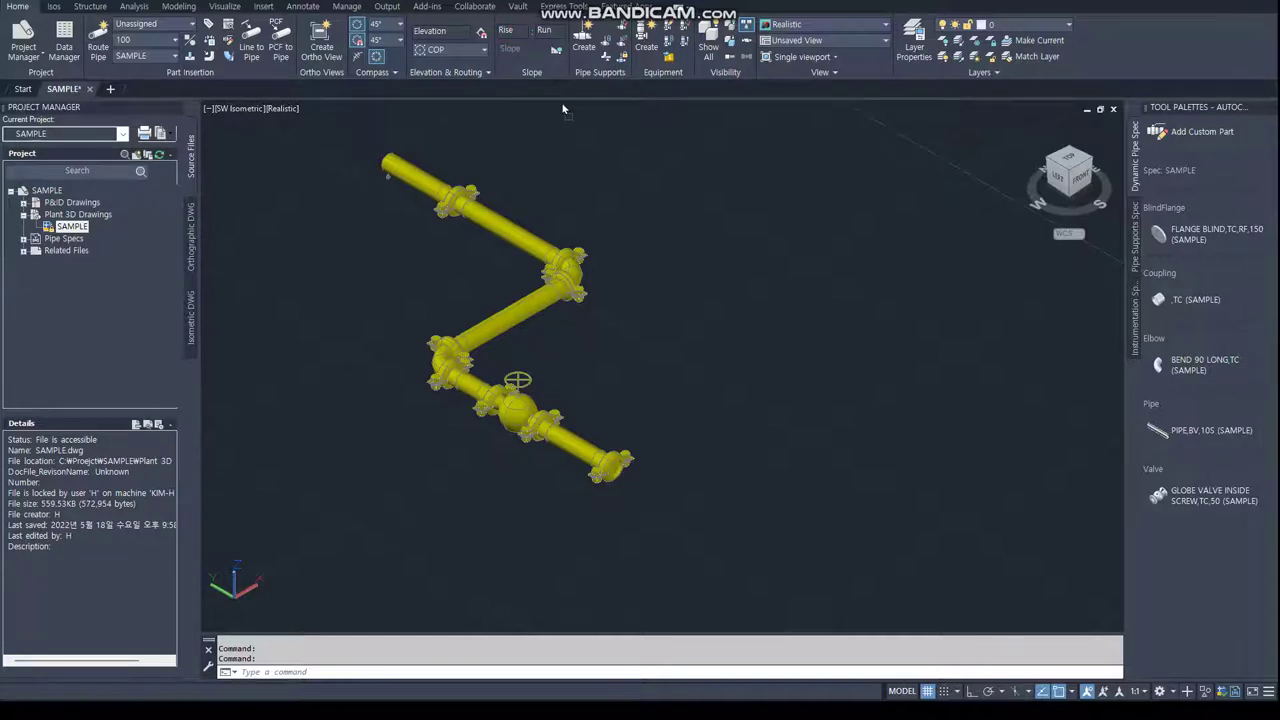
Orbit the clamp into a 3D view and window-select the whole clamp.
key("ctrl+v")
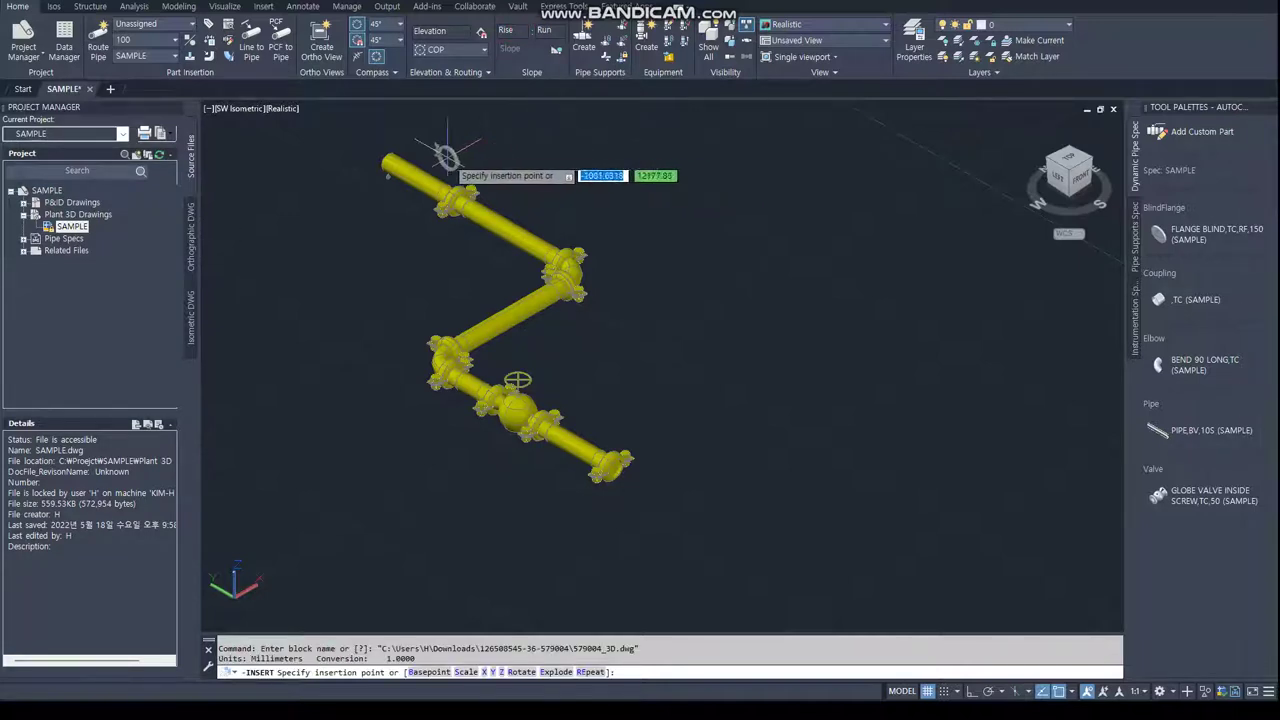
key("Escape")
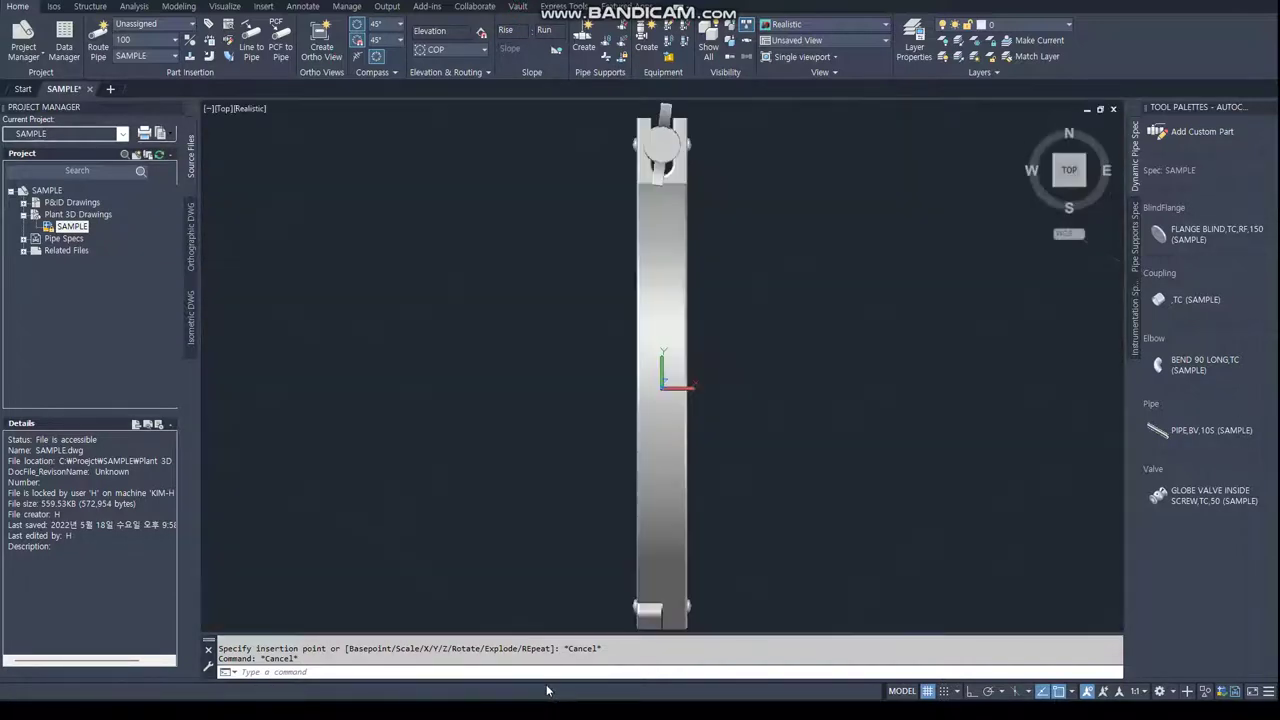
mouse_move(554, 375)
middle_mouse_down("shift")
mouse_move(700, 473)
mouse_move(640, 345)
middle_mouse_up("shift")
scroll(640, 345, "down", 2)
left_click(690, 282)
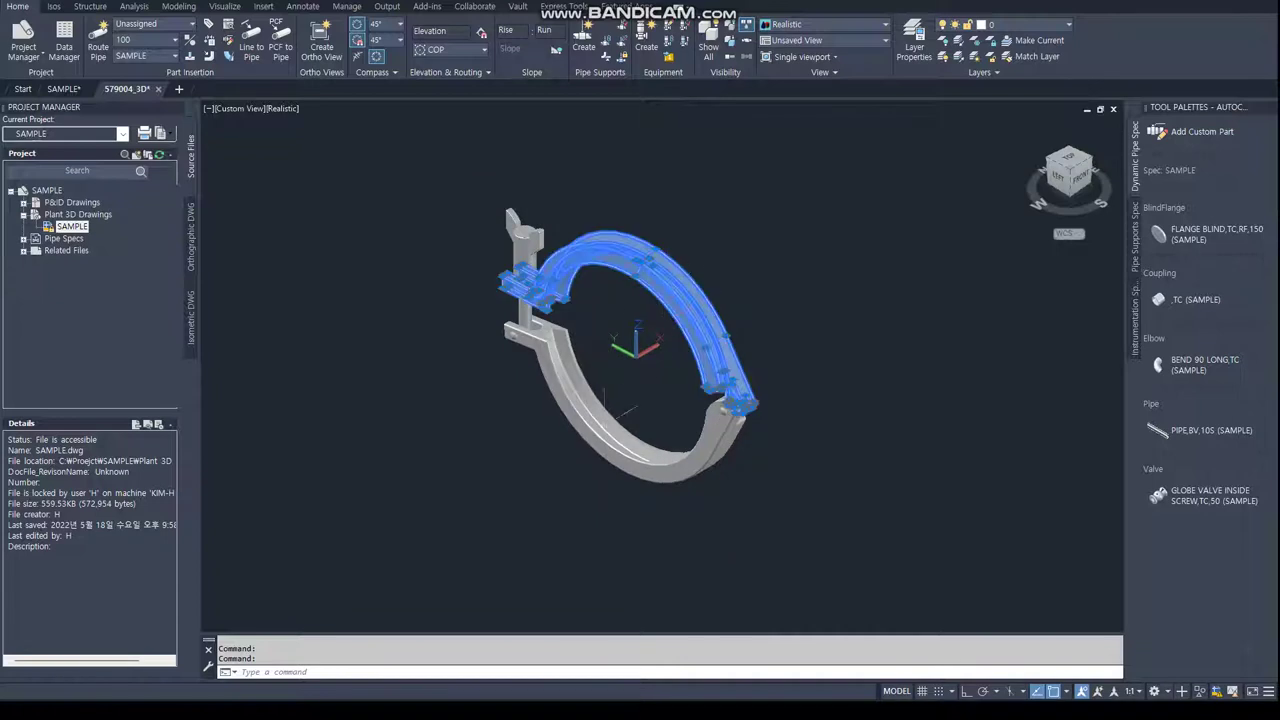
left_click(585, 415)
key("Escape")
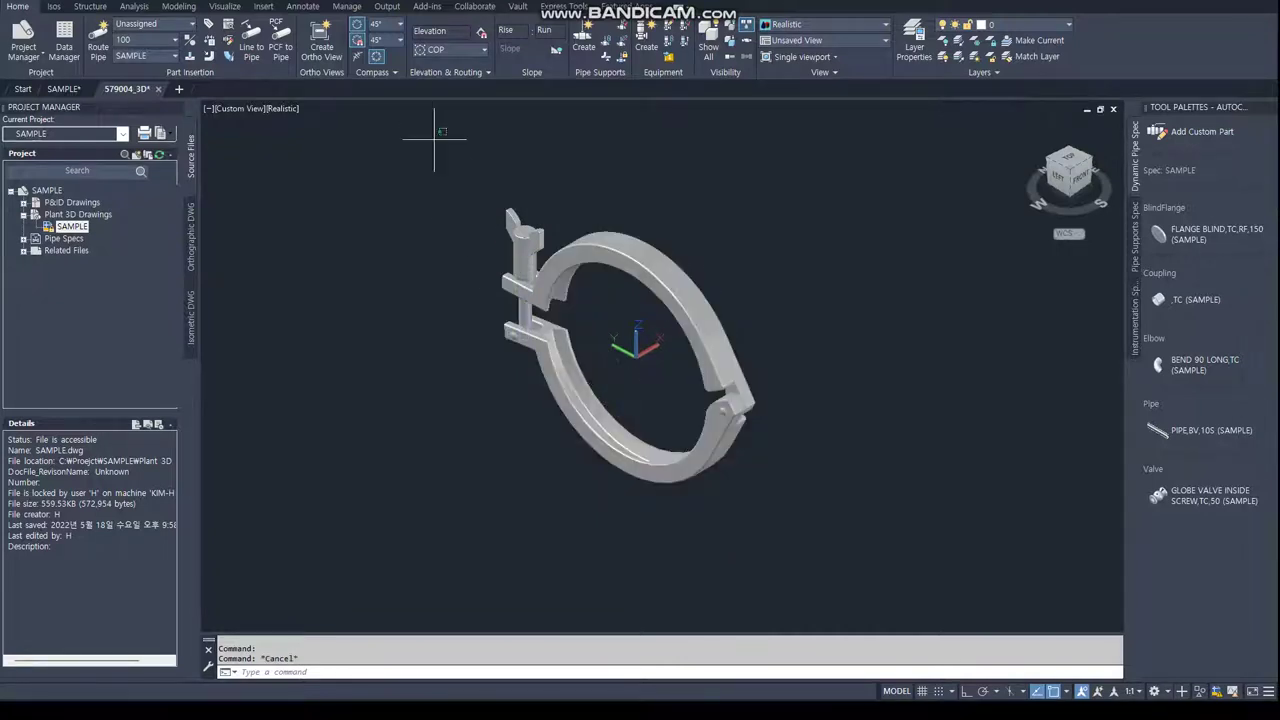
left_click(433, 138)
left_click(838, 555)
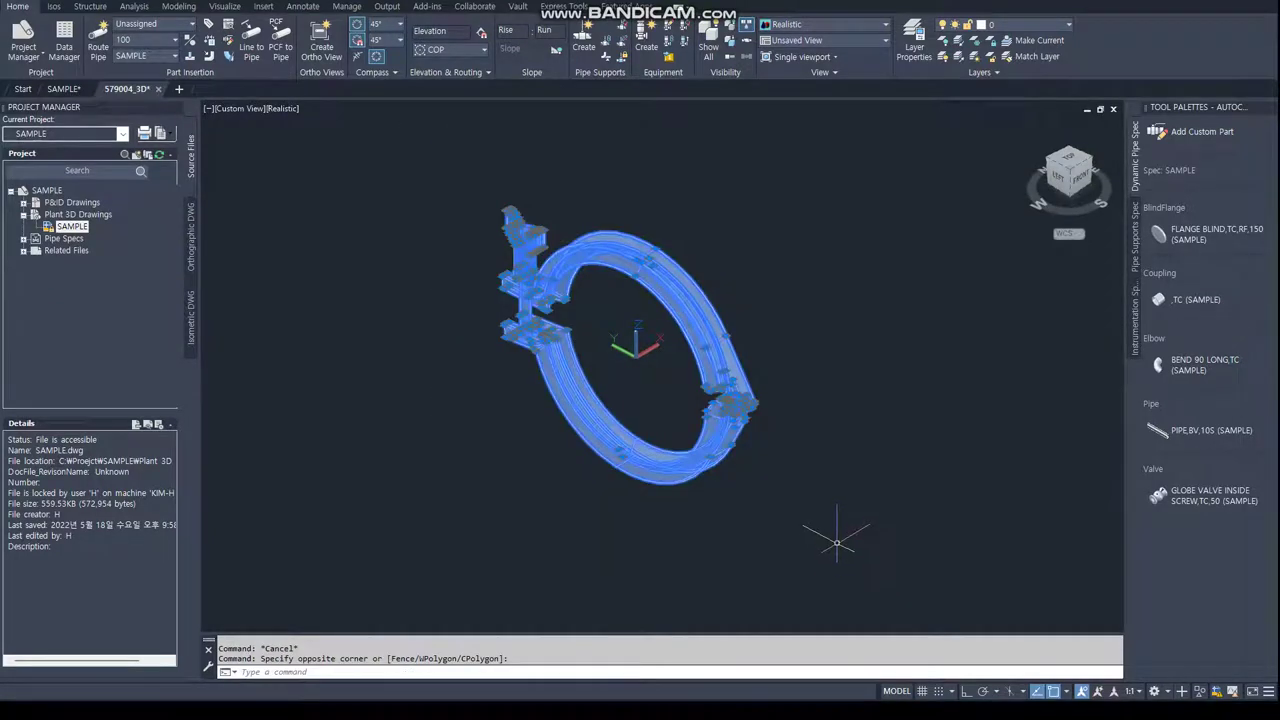
Copy the selected clamp with COPYBASE using base point 0,0,0.
key("ctrl+shift+c")
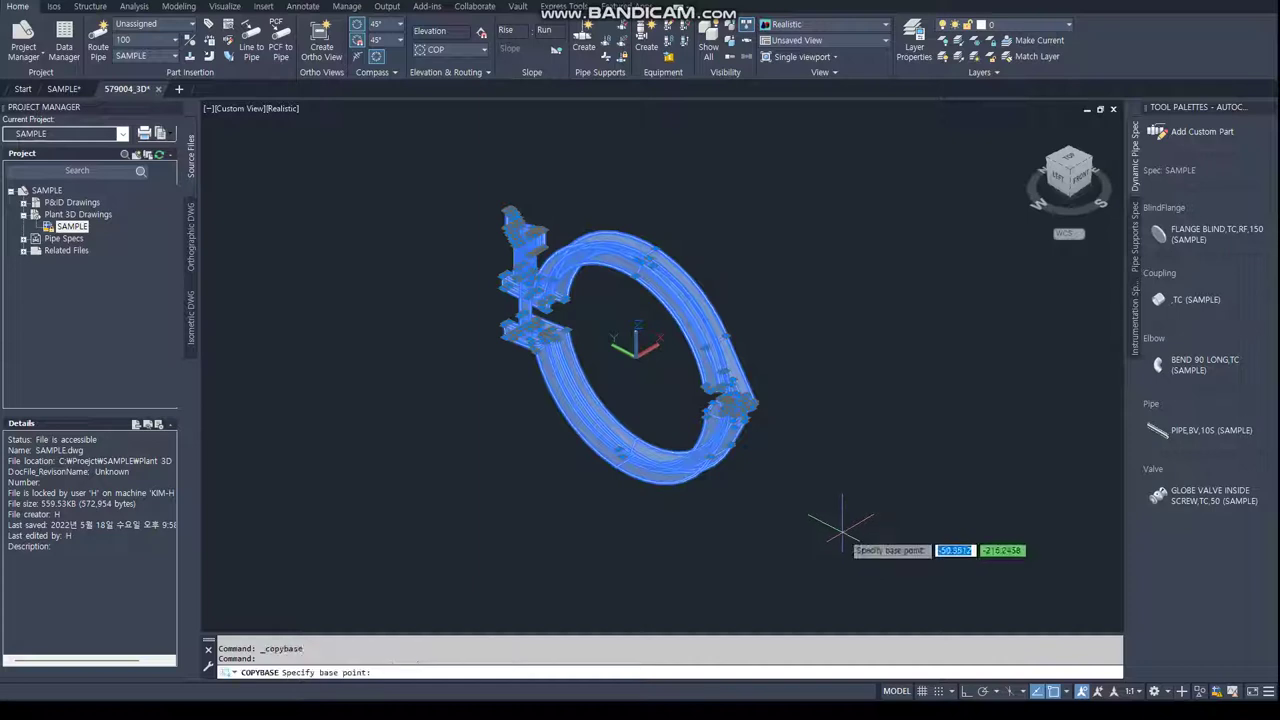
type("0")
key("Tab")
type("0")
key("Tab")
type("0")
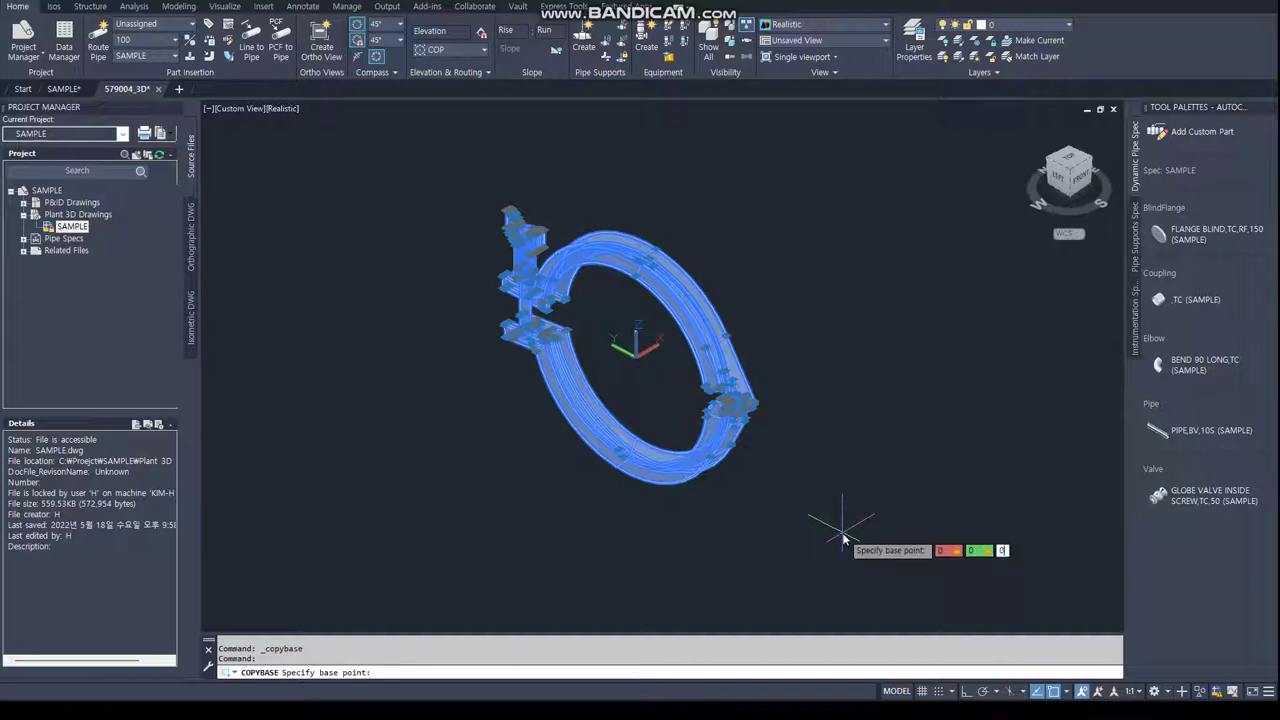
key("Return")
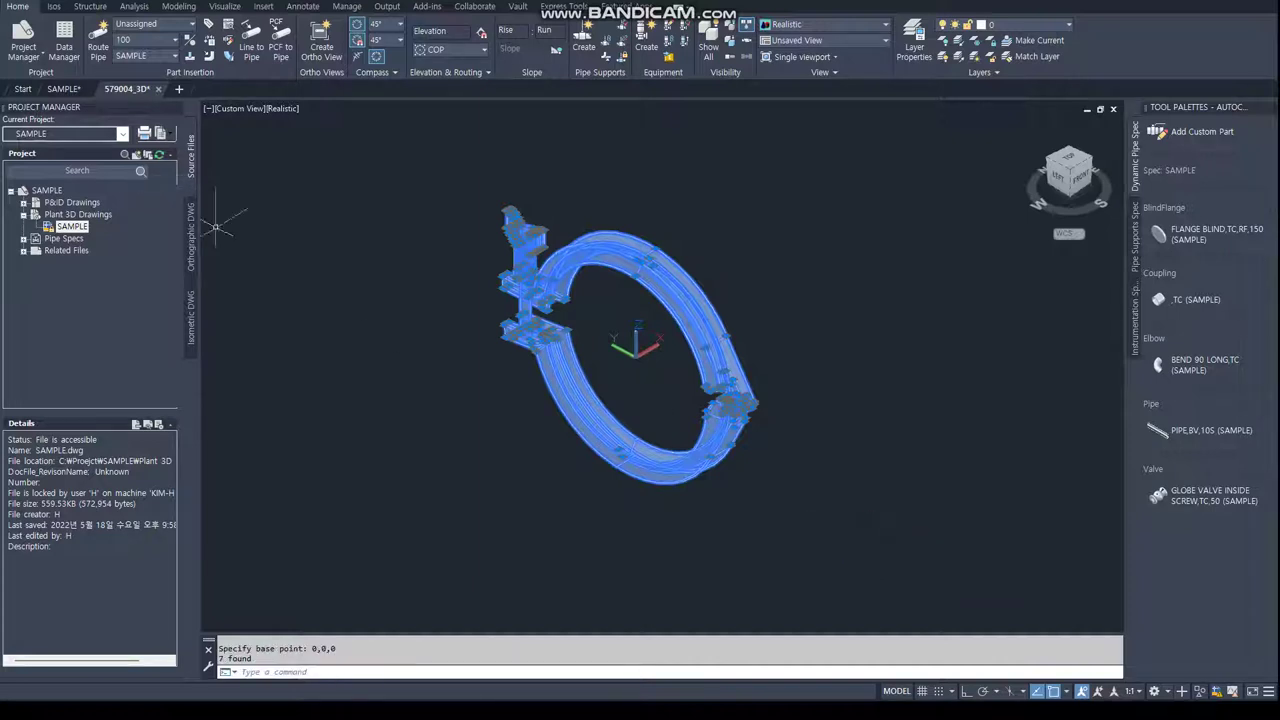
Create a new Plant 3D project drawing named clamp.
left_click(84, 214)
right_click(84, 214)
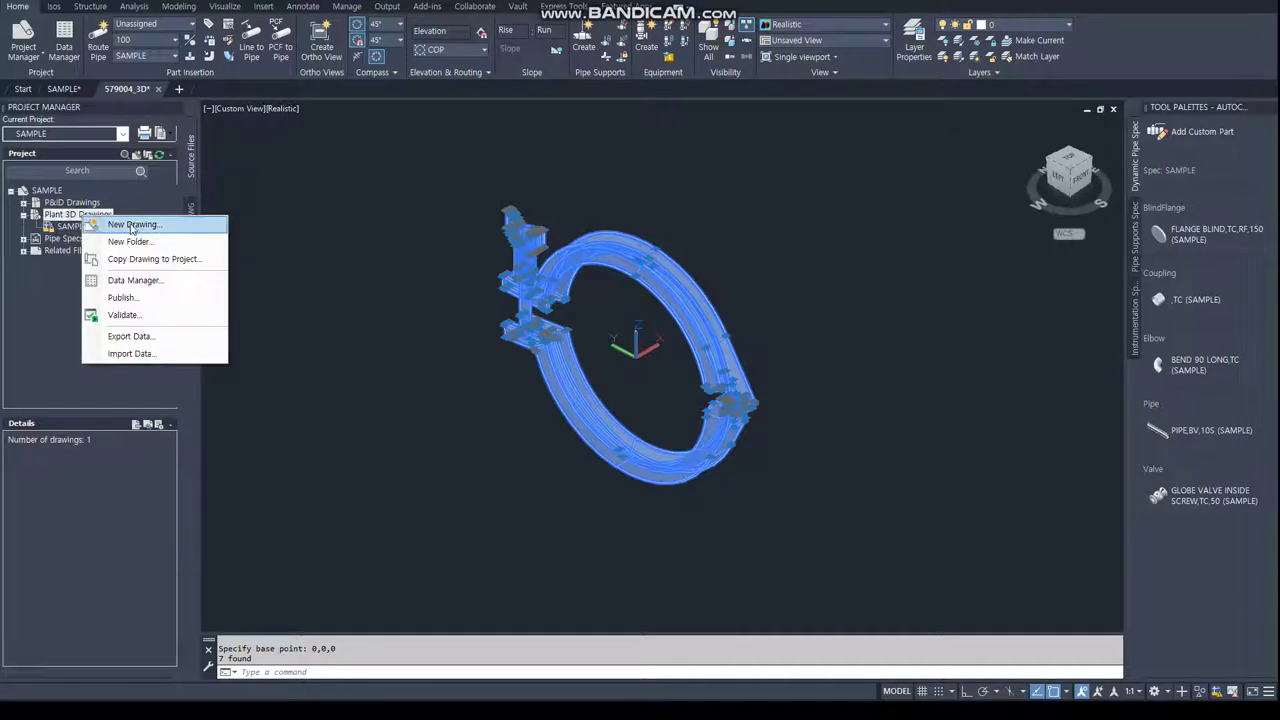
left_click(131, 225)
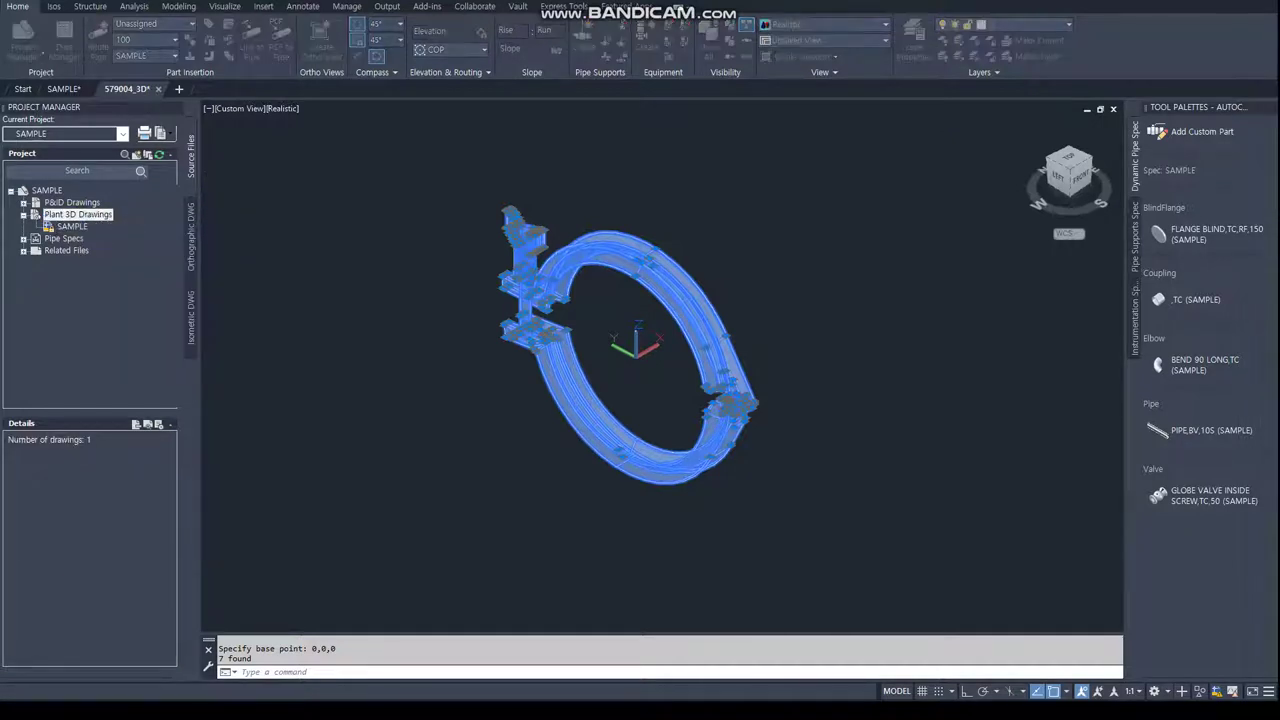
left_click_drag(332, 263, 512, 292)
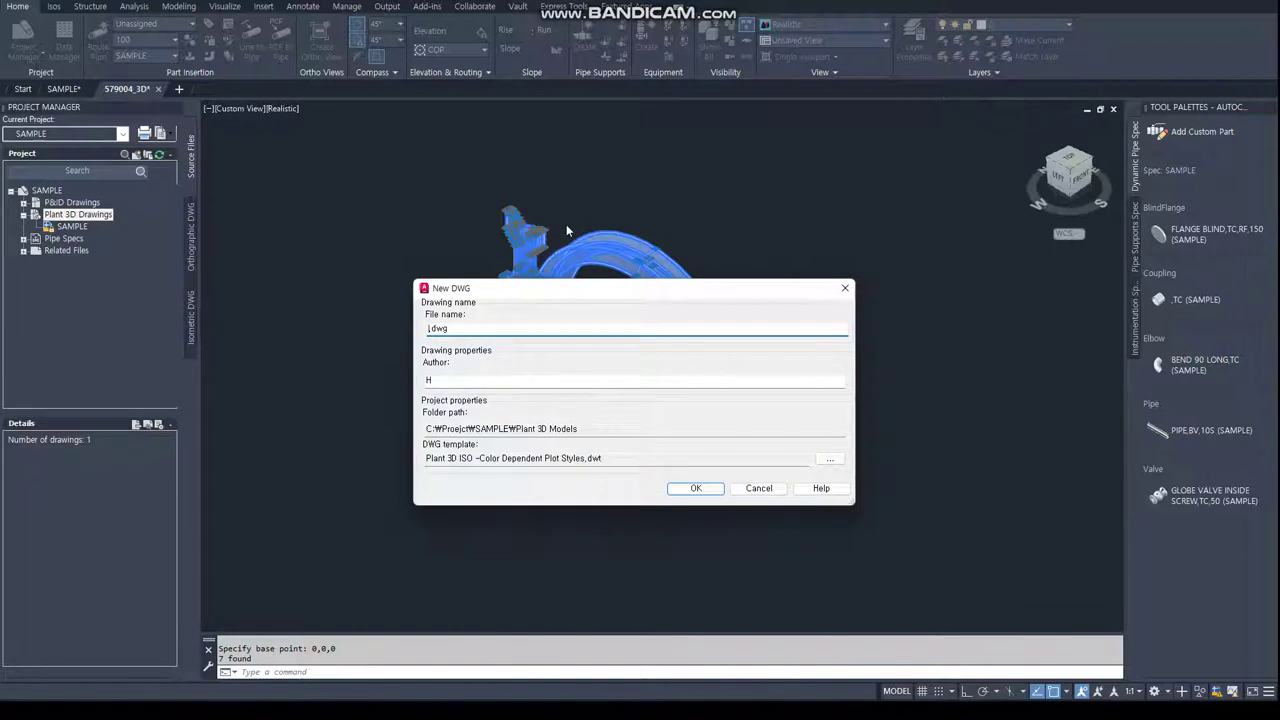
type("clamp")
key("Return")
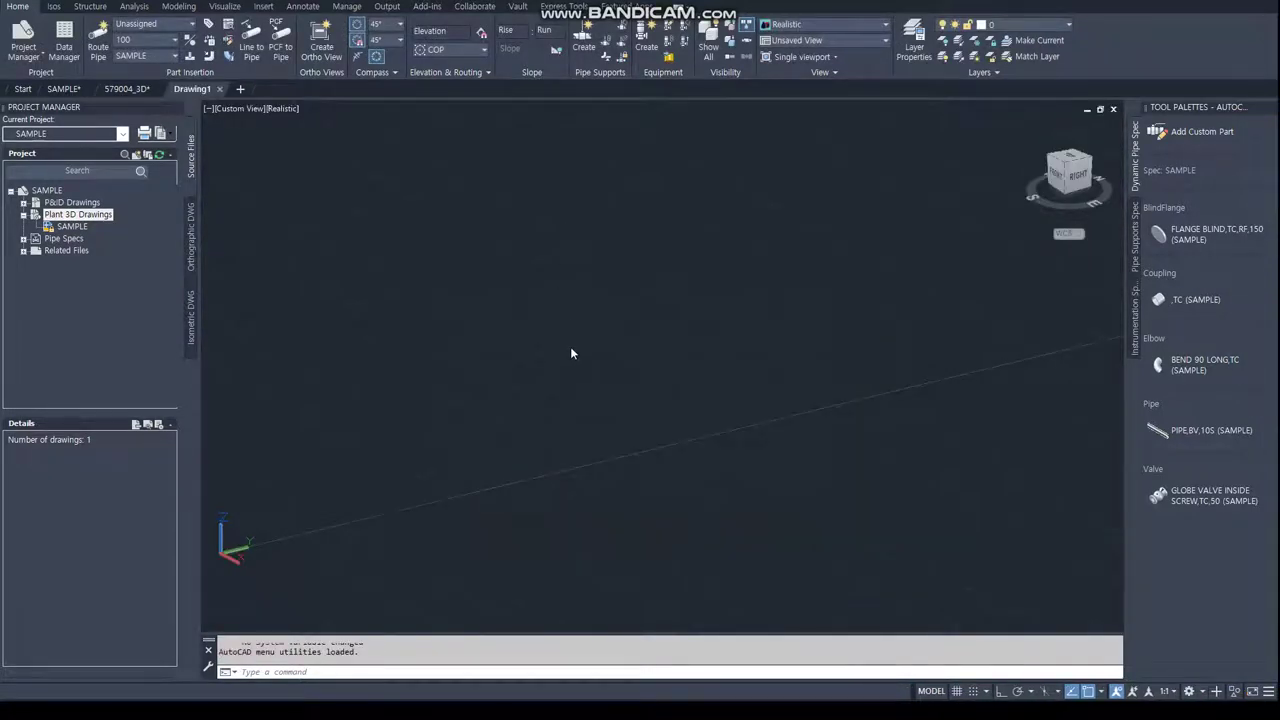
Paste the copied clamp as a block at 0,0,0 in the clamp drawing.
left_click(488, 435)
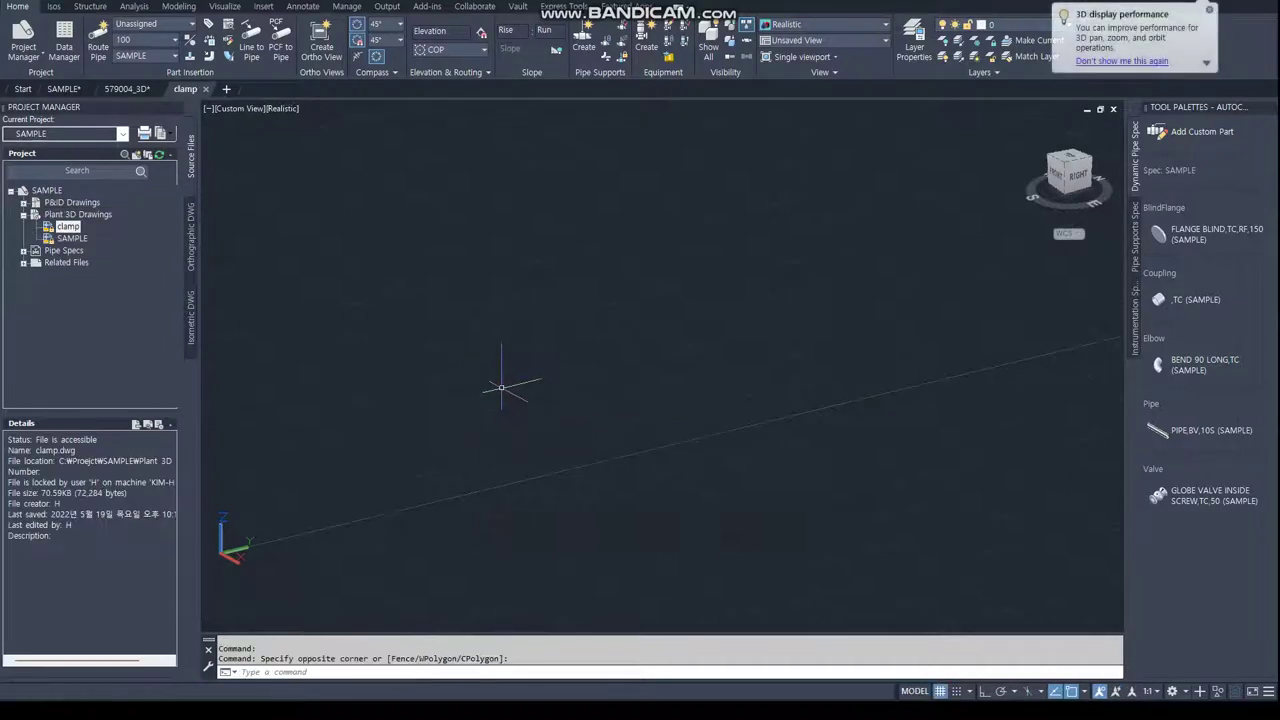
key("ctrl+shift+v")
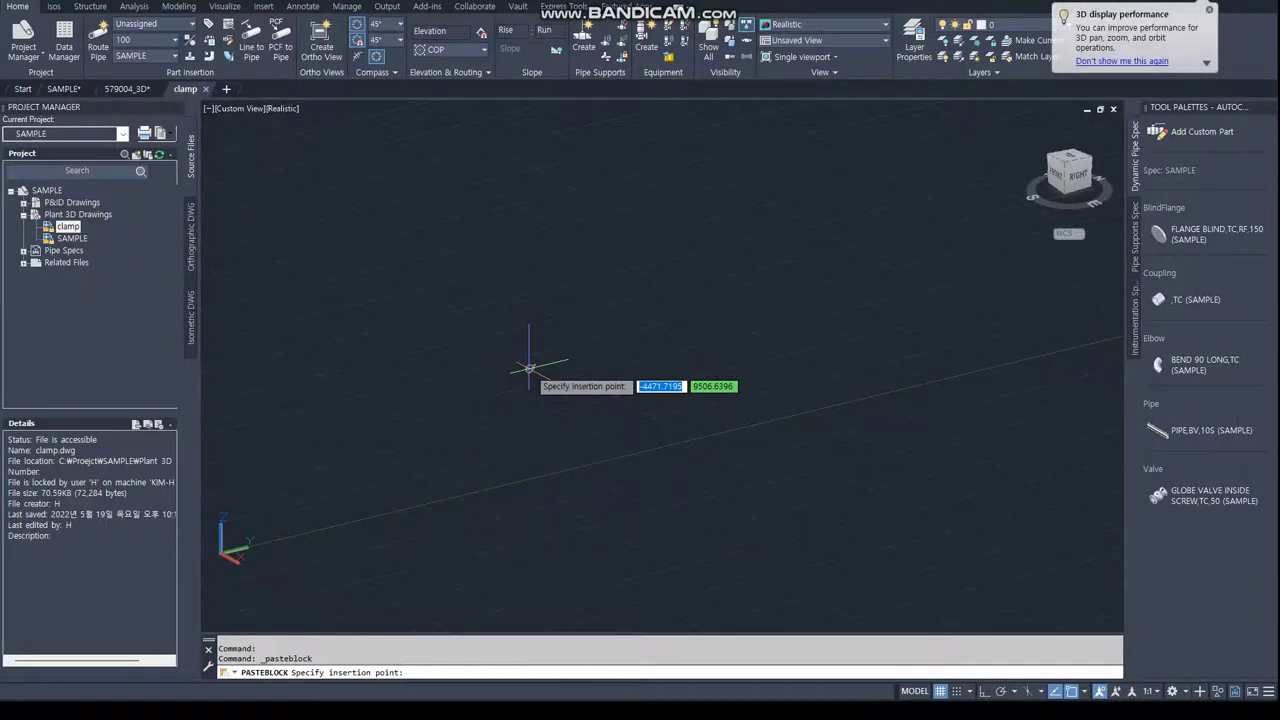
type("0,0,0")
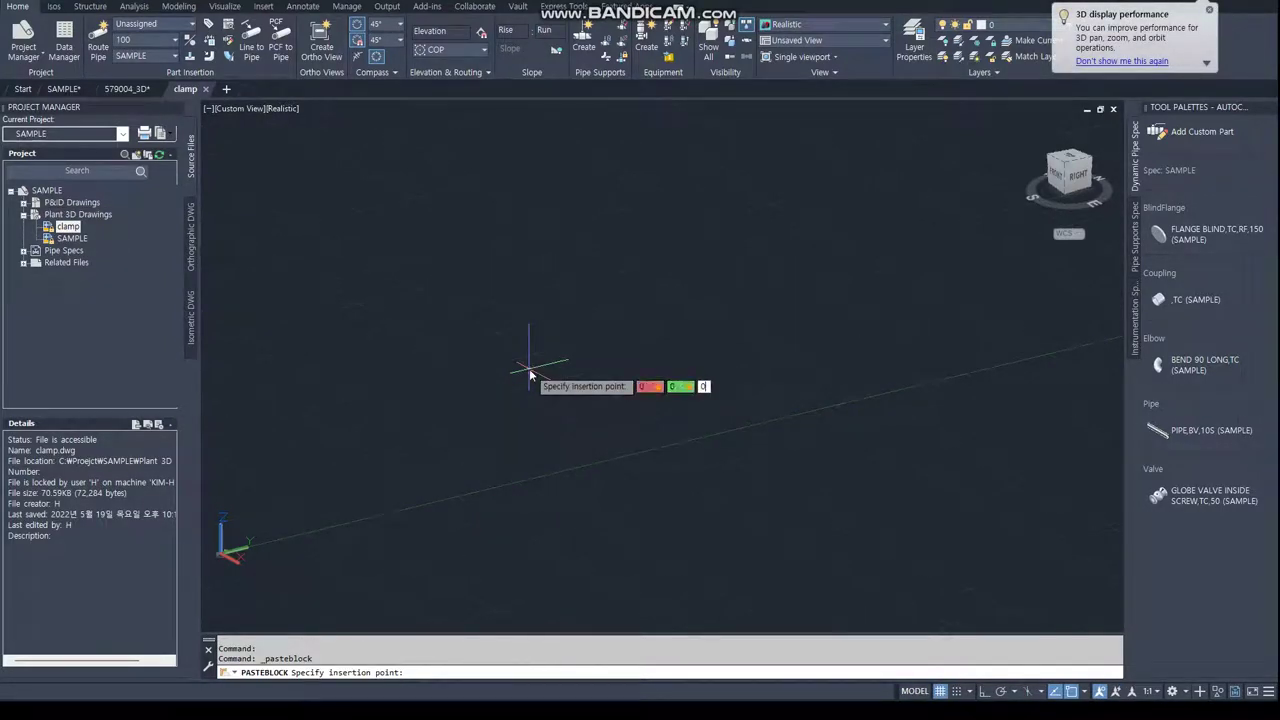
key("Return")
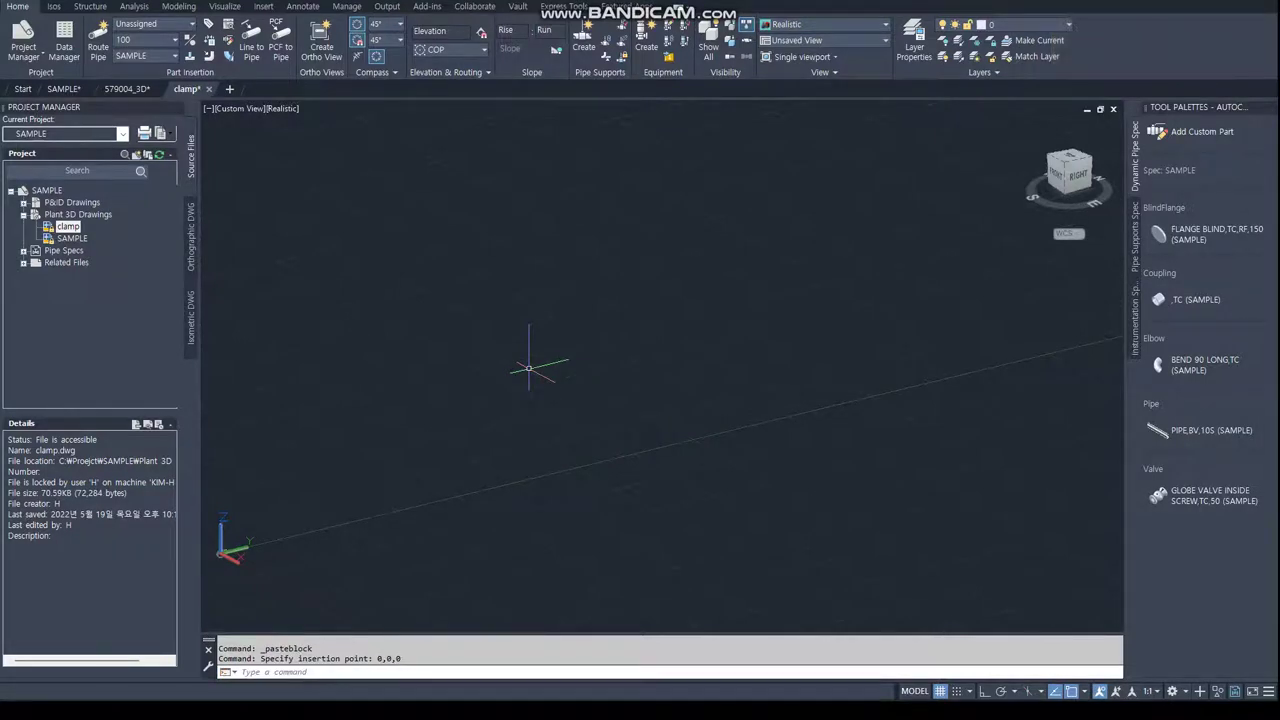
Zoom to extents and explode the clamp block into separate solids.
type("a")
key("Return")
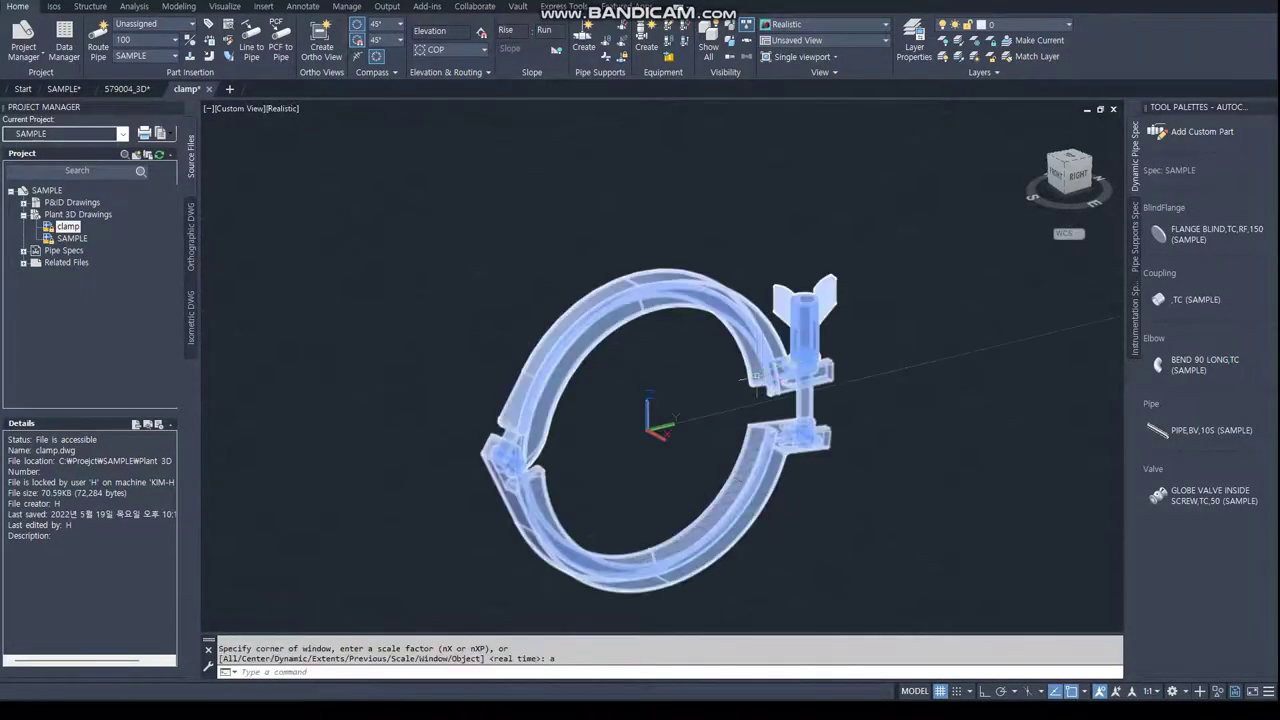
type("explode")
key("Return")
left_click(709, 299)
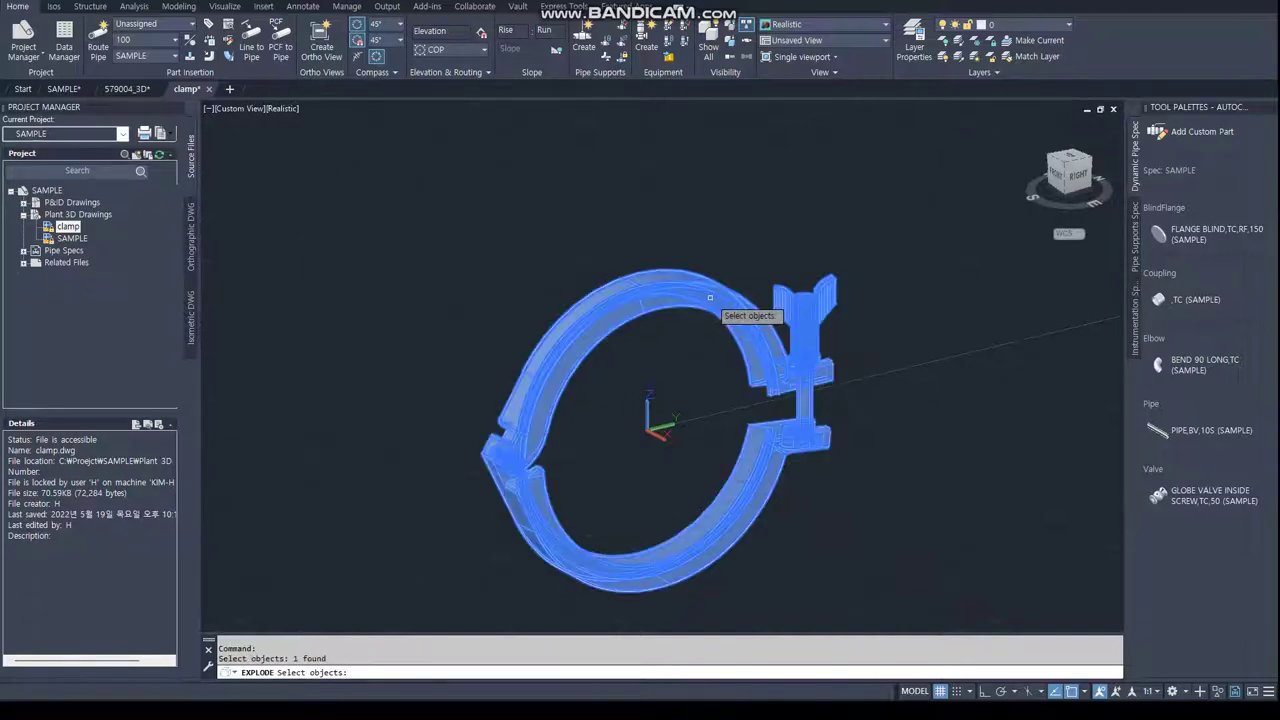
key("Return")
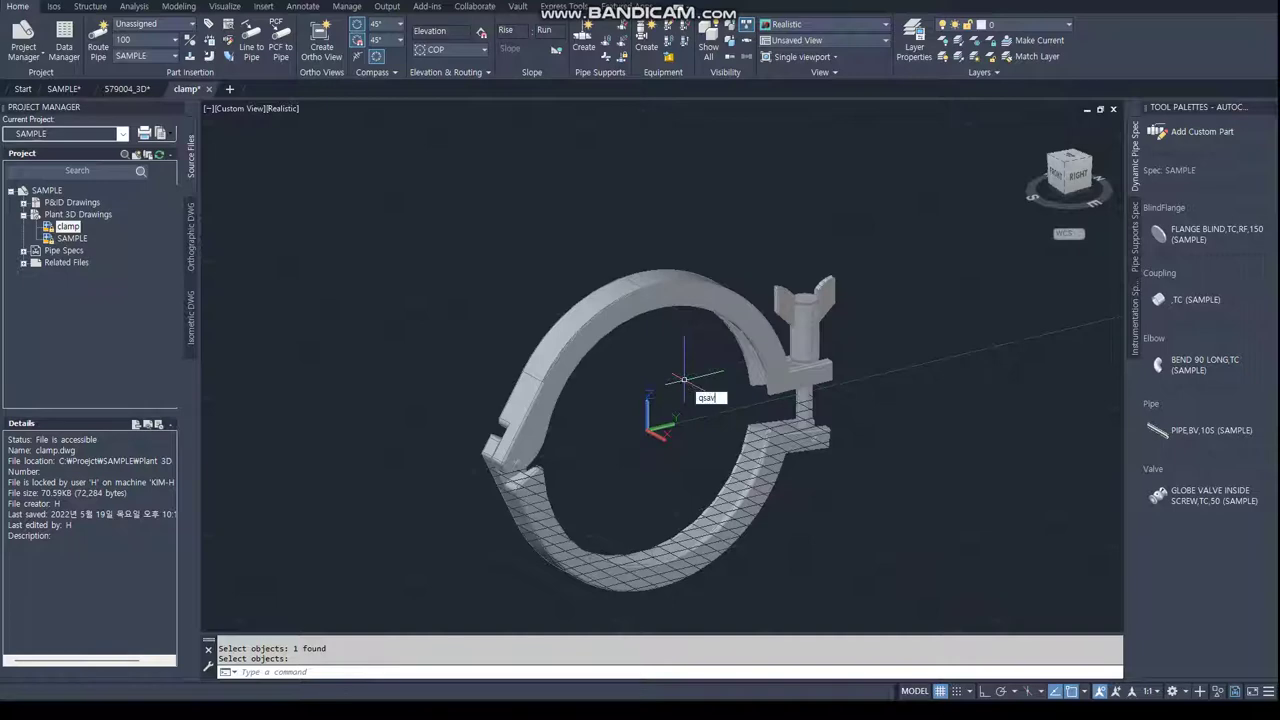
Save the clamp drawing and purge all unused items.
key("ctrl+s")
type("purge")
key("Return")
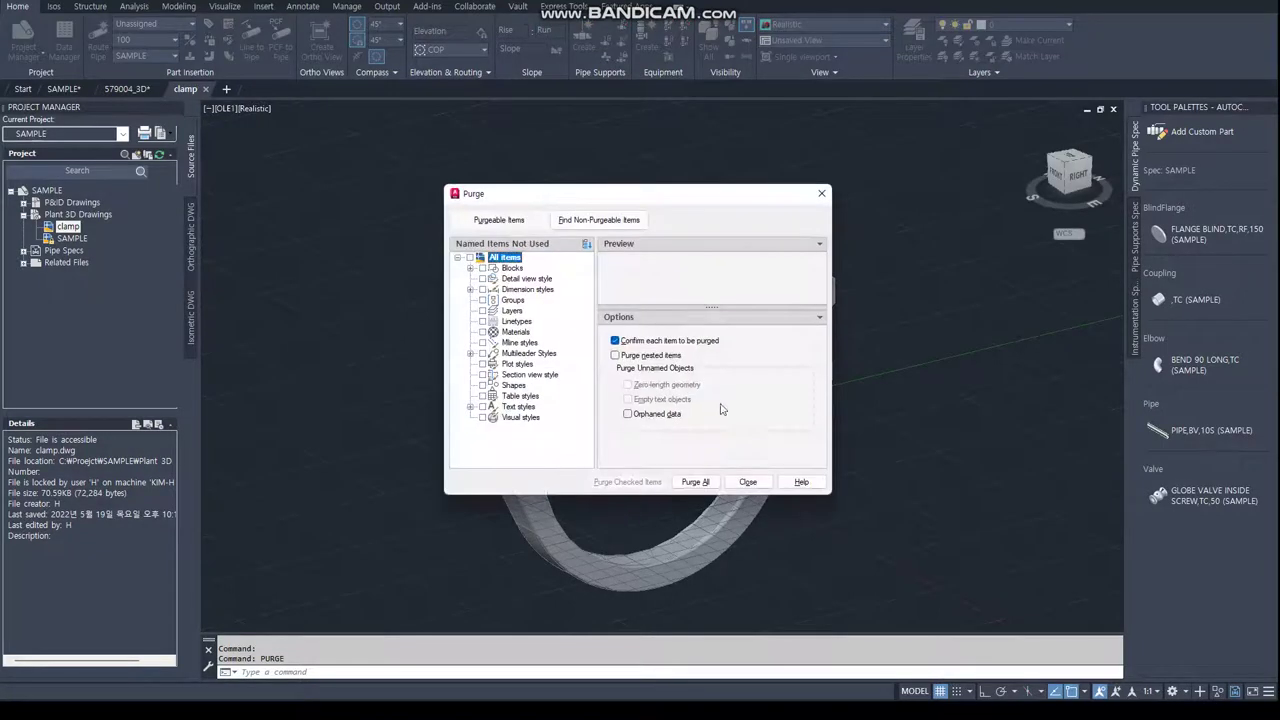
left_click(696, 482)
key("Return")
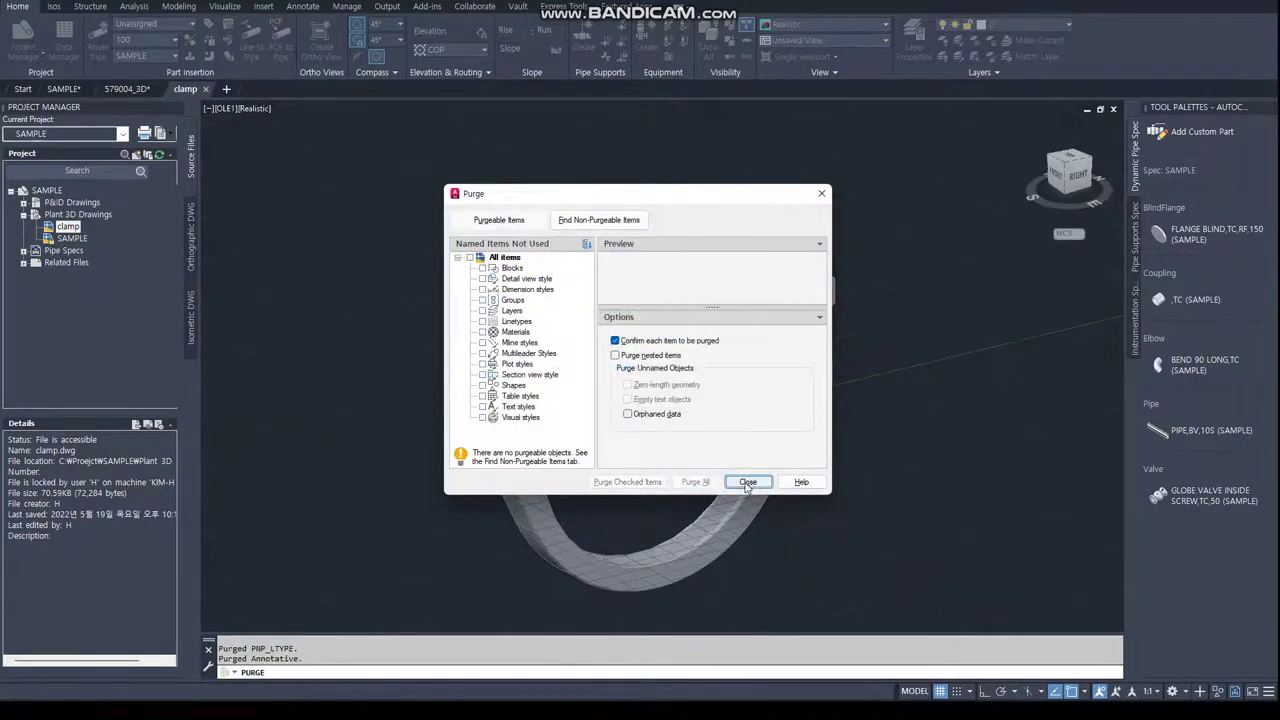
left_click(747, 482)
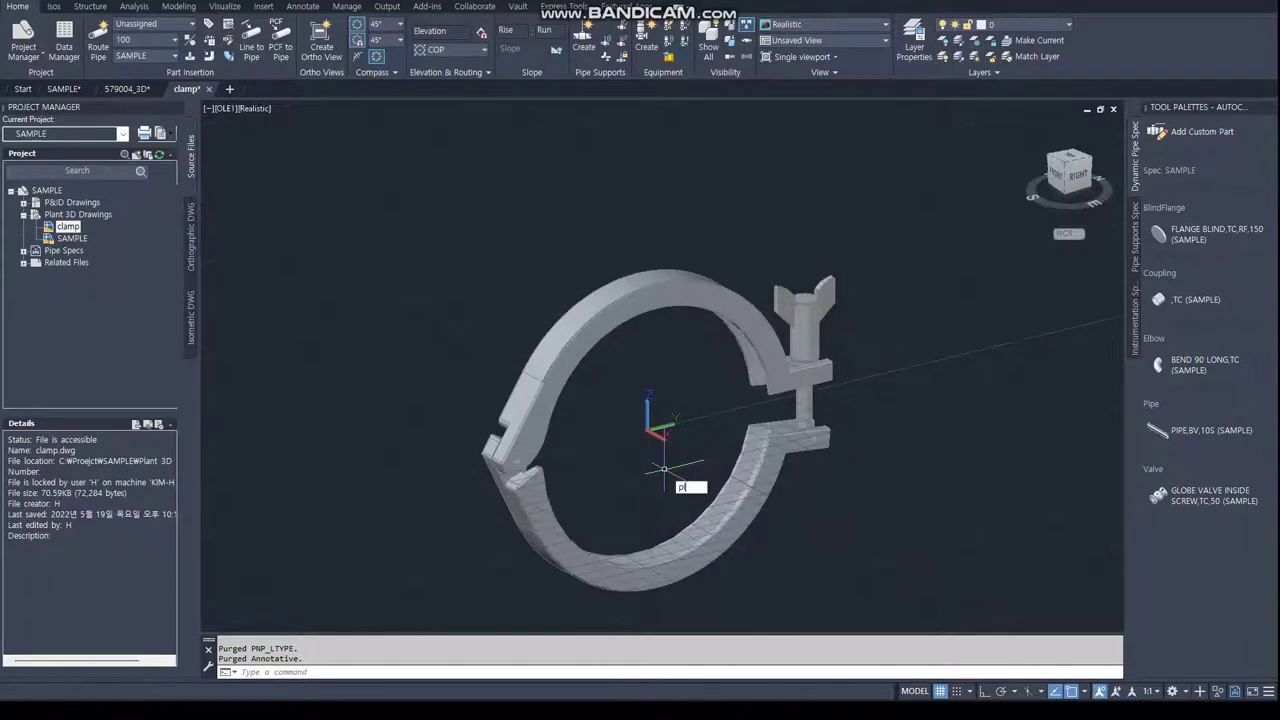
Switch to plan view and orbit the clamp into a tilted 3D view.
type("plan")
key("Return")
key("Return")
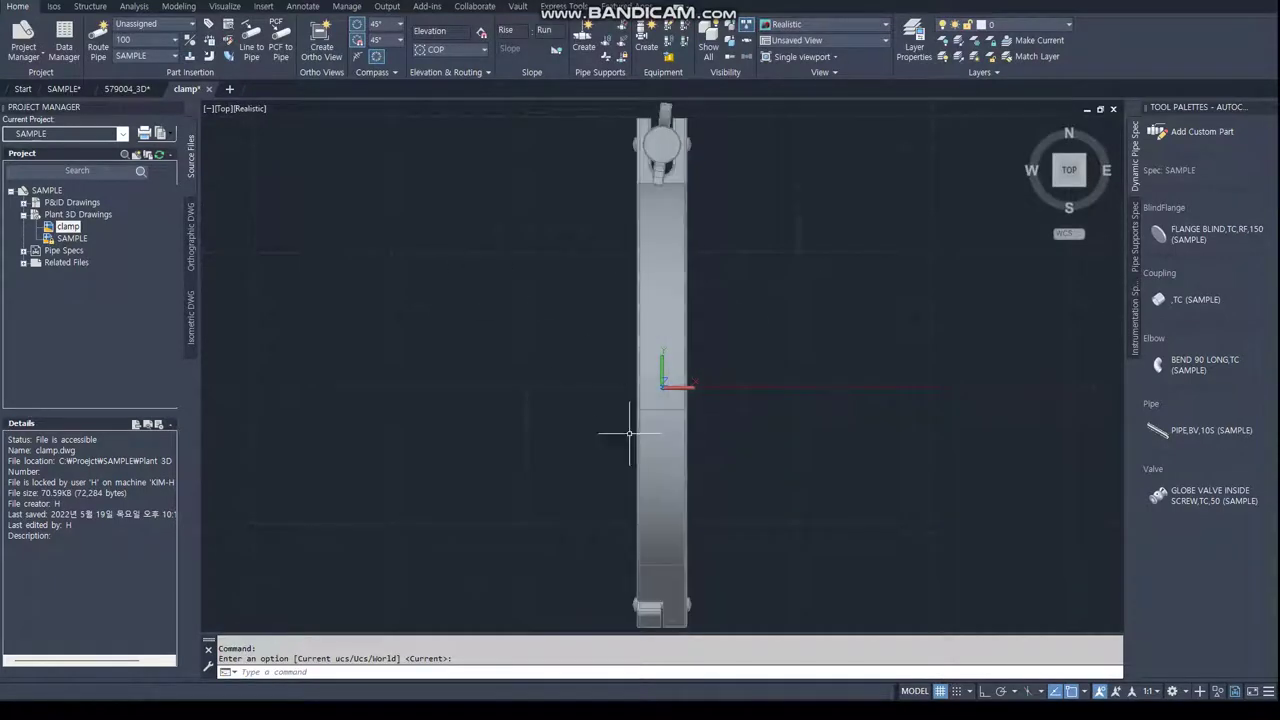
middle_click_drag(623, 429, 713, 343, "shift")
key("Escape")
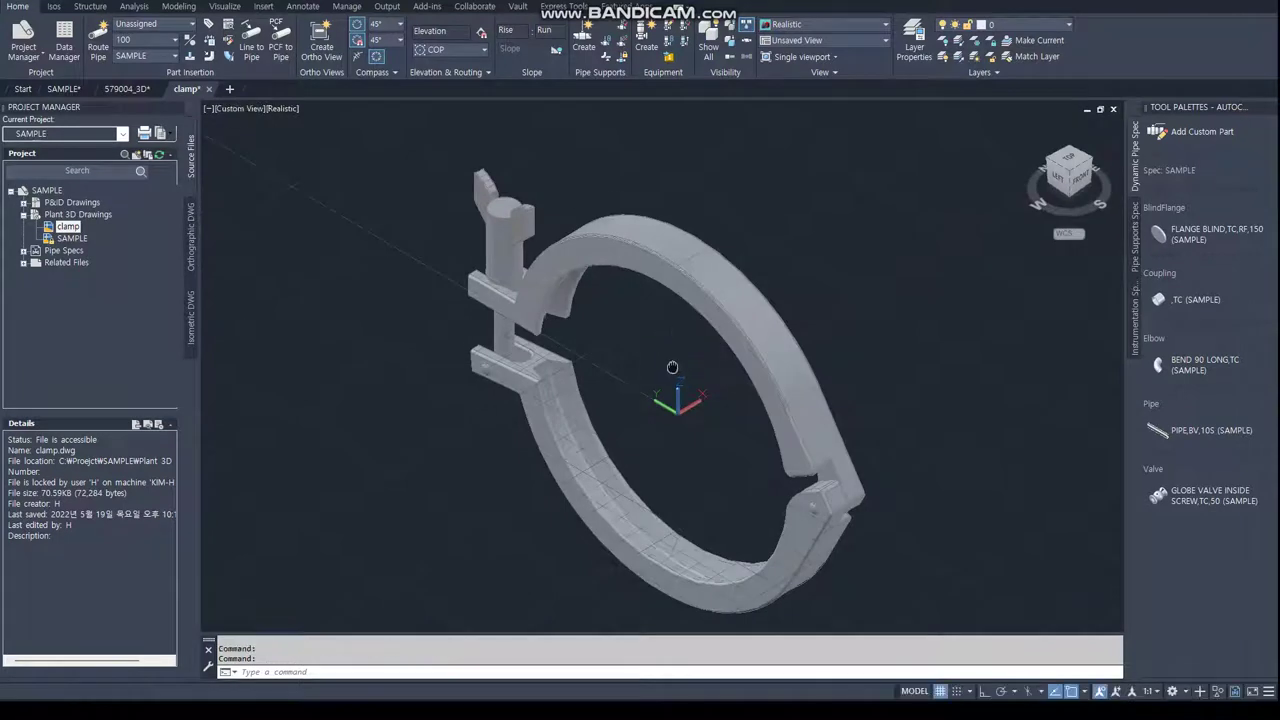
Define block clamp-100a from all seven window-selected clamp solids.
type("block")
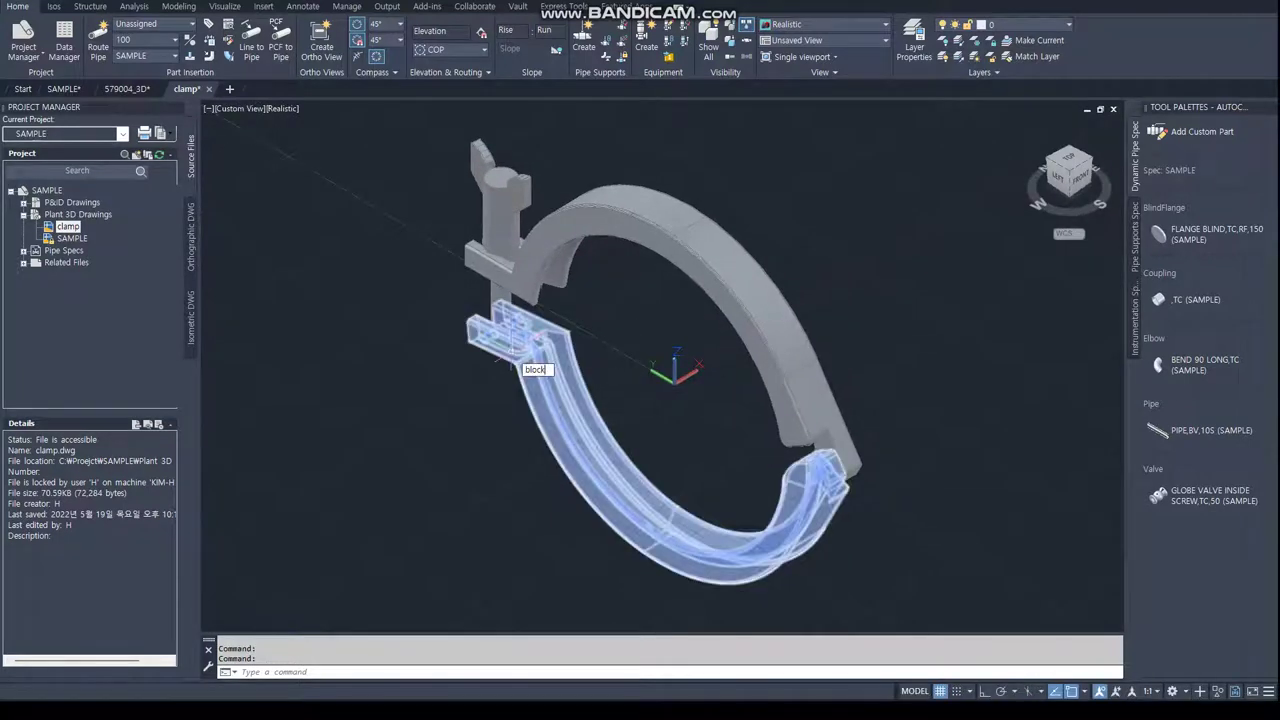
key("Return")
type("clam")
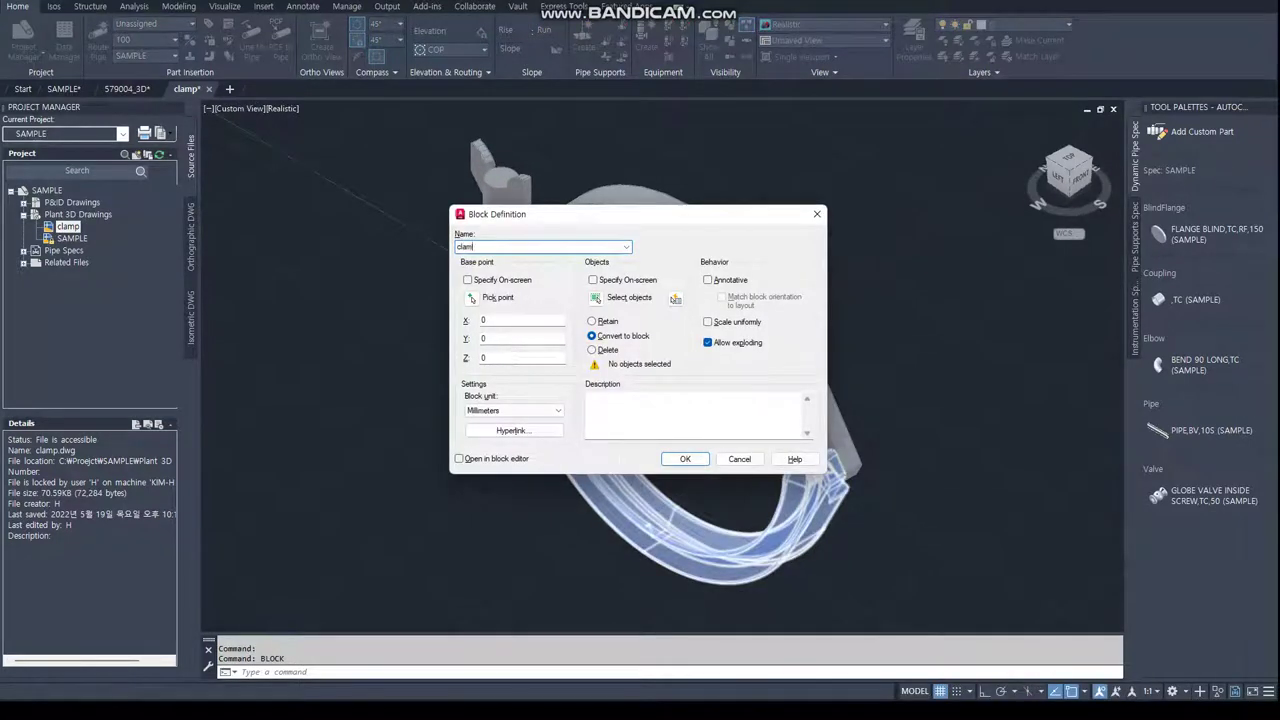
type("p-100a")
left_click(596, 298)
key("Return")
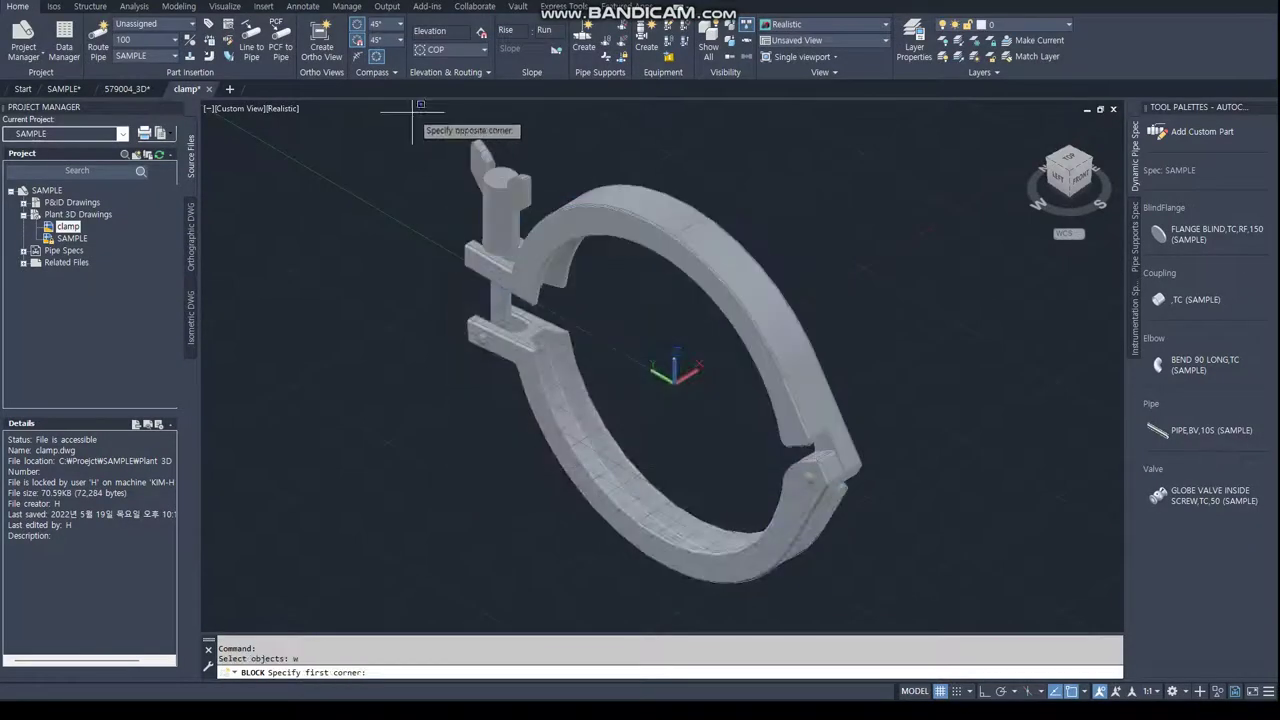
left_click(410, 112)
left_click(919, 613)
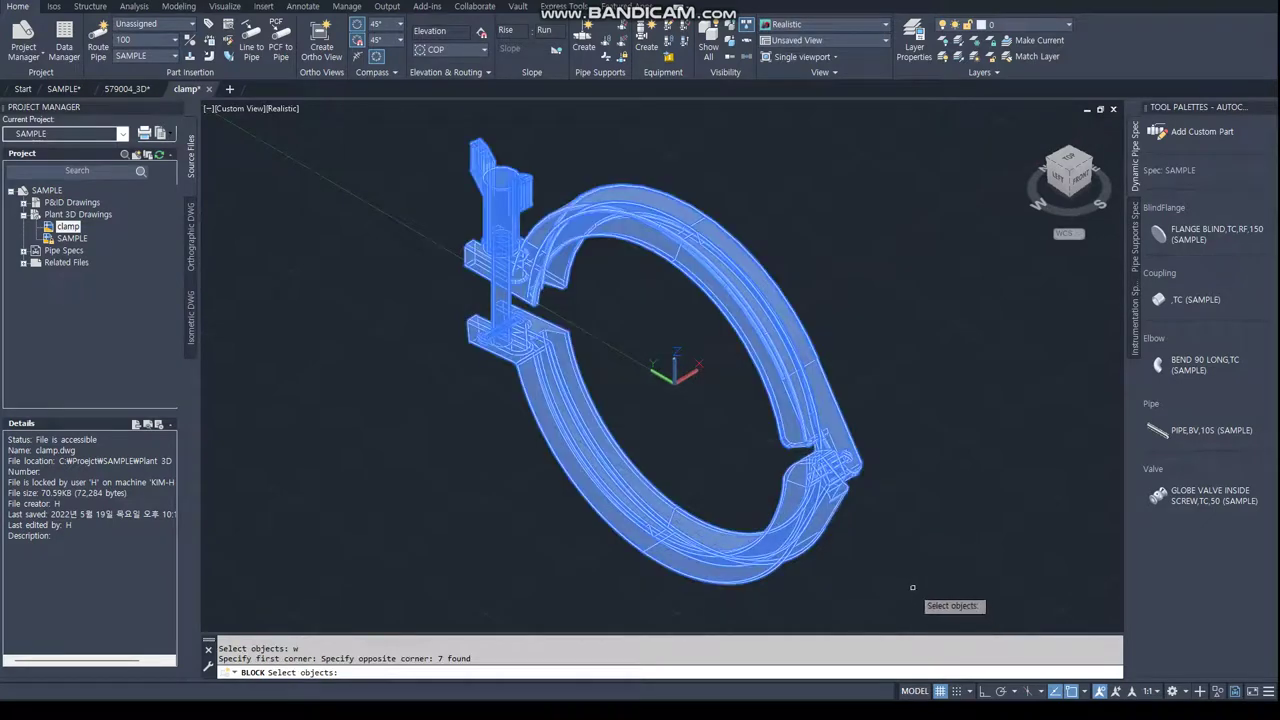
key("Return")
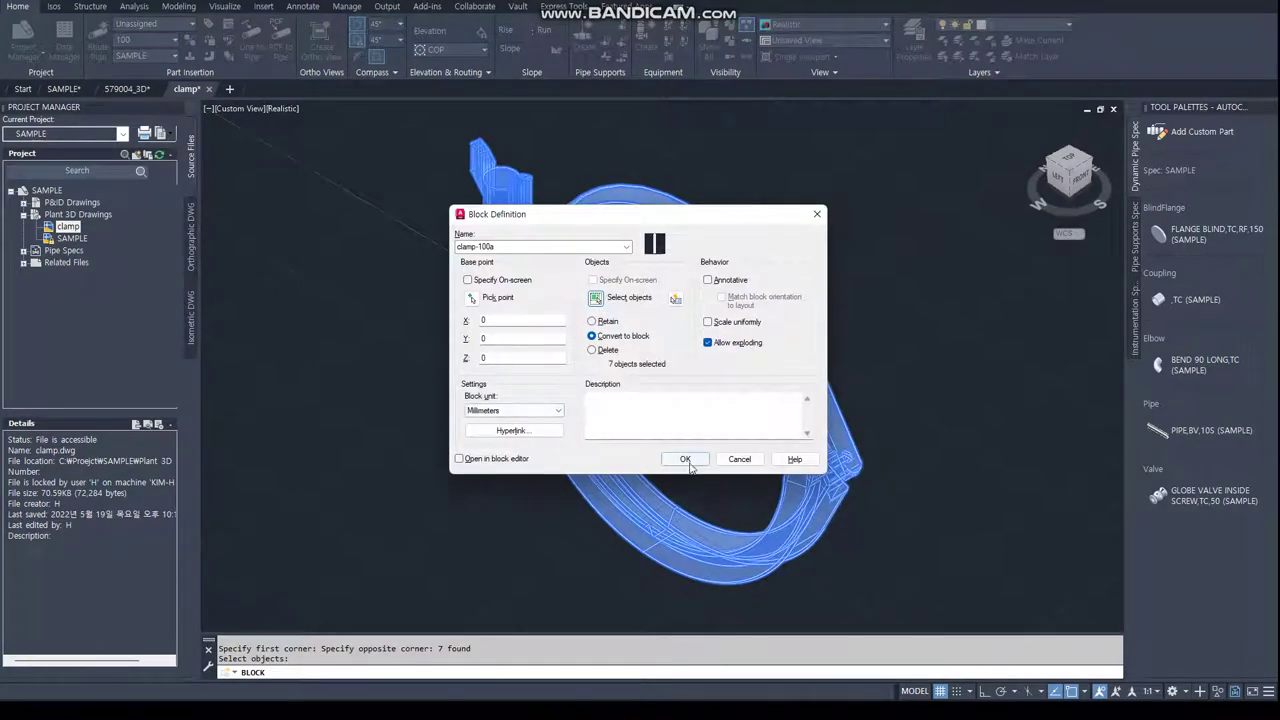
left_click(685, 459)
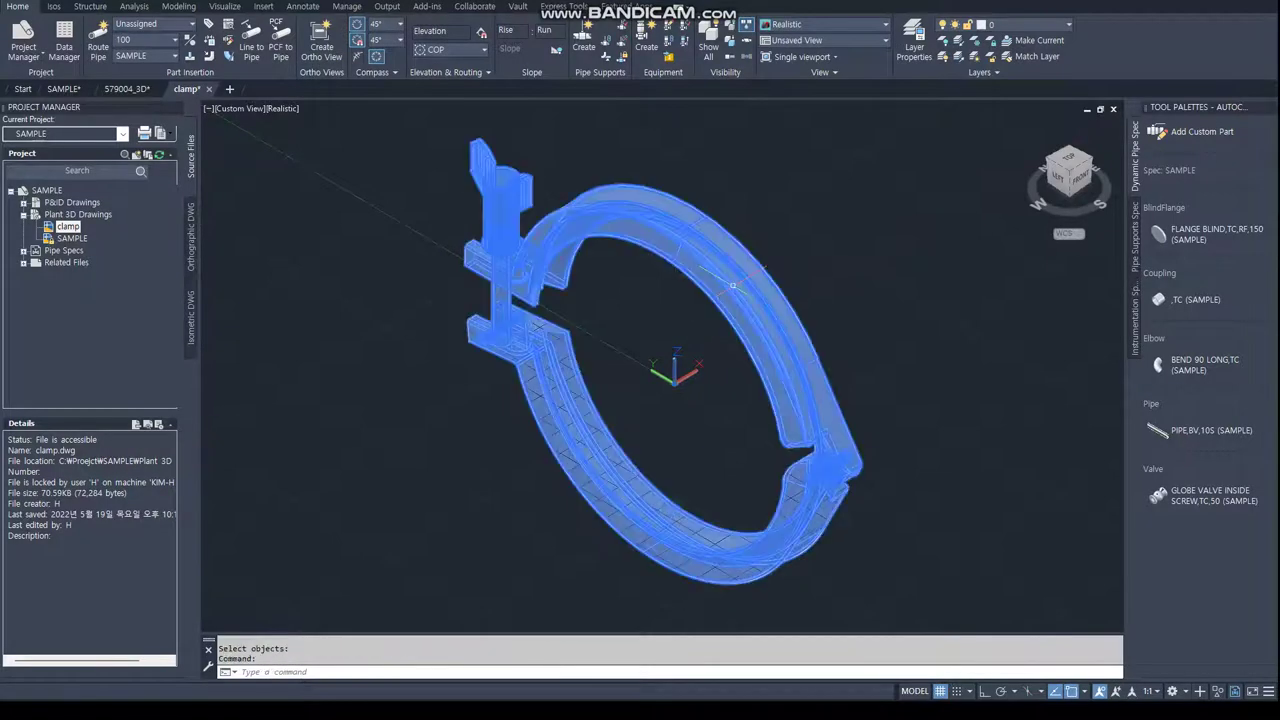
key("Escape")
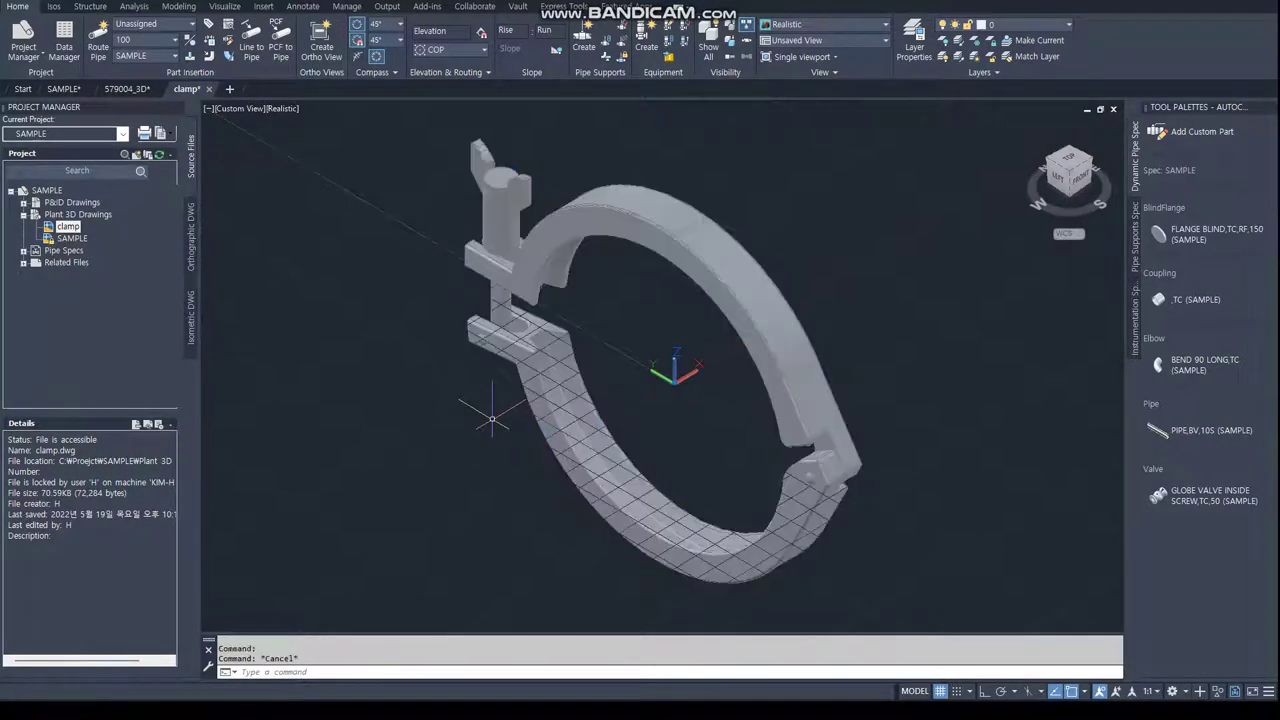
Convert the clamp block to a Plant part with a first ortho port at 0,0,0 facing lower left.
type("PLANTpar")
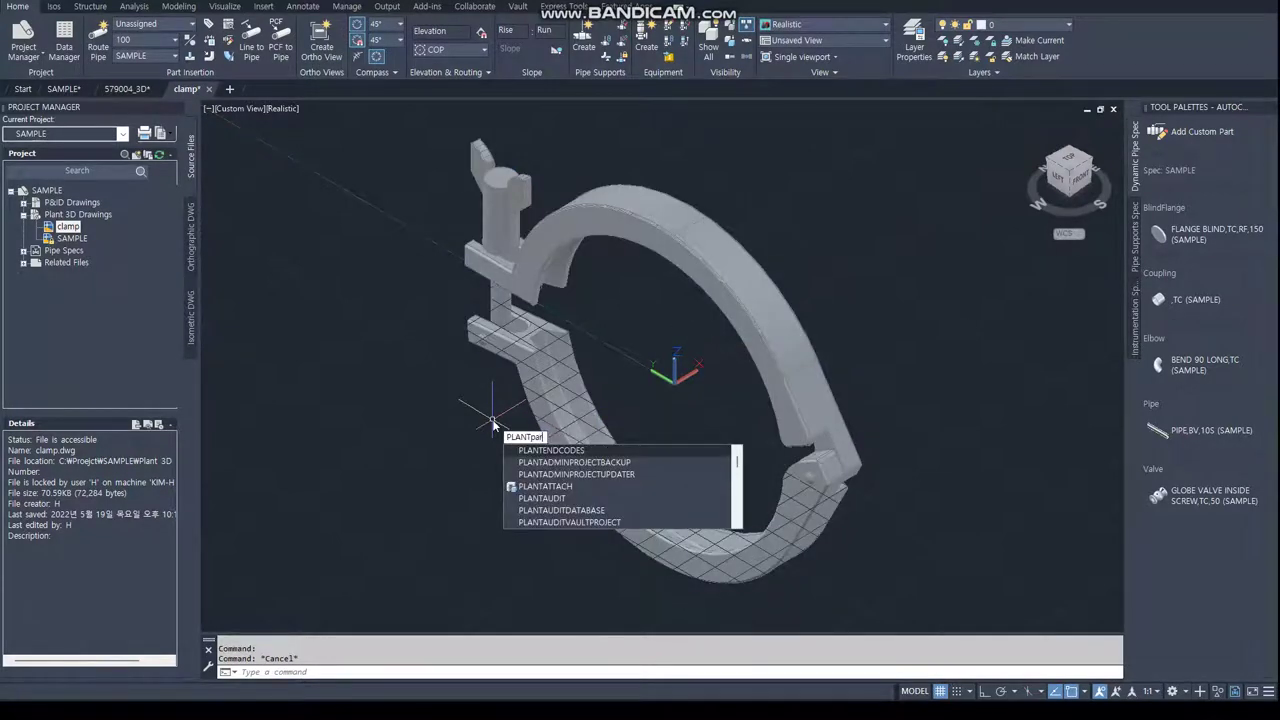
key("Return")
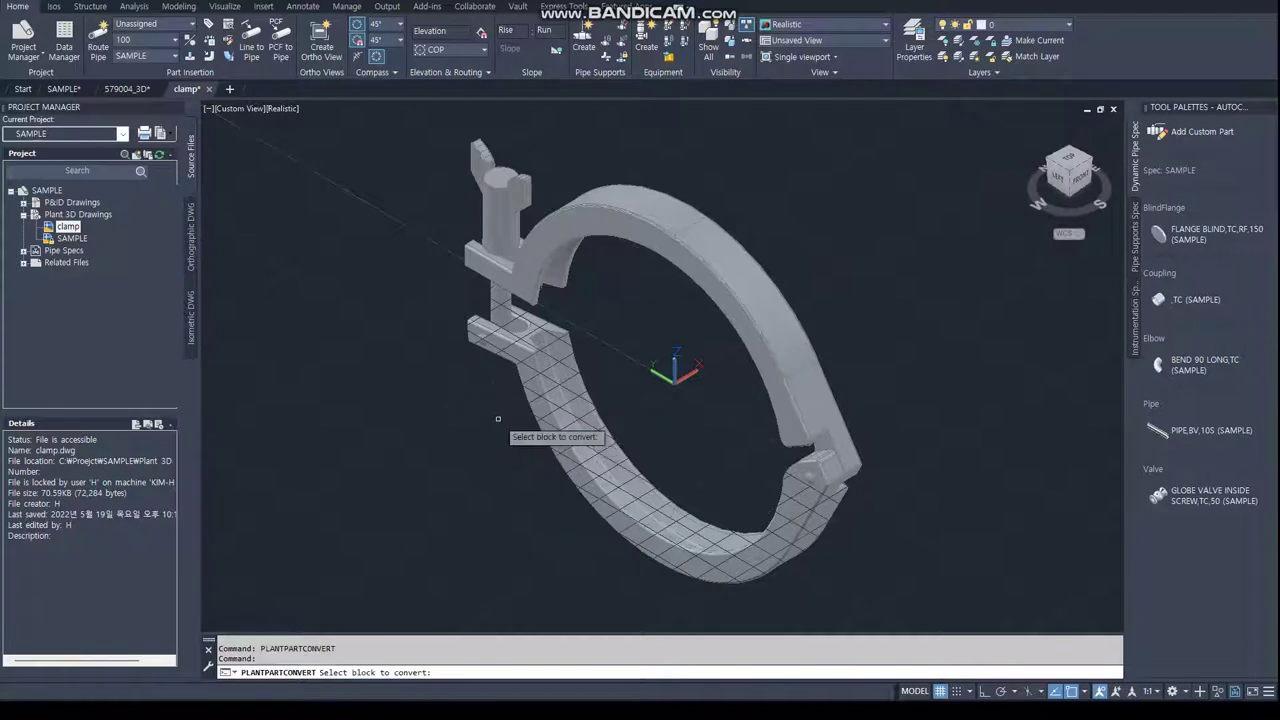
left_click(700, 268)
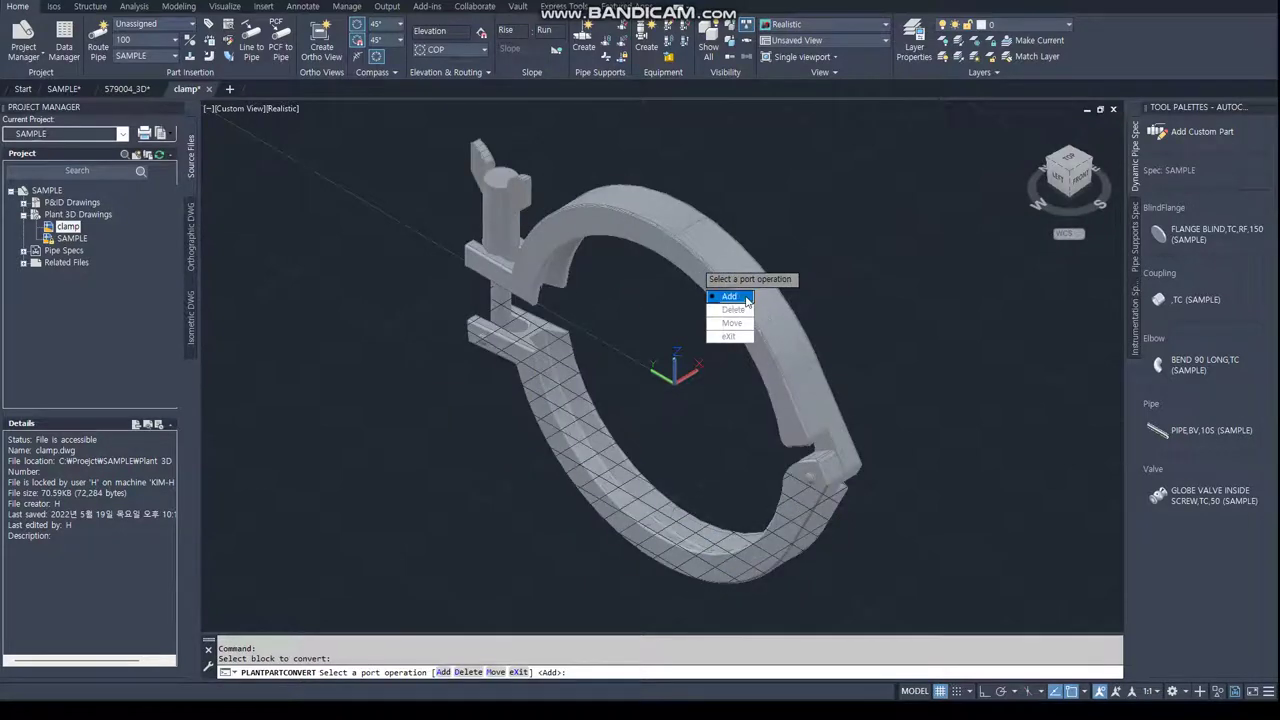
left_click(730, 290)
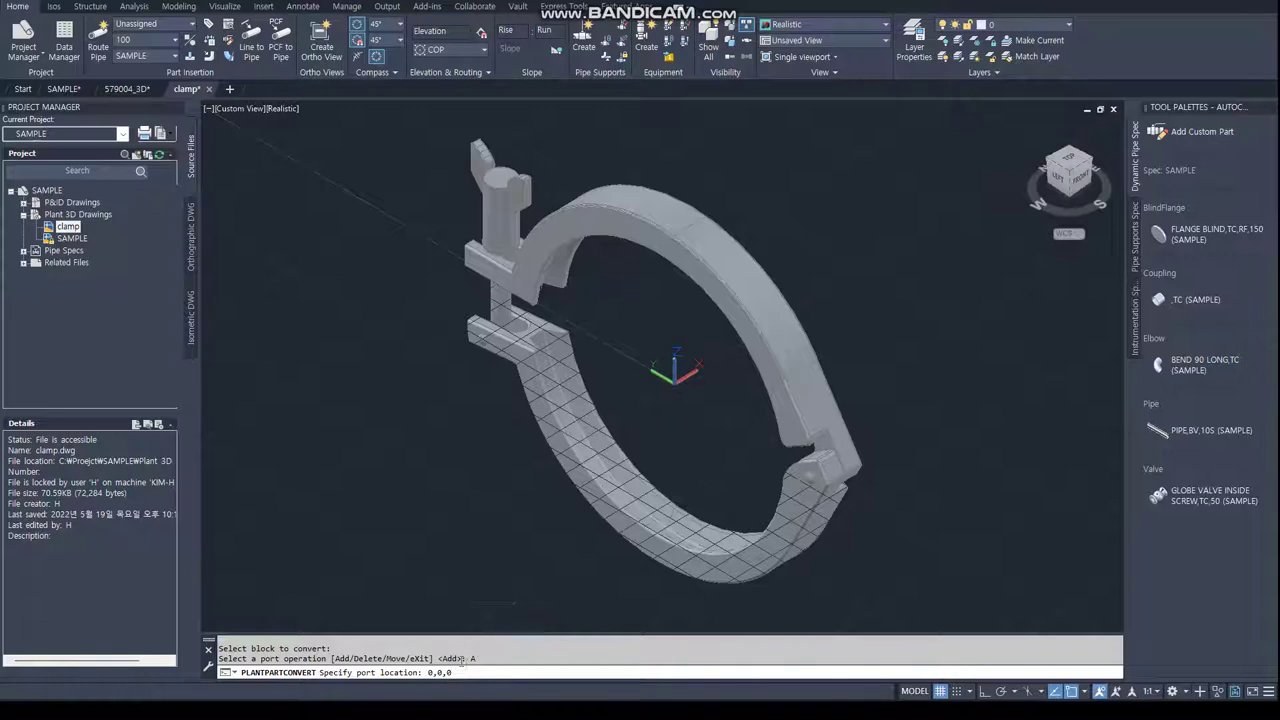
key("Return")
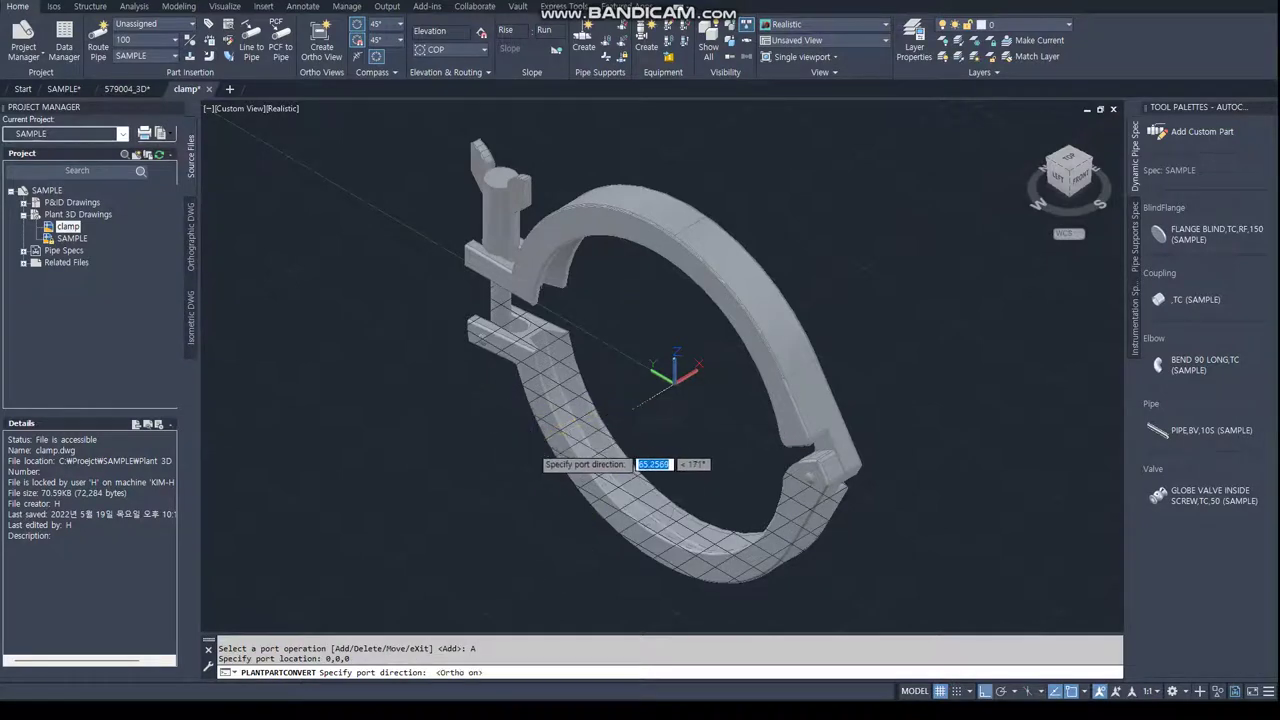
key("F8")
left_click(462, 503)
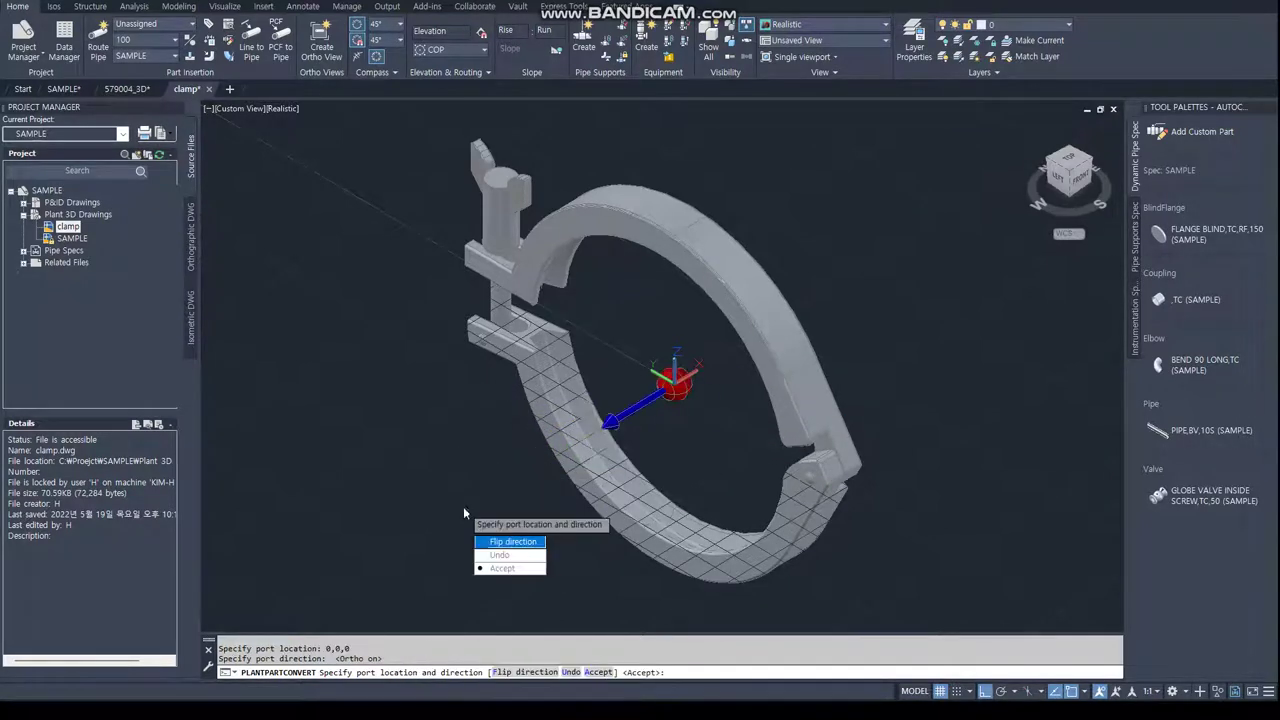
left_click(505, 570)
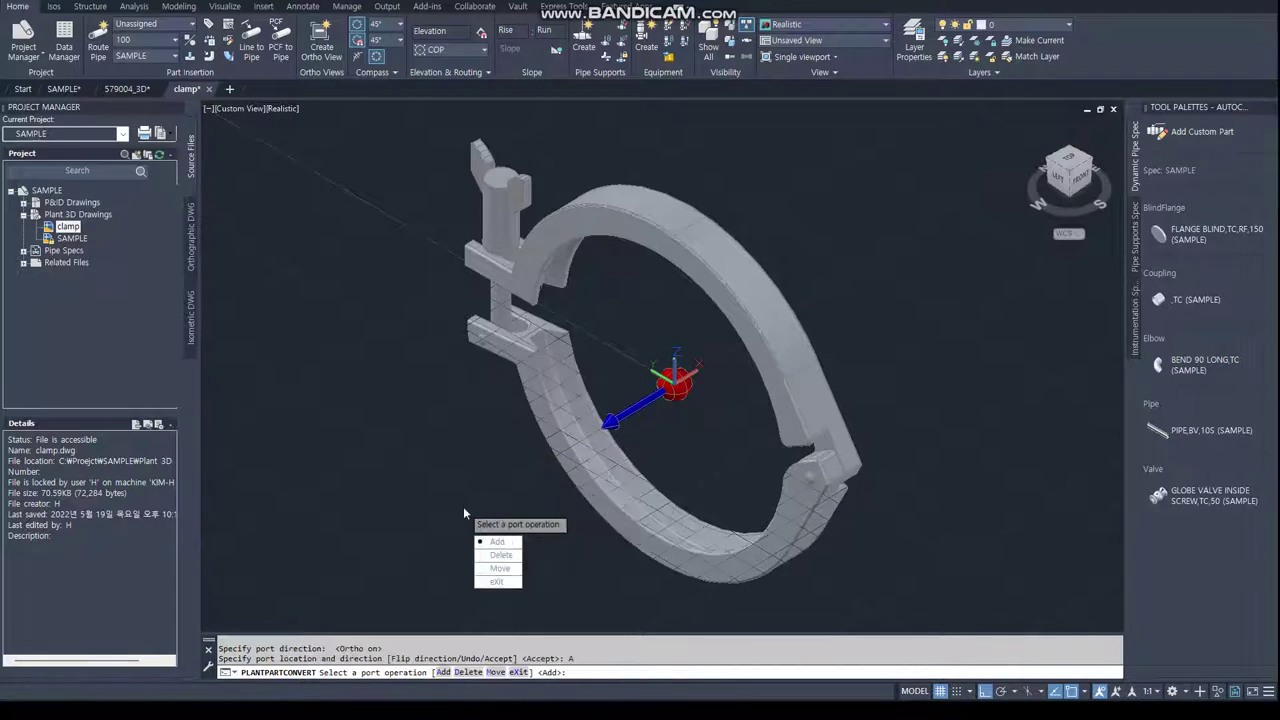
Add a second port at 0,0,0 facing upper right, finish conversion, and save clamp.dwg.
left_click(500, 542)
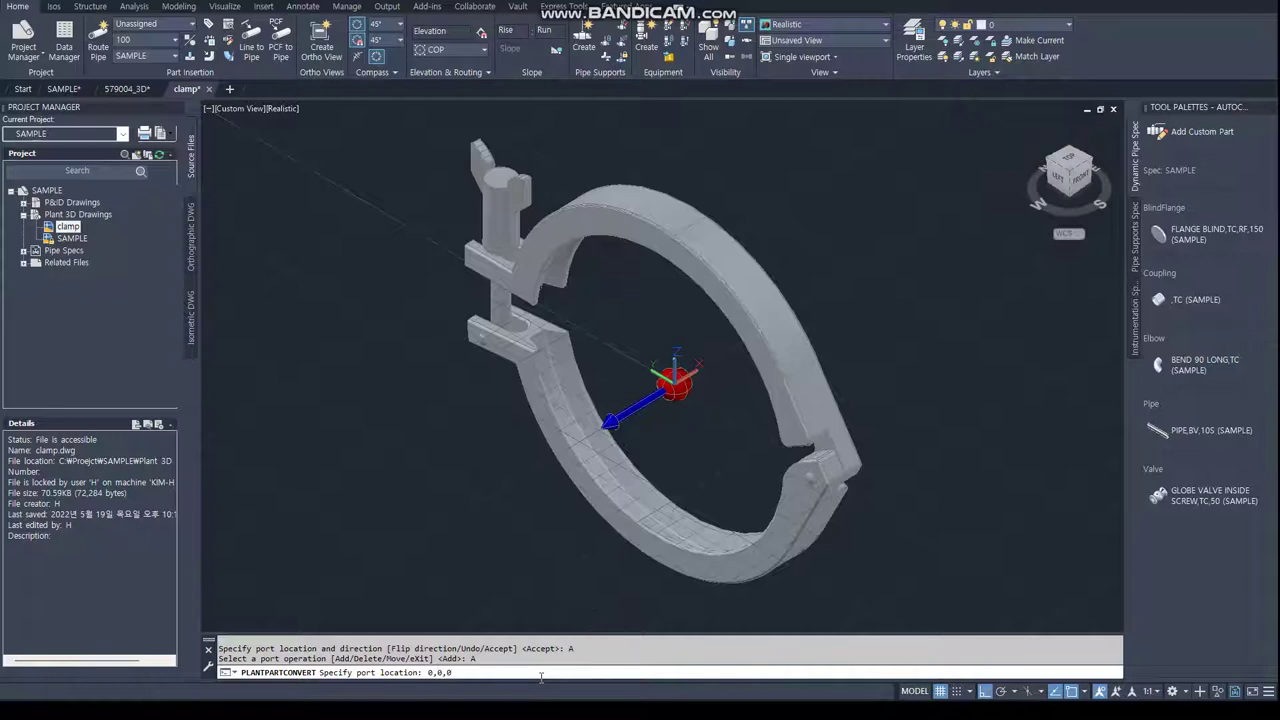
key("Return")
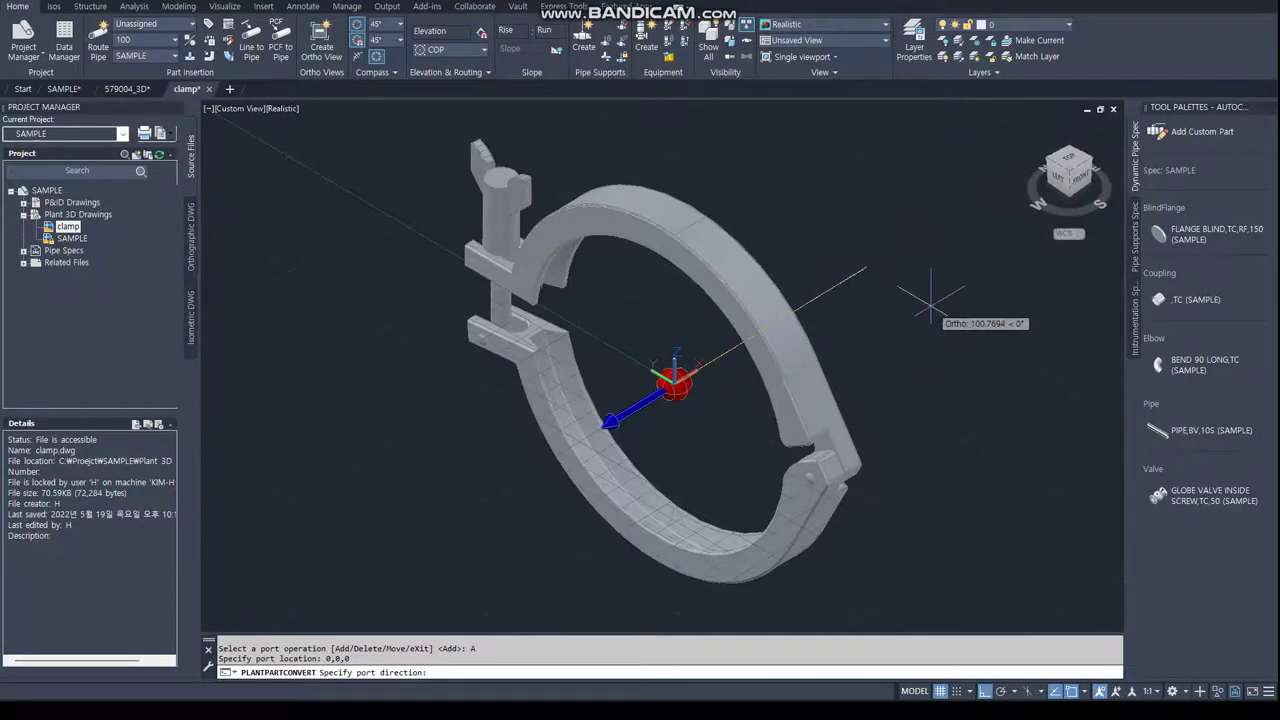
left_click(930, 300)
key("Down")
key("Down")
key("Return")
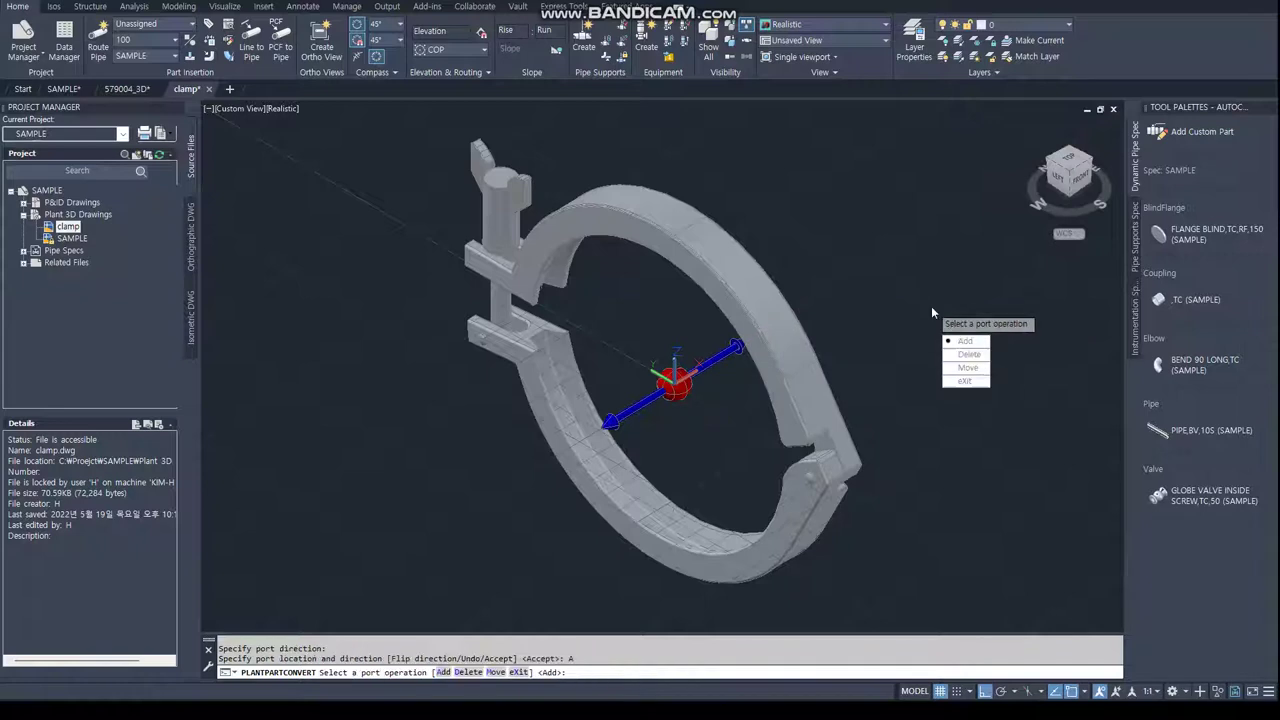
left_click(964, 382)
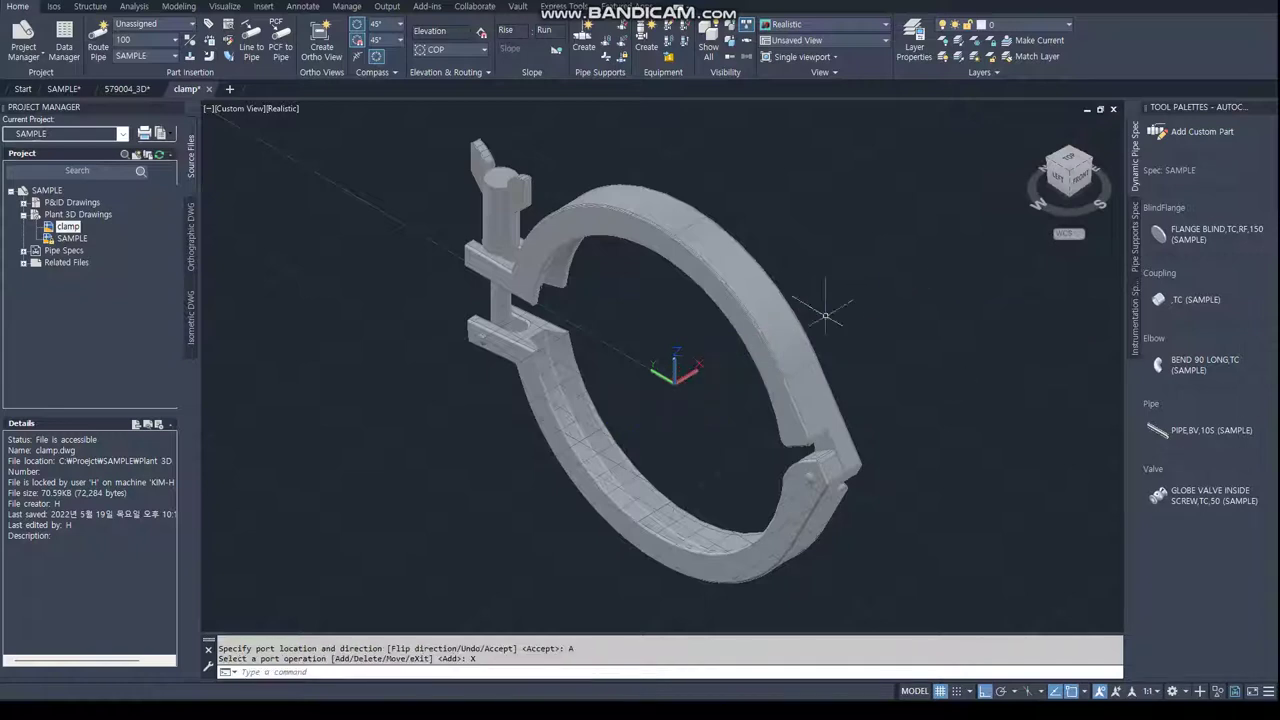
type("qs")
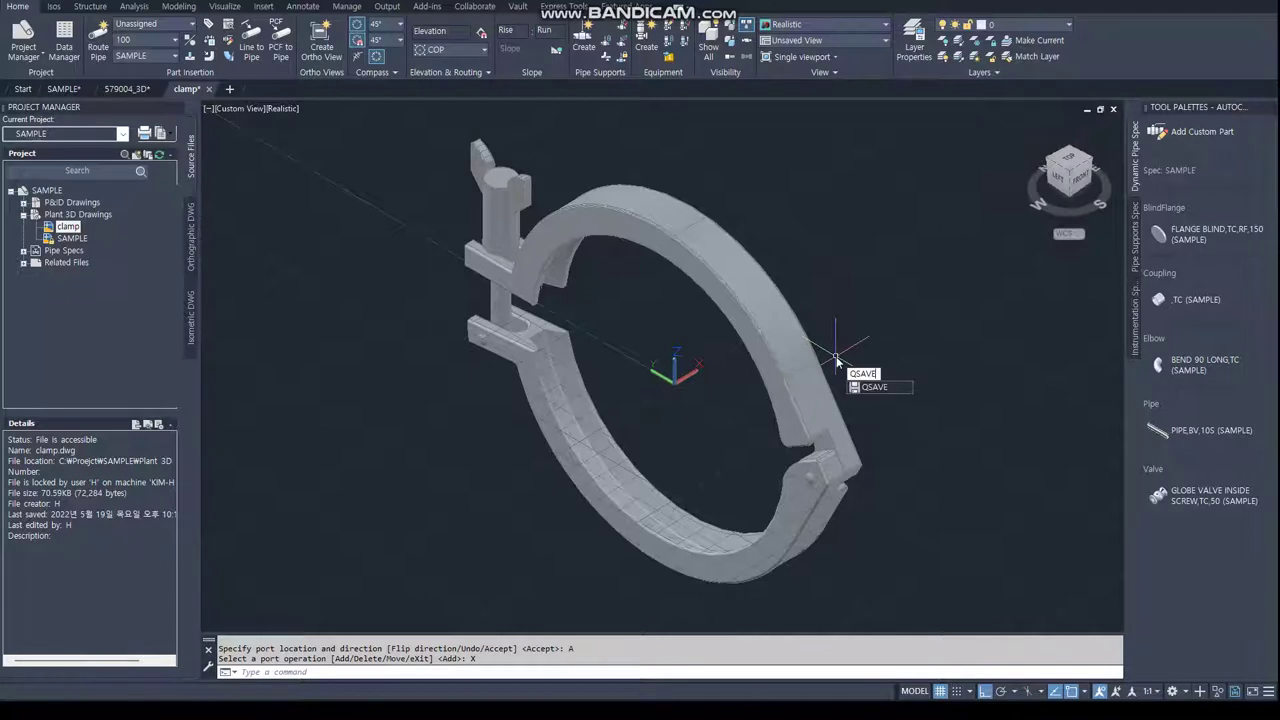
key("Return")
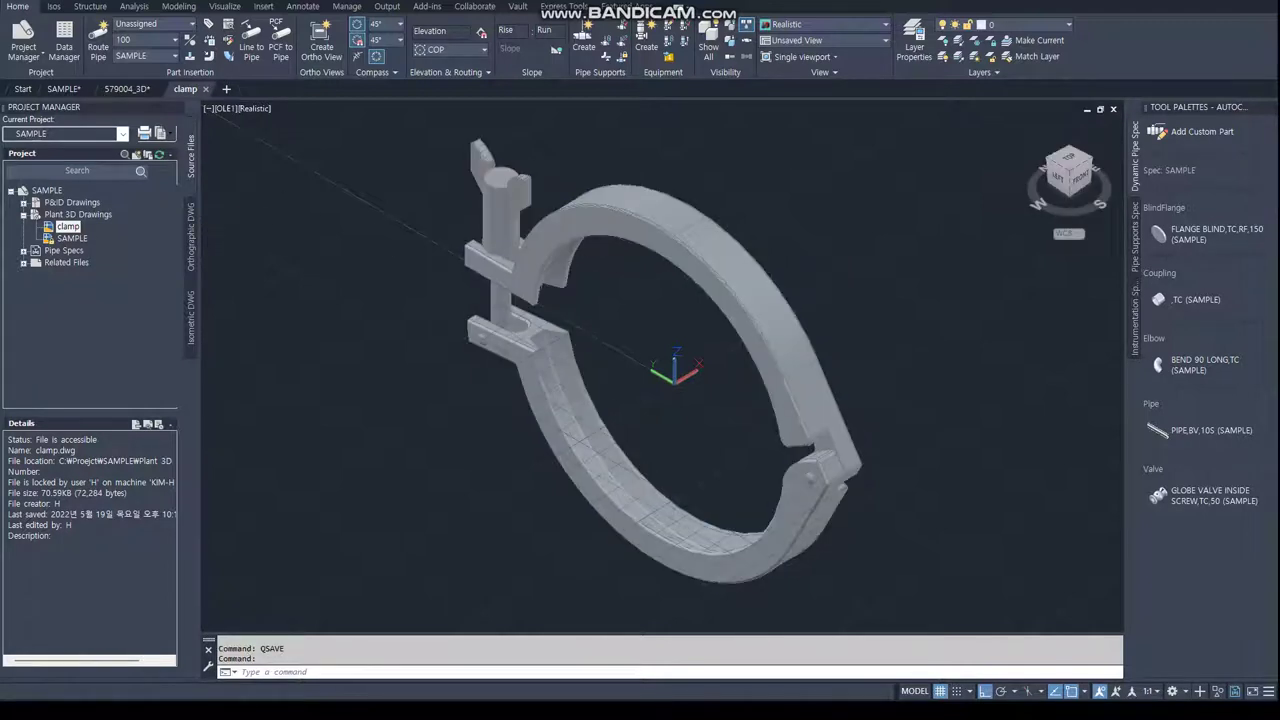
Open the SAMPLE pipe spec in Spec Editor.
left_click(21, 255)
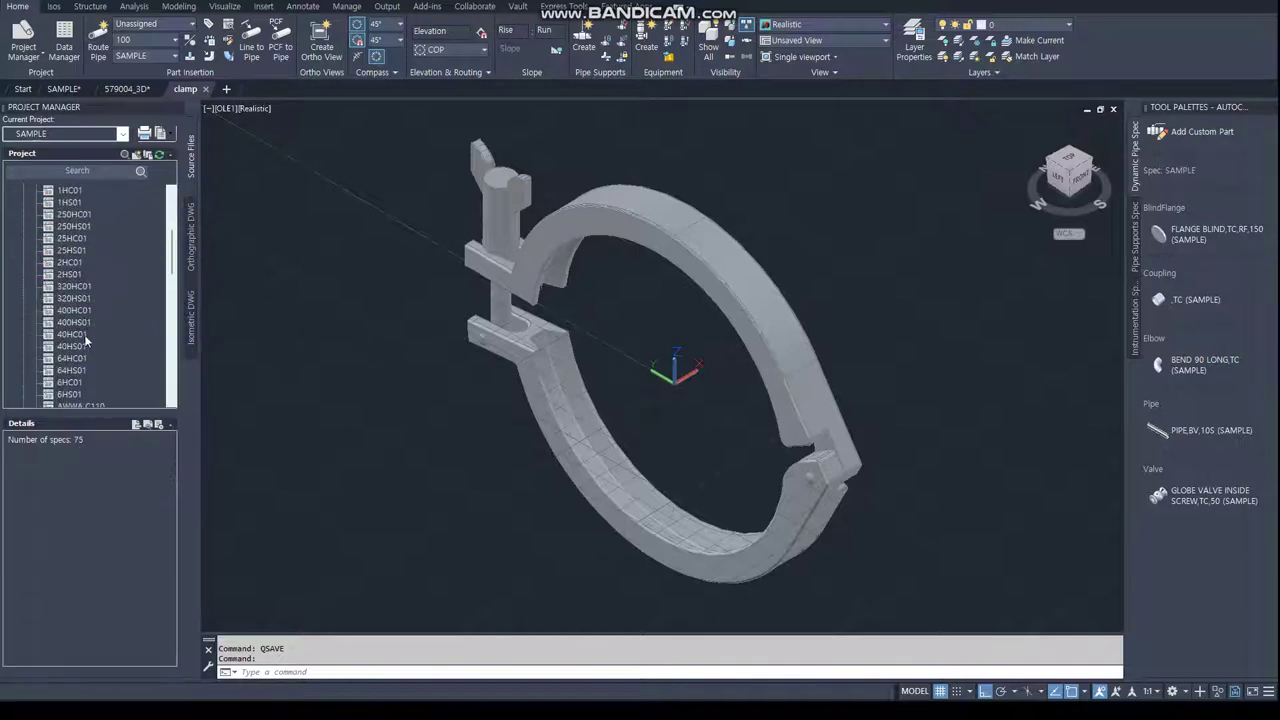
scroll(86, 337, "down", 10)
scroll(92, 372, "down", 5)
left_click(74, 275)
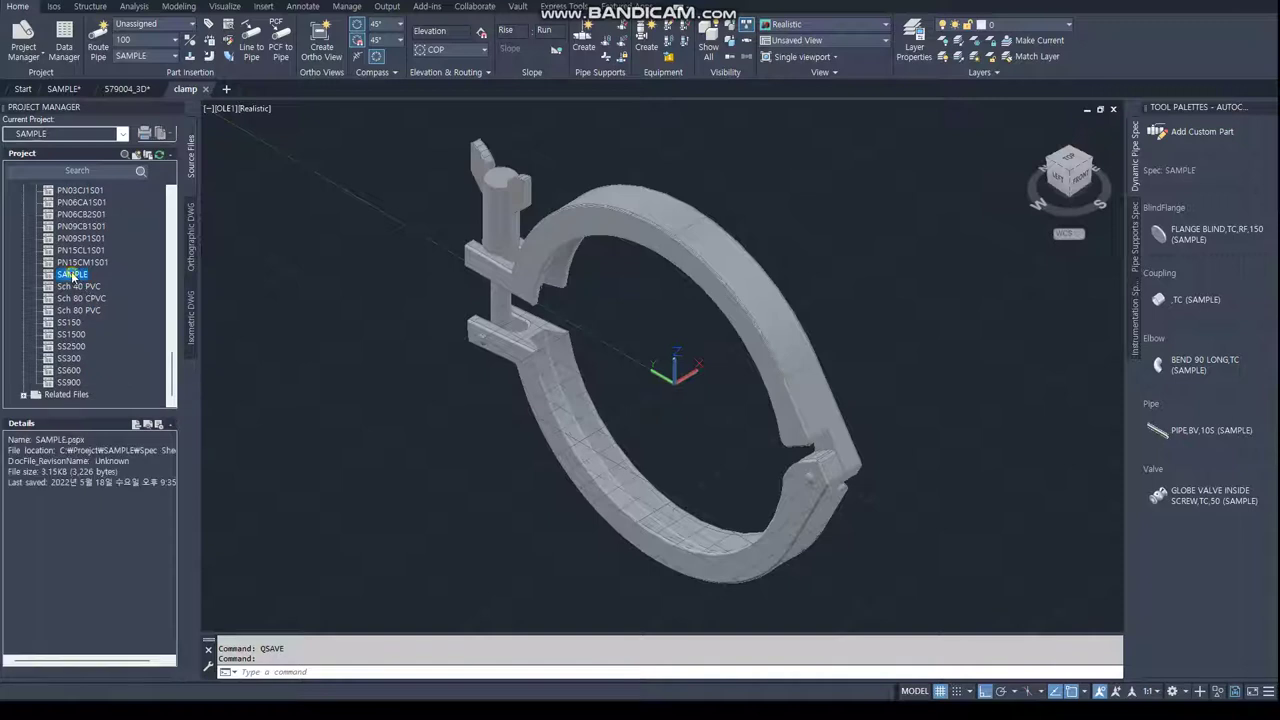
right_click(74, 275)
left_click(111, 321)
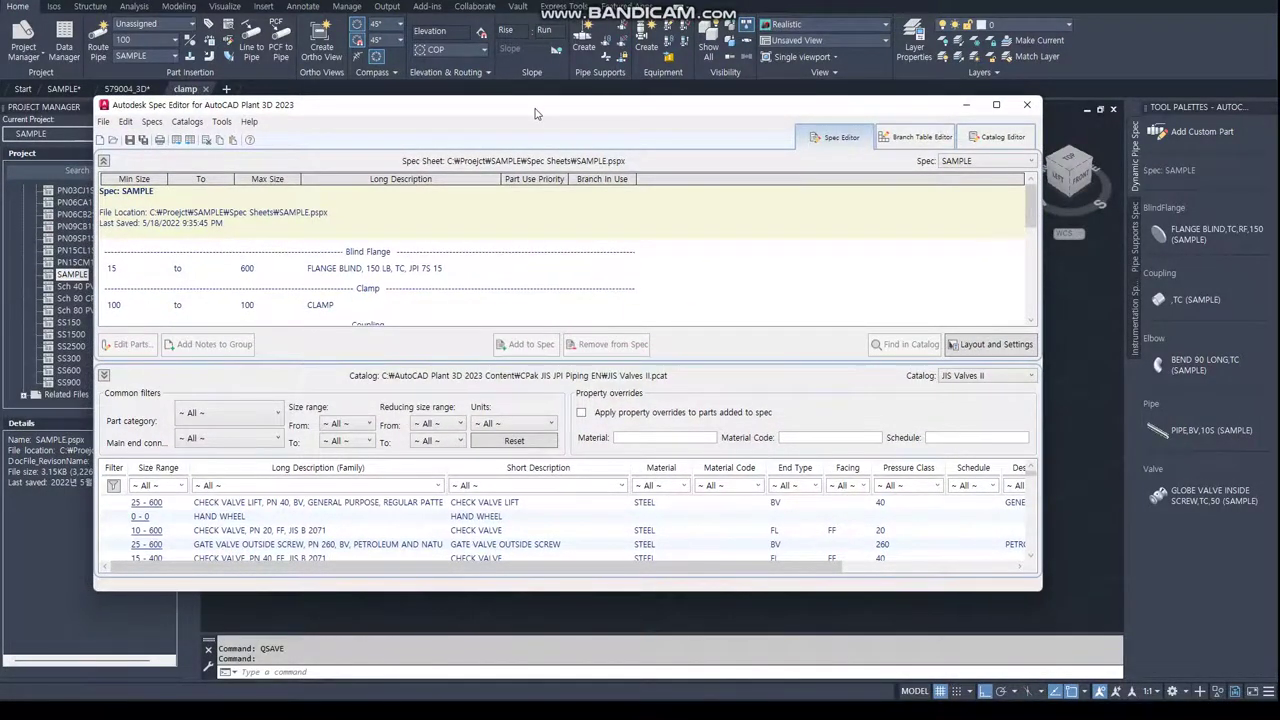
Maximize Spec Editor and start a new component in the Catalog Editor.
double_click(535, 113)
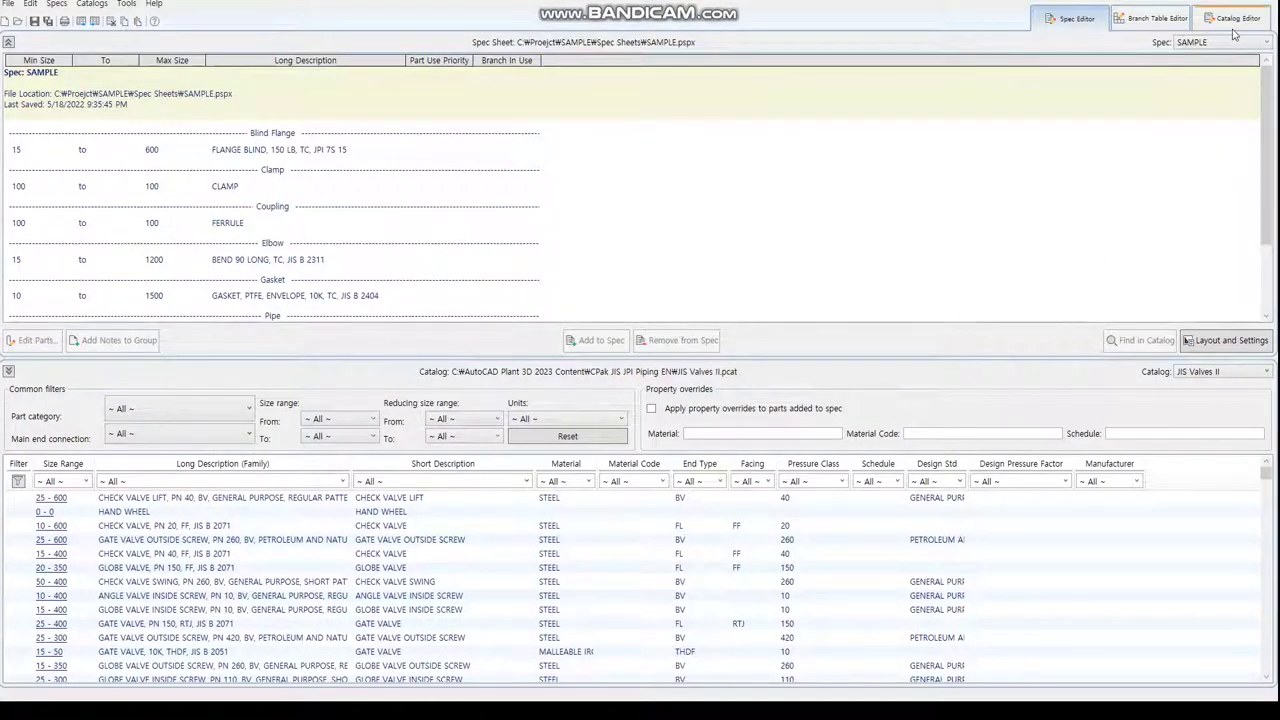
left_click(1234, 18)
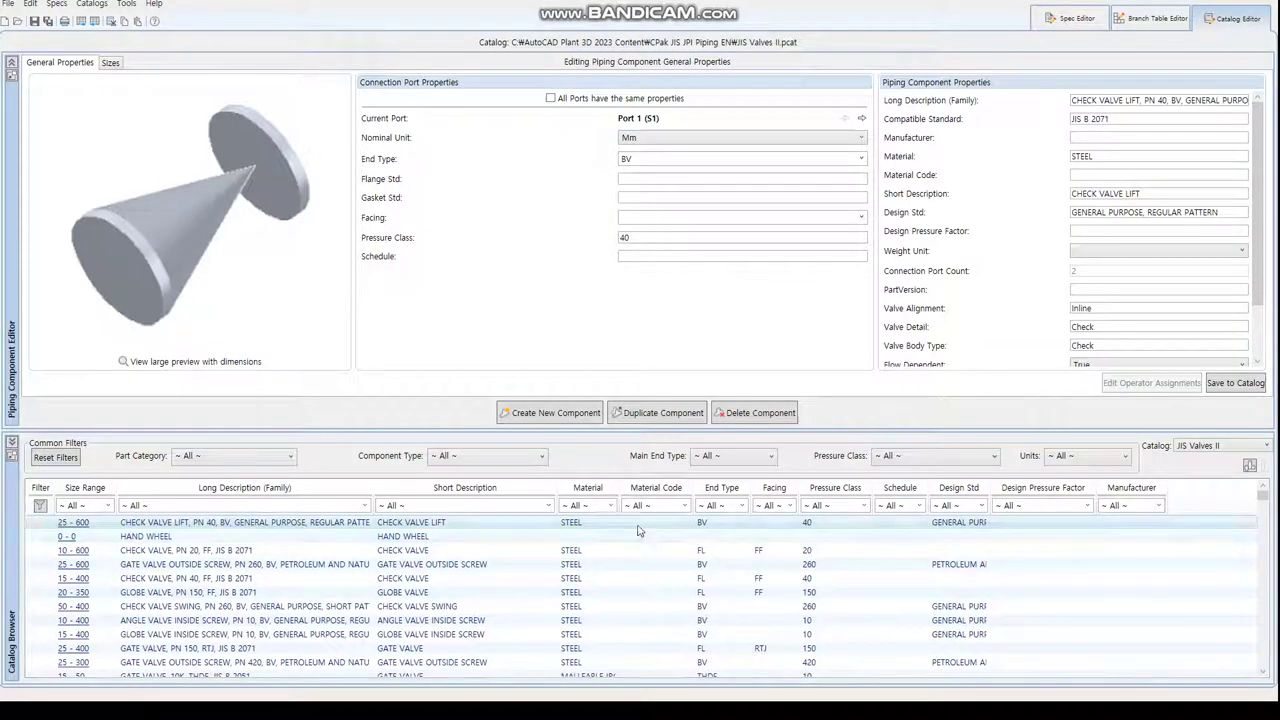
left_click(557, 415)
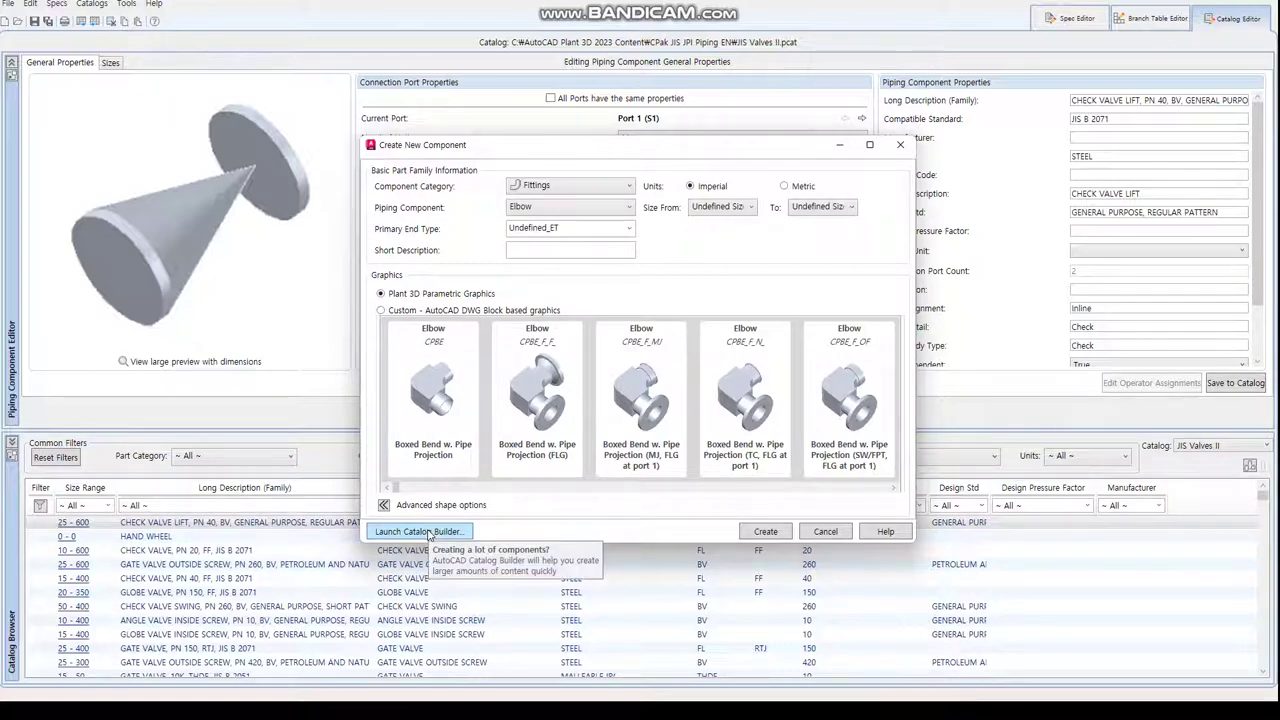
Create a metric Catalog Builder template named clamp saved in Documents.
left_click(429, 532)
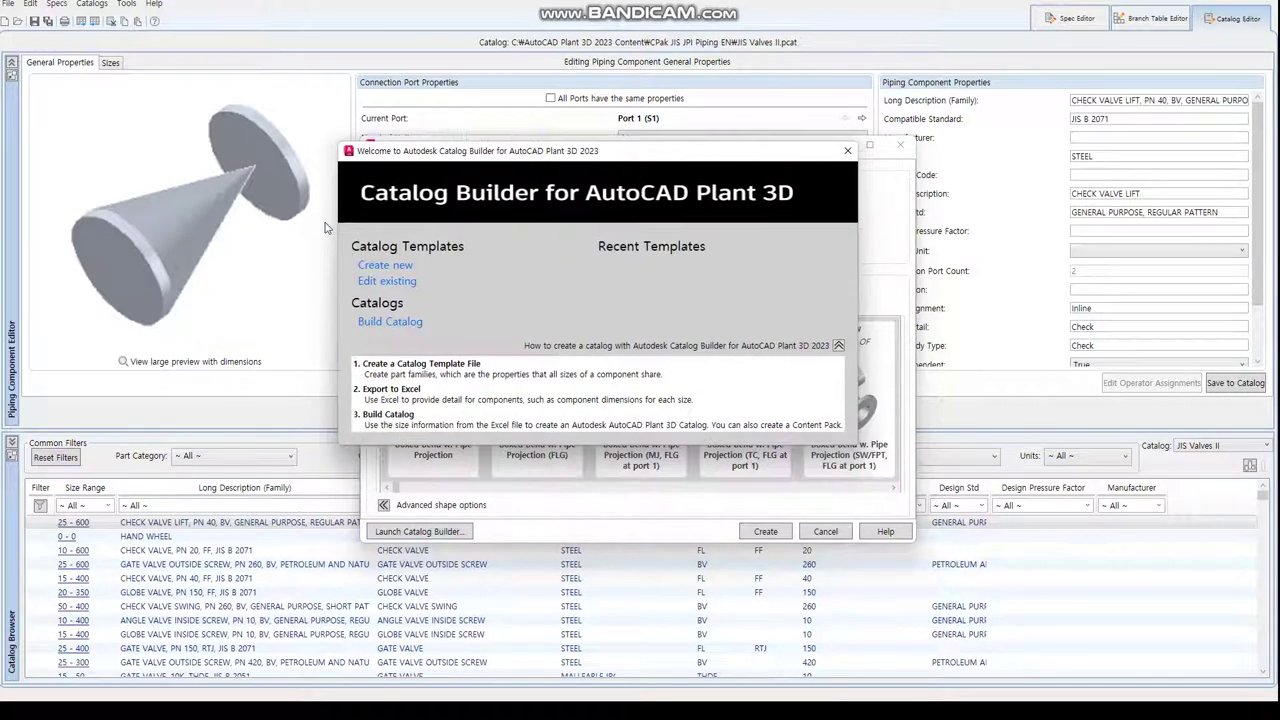
left_click(403, 266)
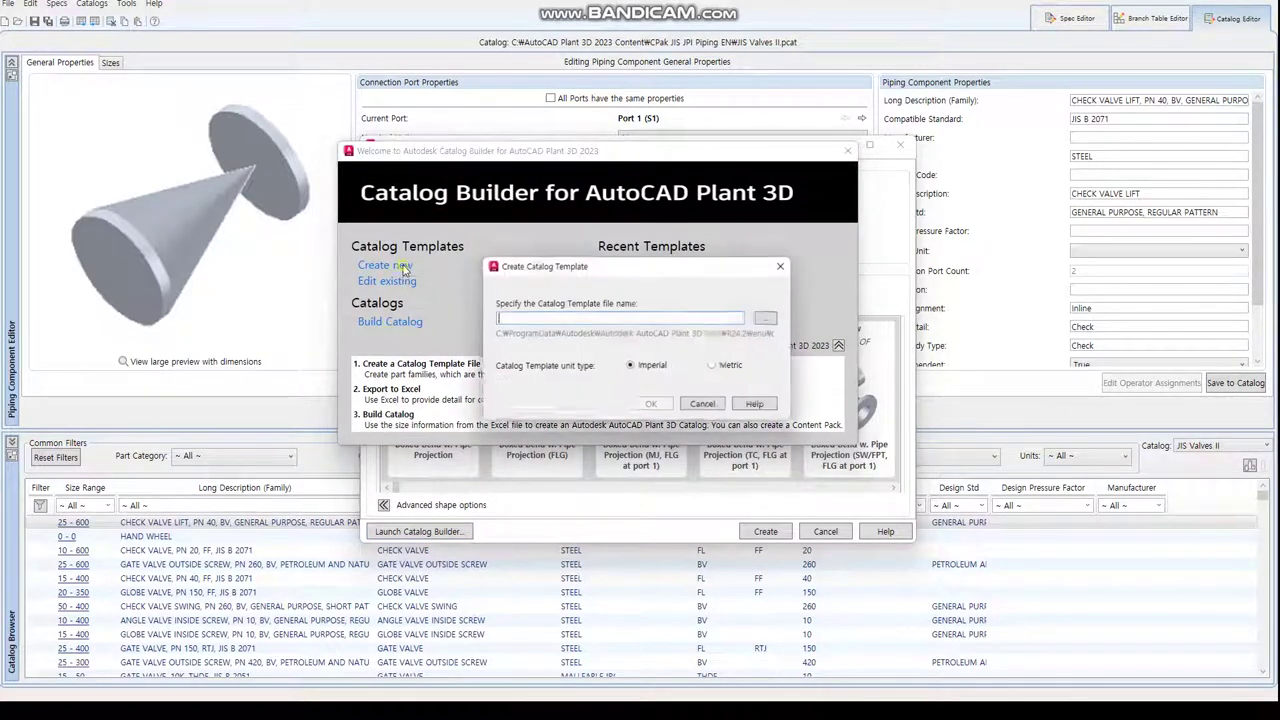
left_click(735, 367)
left_click(550, 317)
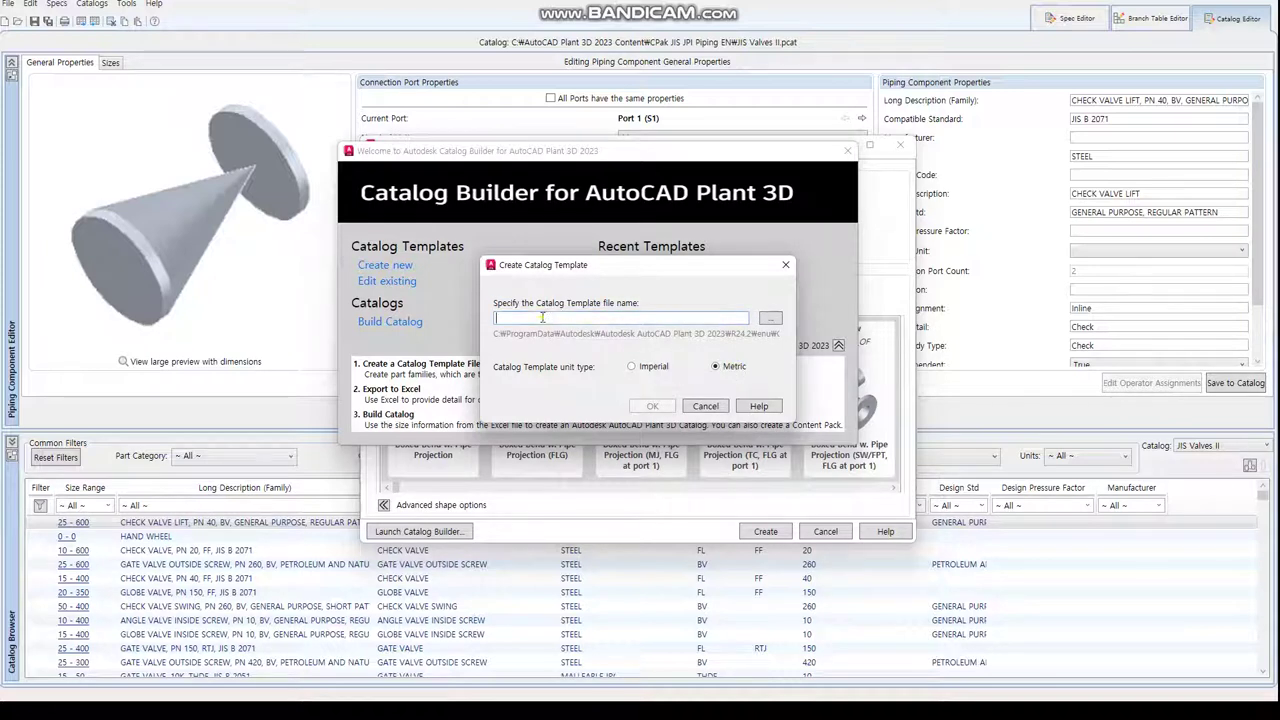
type("clamp")
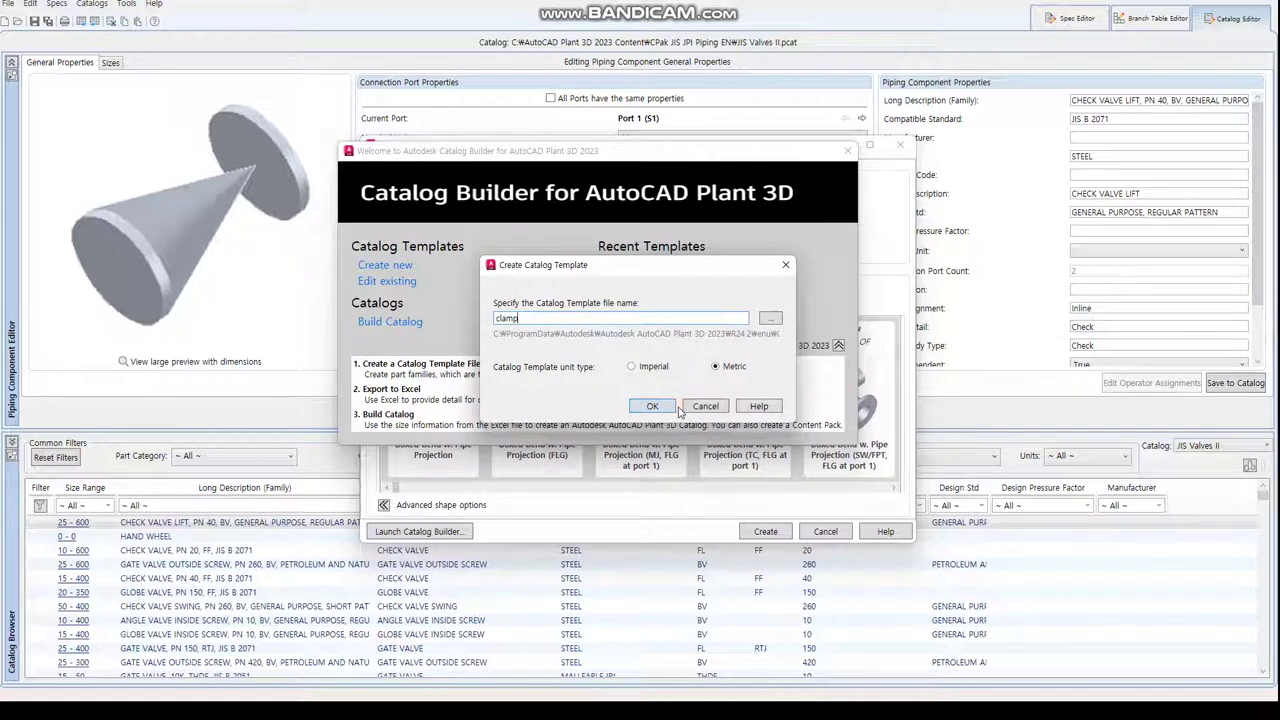
left_click(770, 318)
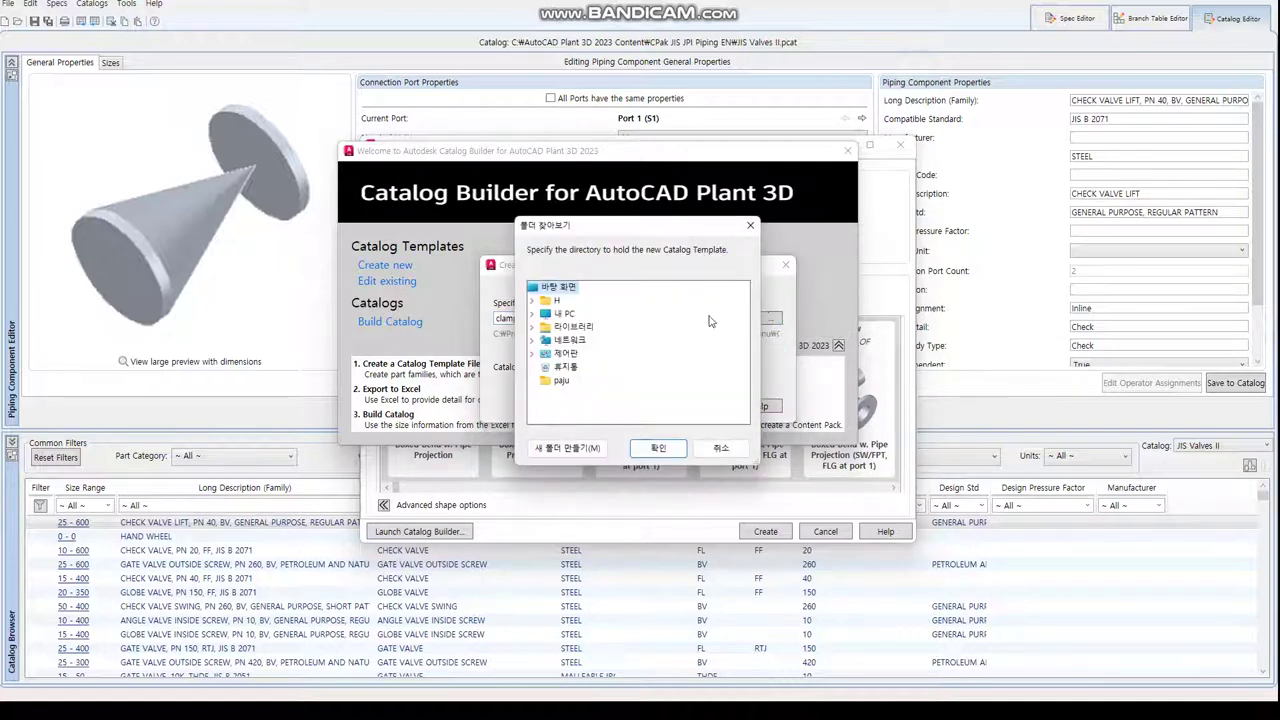
double_click(565, 316)
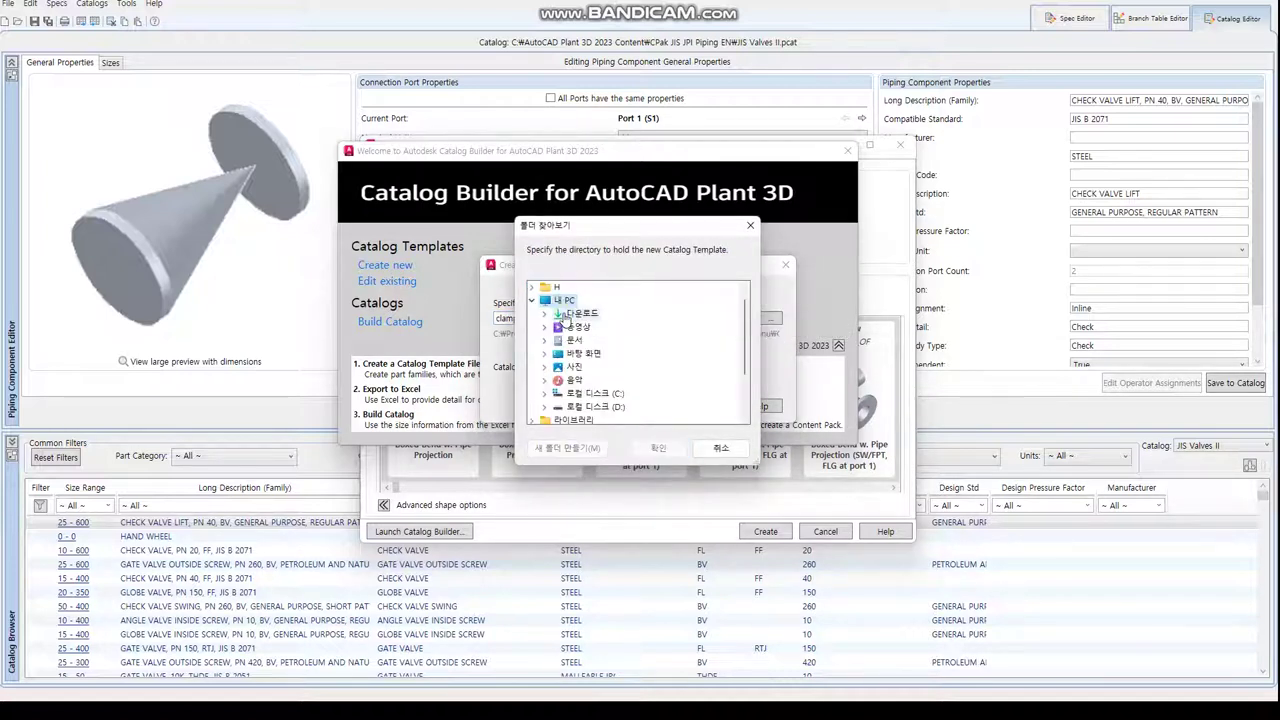
double_click(577, 341)
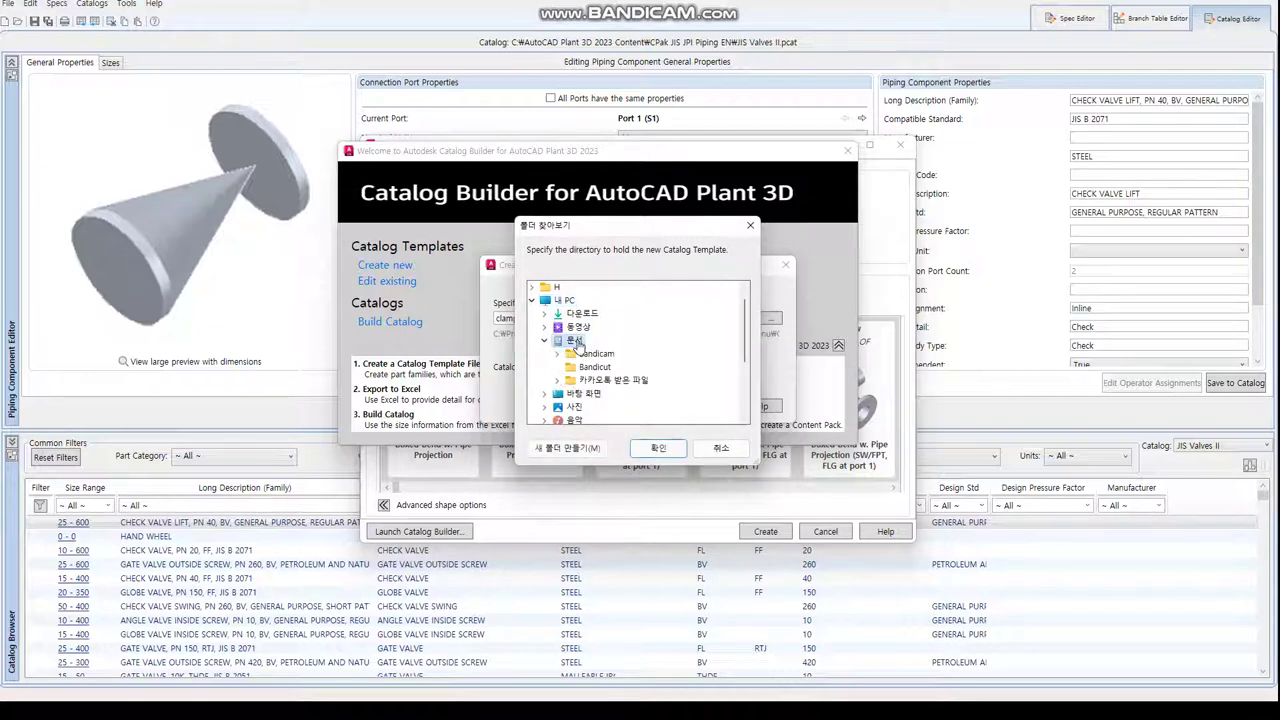
left_click(650, 448)
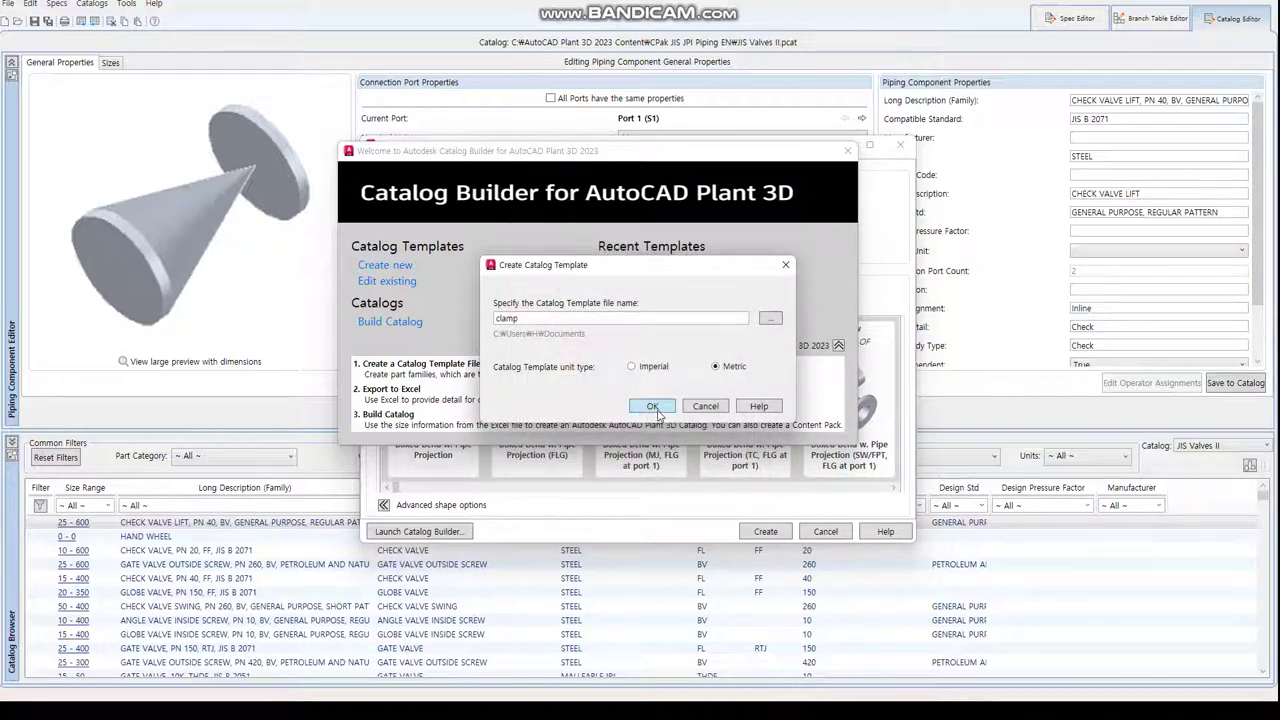
left_click(652, 408)
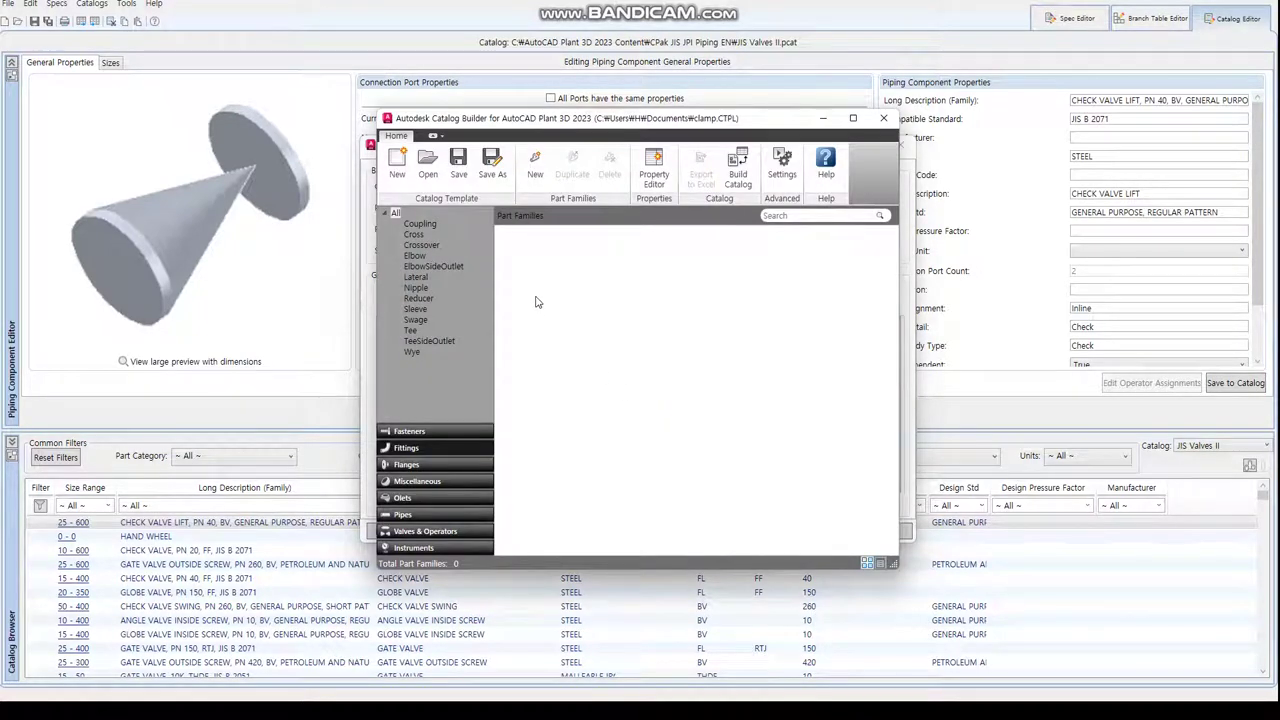
Create a new Coupling part family using Custom AutoCAD DWG Block based graphics.
left_click(421, 226)
left_click(560, 277)
right_click(421, 227)
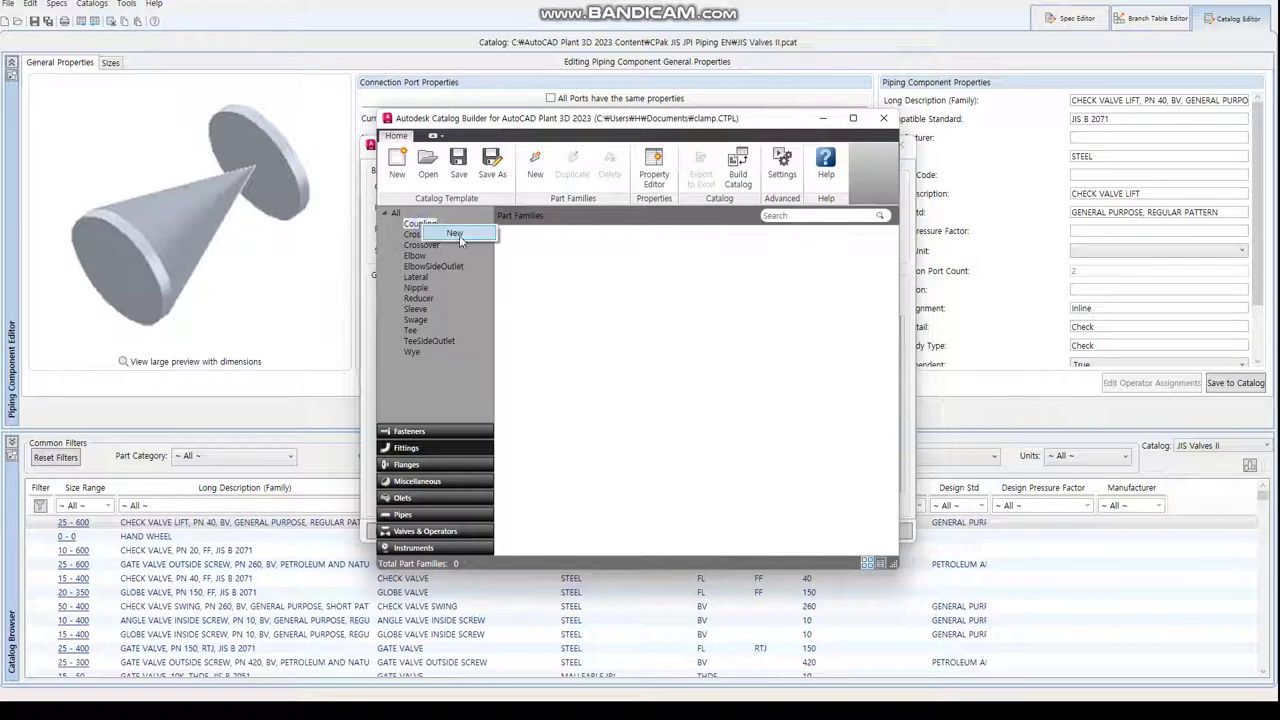
left_click(455, 233)
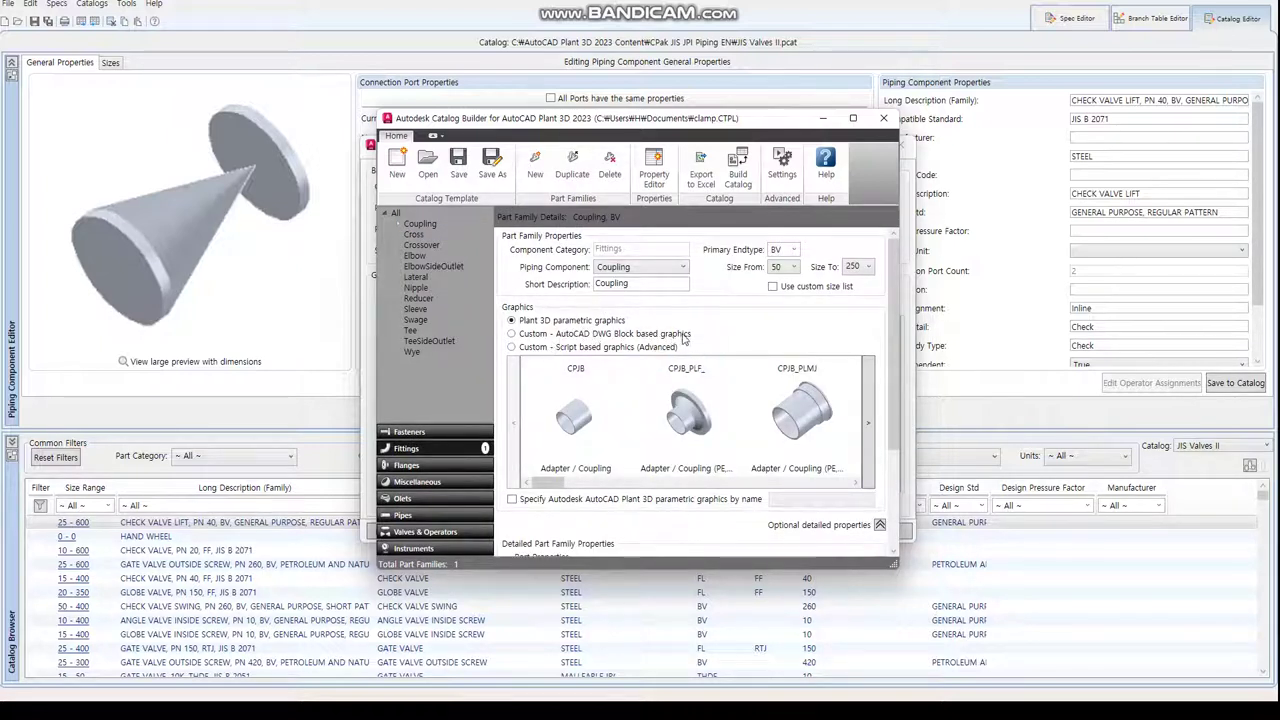
left_click(584, 337)
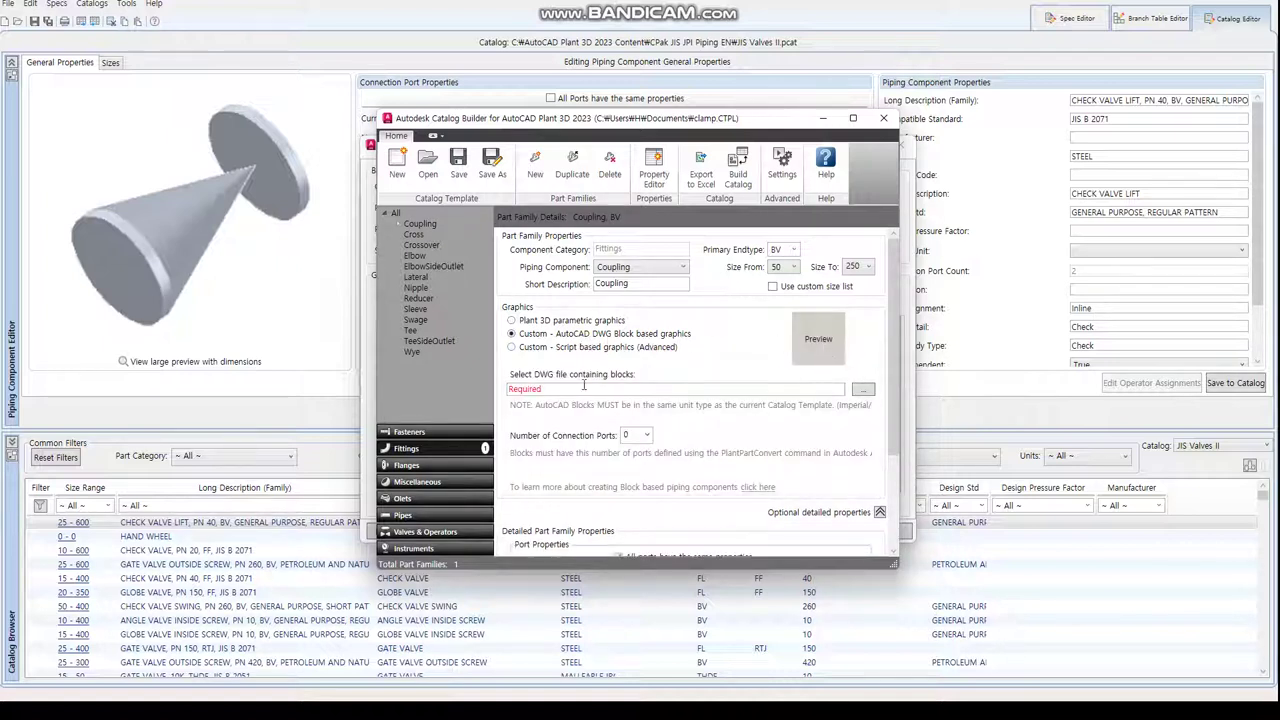
left_click(862, 391)
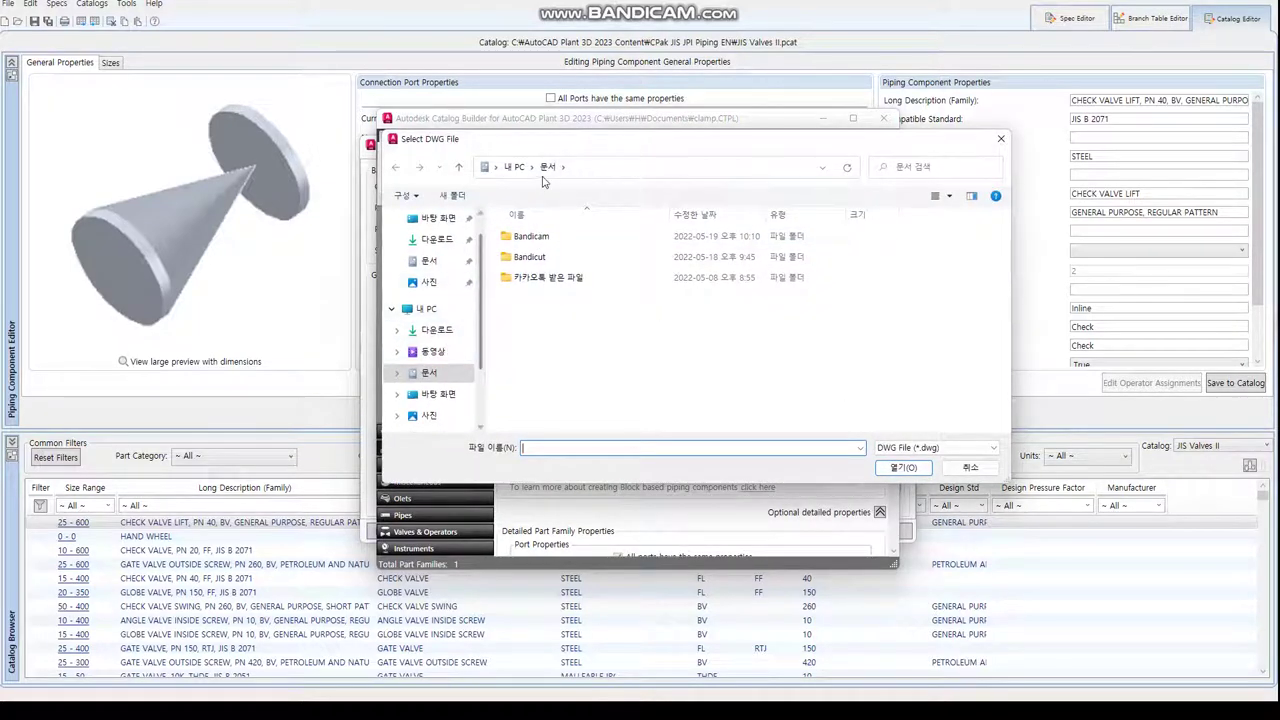
key("Escape")
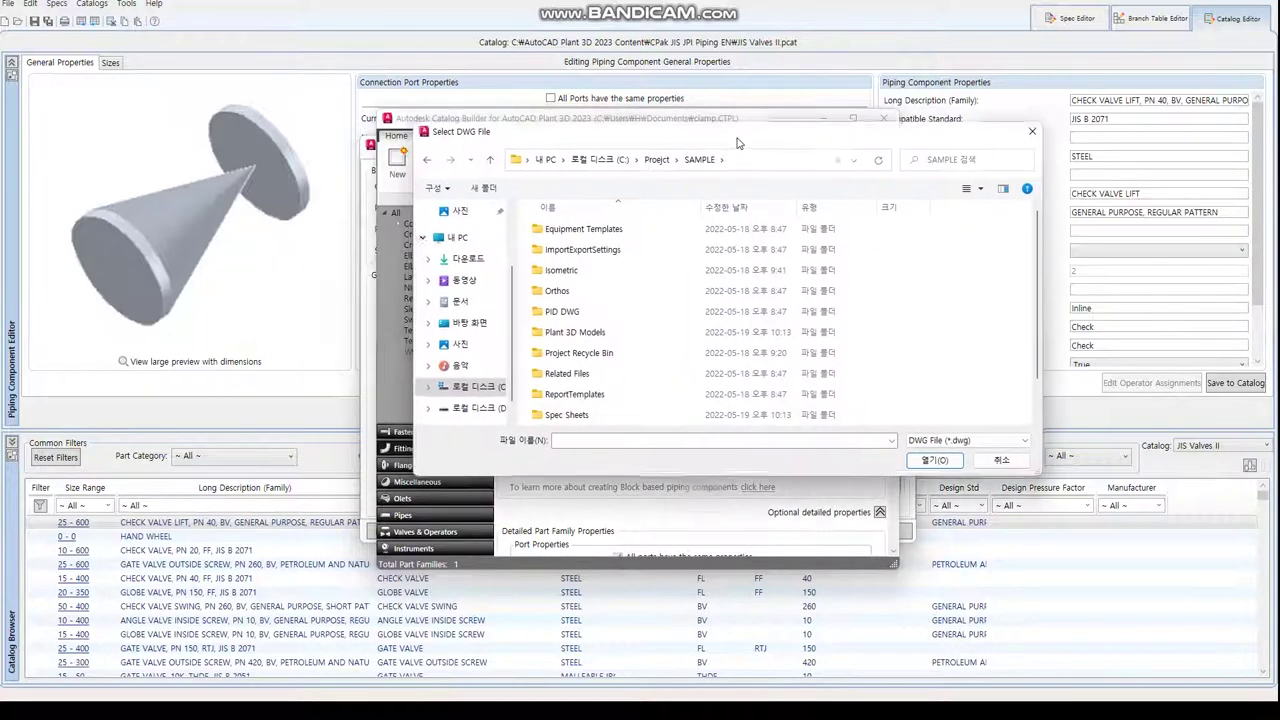
Set 2 connection ports and load clamp.dwg from Plant 3D Models as the block file.
double_click(556, 352)
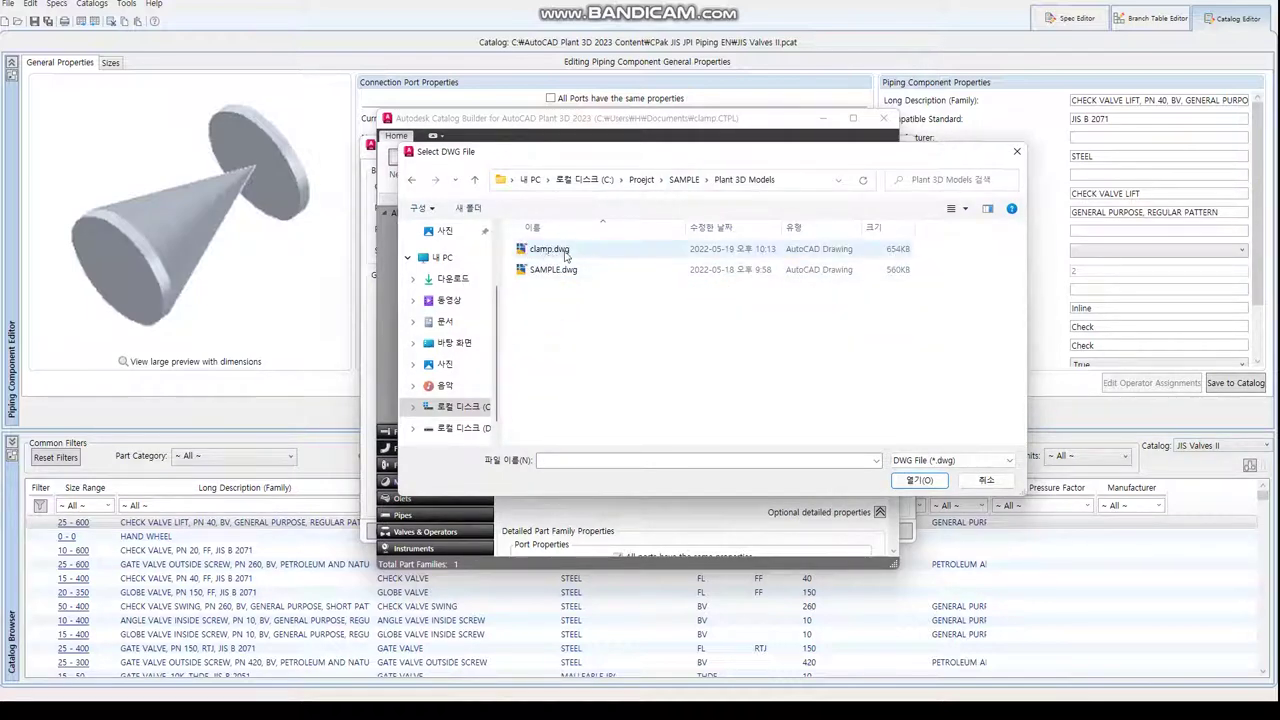
left_click(549, 258)
left_click(921, 480)
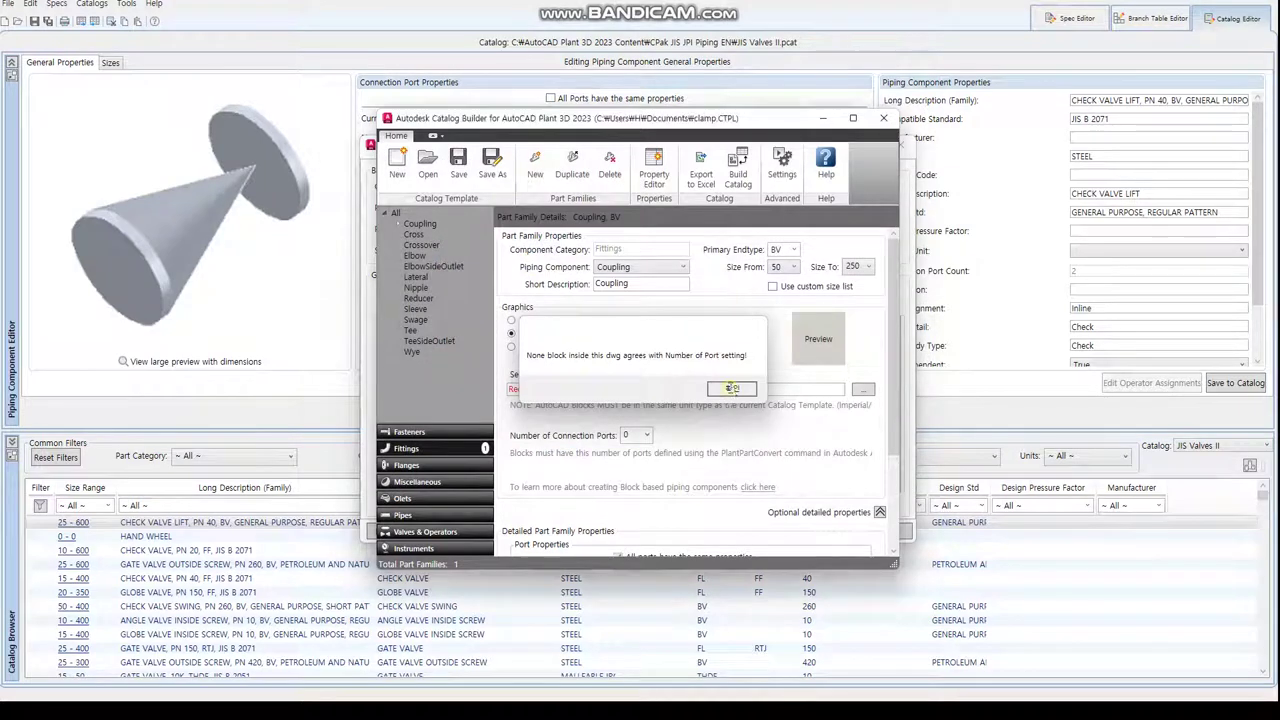
left_click(731, 389)
left_click(649, 437)
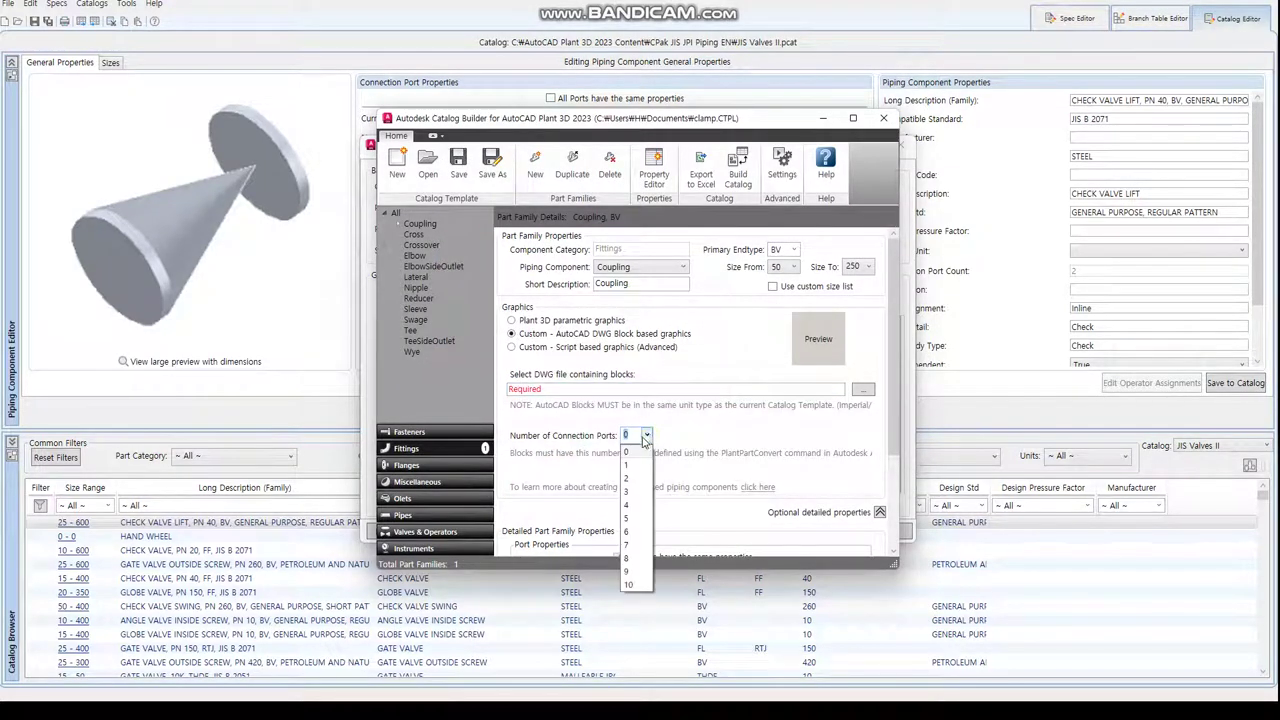
left_click(627, 487)
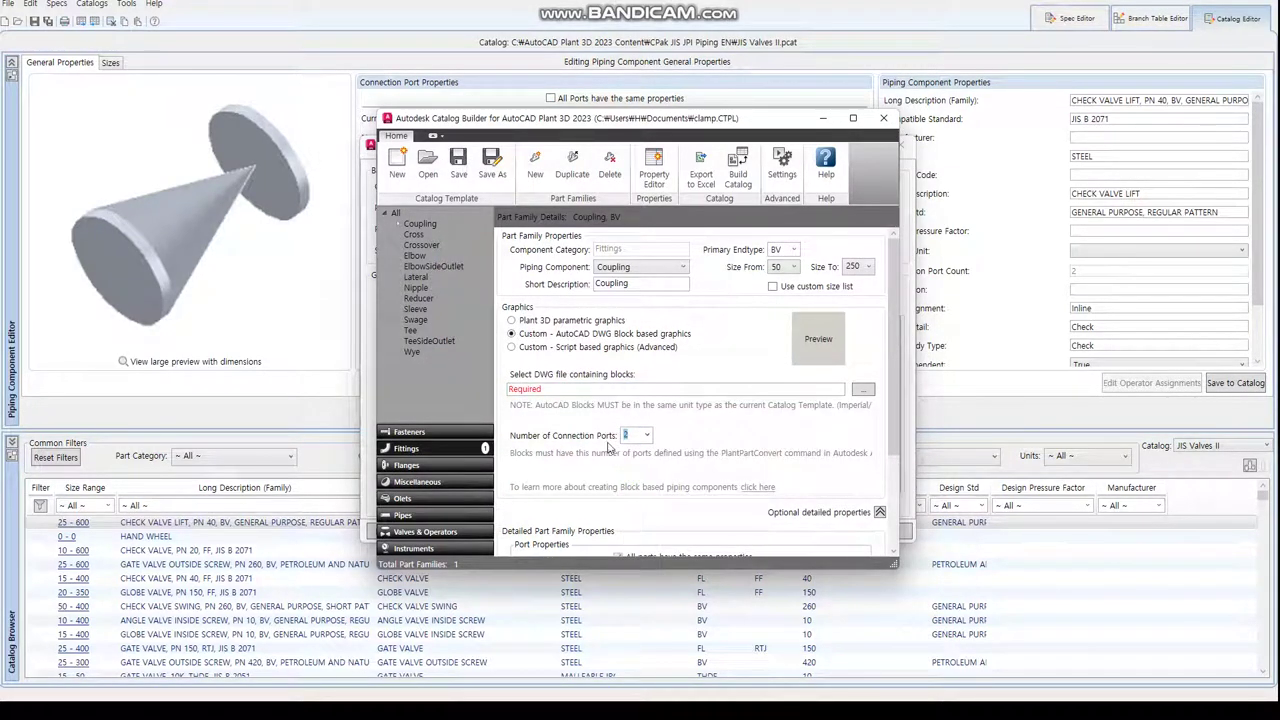
left_click(862, 389)
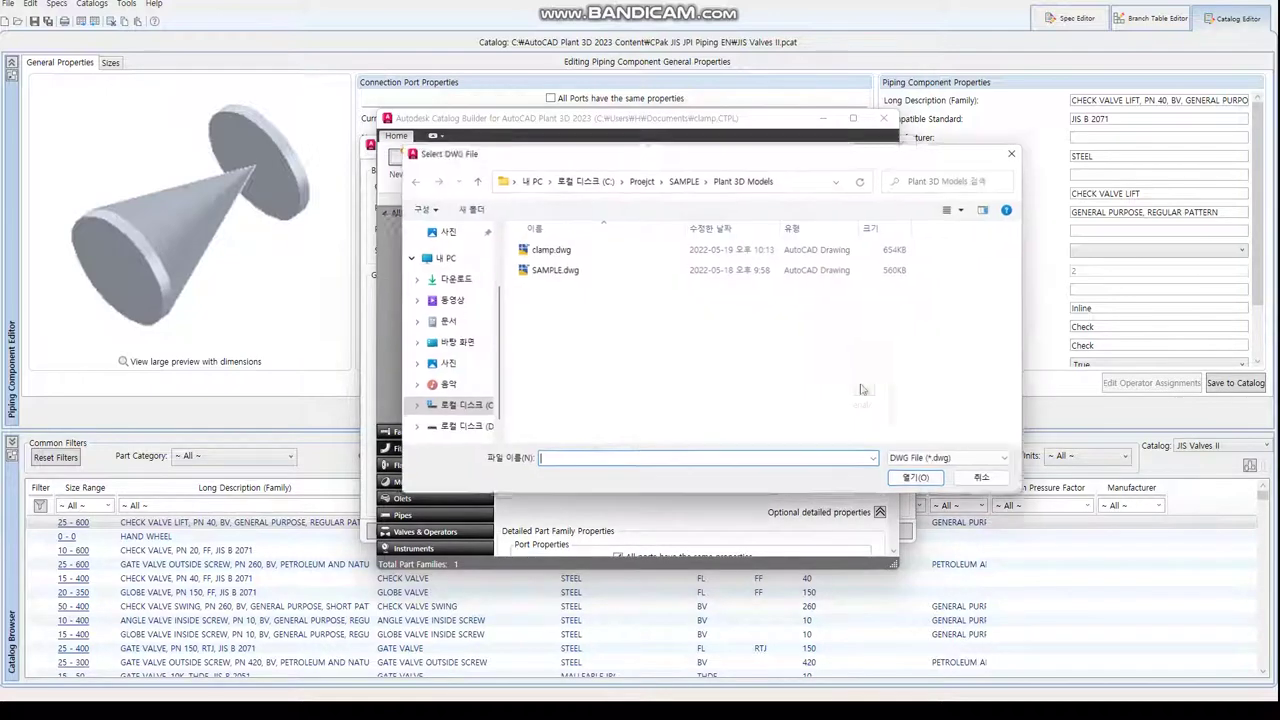
left_click(545, 250)
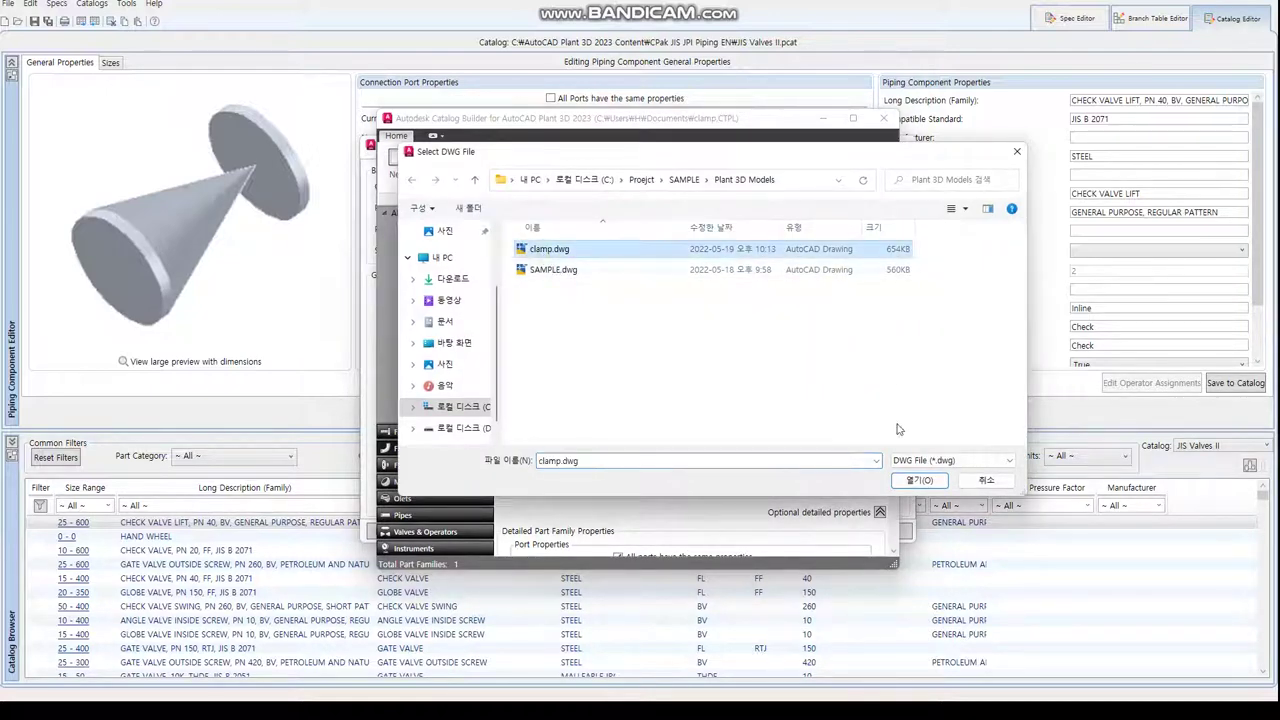
left_click(924, 481)
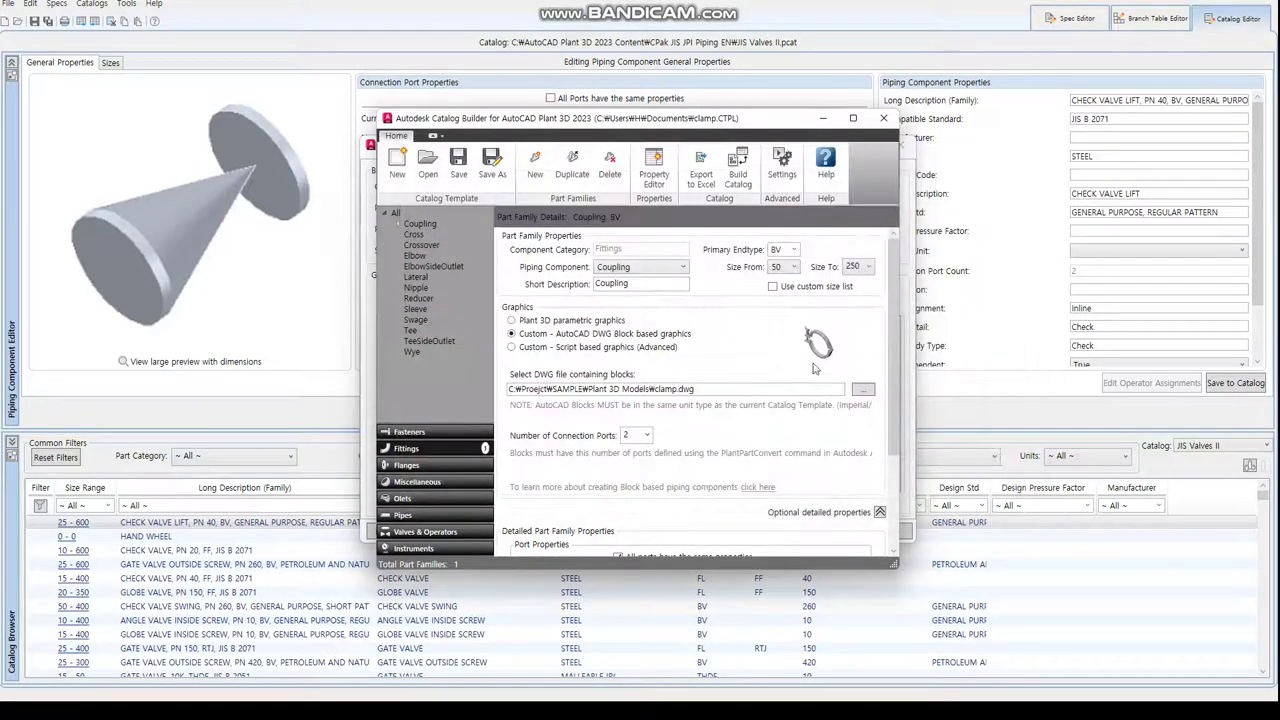
Set the Coupling primary end type to TC and sizes from 100 to 100, then review ports.
left_click(790, 249)
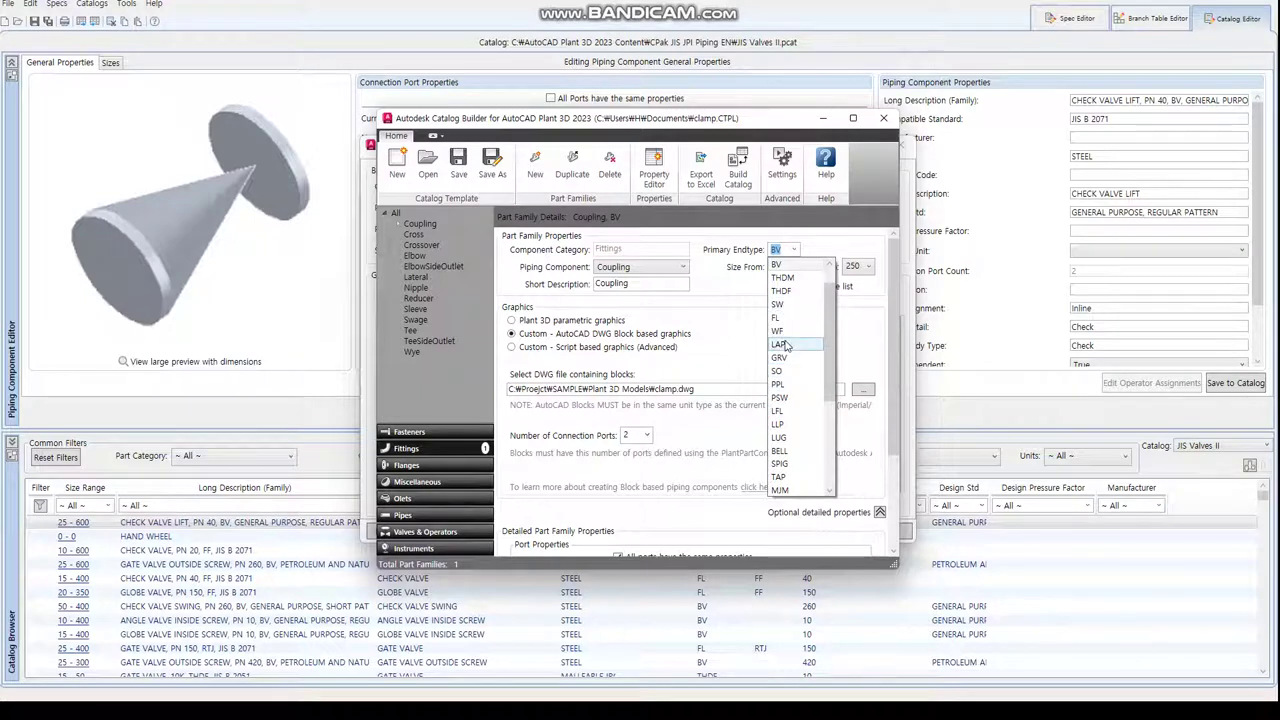
scroll(786, 348, "down", 2)
left_click(805, 478)
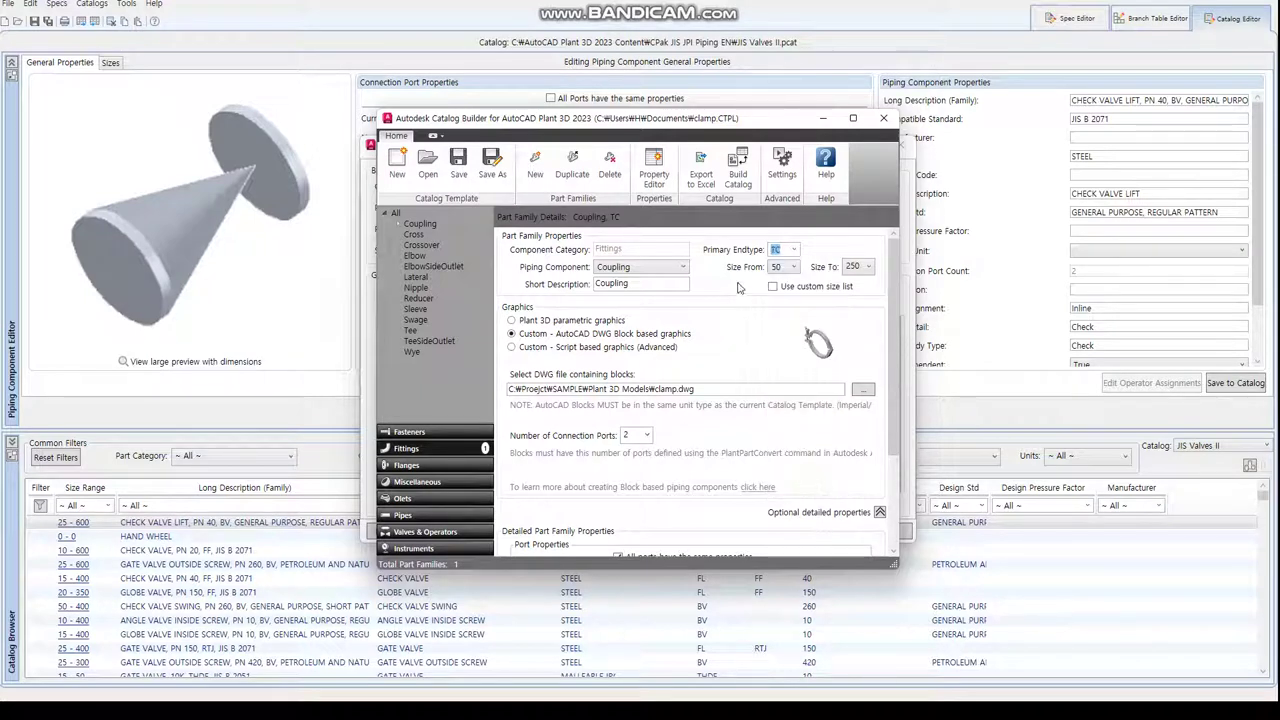
left_click(793, 267)
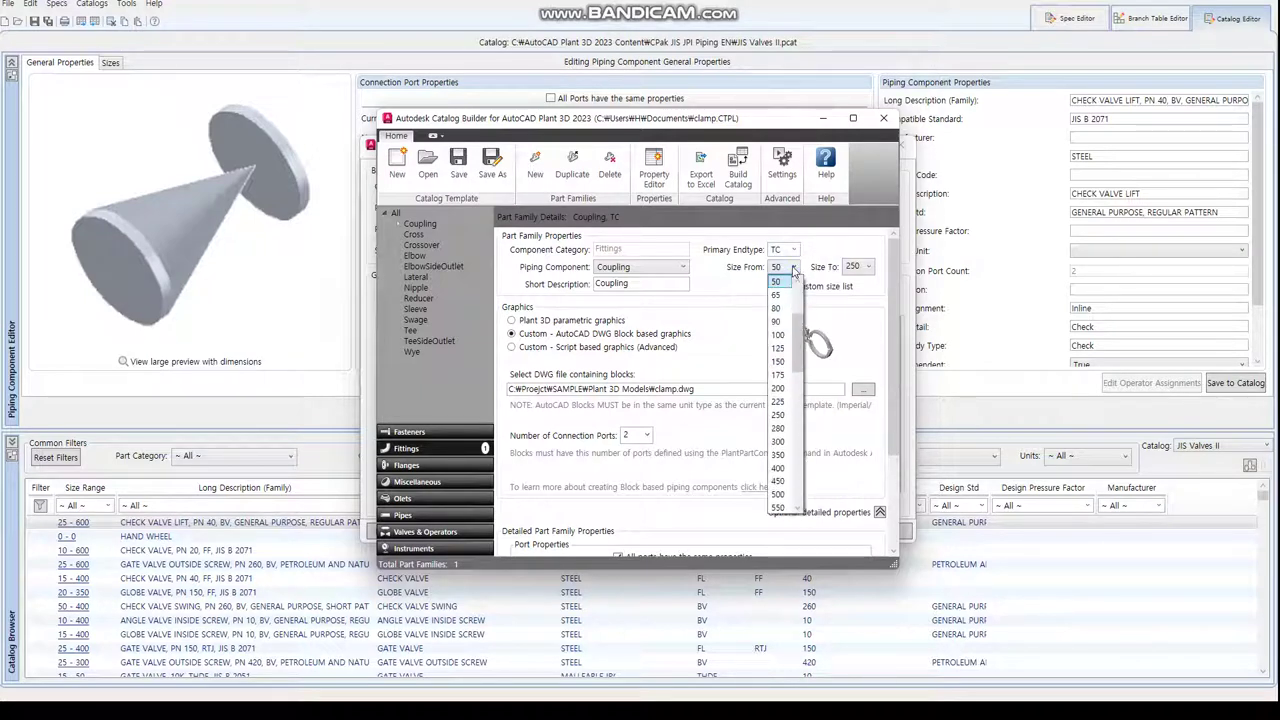
left_click(782, 335)
left_click(862, 267)
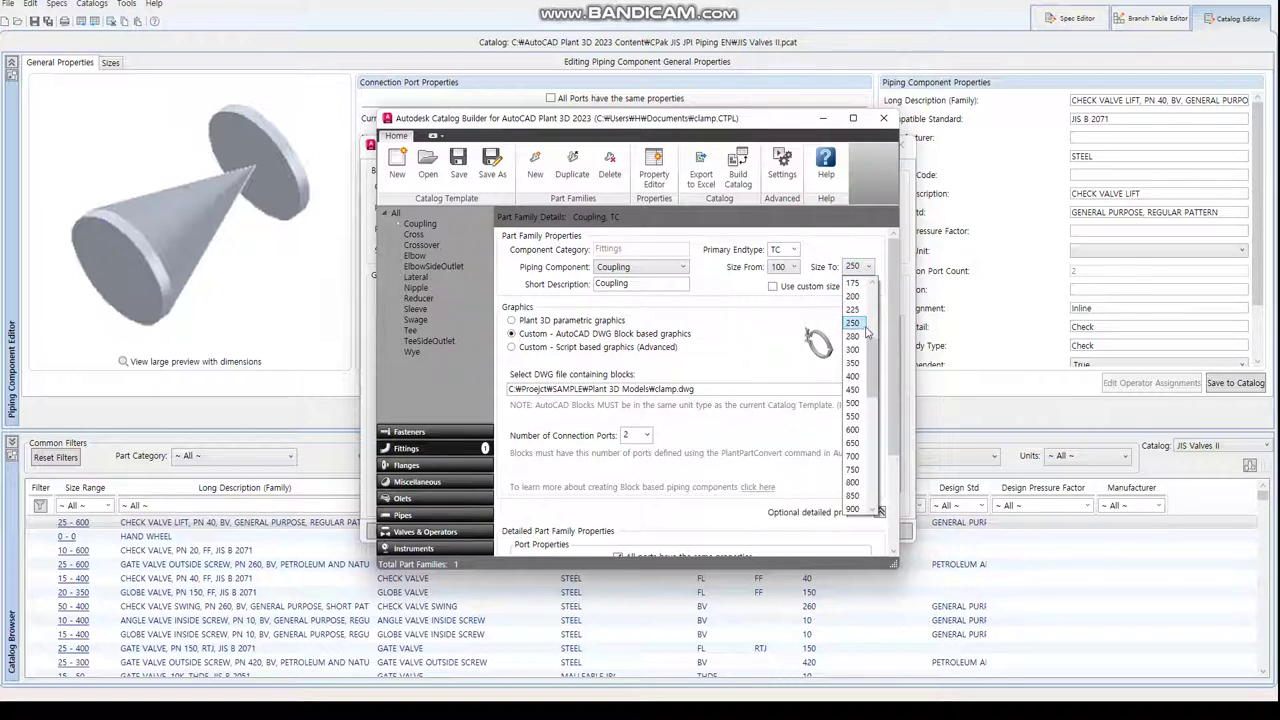
scroll(858, 305, "up", 2)
left_click(856, 290)
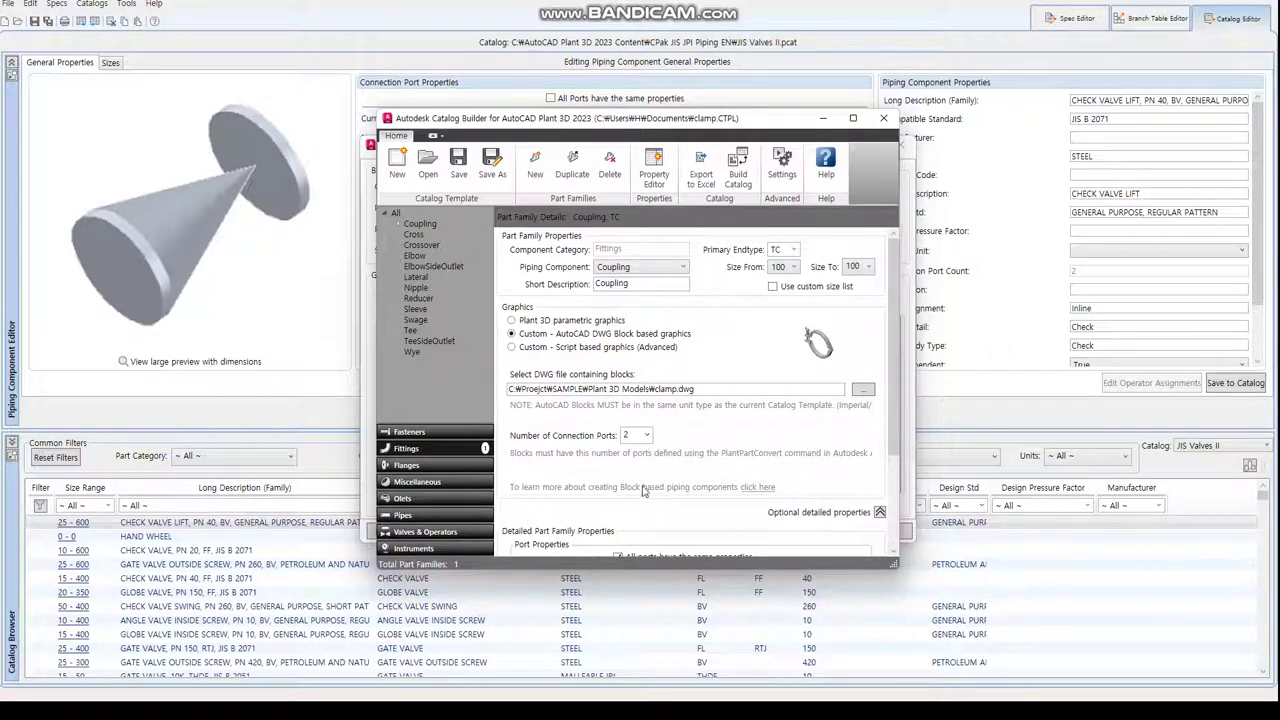
left_click_drag(896, 417, 895, 523)
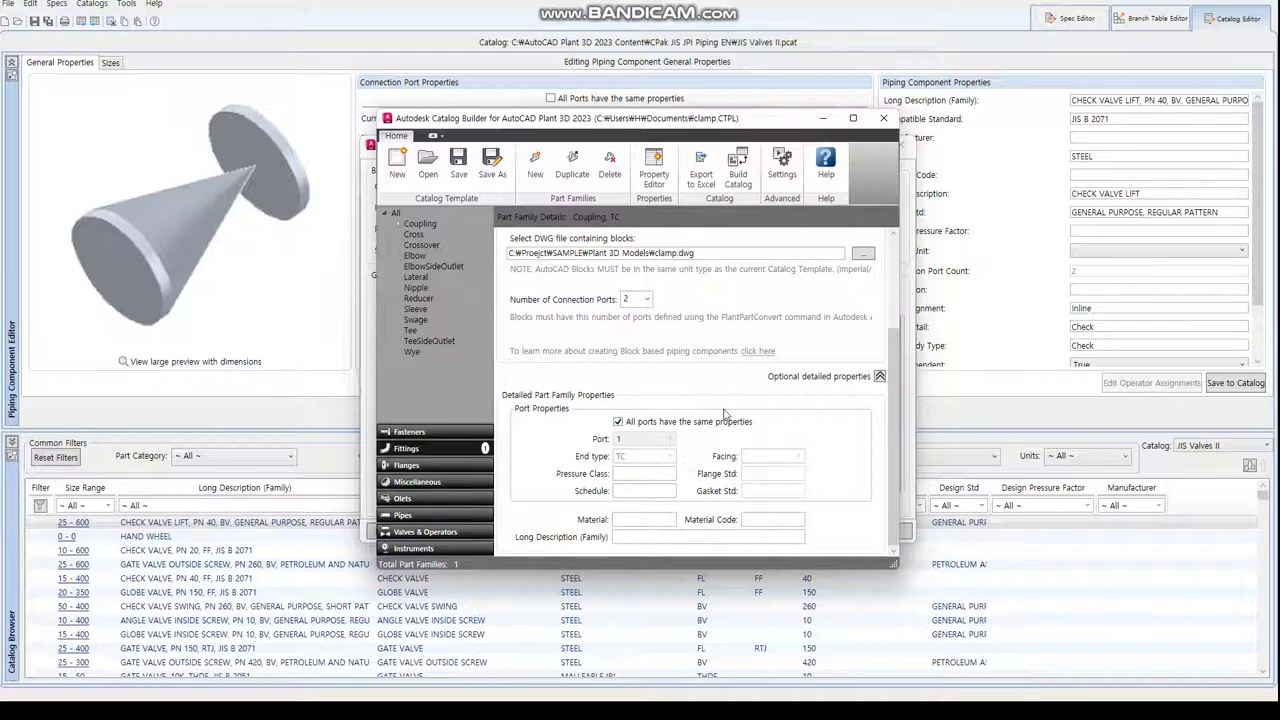
scroll(895, 385, "up", 3)
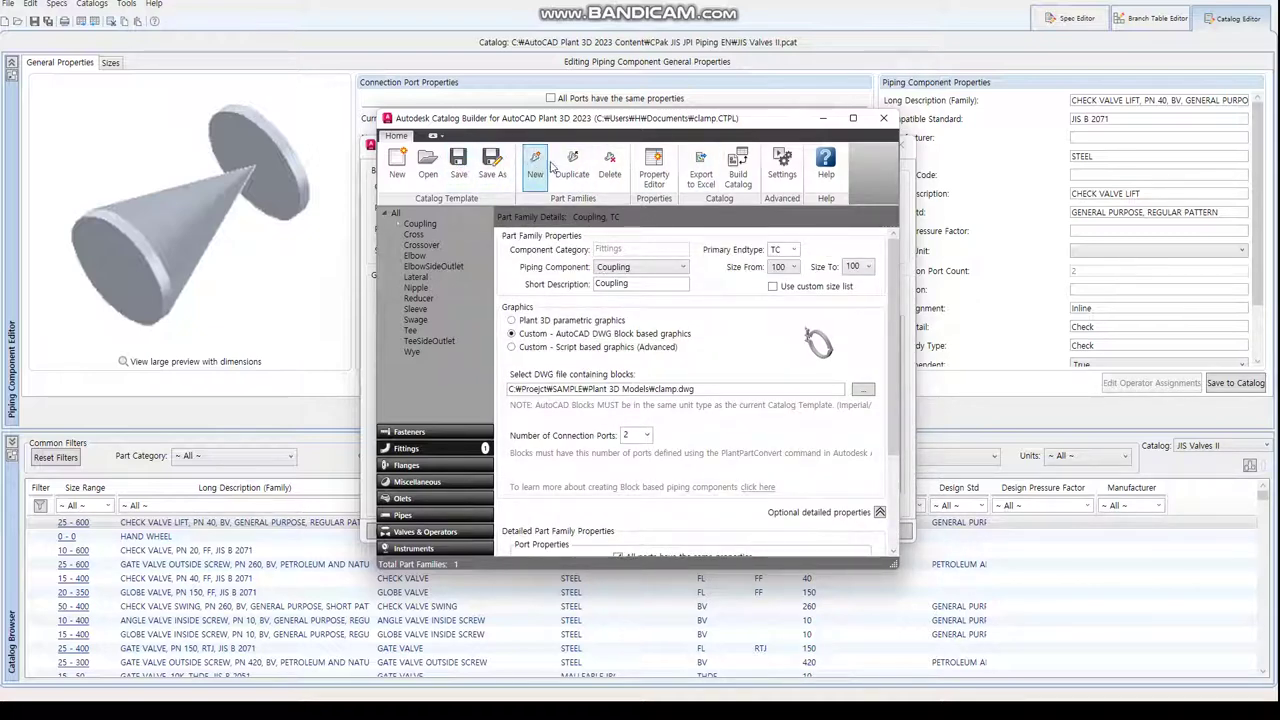
Export the clamp template to clamp.xlsx in the Plant 3D Models folder.
left_click(703, 174)
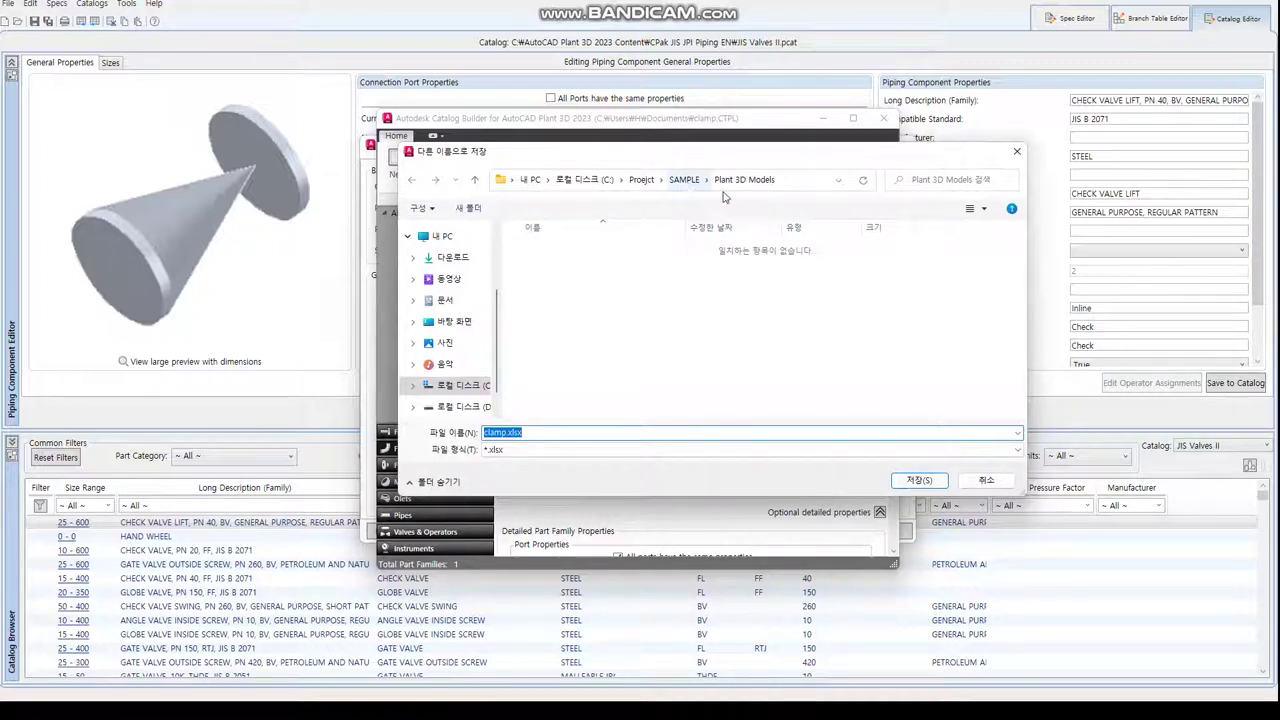
left_click(920, 484)
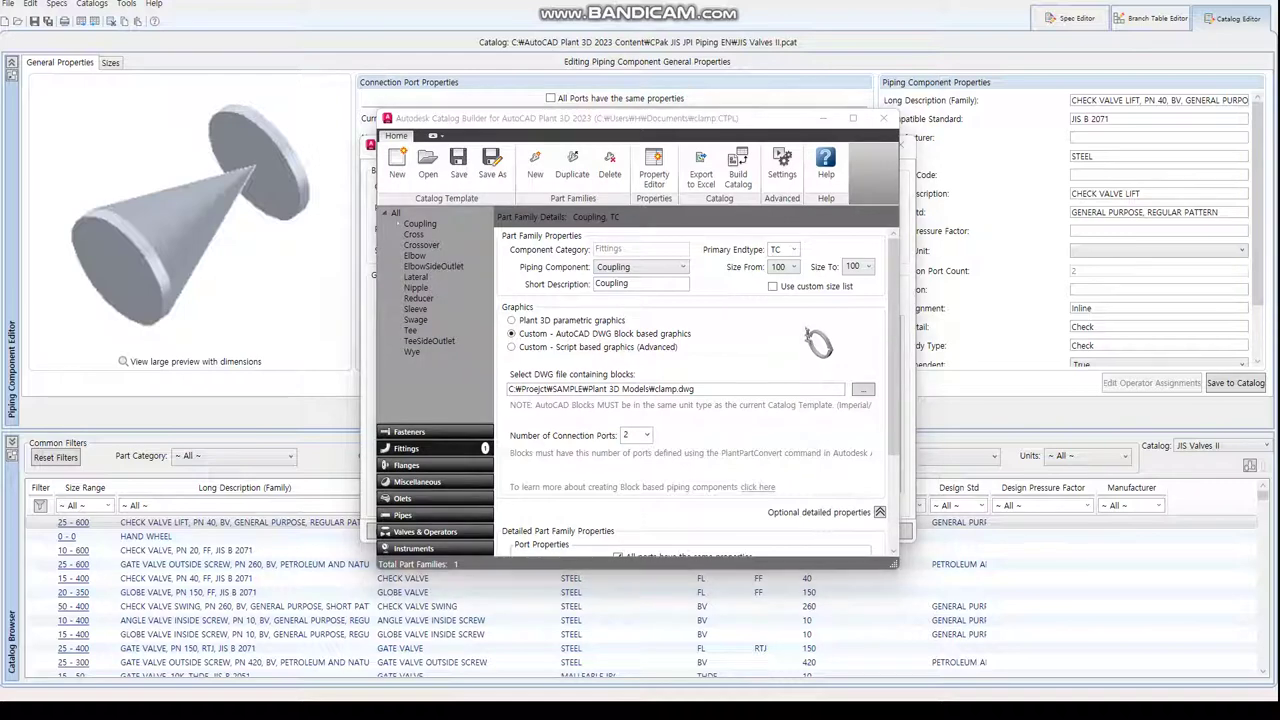
Review IMSI.txt steps 2 (Create Catalog Builder) and 3 (Export to Excel), then bring up File Explorer.
key("alt+Tab")
left_click_drag(583, 358, 474, 358)
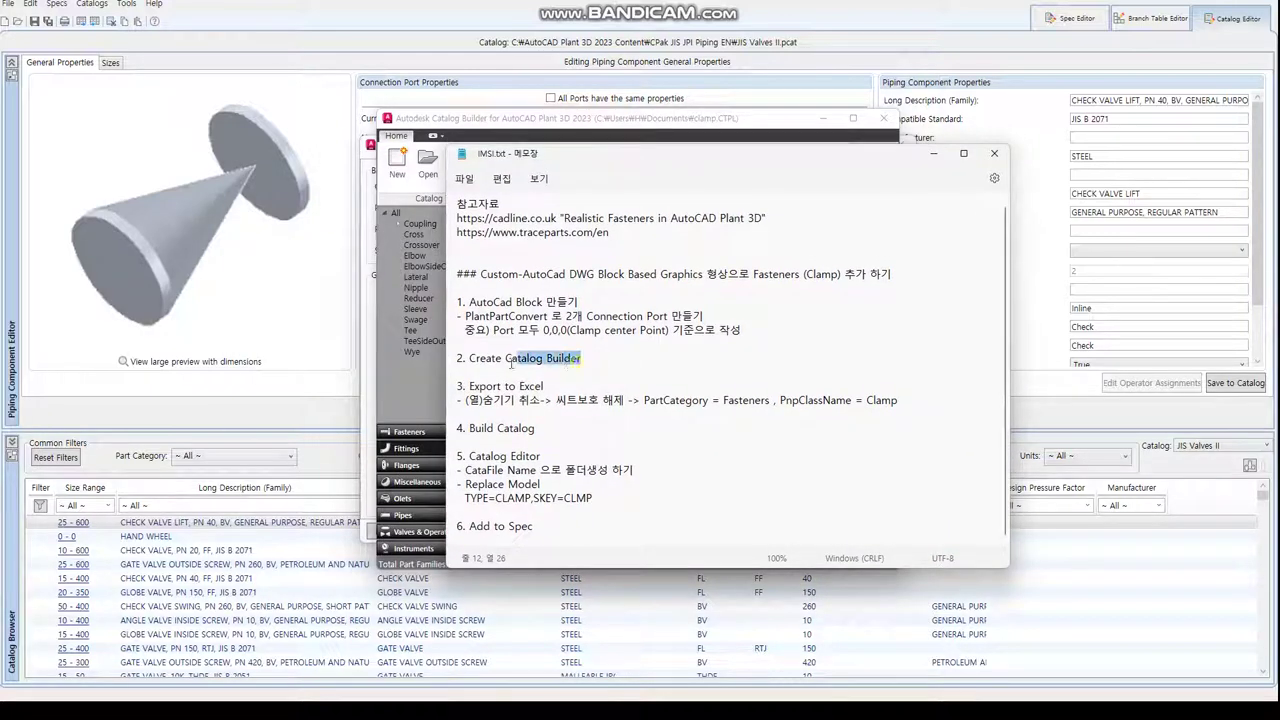
triple_click(458, 358)
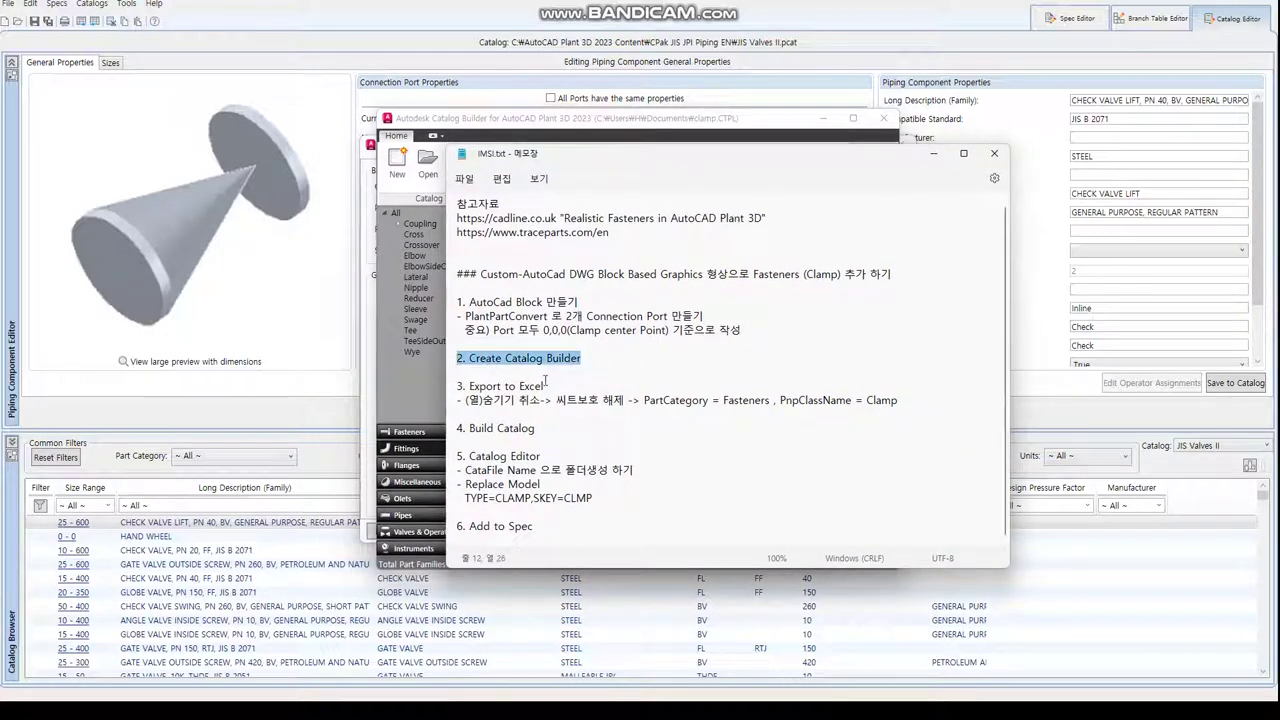
left_click_drag(545, 386, 441, 392)
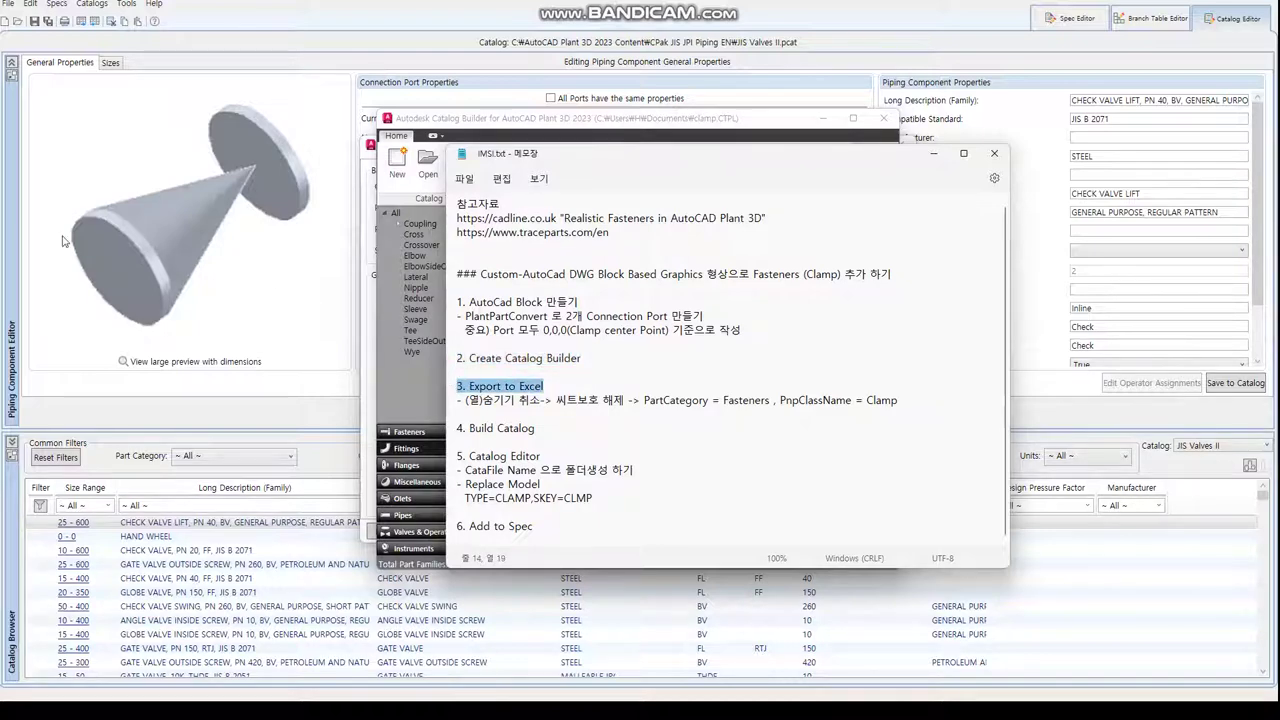
key("super+e")
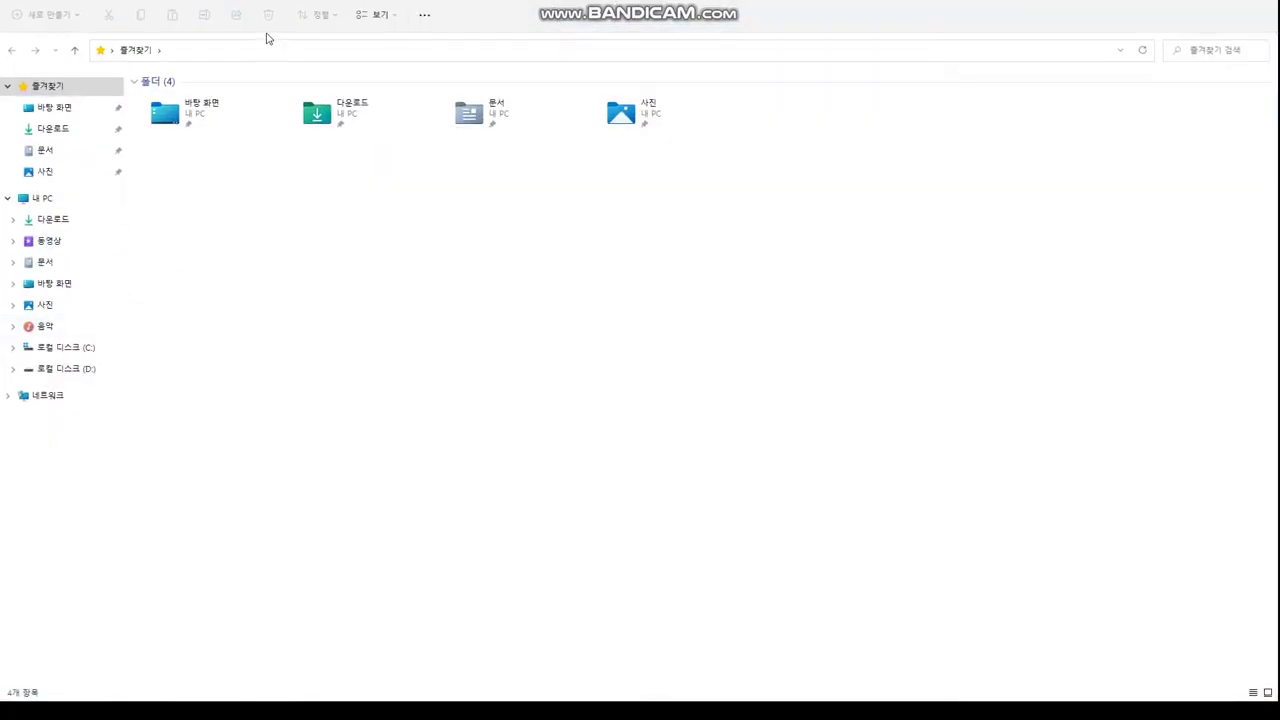
Browse to the SAMPLE project's Plant 3D Models folder and open clamp.xlsx in Excel.
left_click(75, 348)
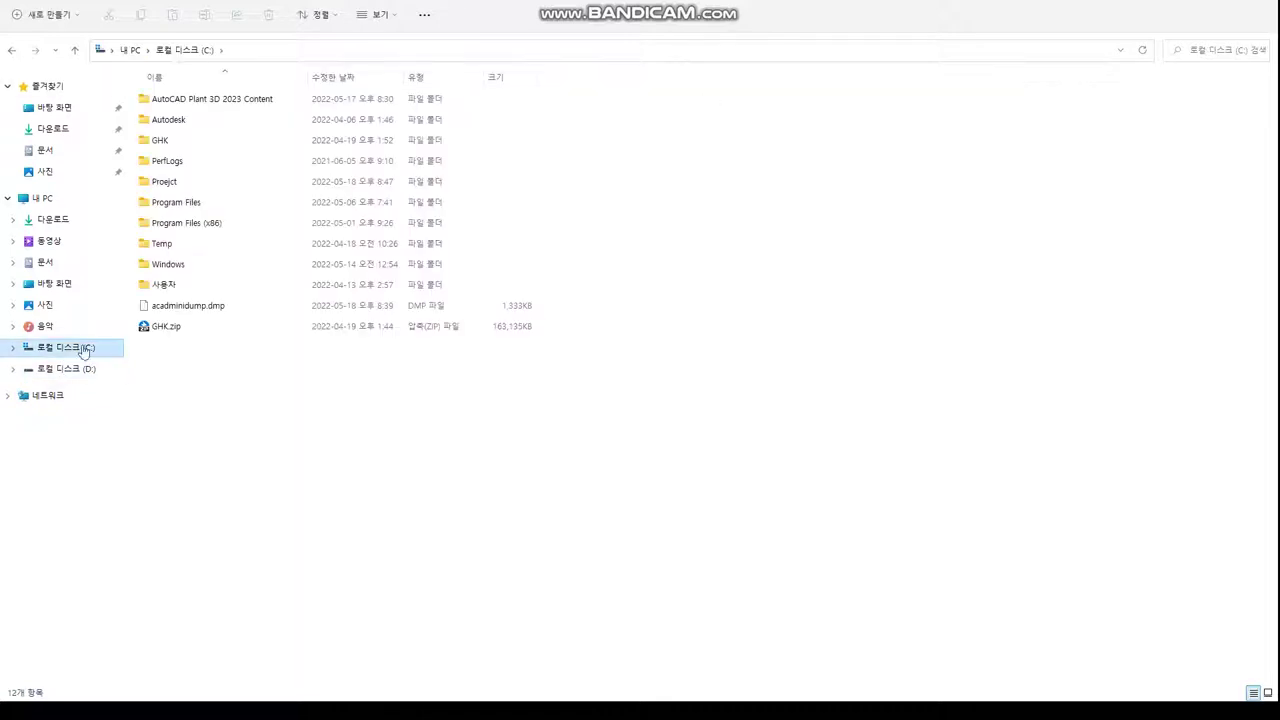
double_click(185, 183)
left_click(173, 206)
double_click(172, 208)
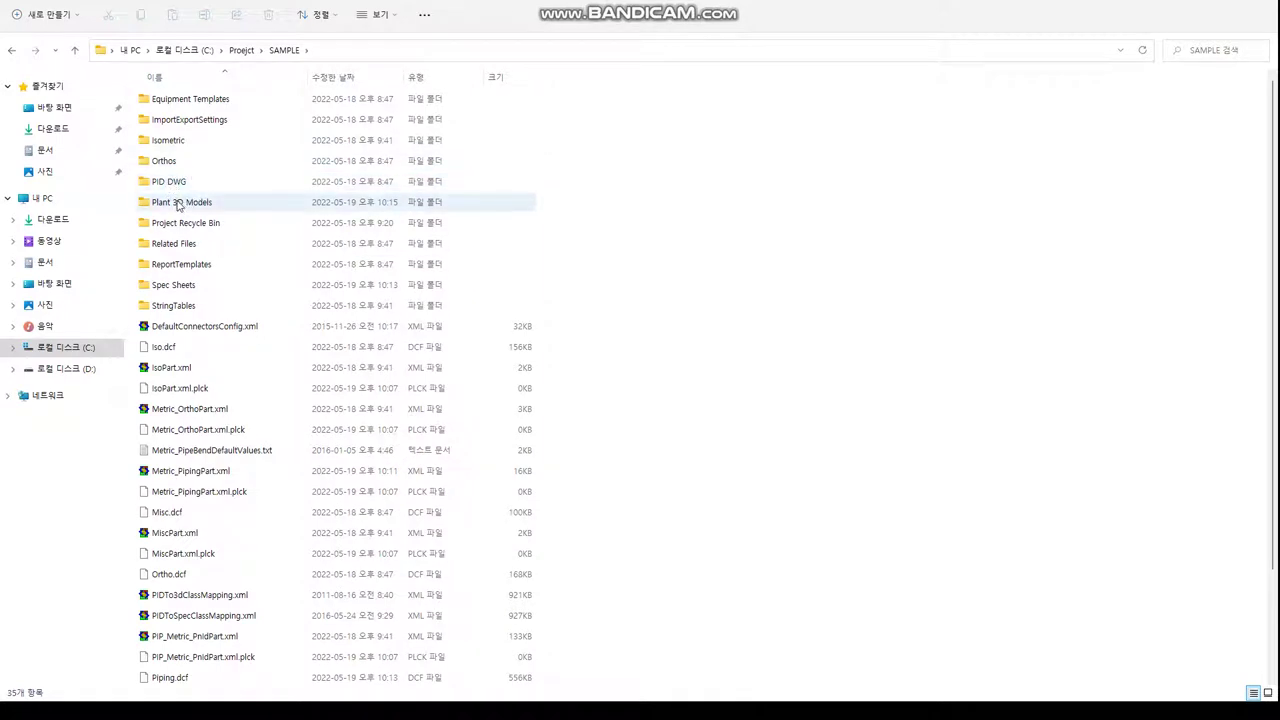
mouse_move(182, 202)
scroll(168, 210, "down", 2)
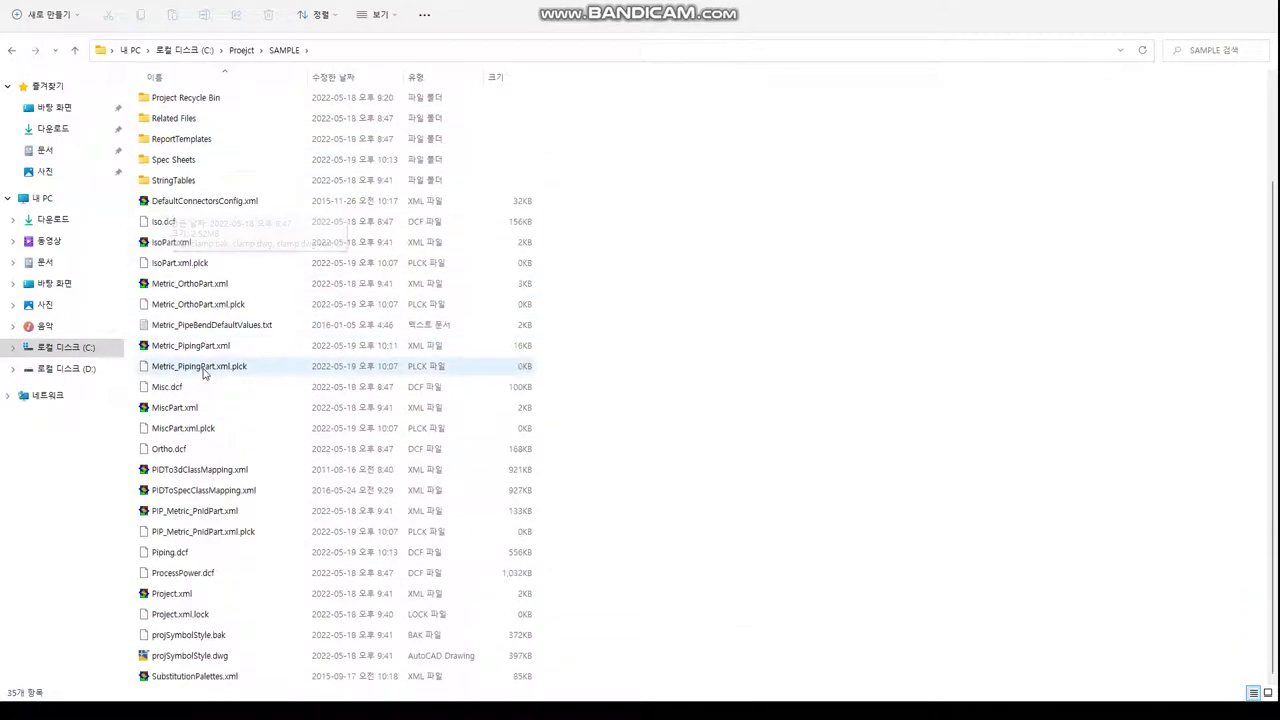
scroll(206, 360, "up", 2)
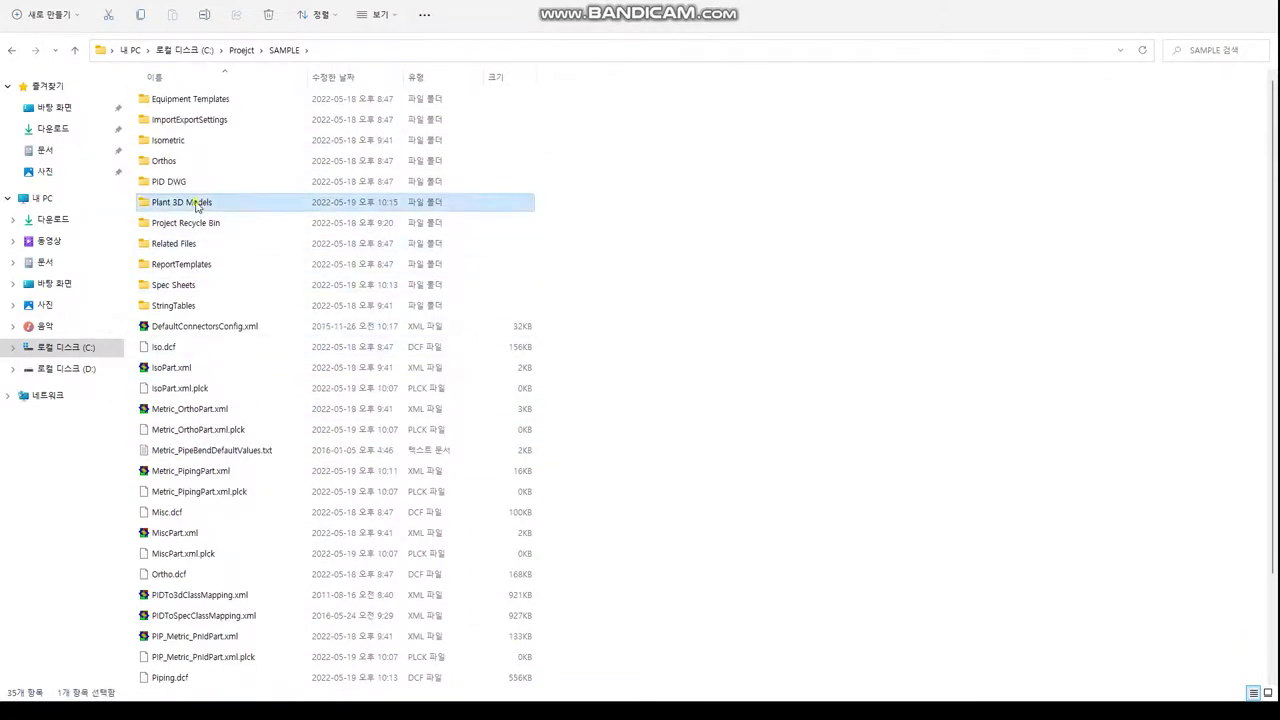
double_click(185, 202)
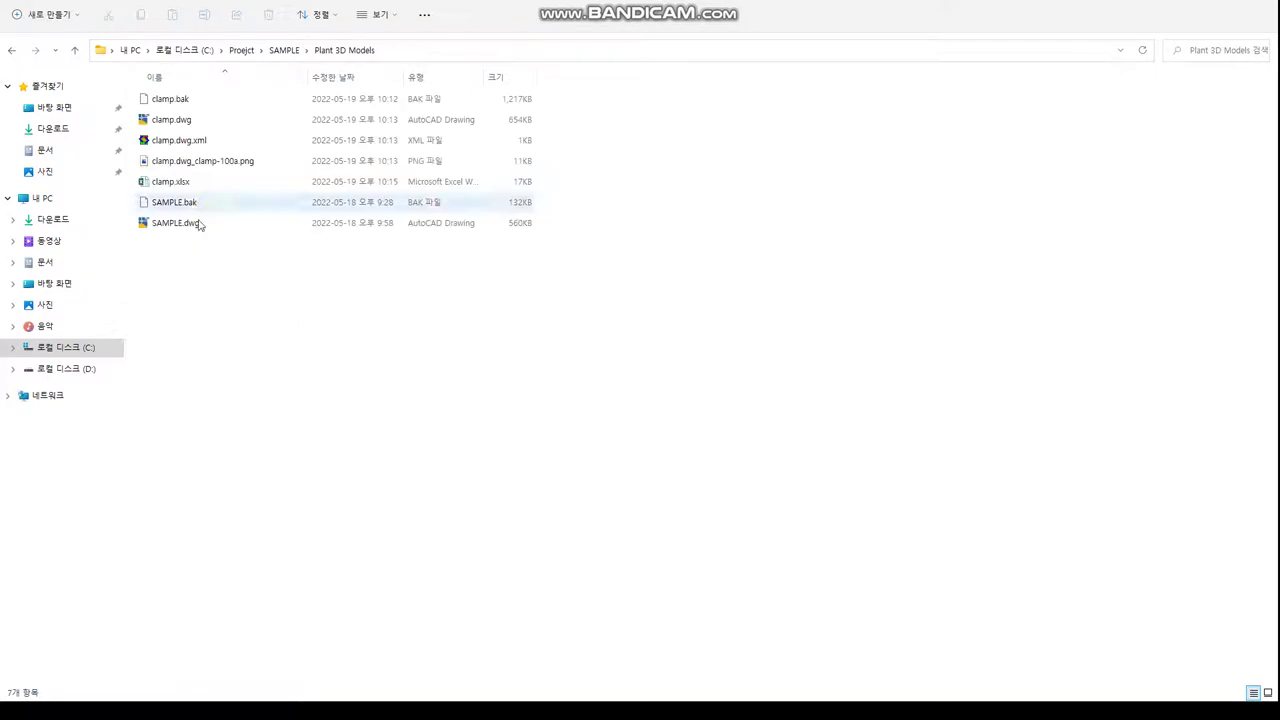
left_click(178, 182)
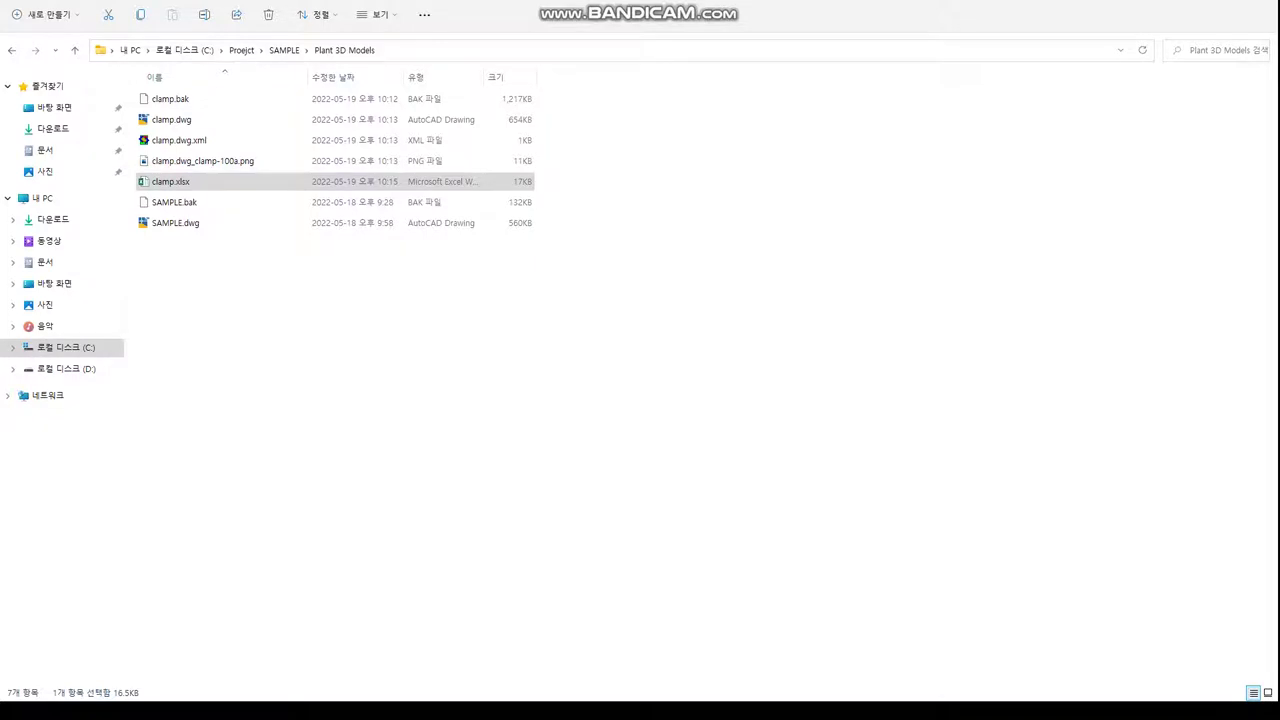
key("Return")
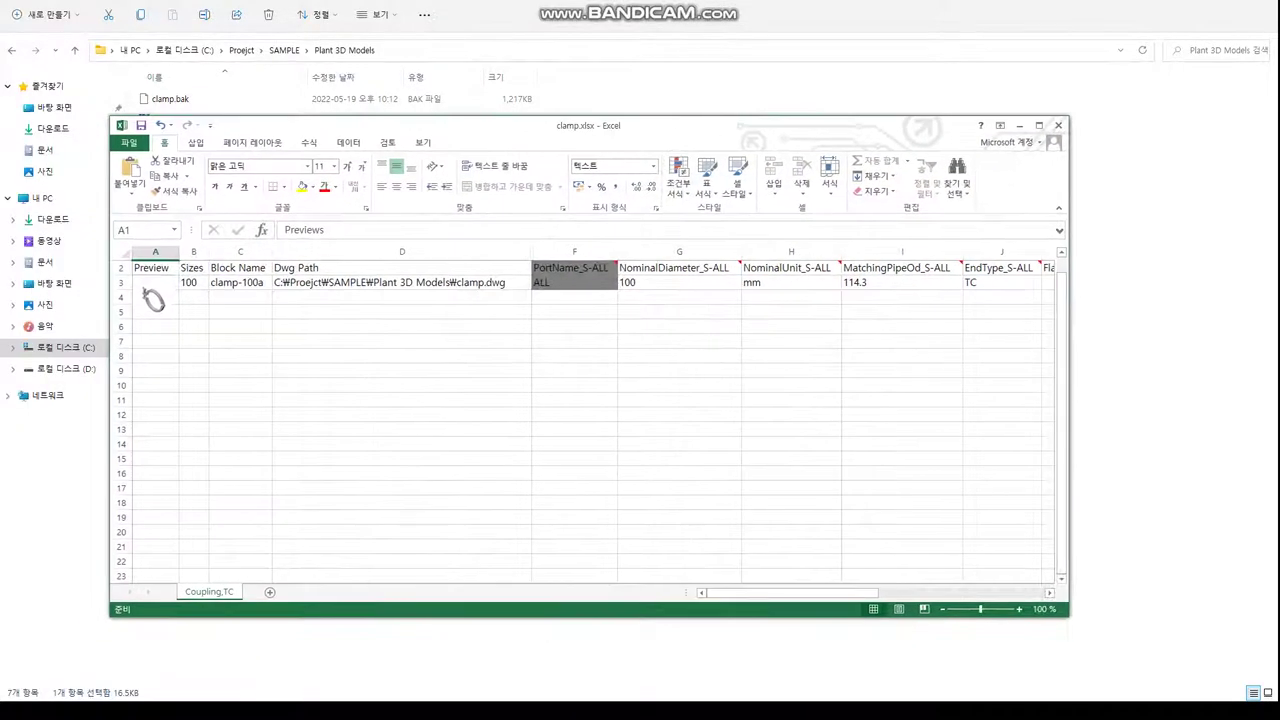
Bring the clamp workbook into focus and review the Coupling,TC column headers.
key("alt+F4")
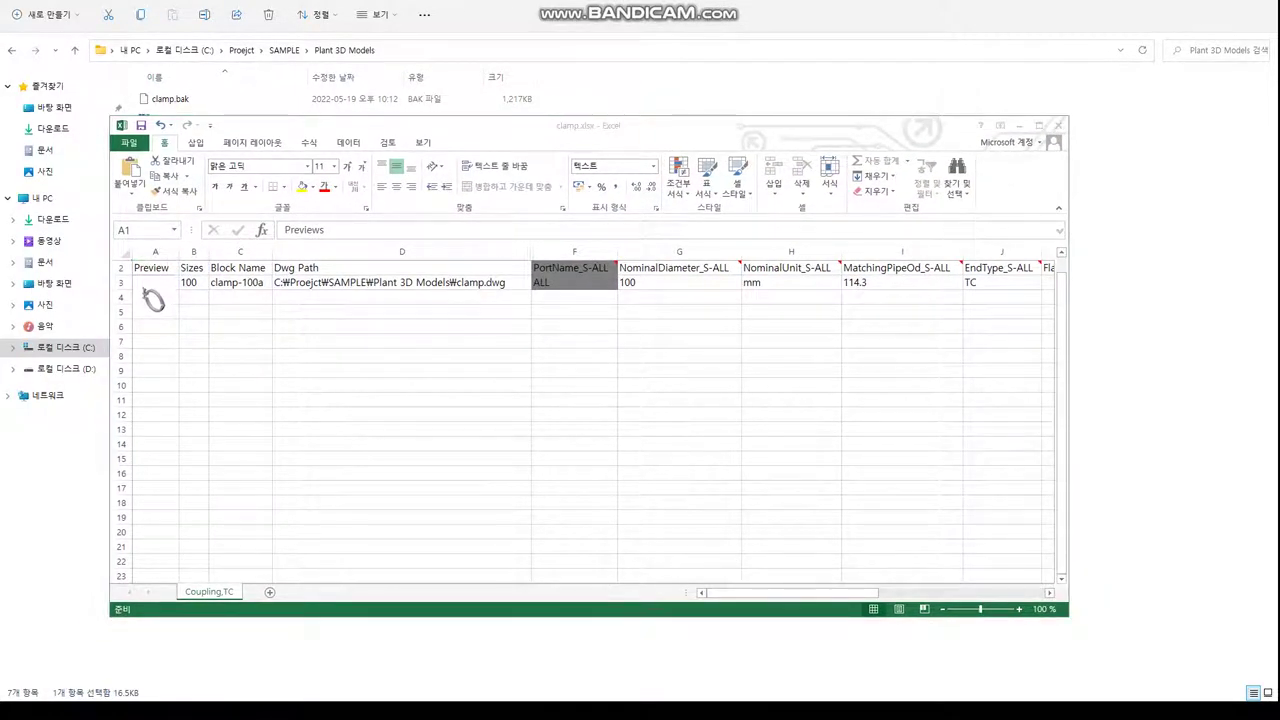
left_click(503, 374)
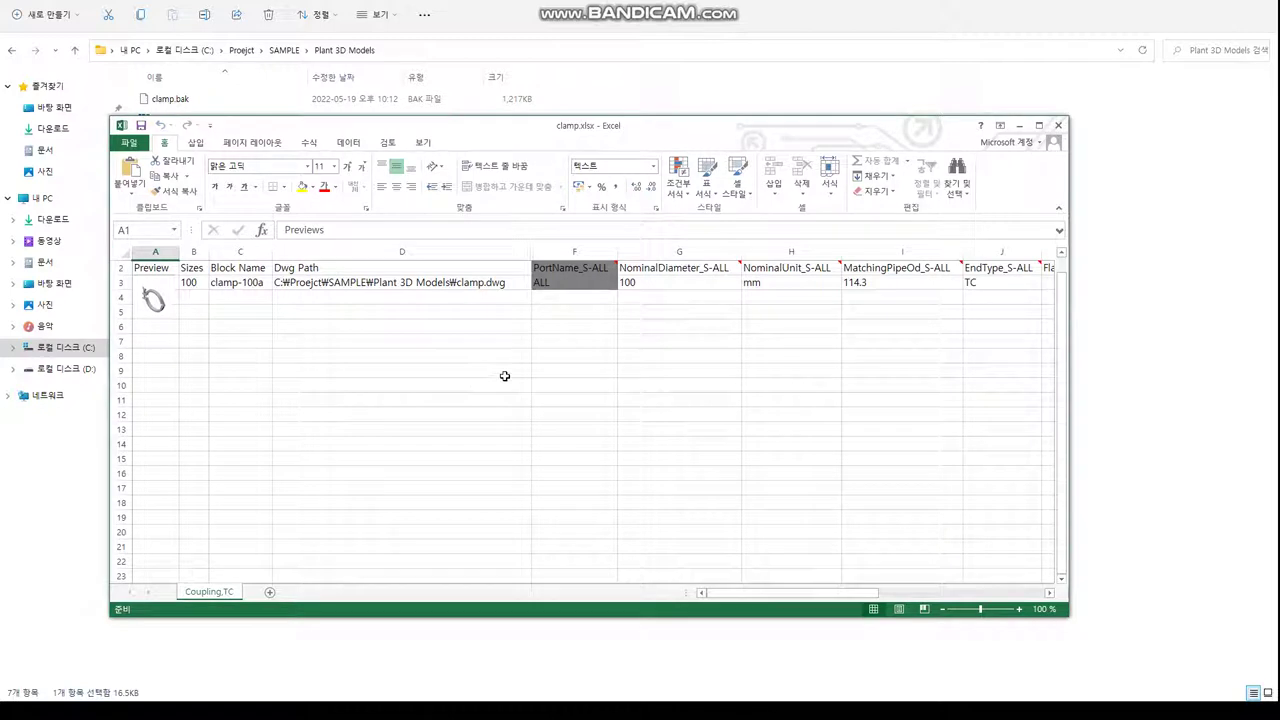
left_click(581, 308)
key("Right")
key("Right")
key("Right")
key("Right")
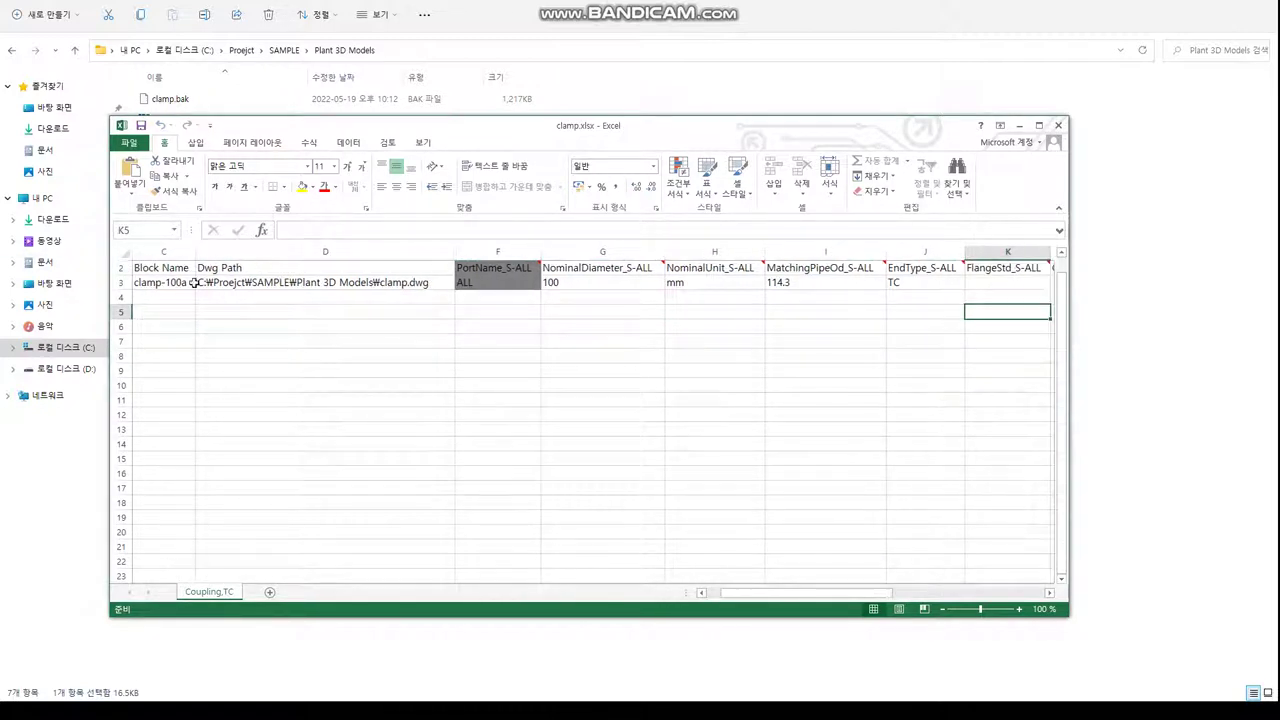
key("Left")
key("Left")
key("Left")
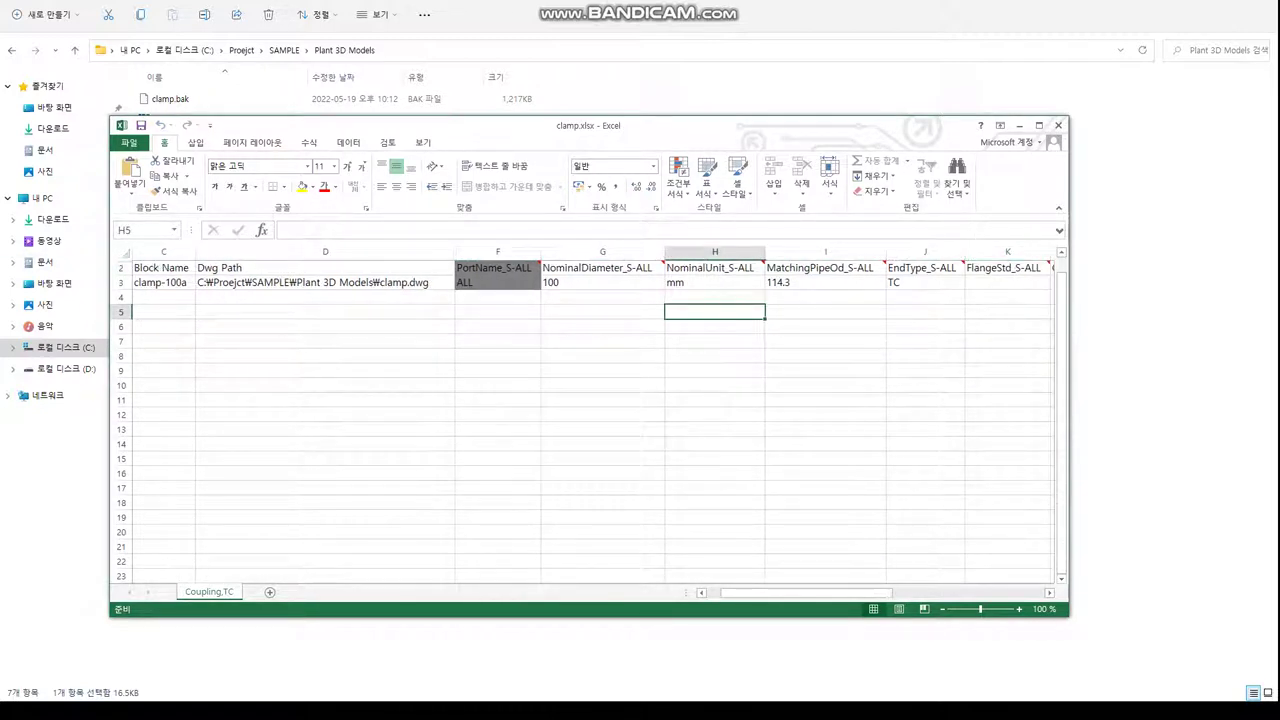
Check the unhide-and-unprotect note in IMSI.txt, then select the entire Coupling,TC sheet.
key("alt+Tab")
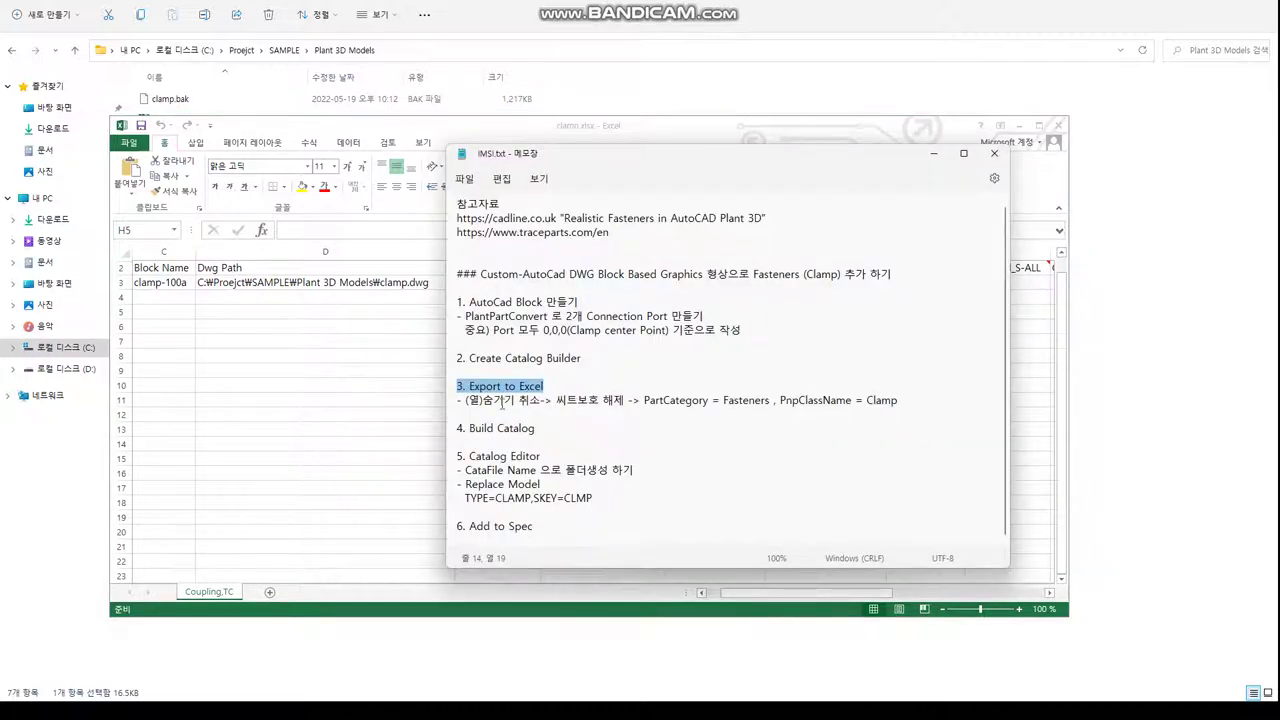
left_click_drag(466, 400, 645, 400)
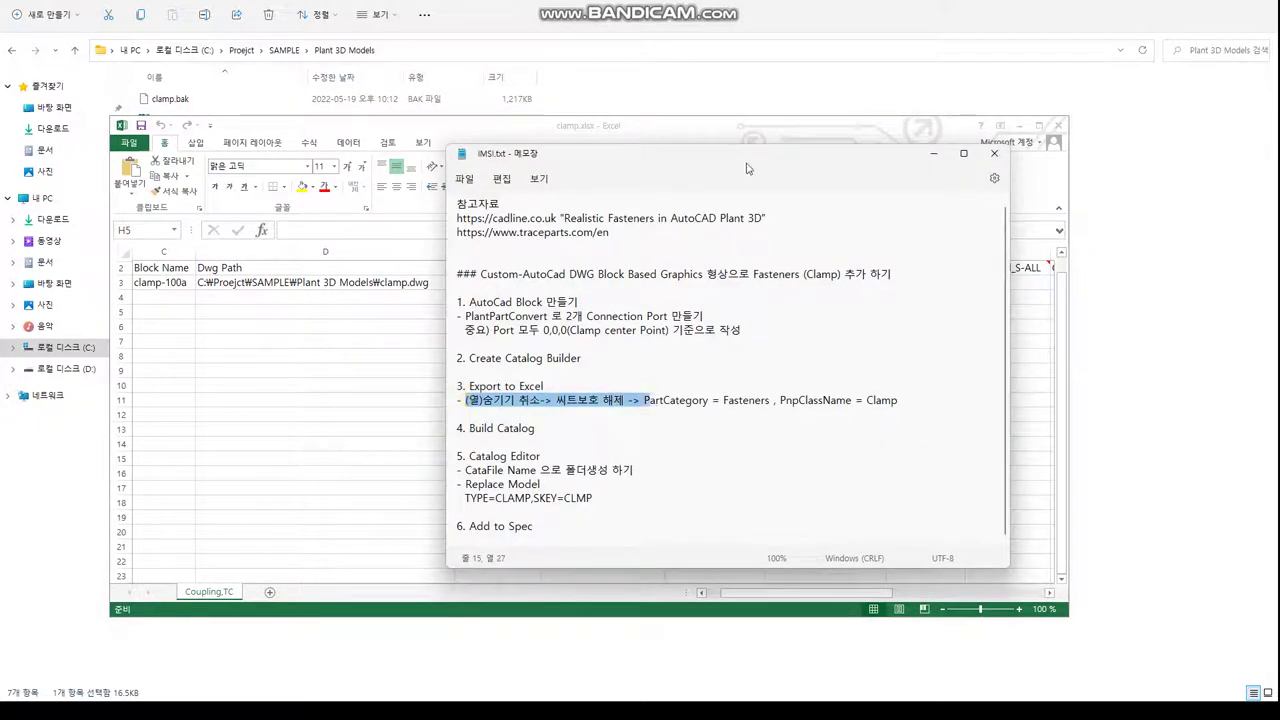
key("alt+Tab")
left_click(125, 252)
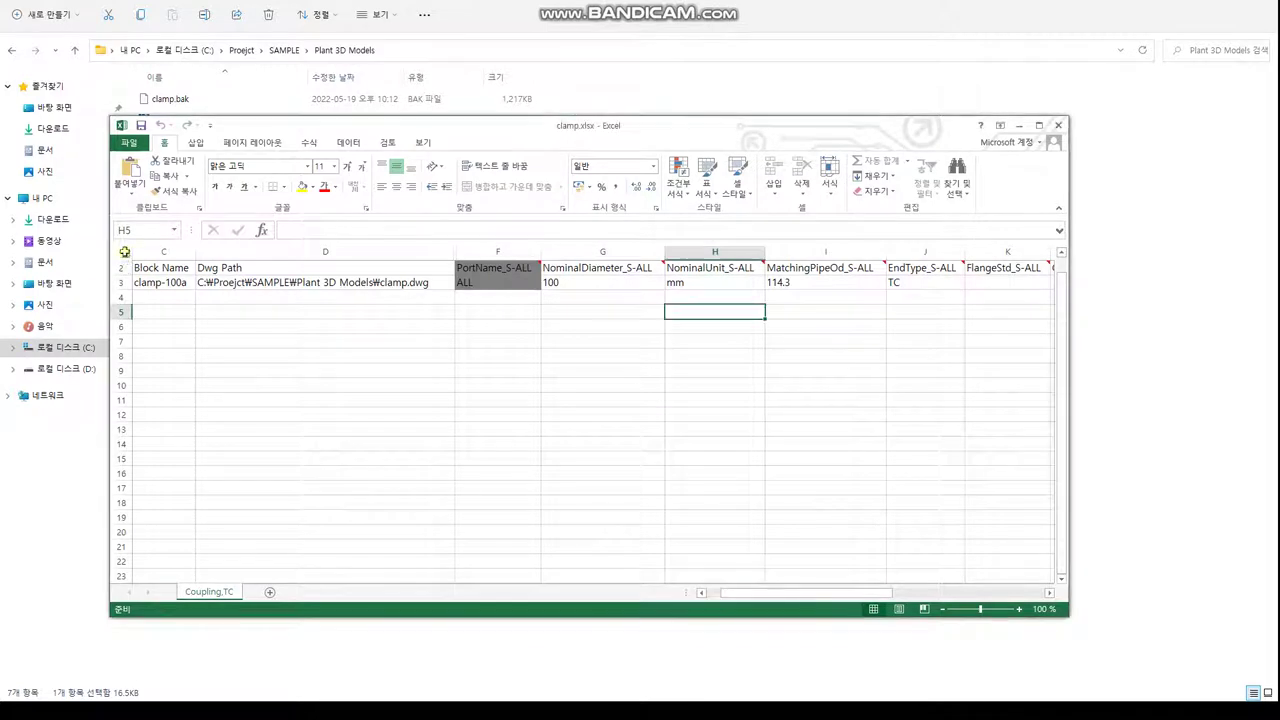
left_click(125, 252)
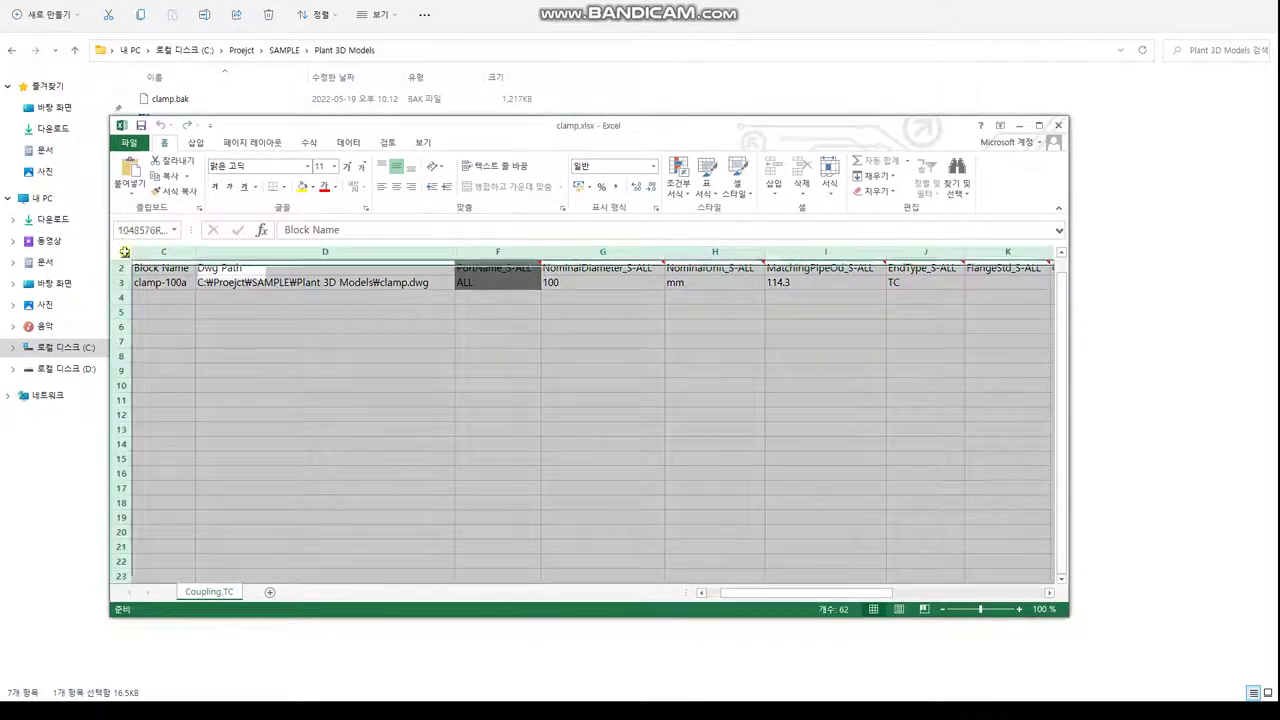
Unhide all hidden columns on the Coupling,TC sheet.
right_click(377, 253)
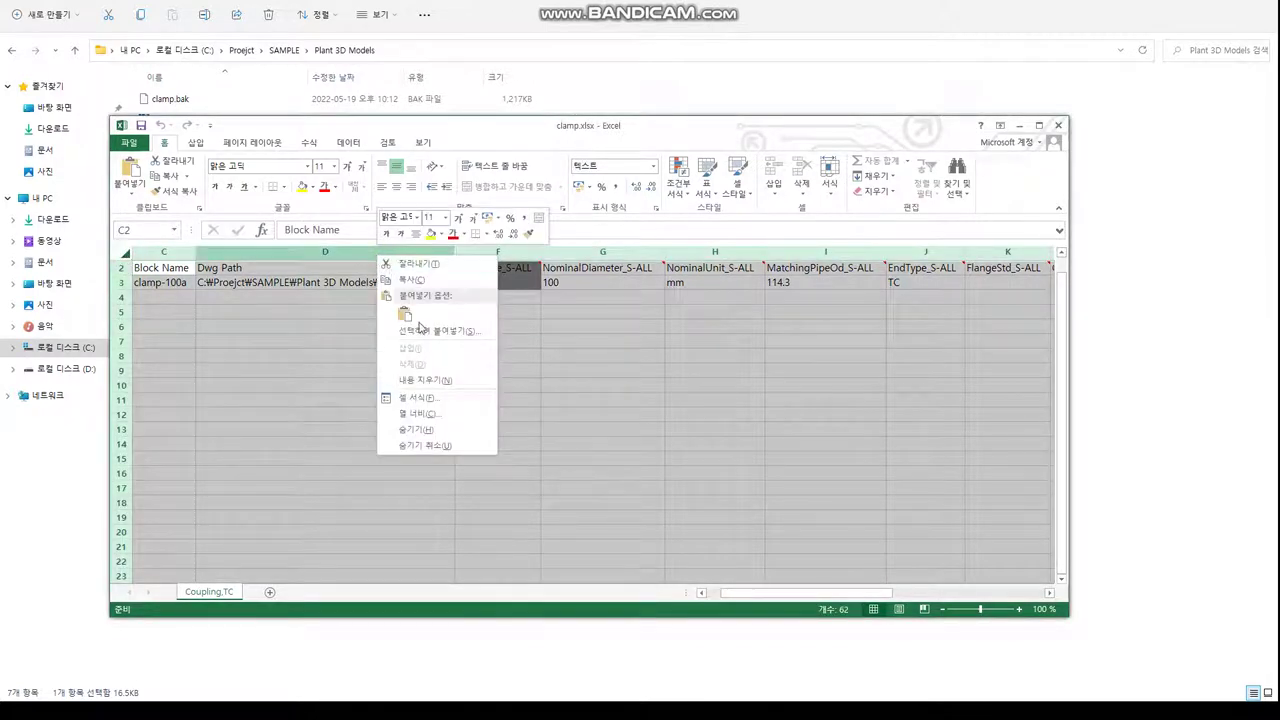
left_click(424, 445)
left_click(631, 311)
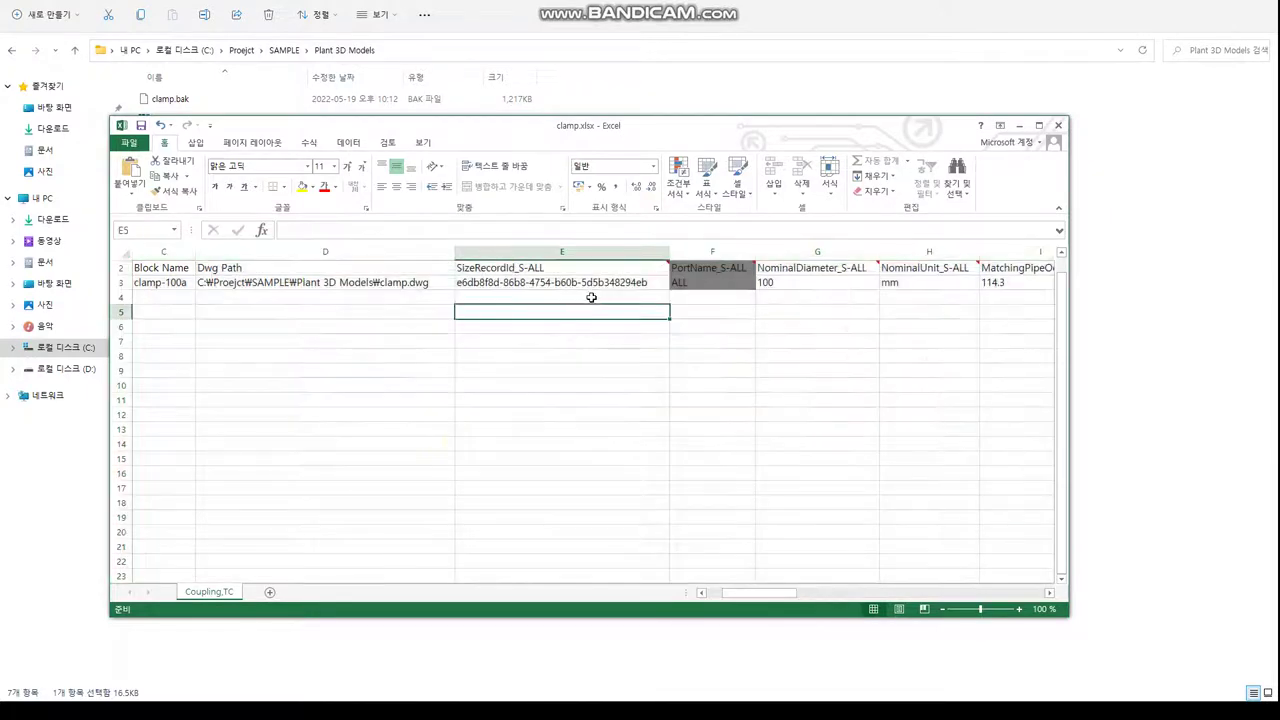
key("Right")
key("Right")
key("Right")
key("Right")
key("Right")
key("Right")
key("Right")
key("Right")
key("Right")
key("Right")
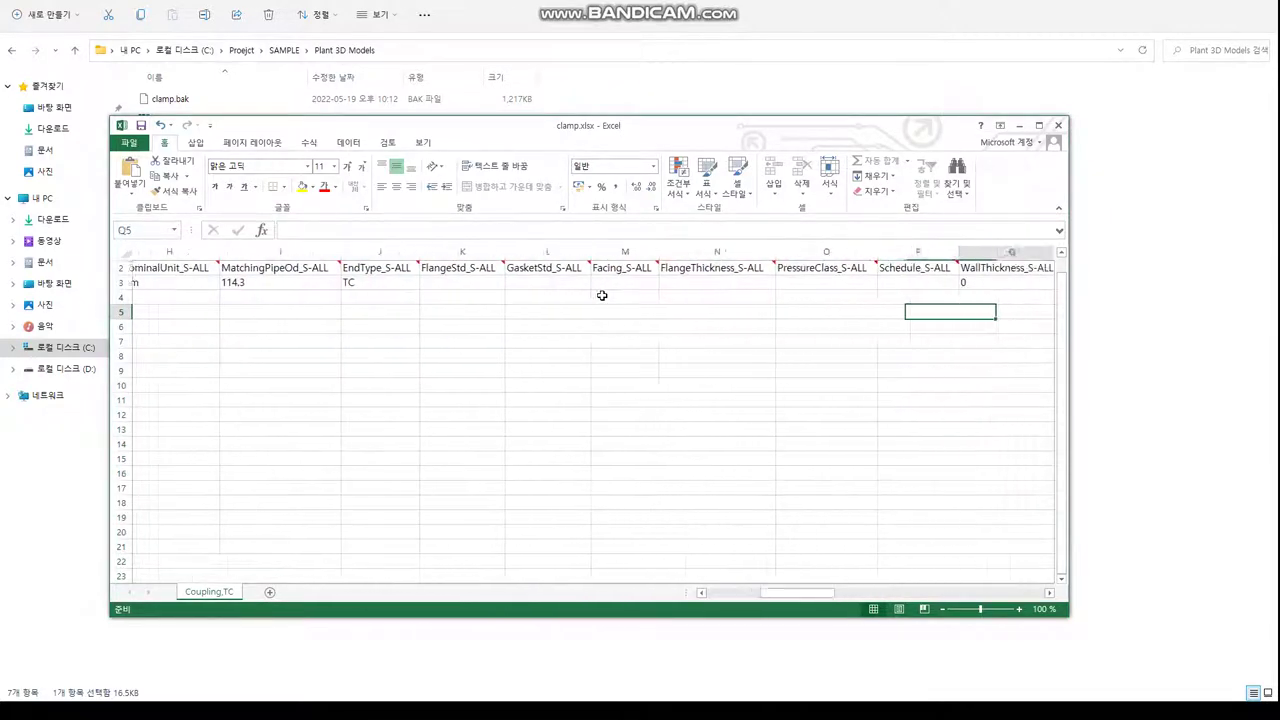
key("Right")
key("Right")
key("Right")
key("Right")
key("Right")
key("Right")
key("Right")
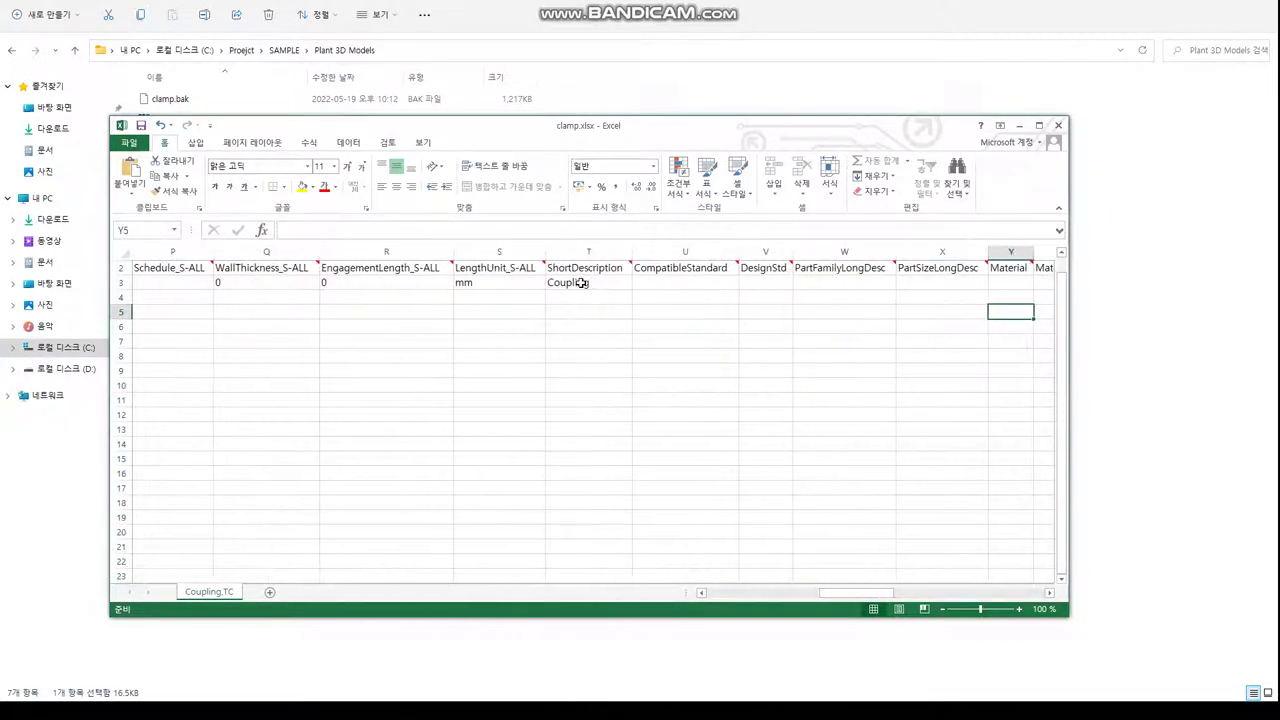
Review row 3 values (Coupling, ConnectionPortCount 2) and try editing PartCategory Fittings in AM3.
left_click(573, 283)
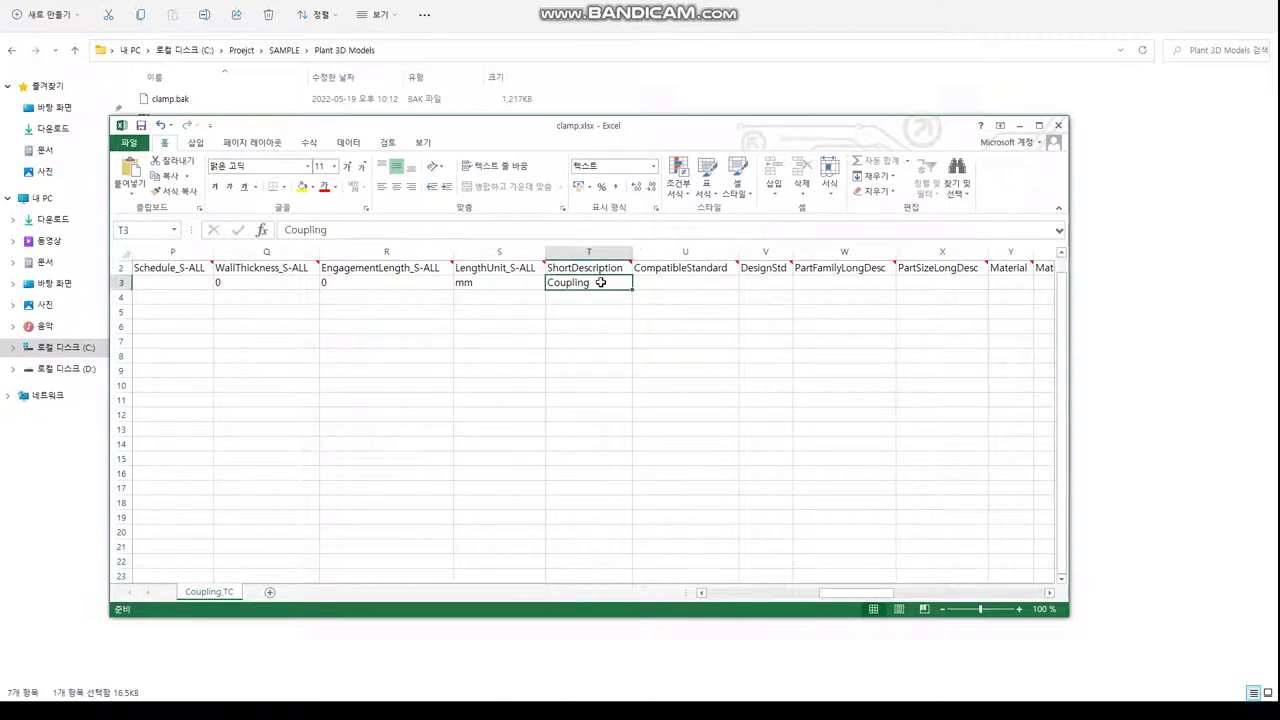
key("Right")
key("Right")
key("Right")
key("Right")
key("Right")
key("Right")
key("Right")
key("Right")
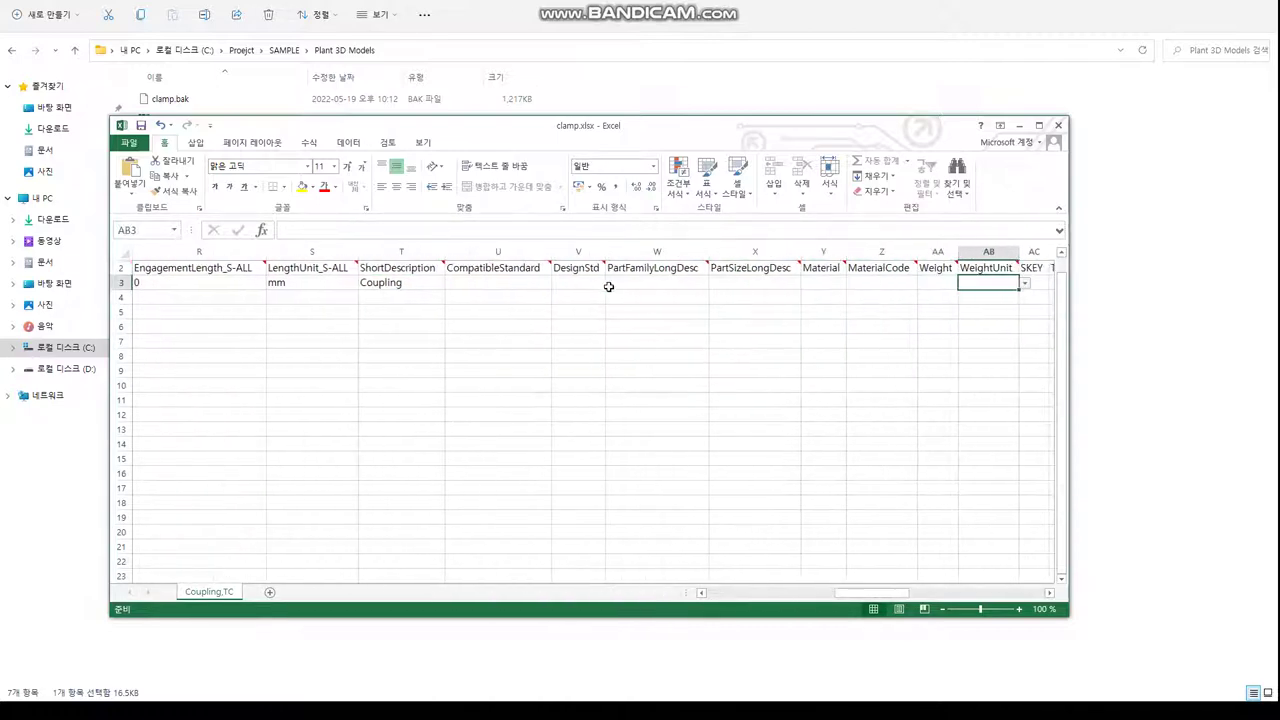
key("Right")
key("Right")
key("Right")
key("Right")
key("Right")
key("Right")
key("Right")
key("Right")
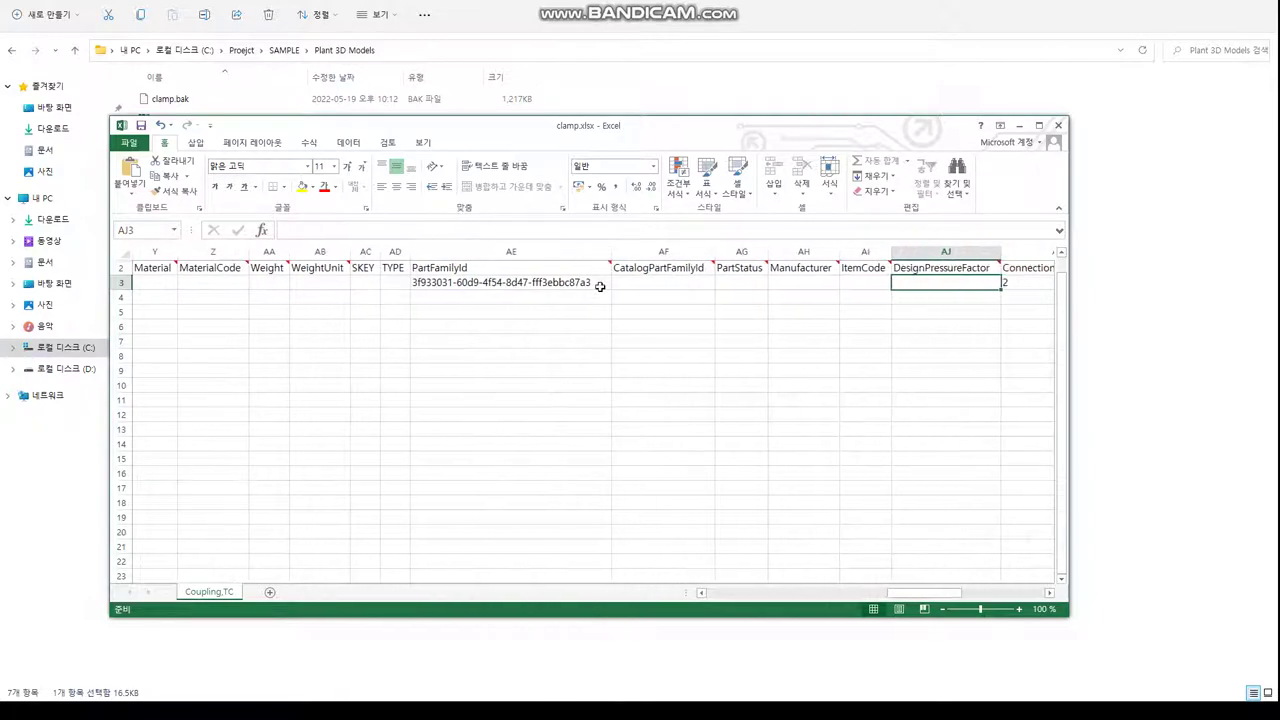
key("Right")
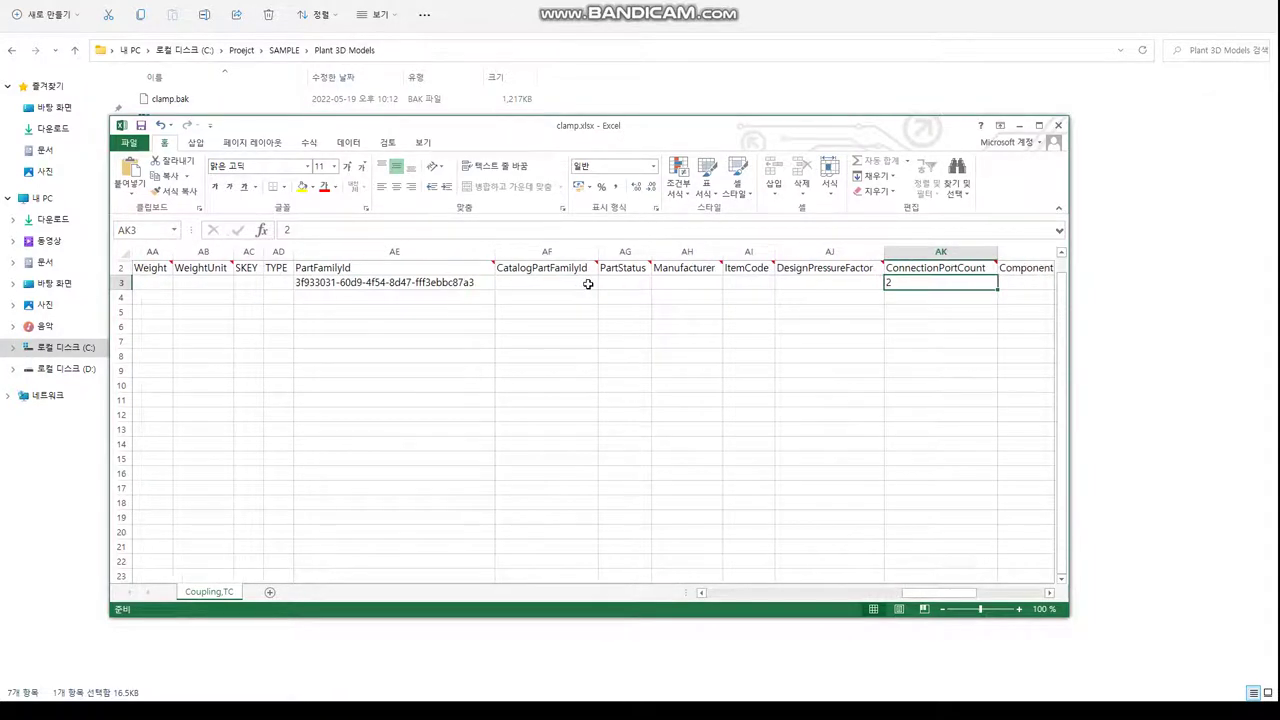
key("Right")
key("Right")
key("Right")
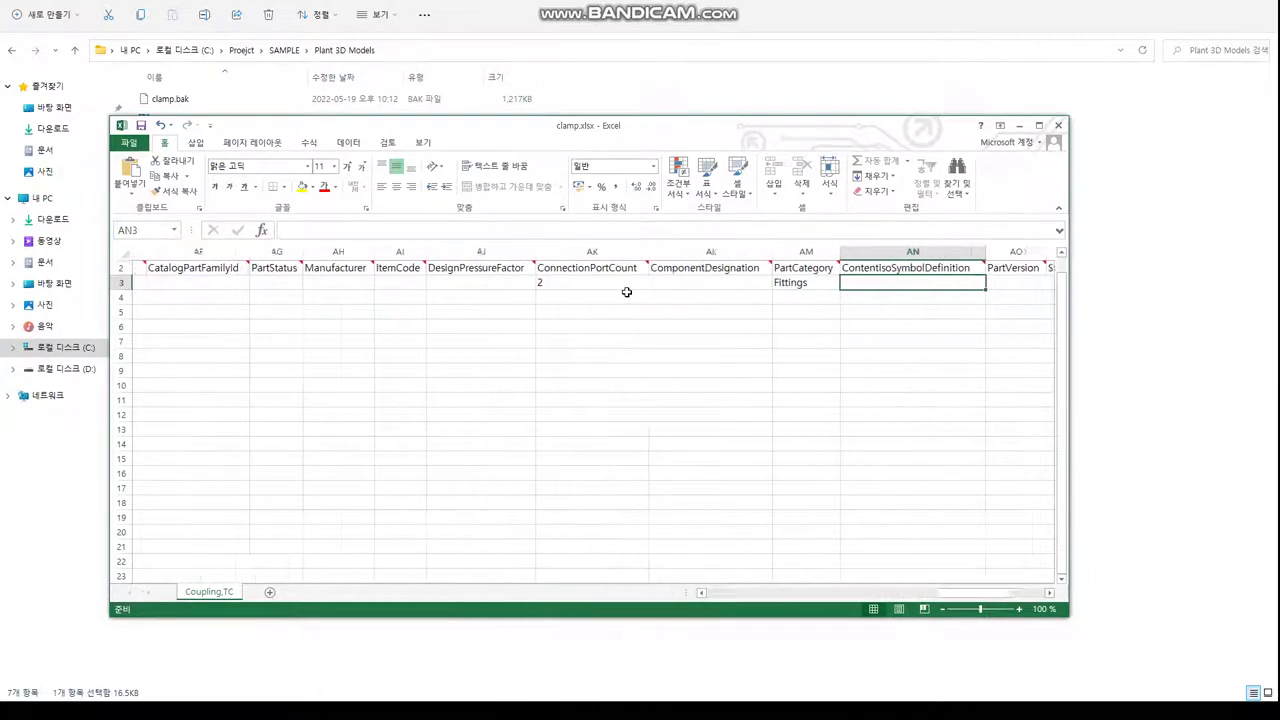
key("Right")
left_click(806, 283)
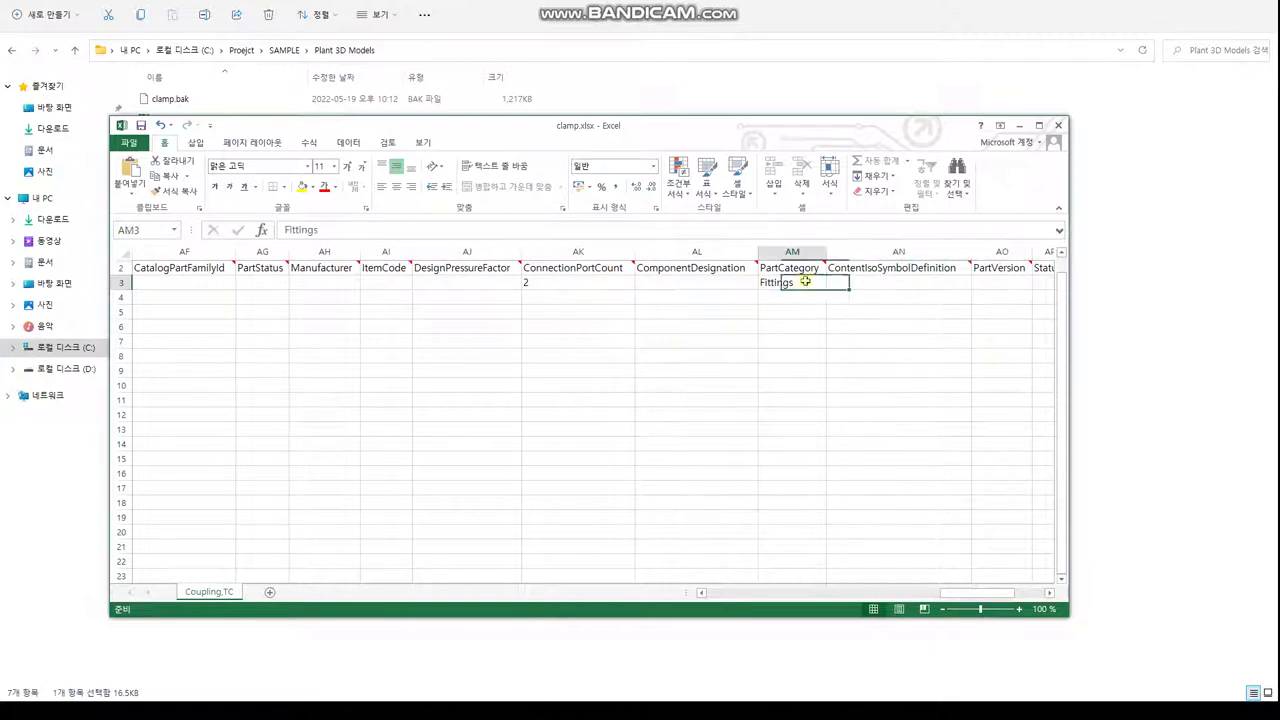
double_click(806, 282)
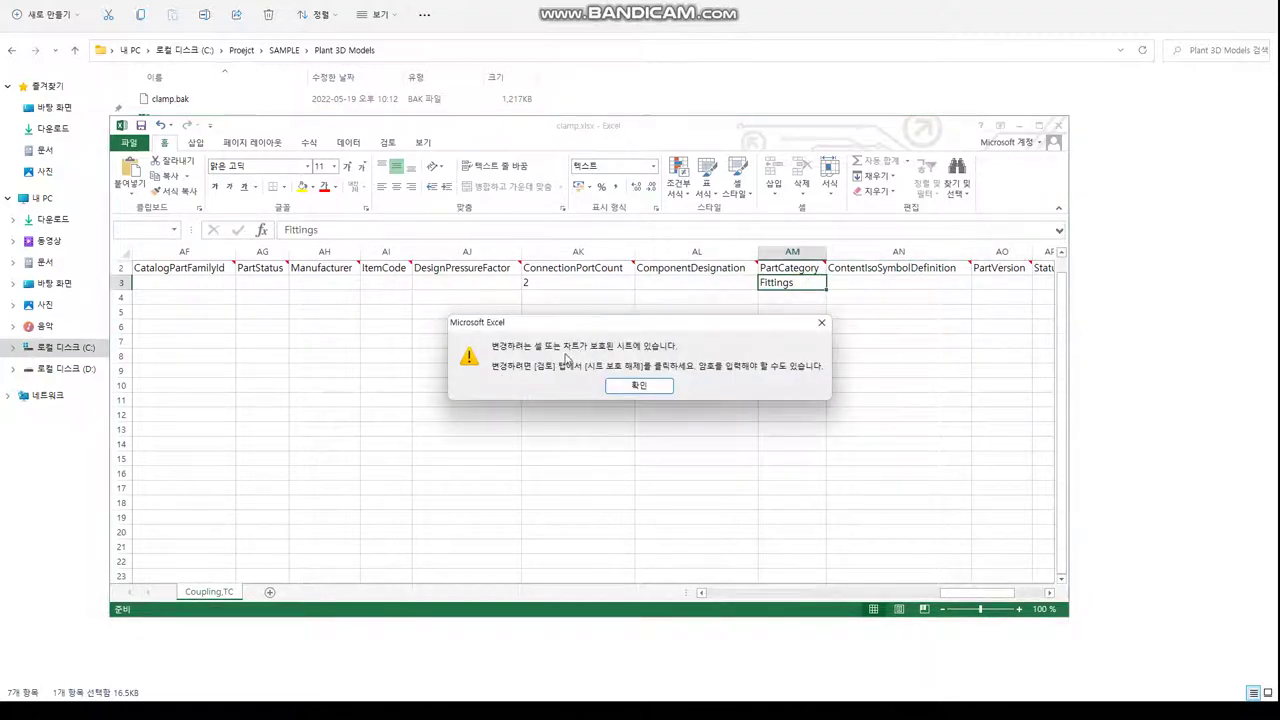
Unprotect the Coupling,TC sheet and change AM3's PartCategory from Fittings to Fasteners.
left_click(634, 387)
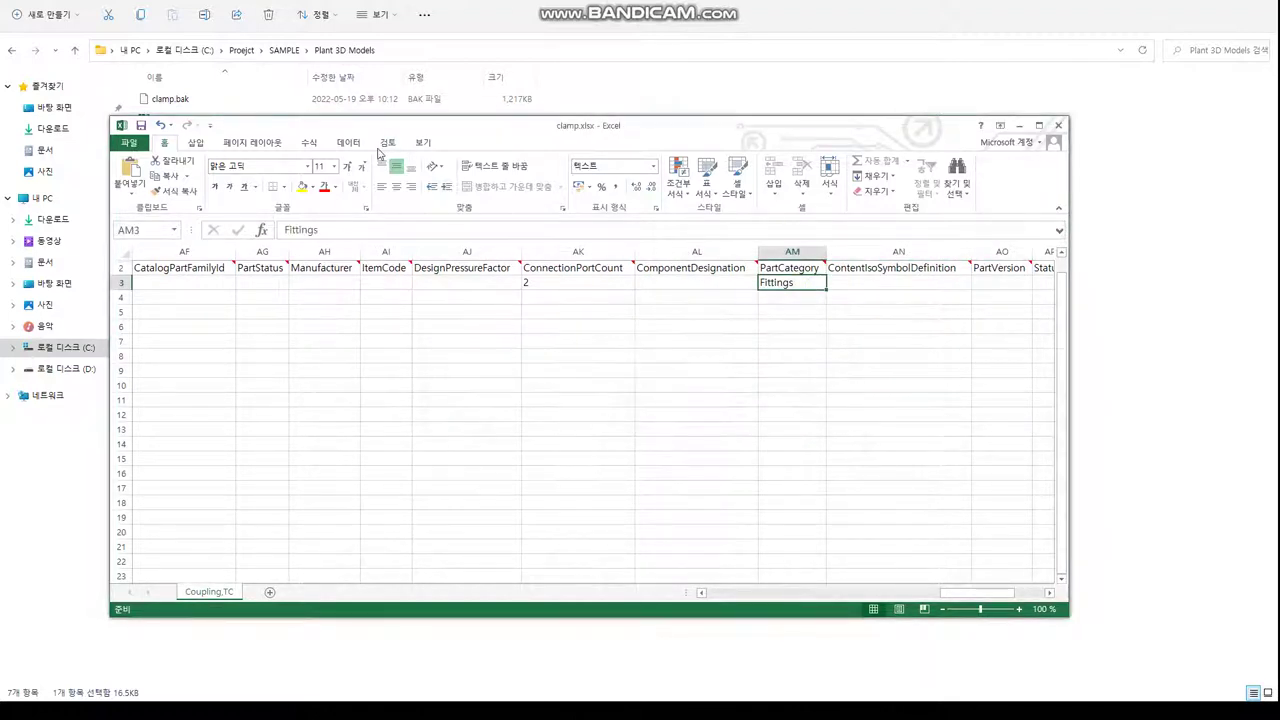
left_click(388, 143)
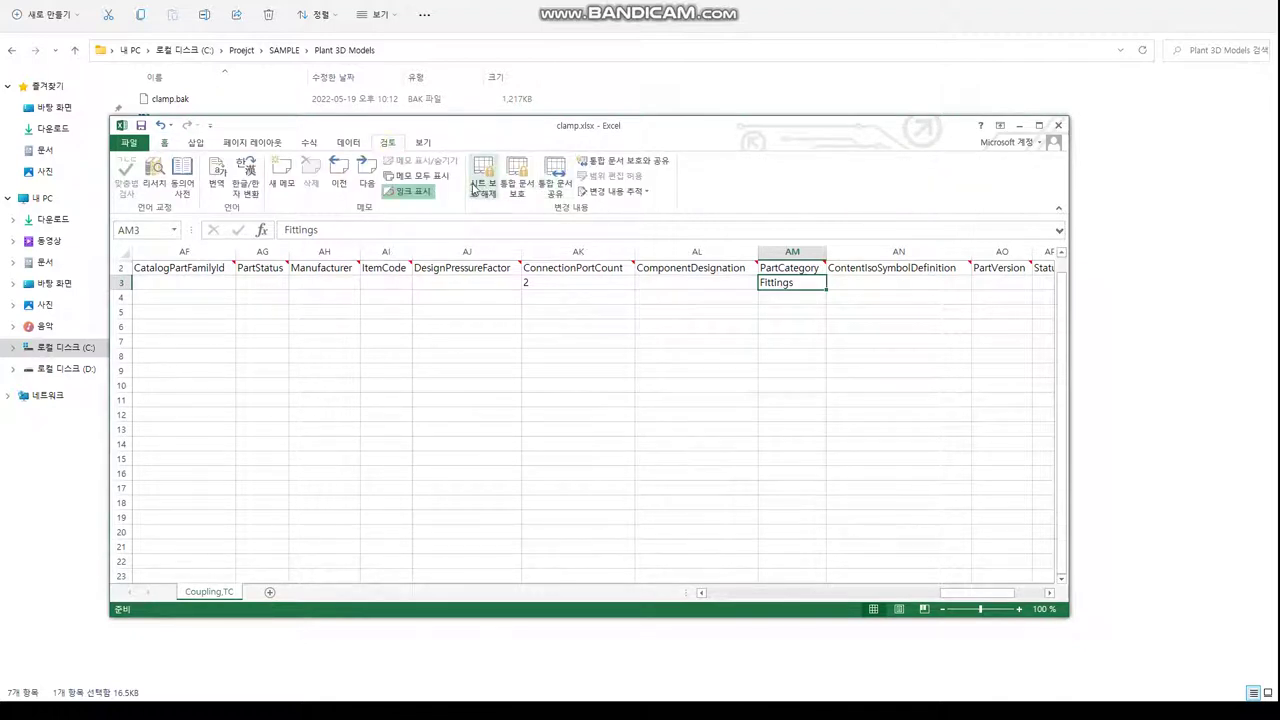
double_click(806, 283)
left_click_drag(806, 283, 735, 287)
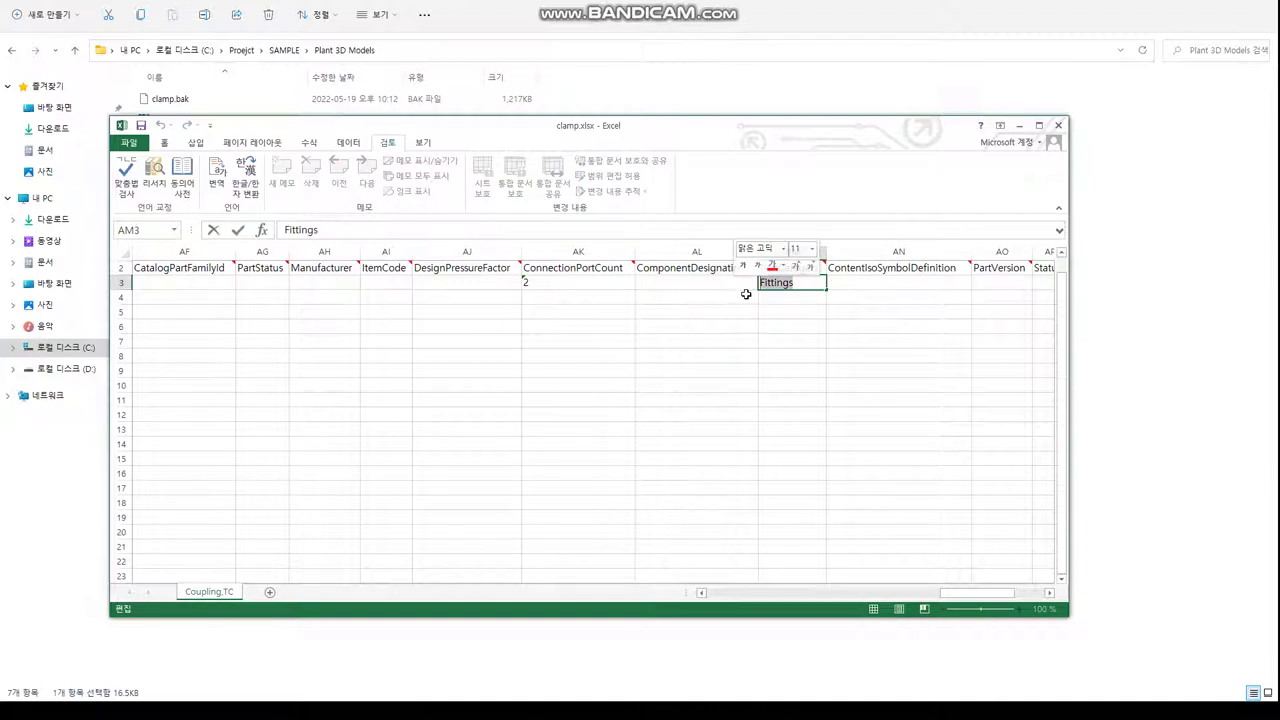
type("F")
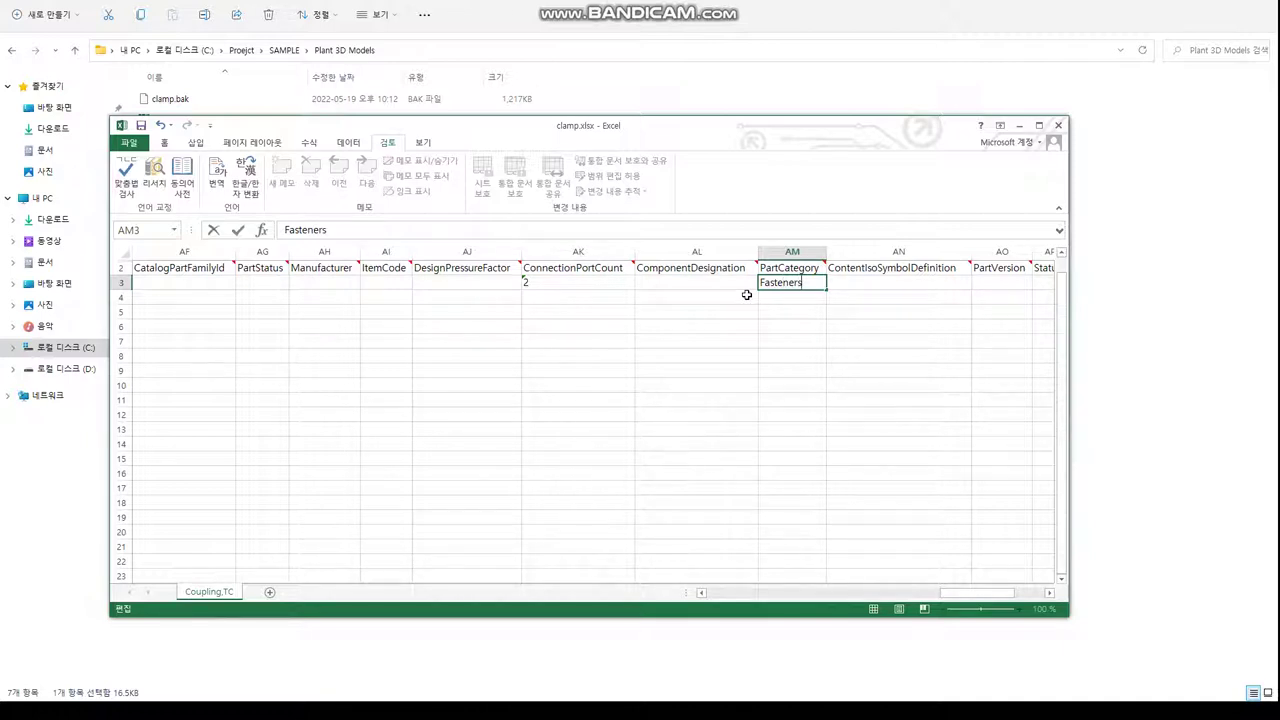
key("Return")
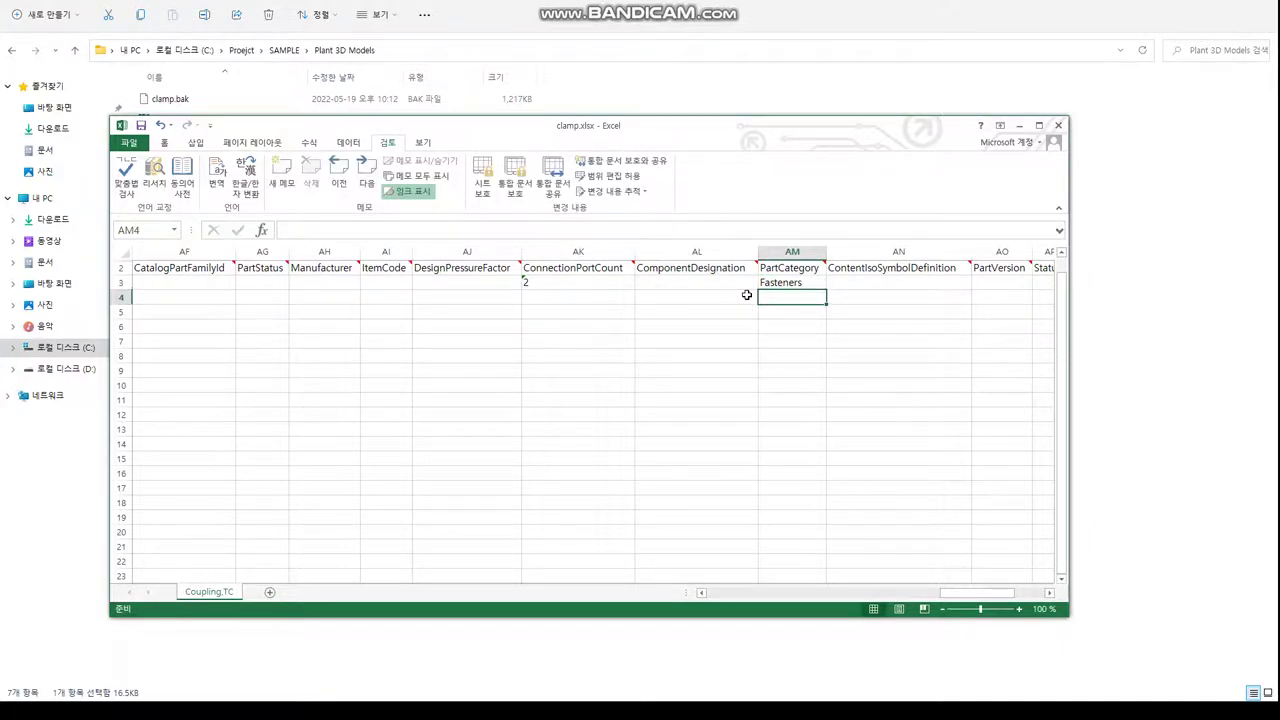
Change the row 3 PnPClassName from Coupling to Clamp.
left_click(802, 287)
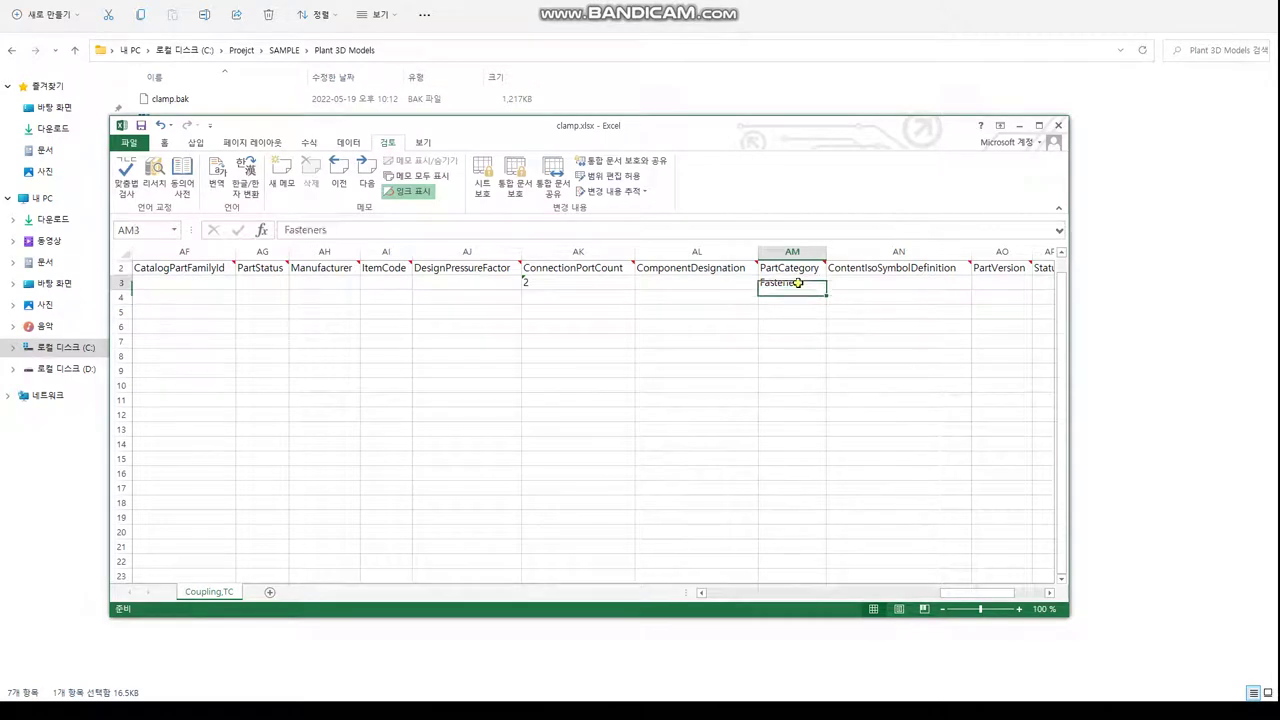
key("Right")
key("Right")
key("Right")
key("Right")
key("Right")
key("Right")
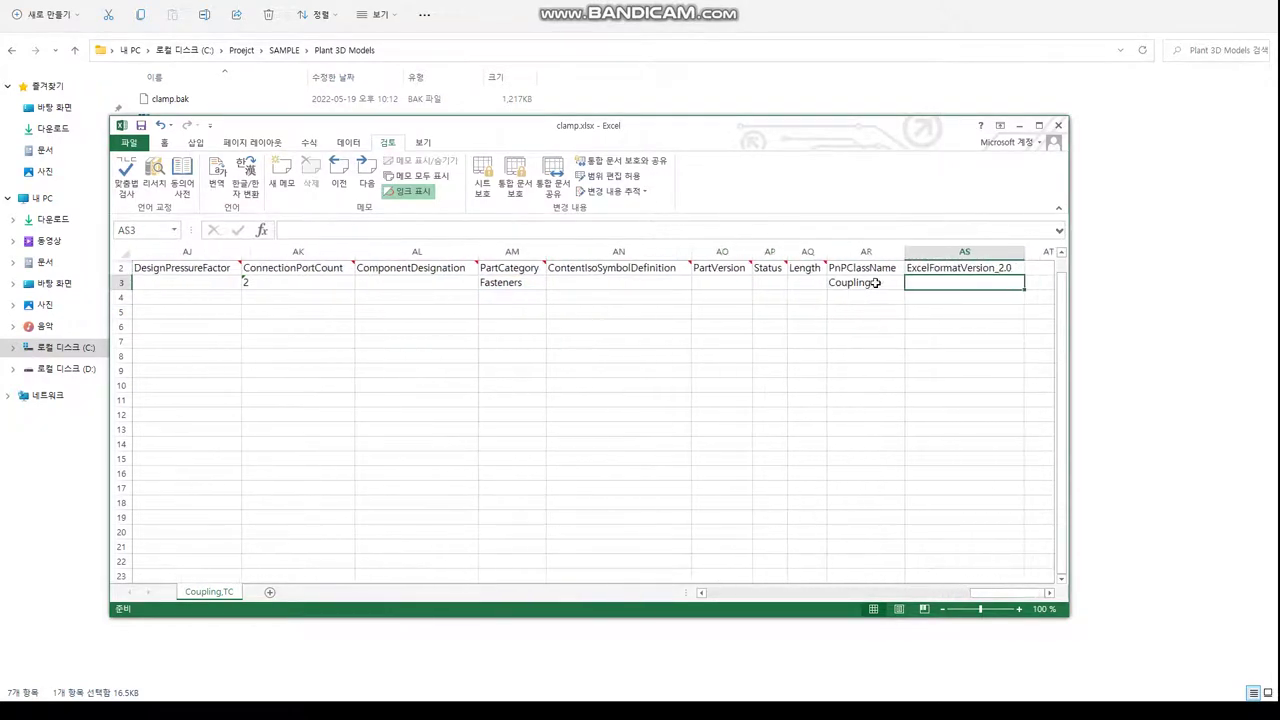
left_click(886, 282)
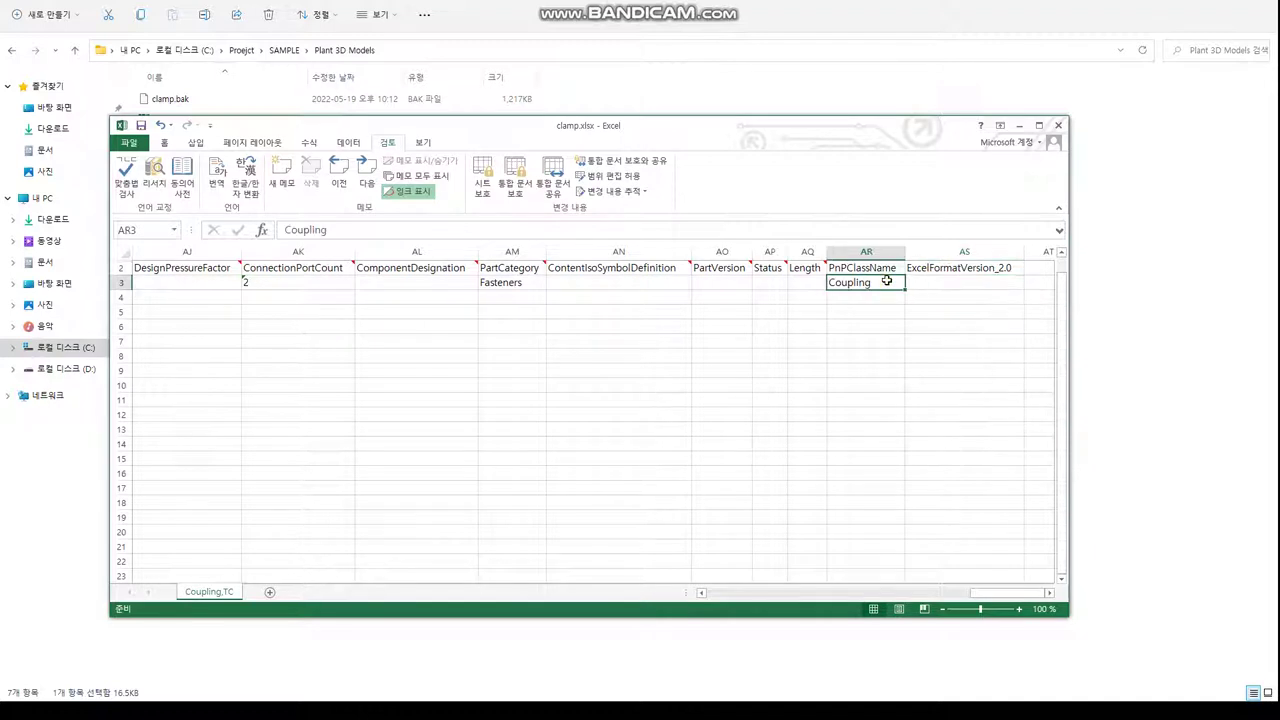
double_click(886, 282)
left_click_drag(886, 282, 792, 285)
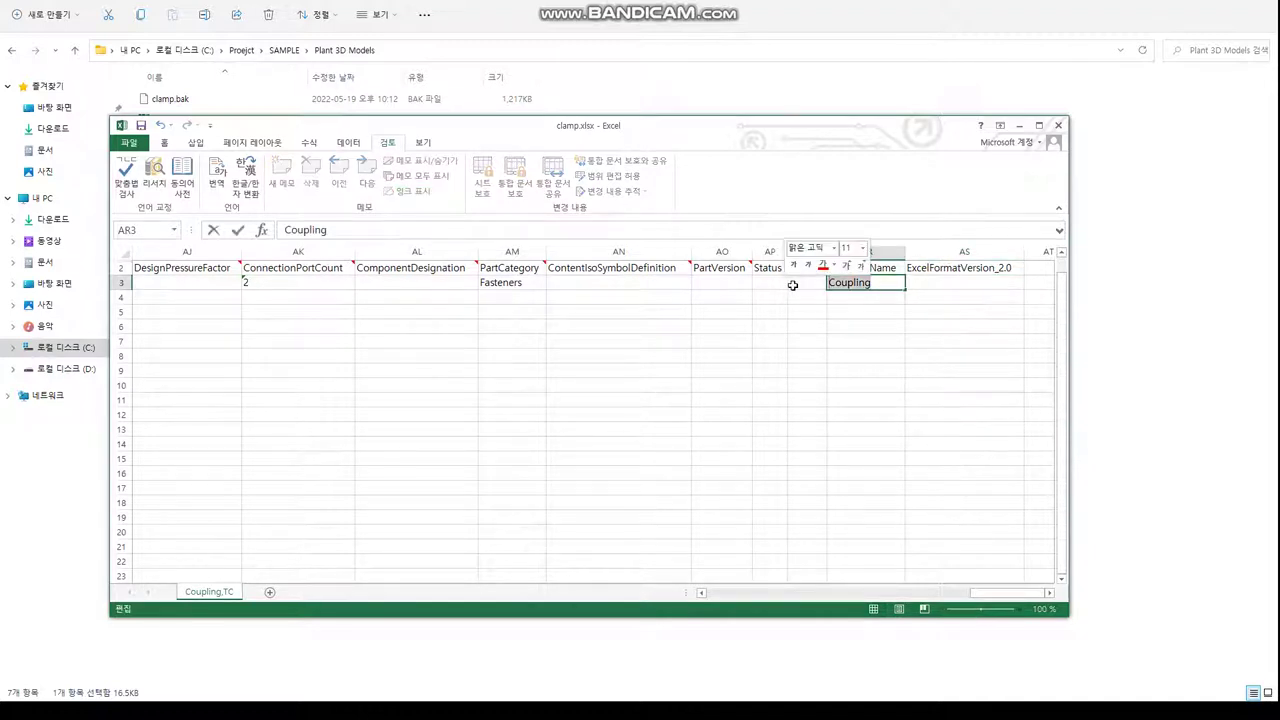
type("Clamp")
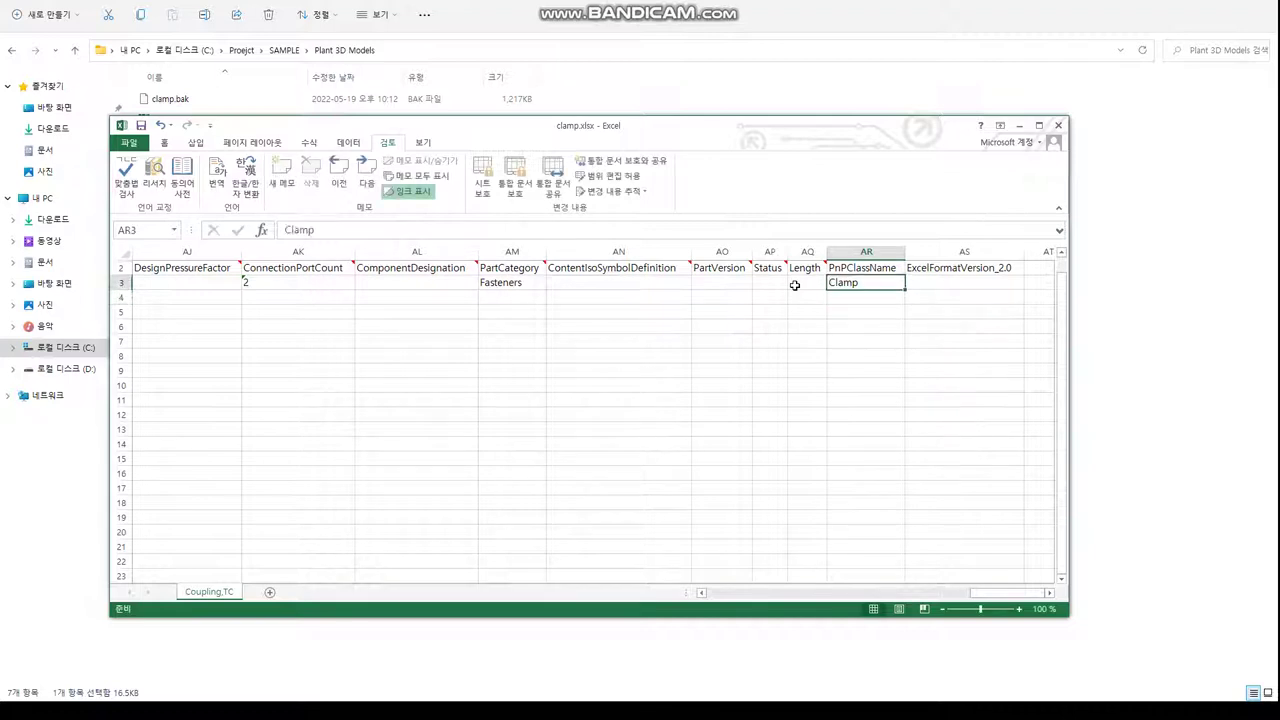
key("Tab")
key("Tab")
key("Tab")
Return to the Fasteners cell and save clamp.xlsx.
key("Left")
key("Left")
key("Left")
key("Left")
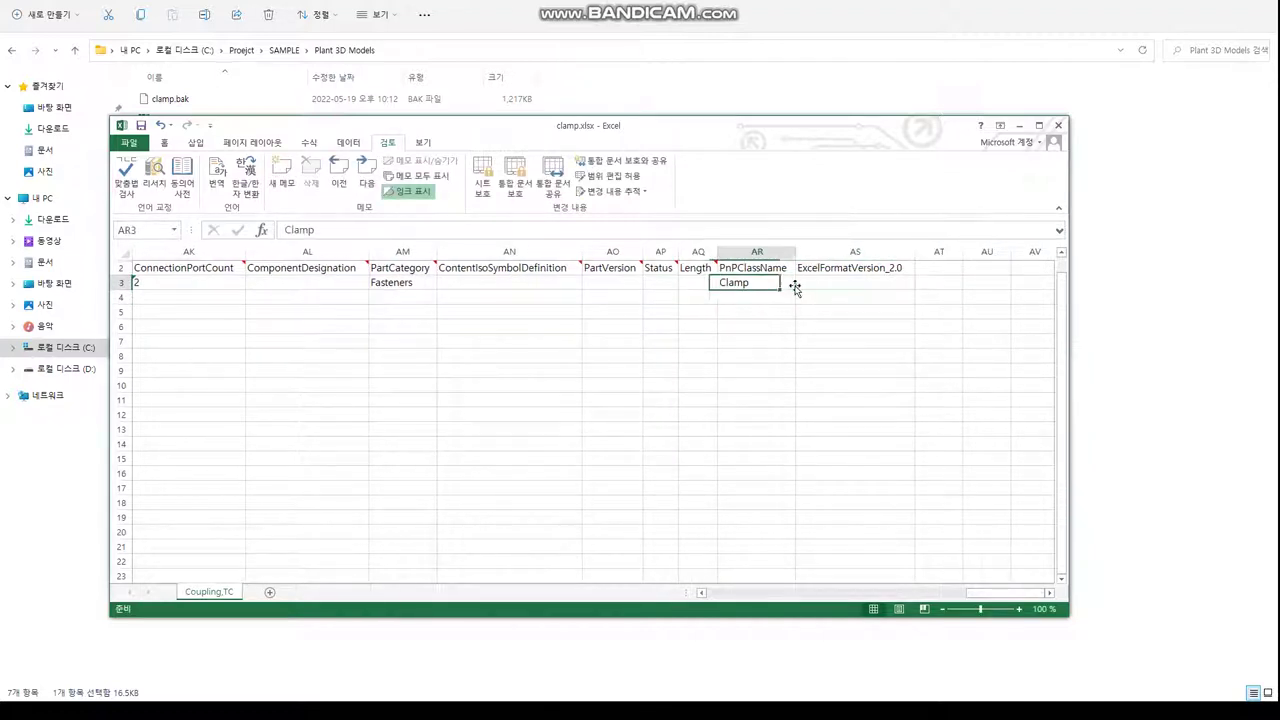
key("Right")
key("Left")
key("Left")
key("Left")
key("Left")
key("Left")
key("Left")
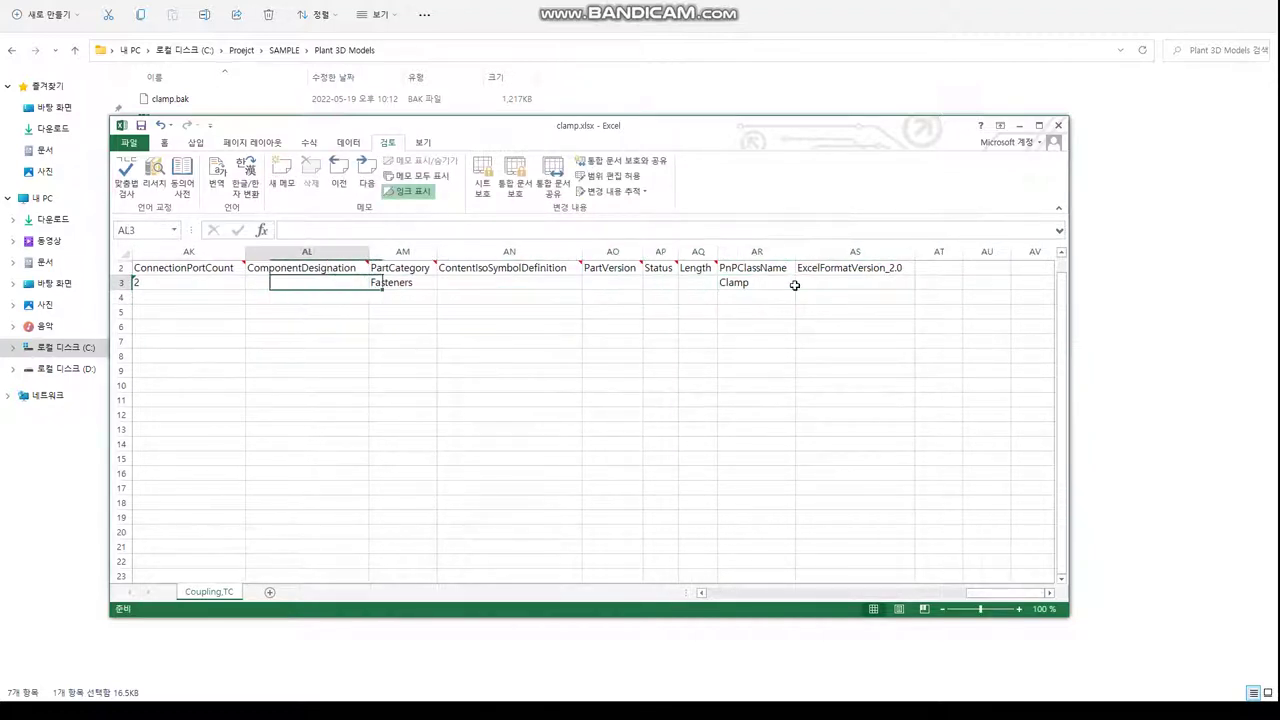
key("Right")
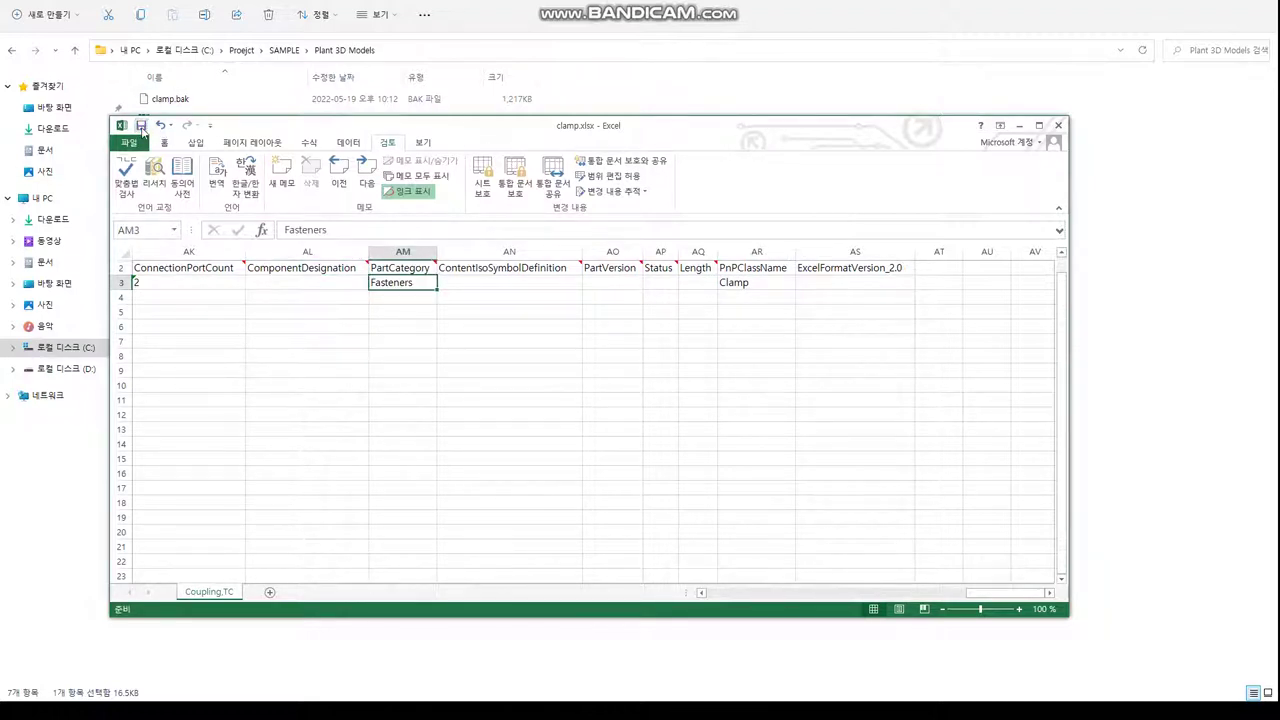
left_click(142, 128)
Close clamp.xlsx, build the catalog from it in Catalog Builder, and review the report.
left_click(1060, 127)
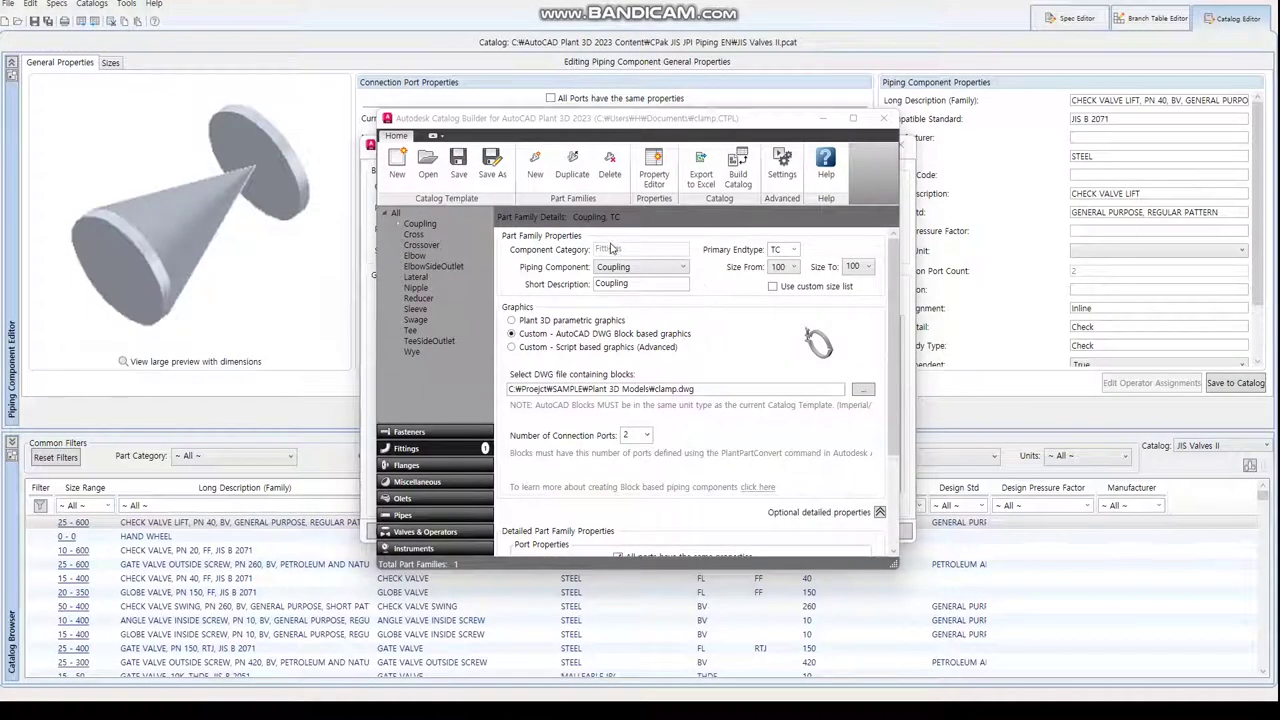
left_click(741, 352)
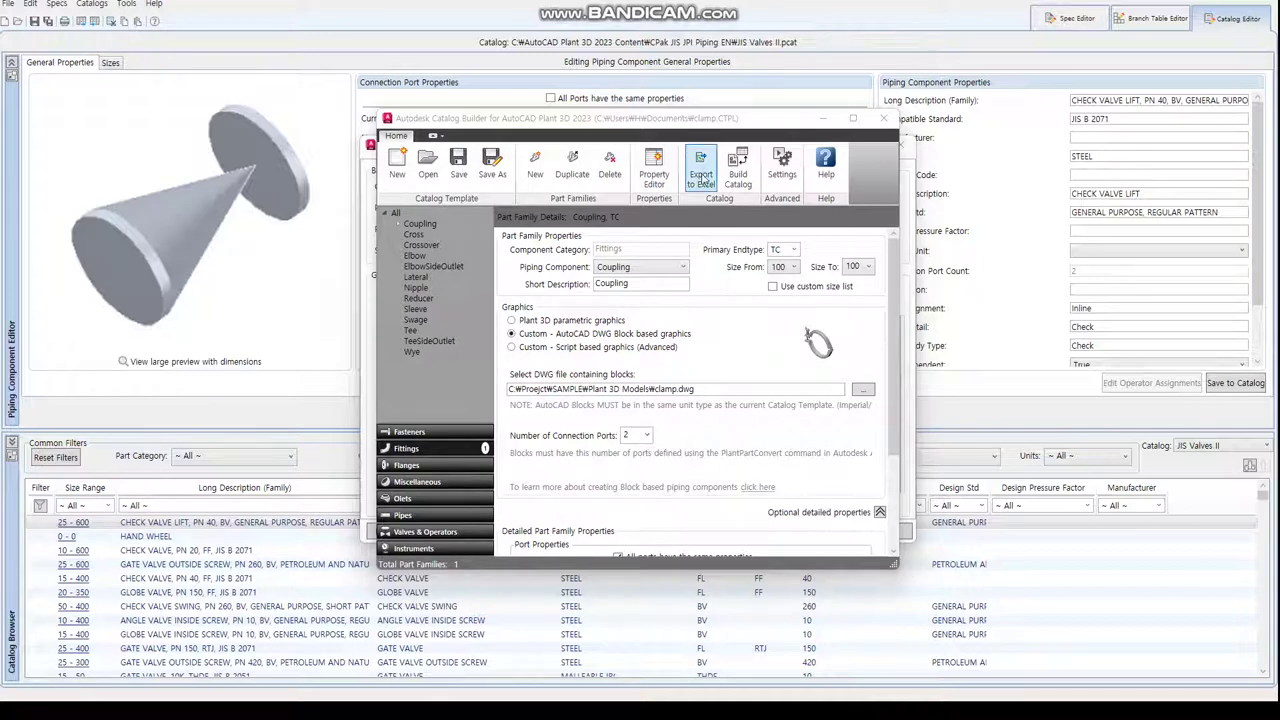
left_click(742, 176)
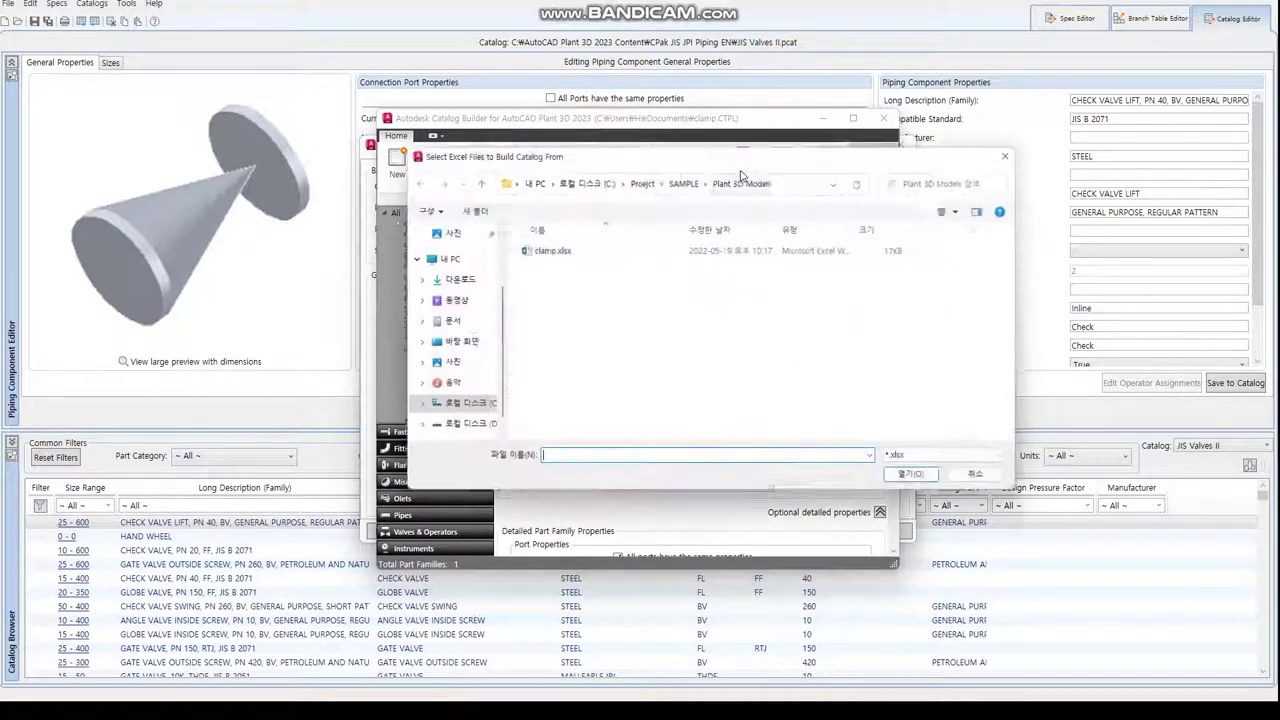
left_click(560, 249)
left_click(909, 481)
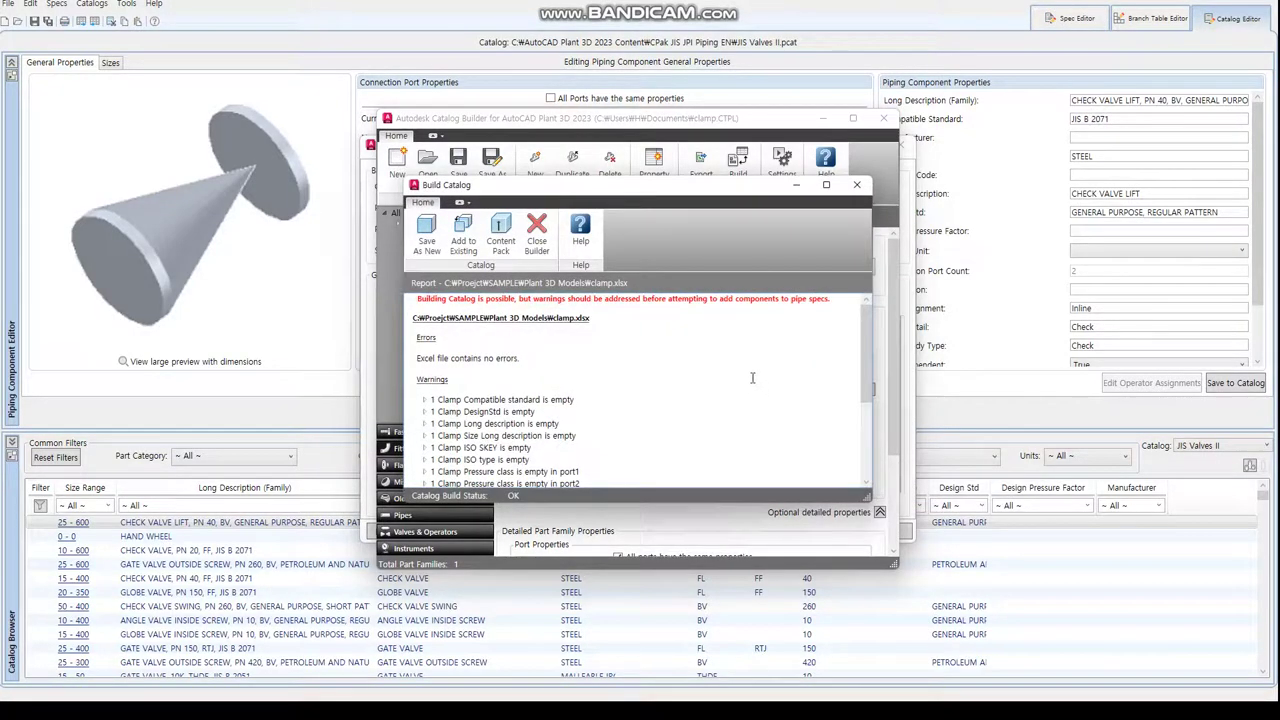
scroll(588, 374, "down", 1)
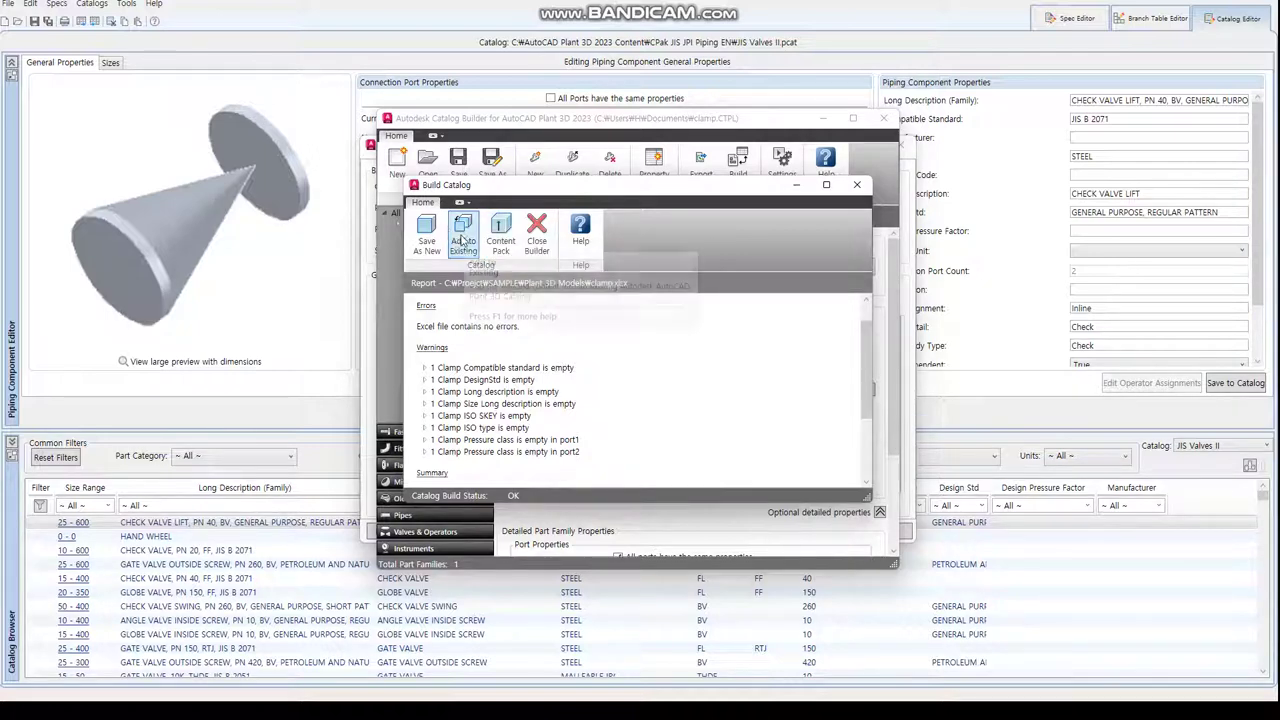
Add the built clamp part to JIS JPI Pipes and Fittings I.pcat in CPak JIS JPI Piping EN, then close Catalog Builder.
left_click(462, 236)
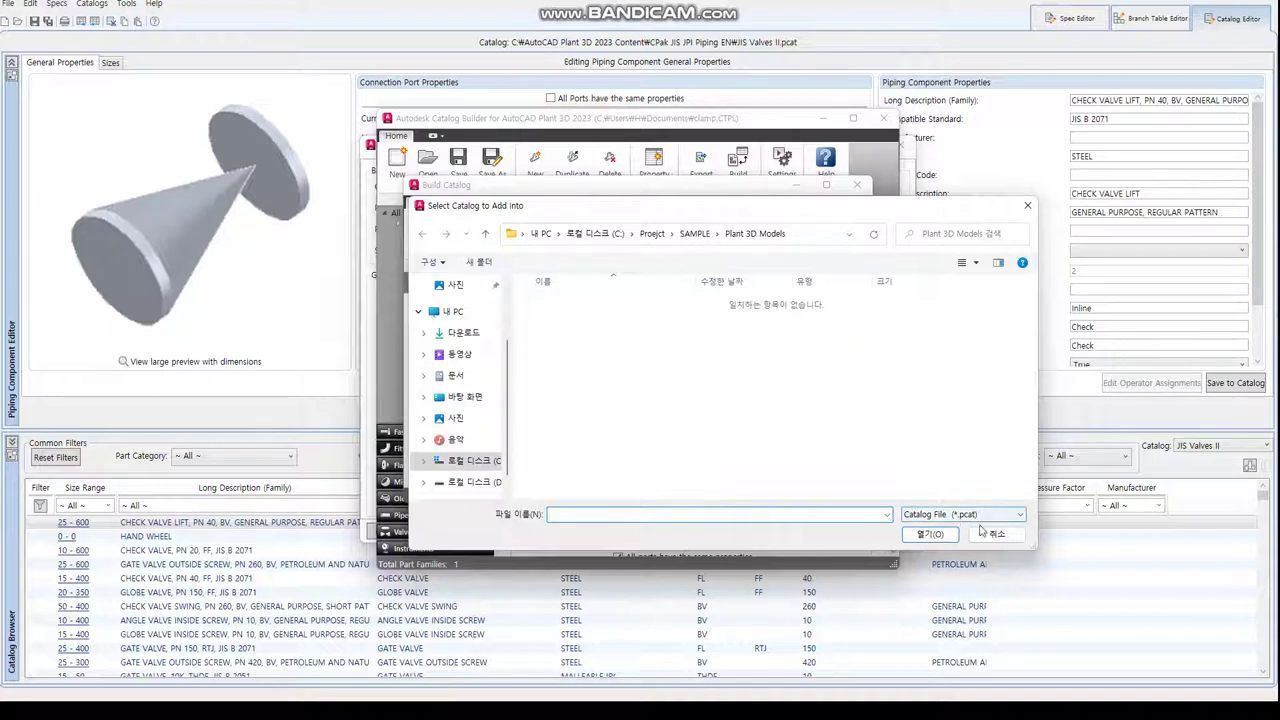
left_click(590, 234)
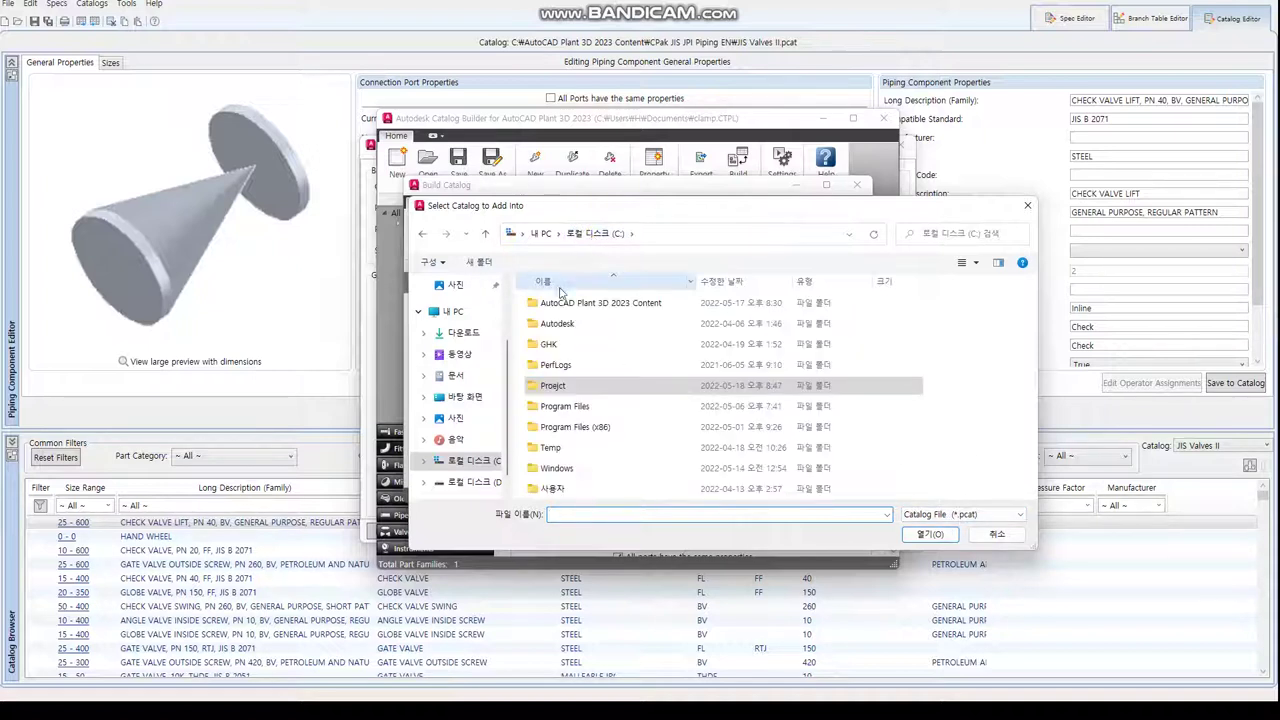
double_click(563, 304)
double_click(596, 408)
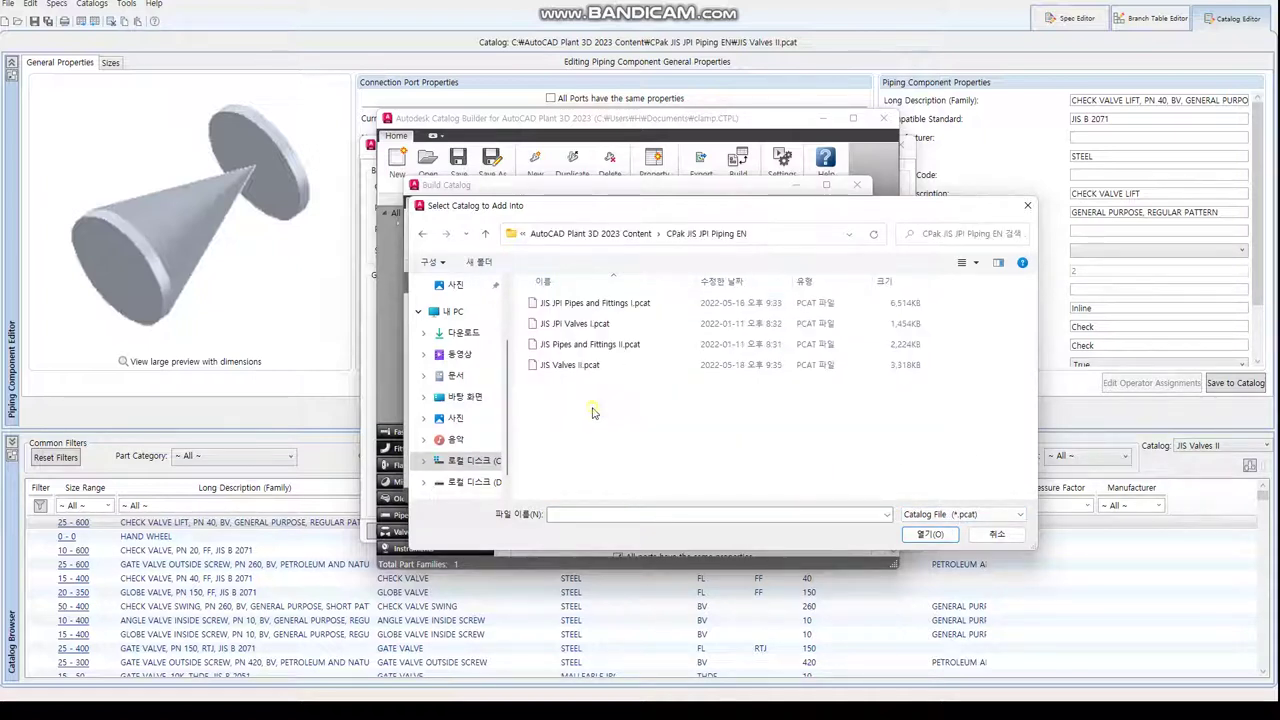
left_click(615, 305)
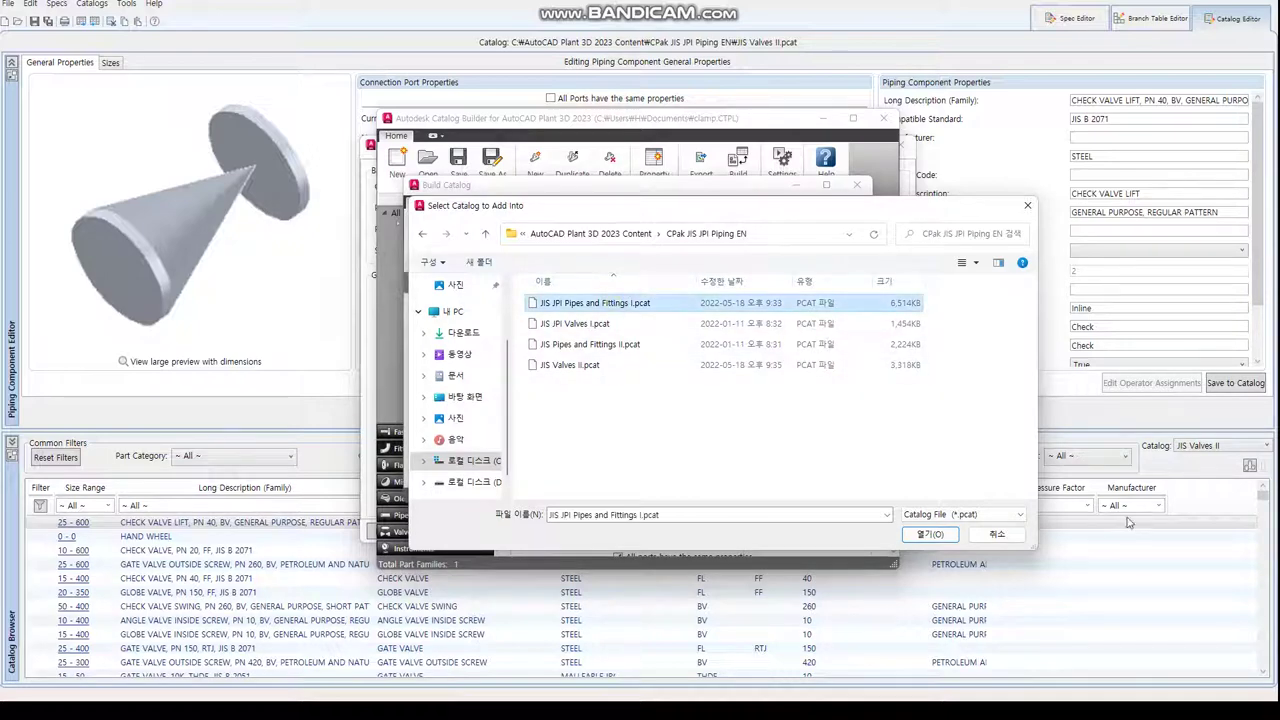
left_click(930, 534)
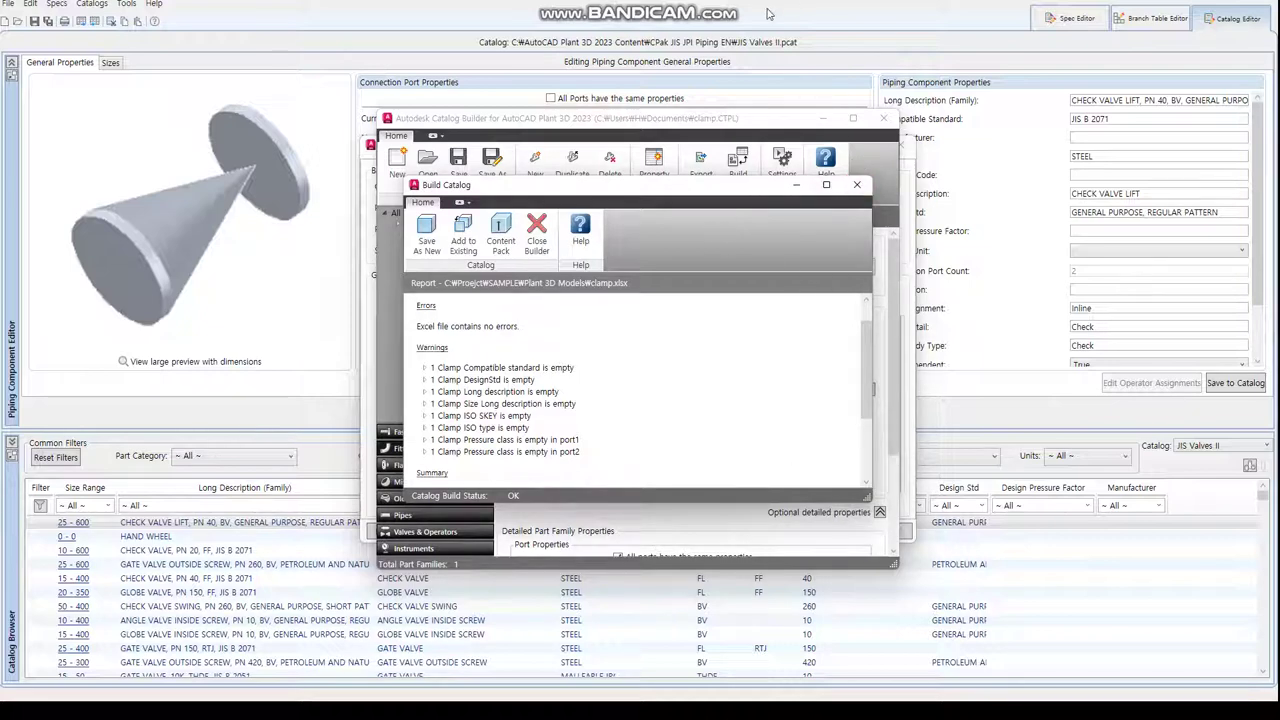
left_click(856, 184)
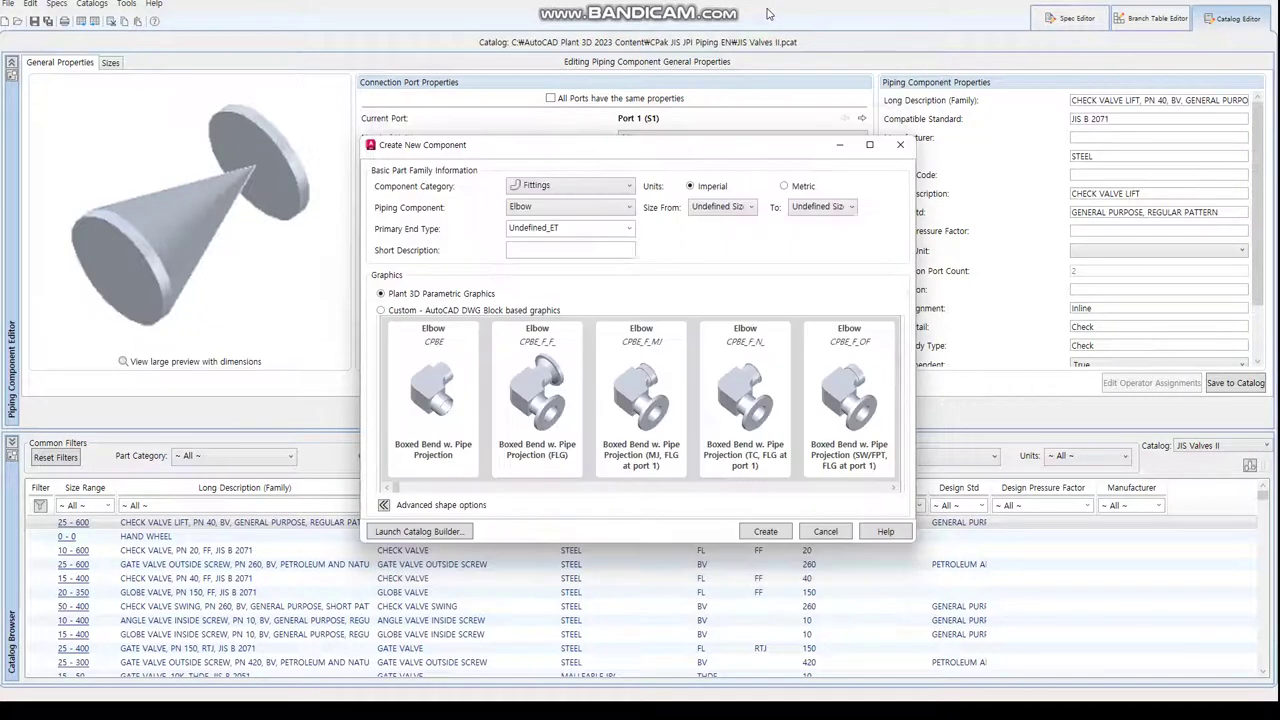
Switch the Spec Editor to the JIS JPI Pipes and Fittings I catalog and show the 100 - 100 Coupling's sizes.
left_click(825, 531)
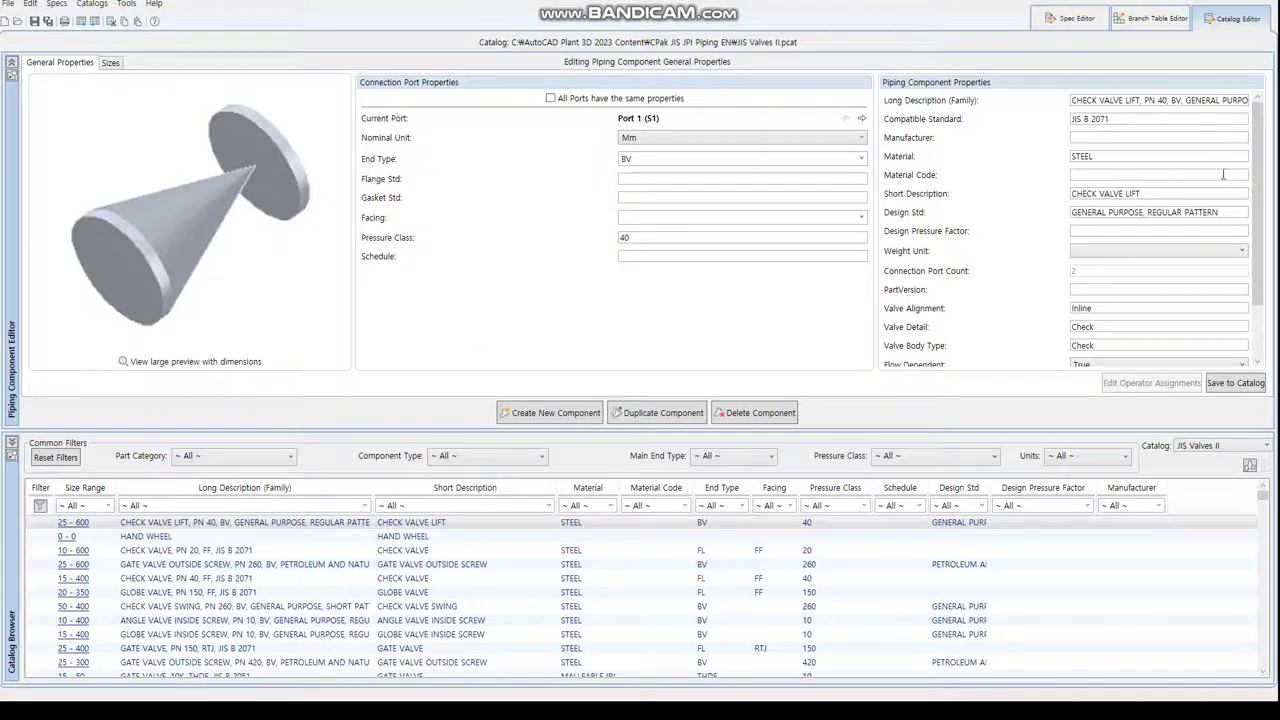
left_click(1215, 447)
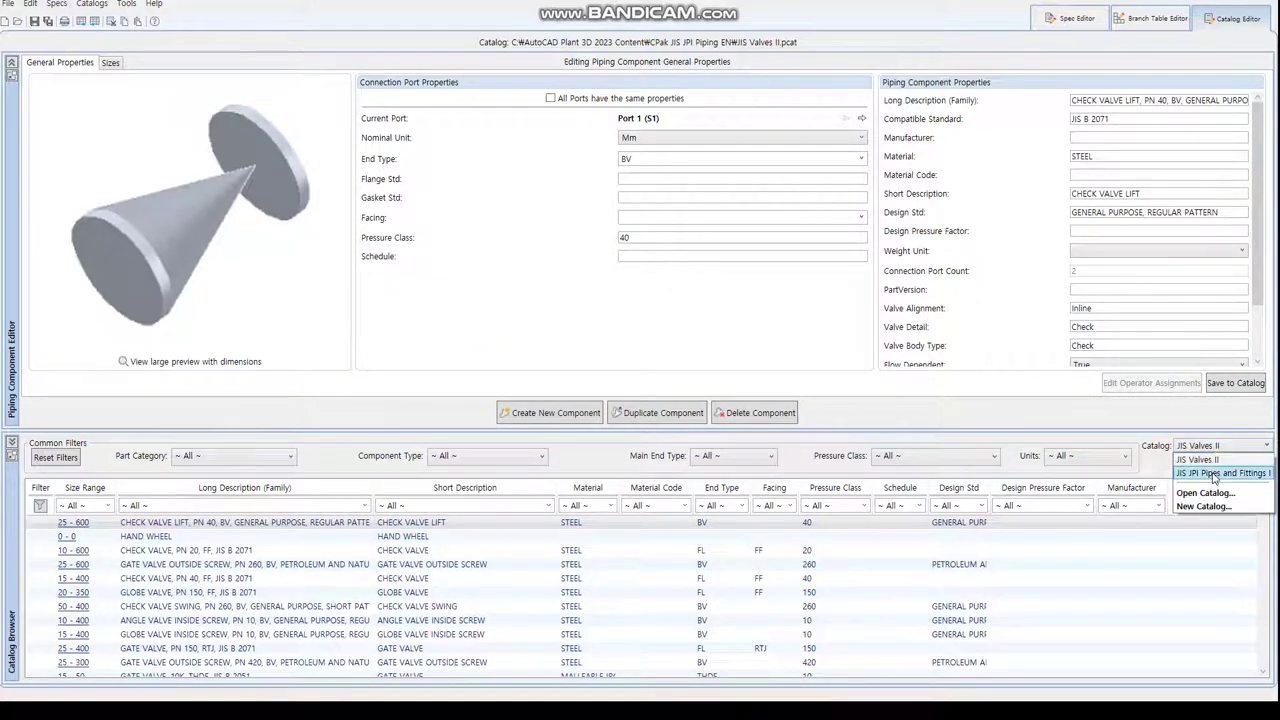
left_click(1215, 474)
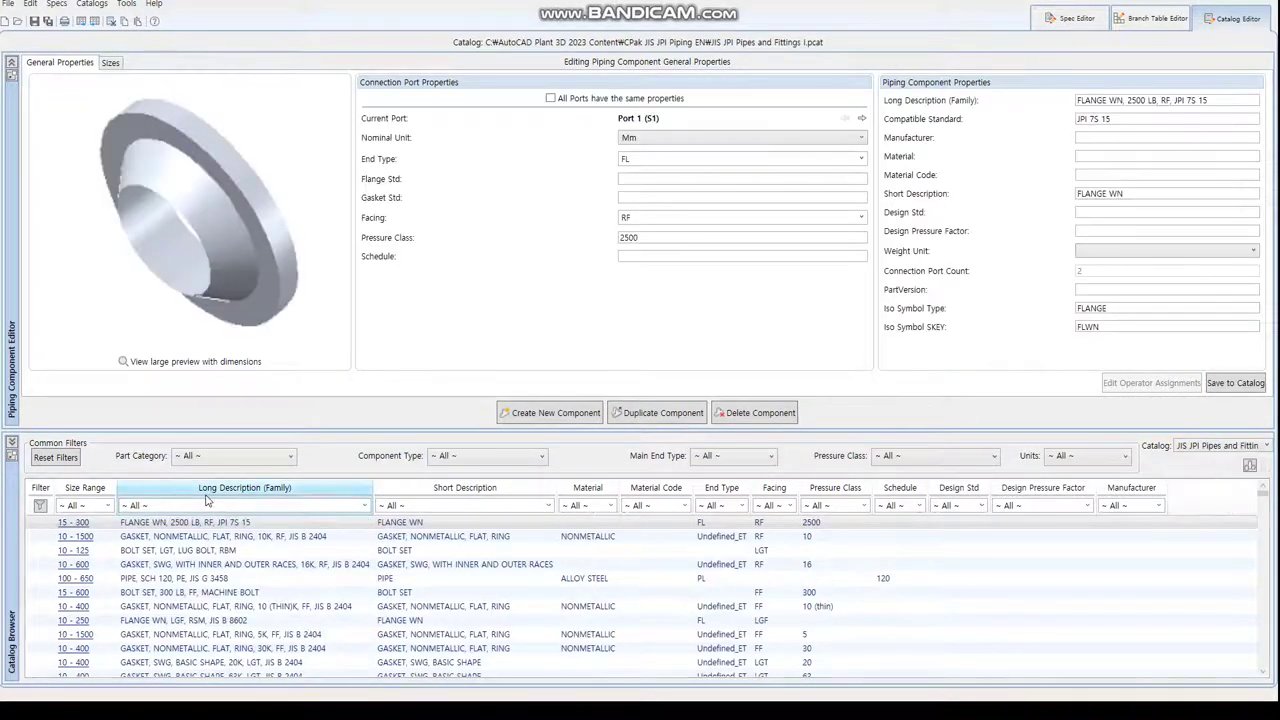
left_click(202, 485)
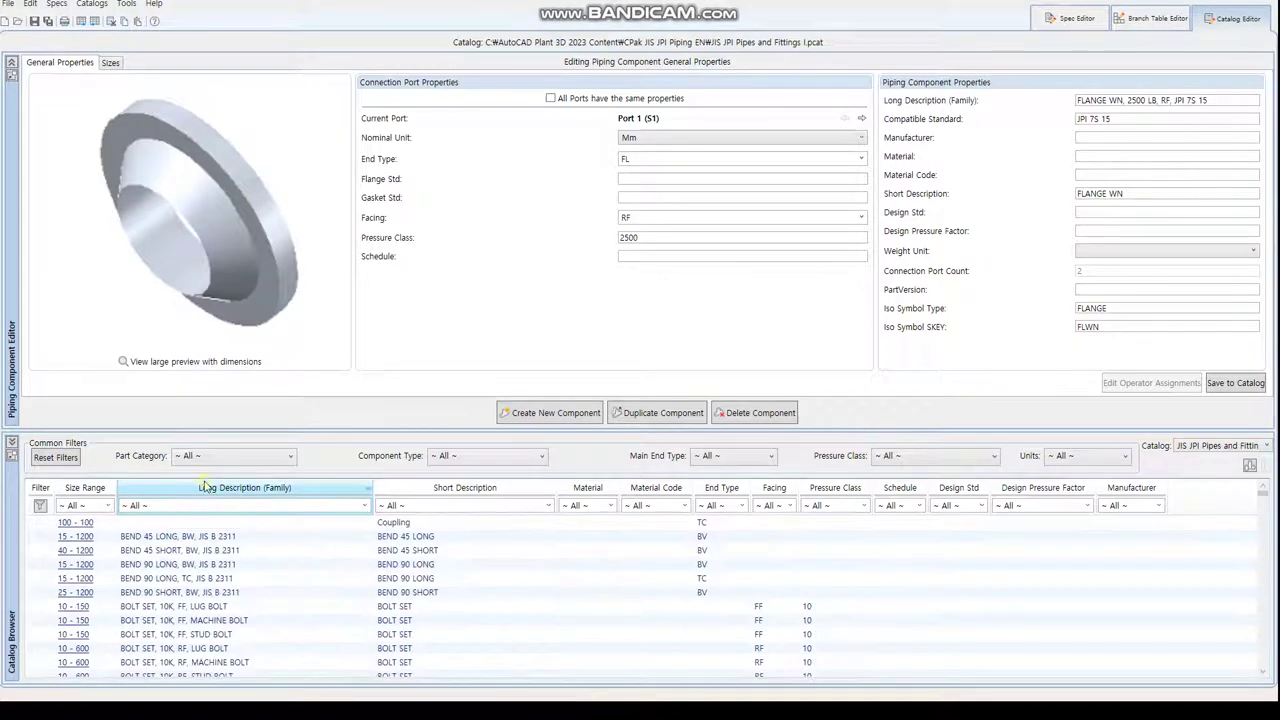
left_click(303, 526)
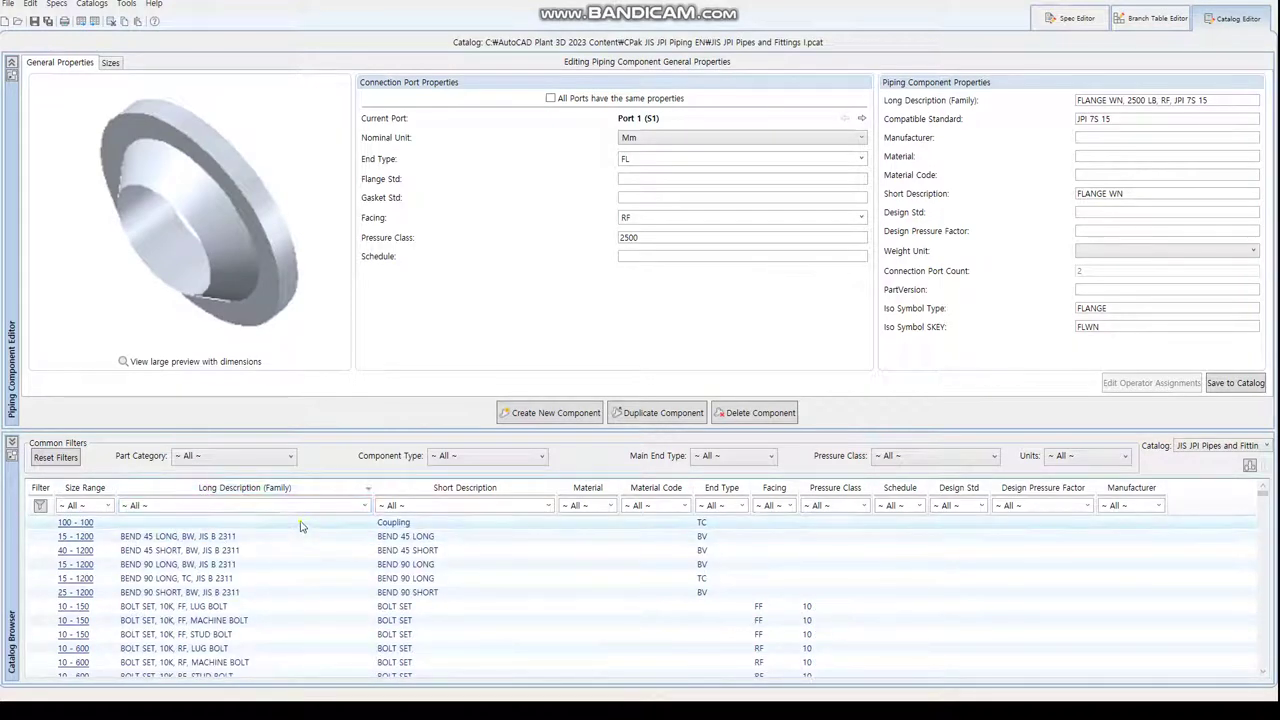
left_click(111, 63)
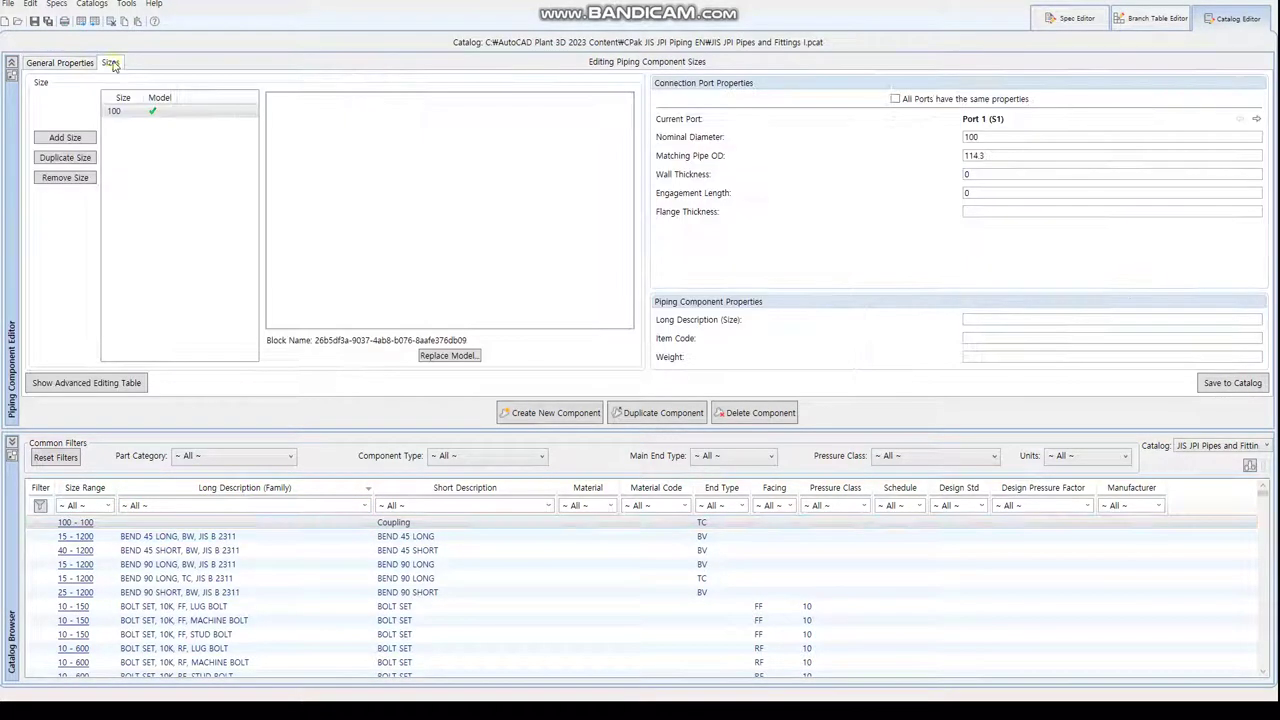
Start replacing the Coupling's model, browsing the Plant 3D 2023 Content folders and back to C:.
left_click(455, 358)
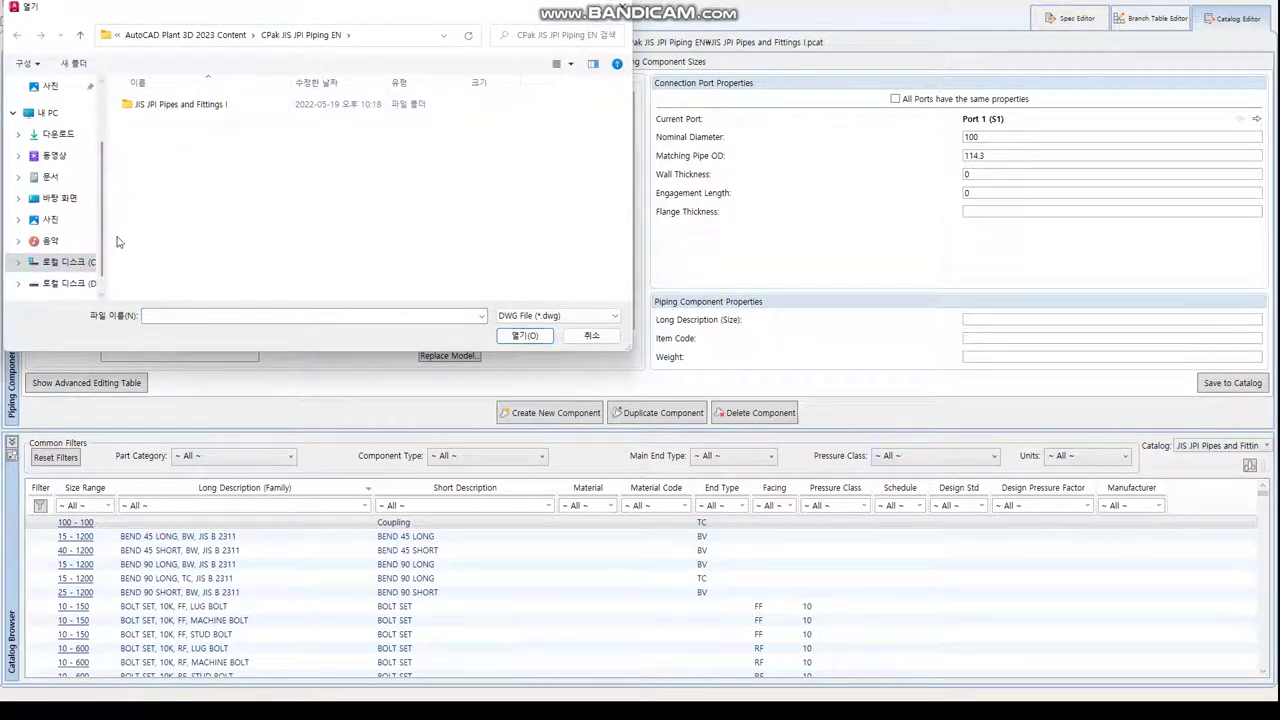
left_click(84, 266)
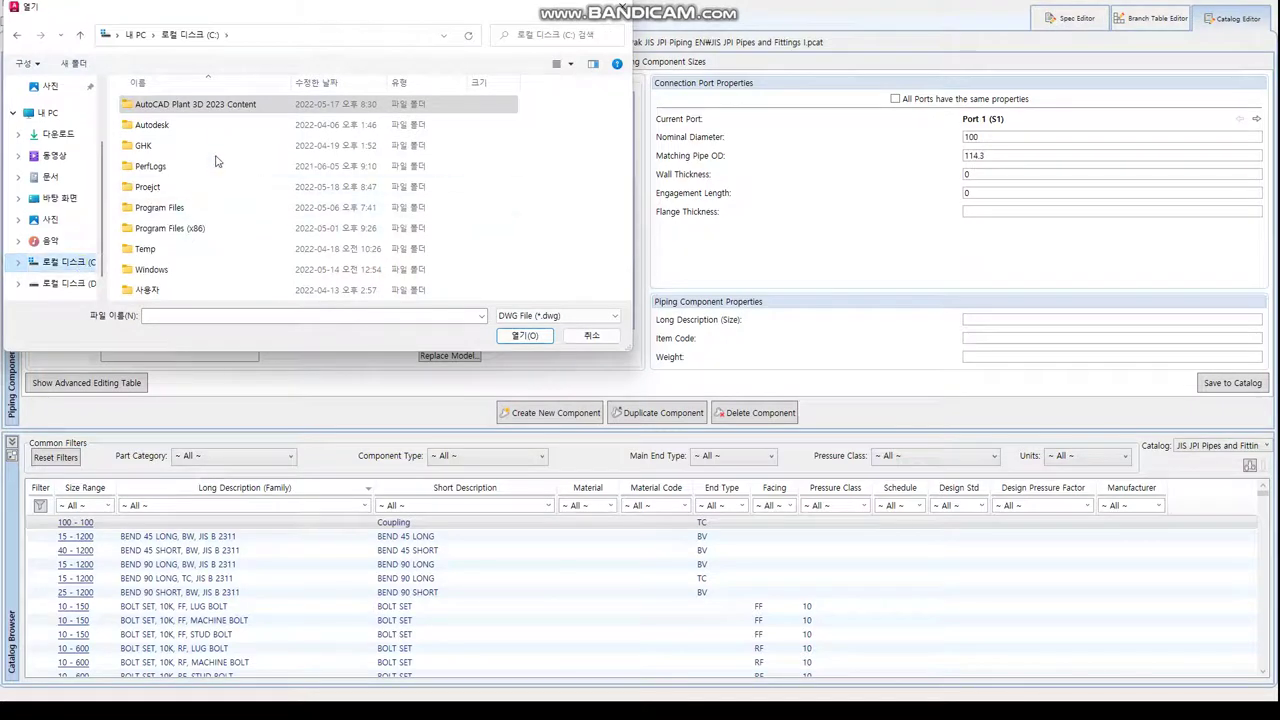
double_click(173, 111)
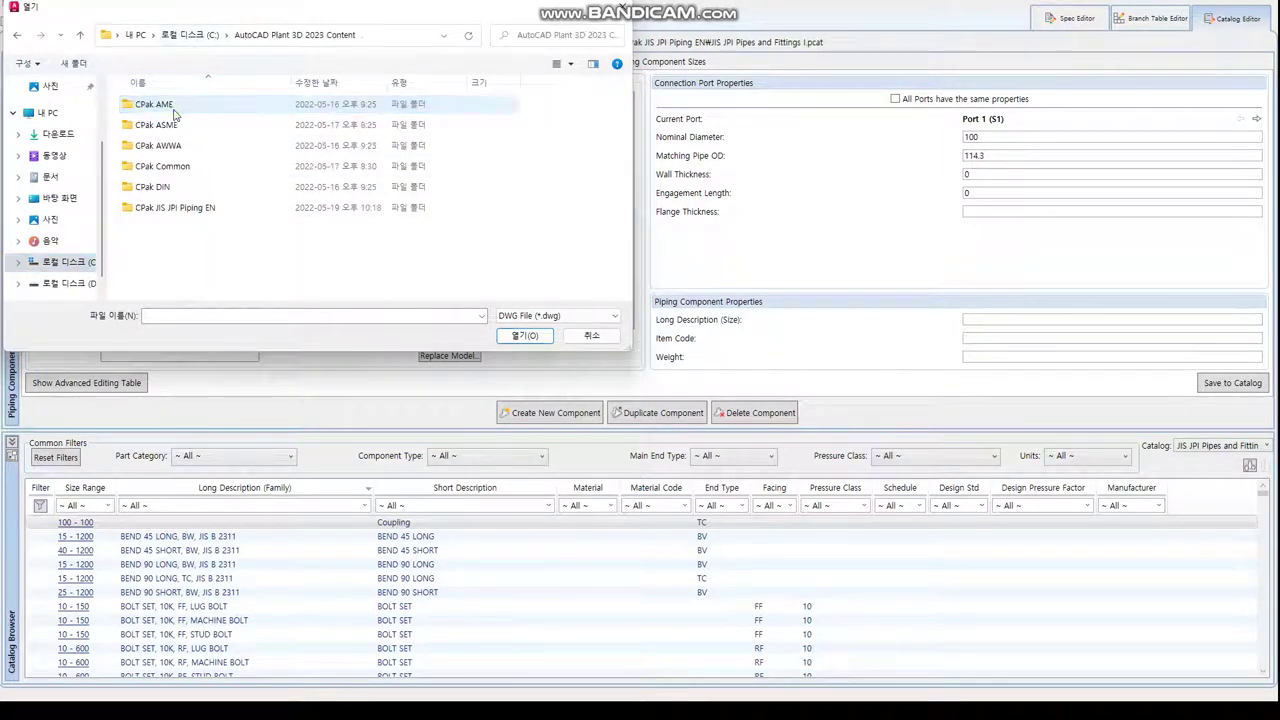
double_click(176, 208)
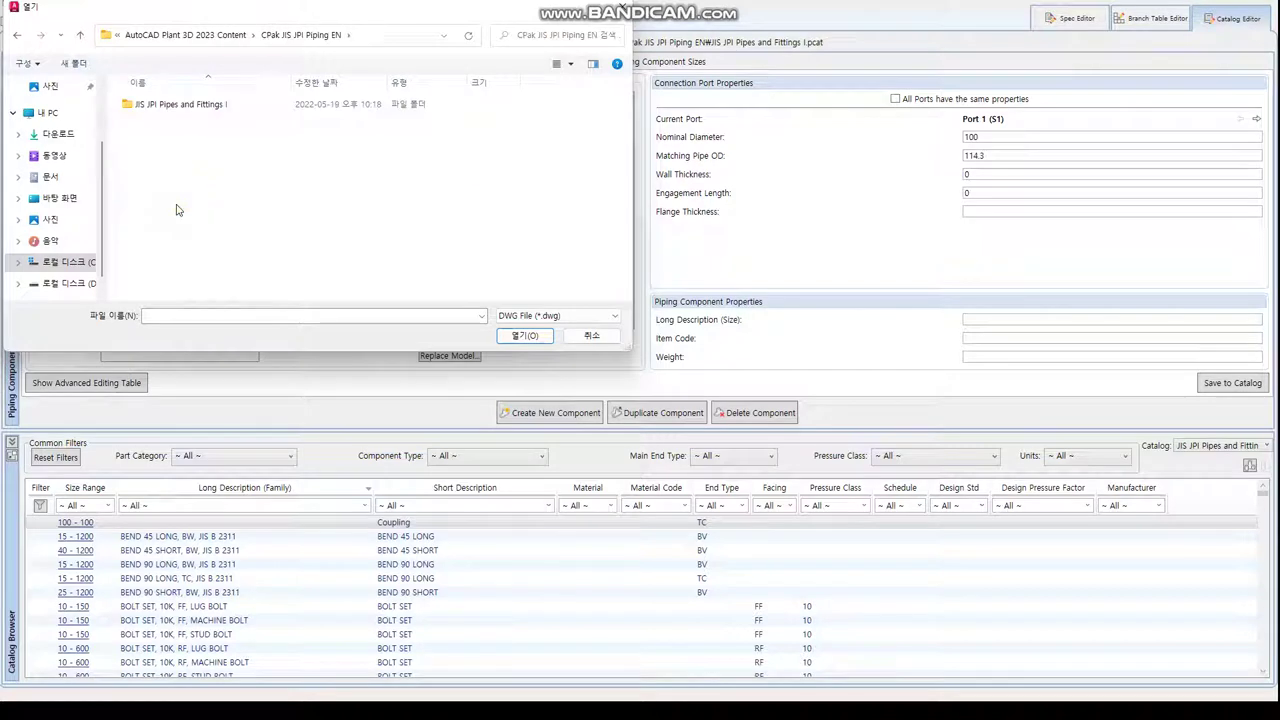
double_click(178, 105)
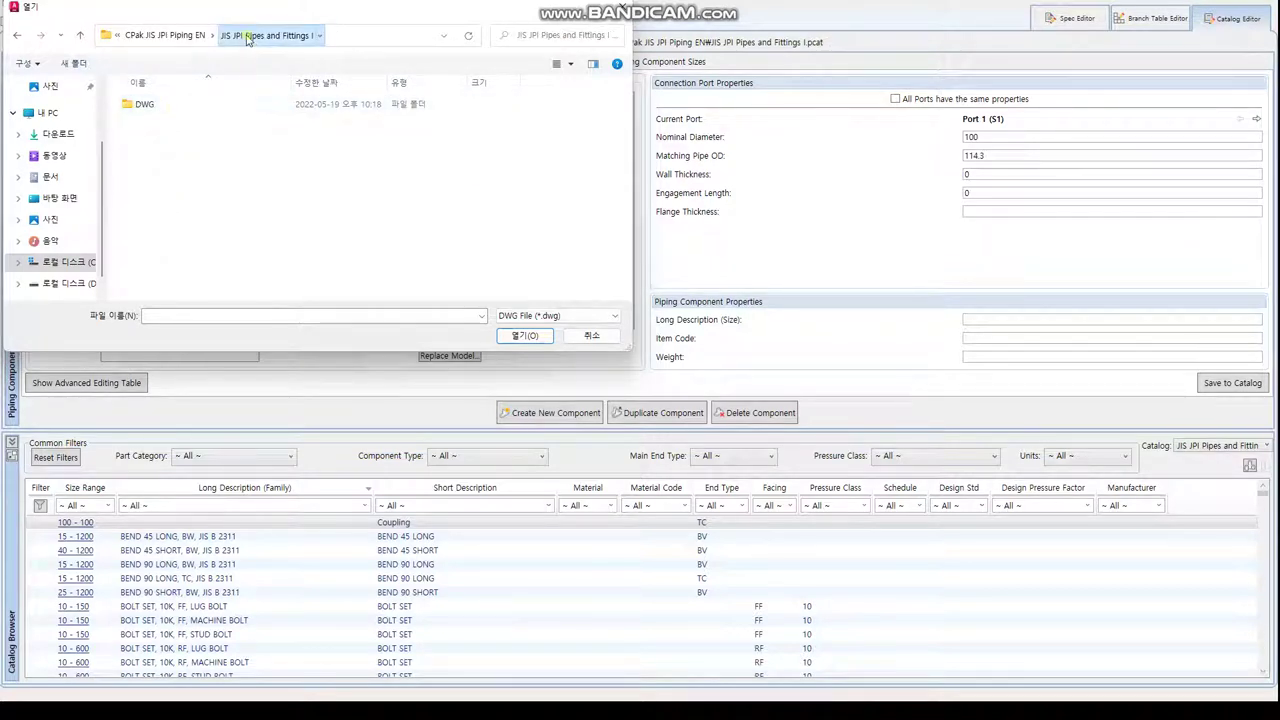
left_click(171, 36)
left_click(171, 36)
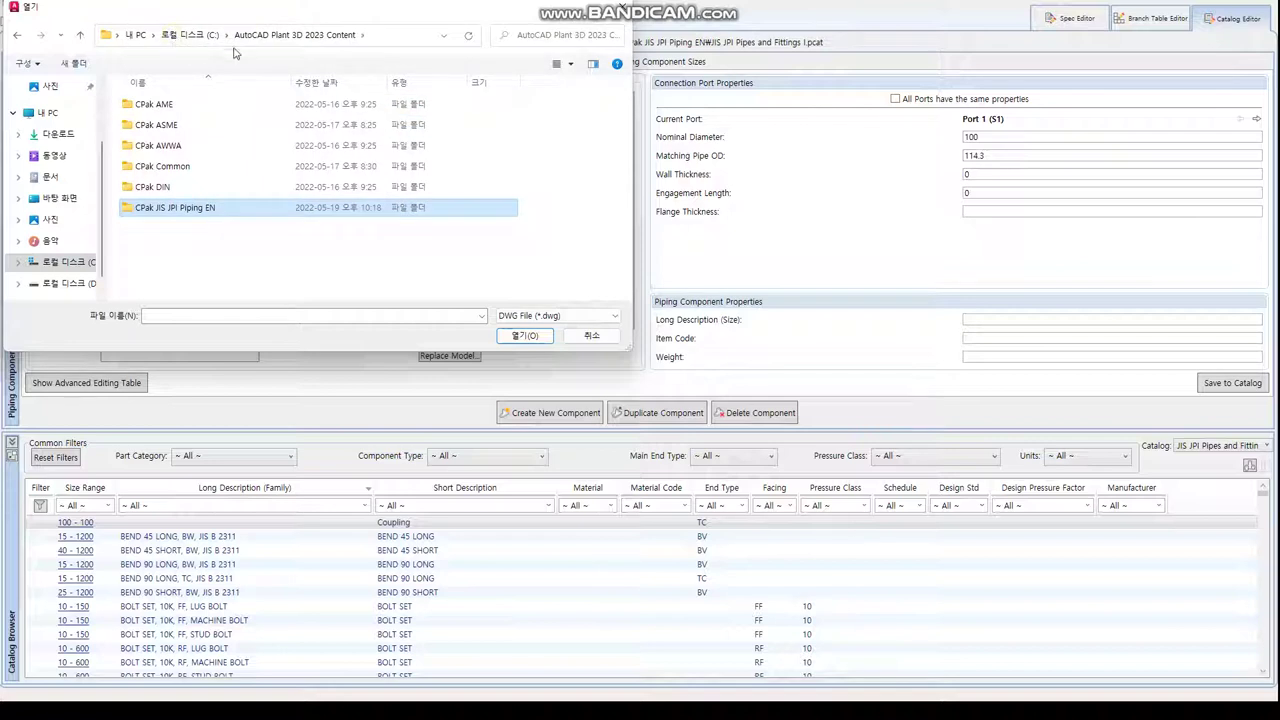
left_click(190, 38)
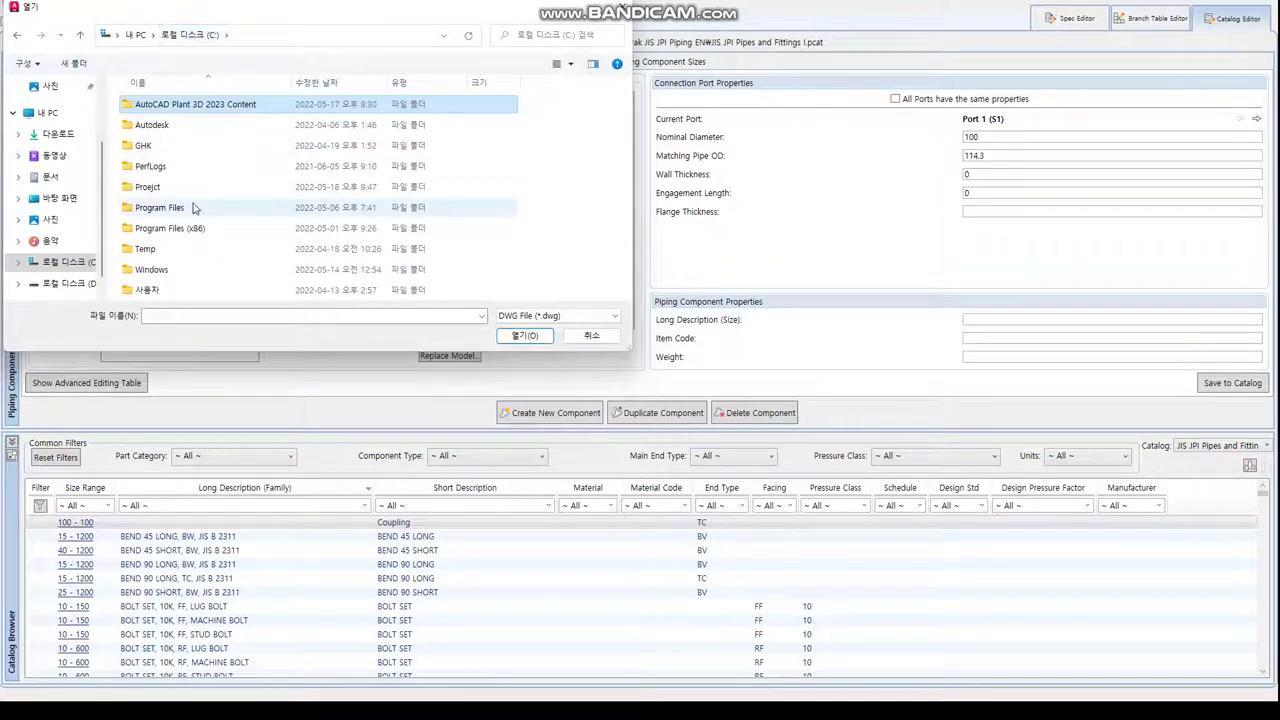
Load clamp.dwg from SAMPLE\Plant 3D Models and assign its clamp-100a block to size 100.
double_click(162, 188)
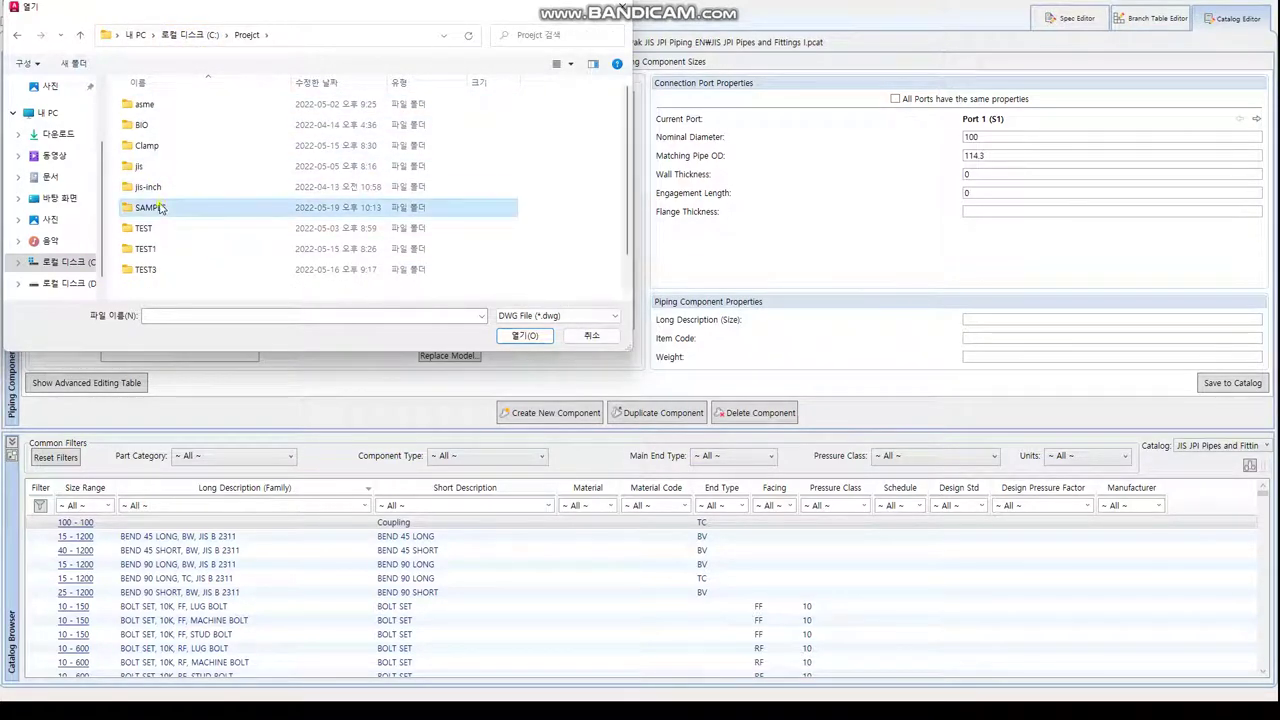
double_click(163, 207)
double_click(168, 207)
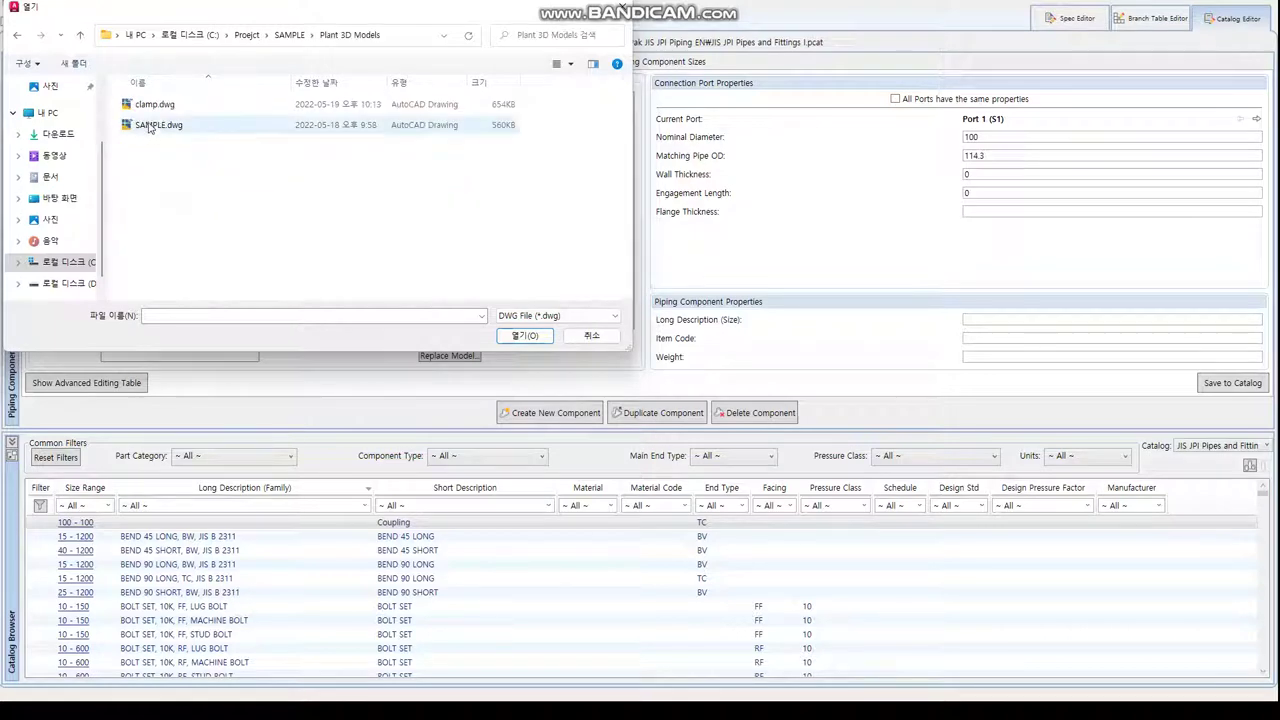
left_click(152, 105)
left_click(524, 335)
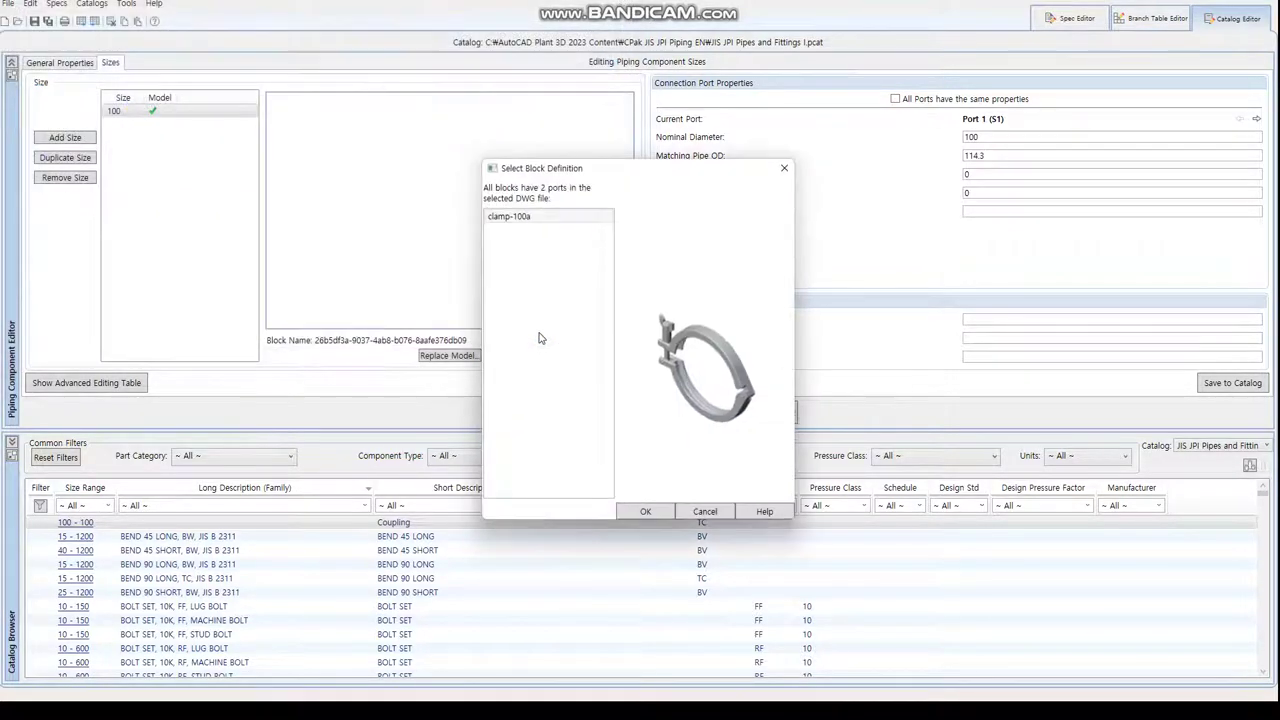
left_click(540, 217)
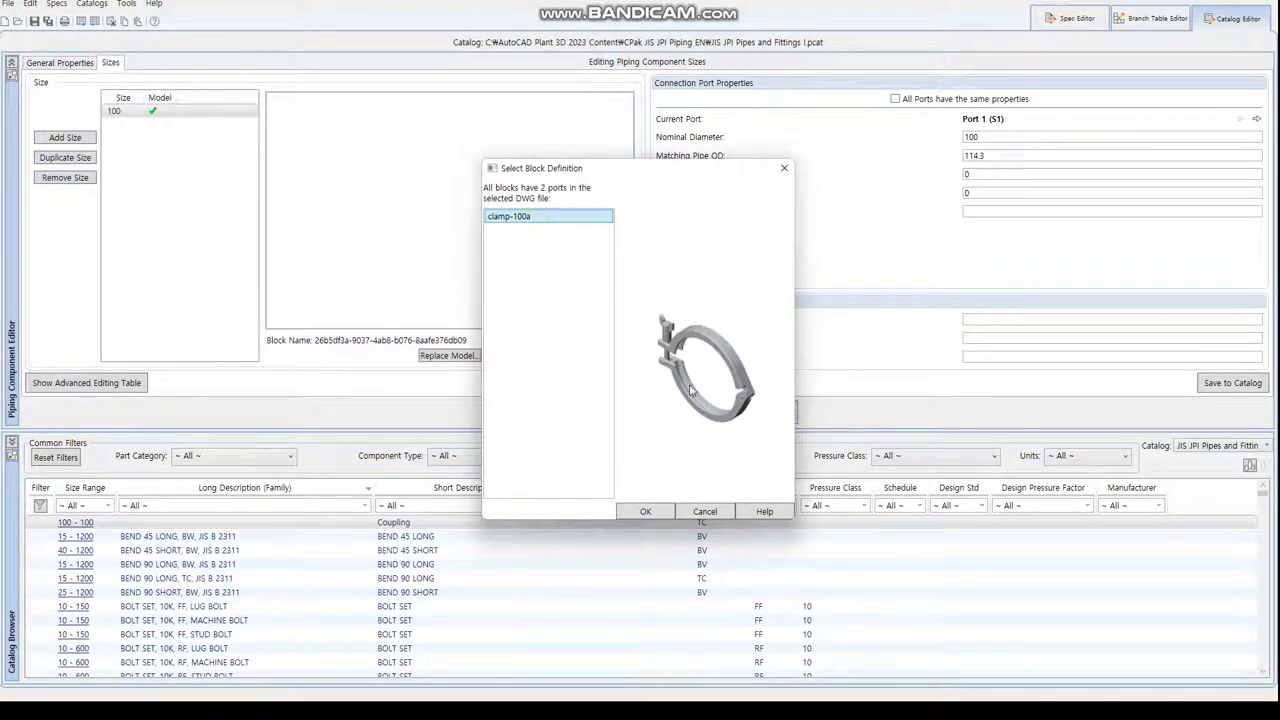
left_click(647, 512)
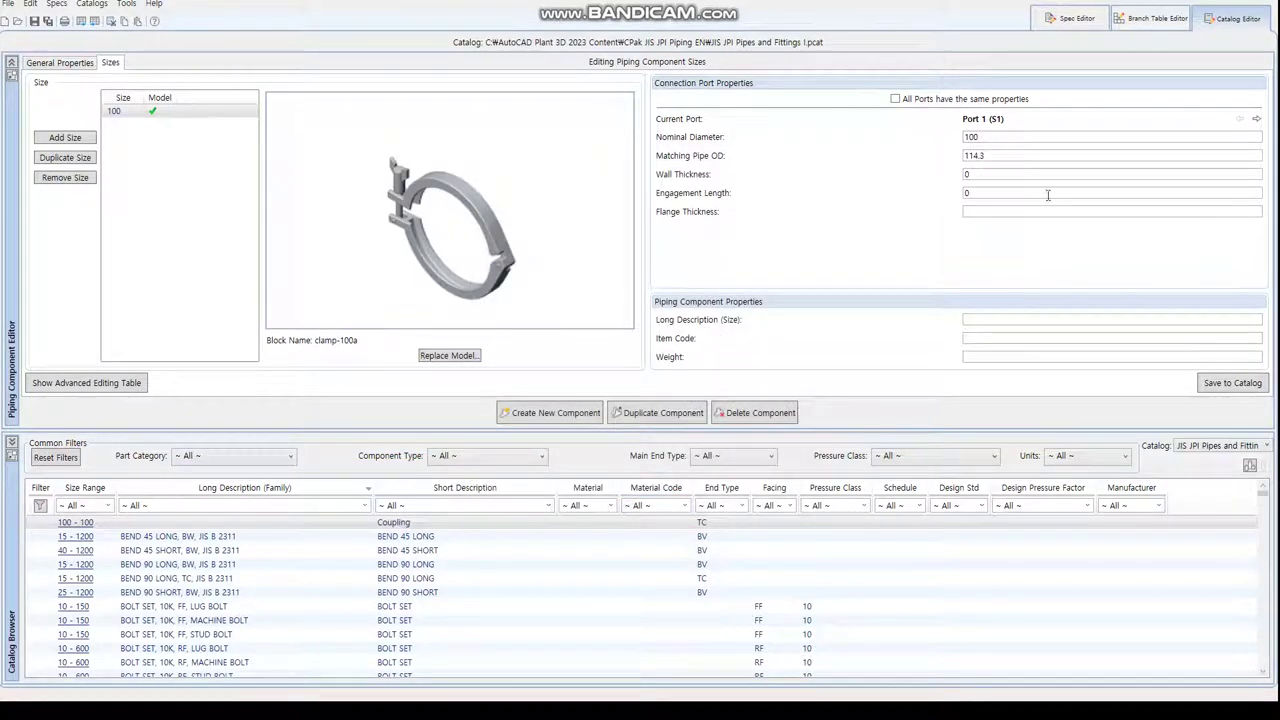
left_click(1006, 157)
Enter family long description TC CLAMP, iso symbol type CLAMP and SKEY CLMP.
left_click(1256, 118)
left_click(75, 67)
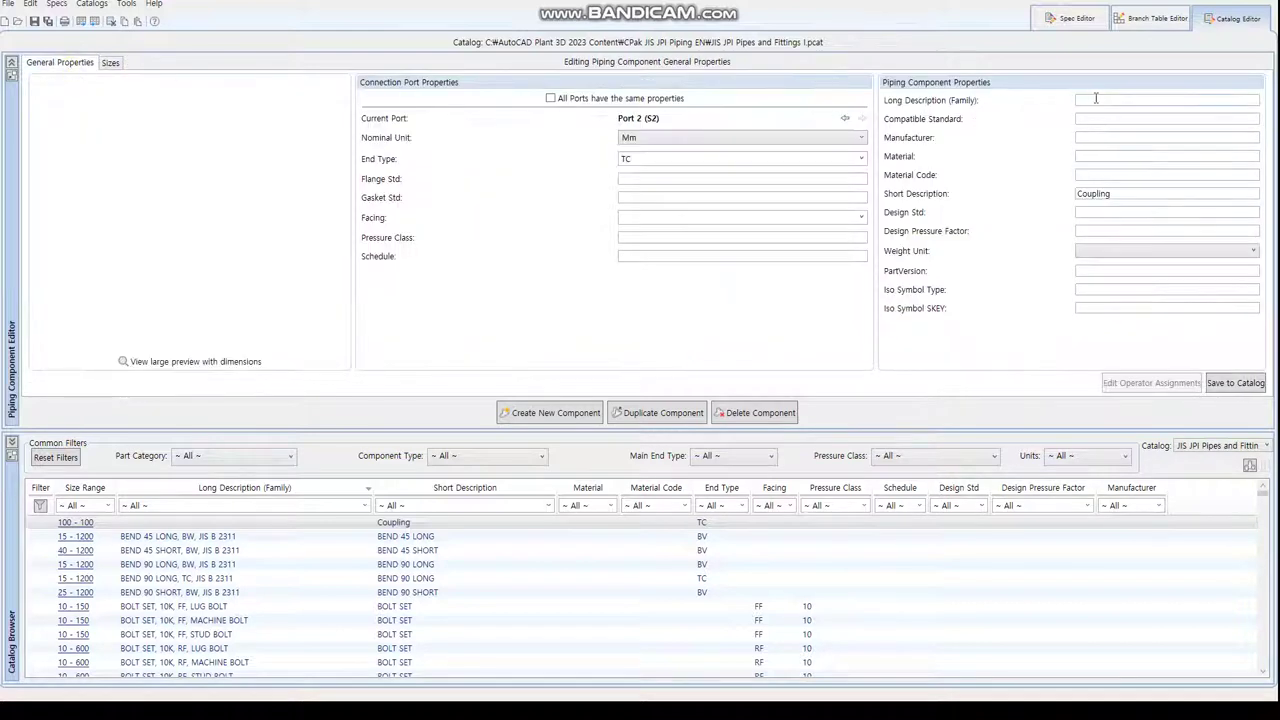
left_click(1098, 98)
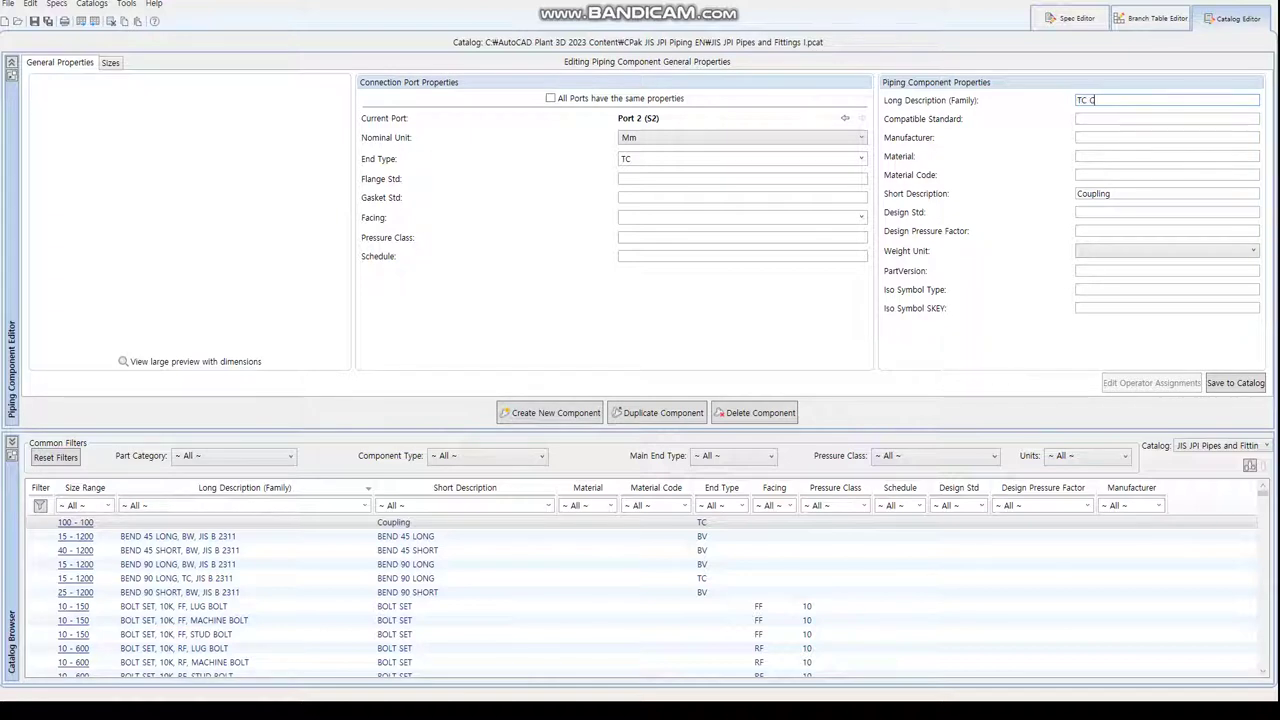
left_click(1097, 287)
type("CLAMP")
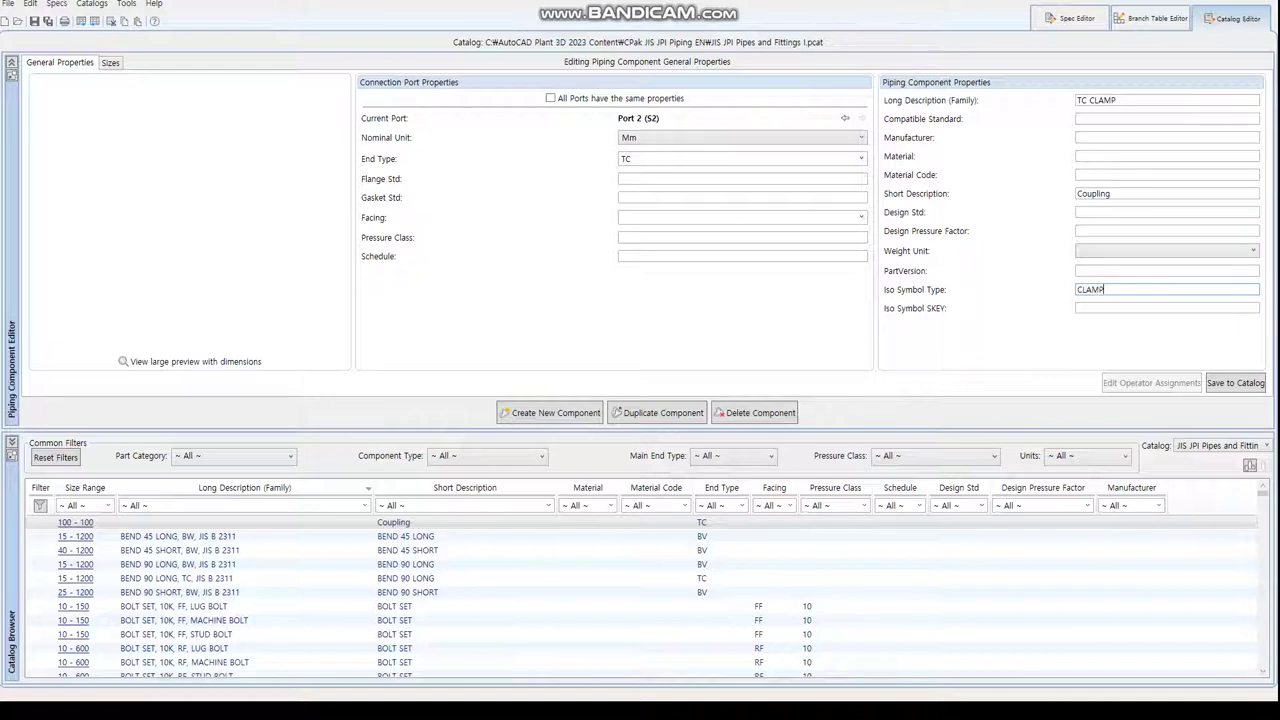
key("Tab")
type("CLMP")
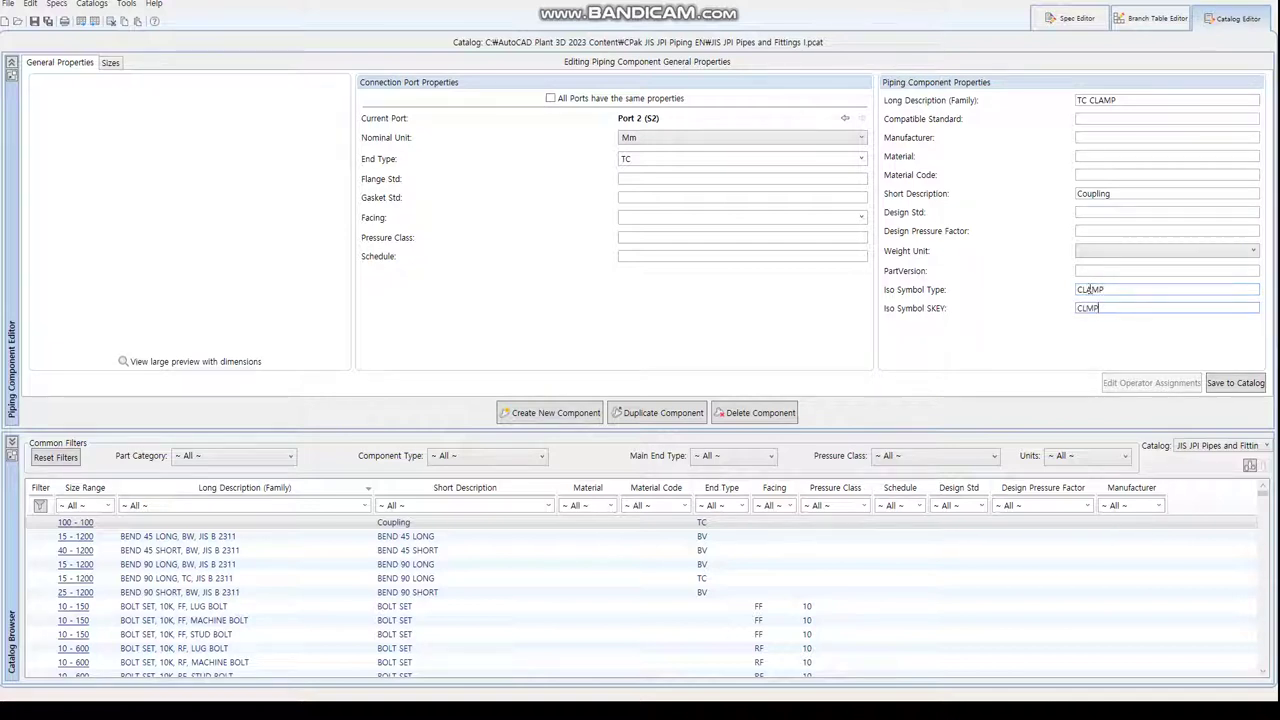
Attempt saving to the catalog and dismiss the missing size description reminder.
left_click(845, 118)
left_click(1233, 388)
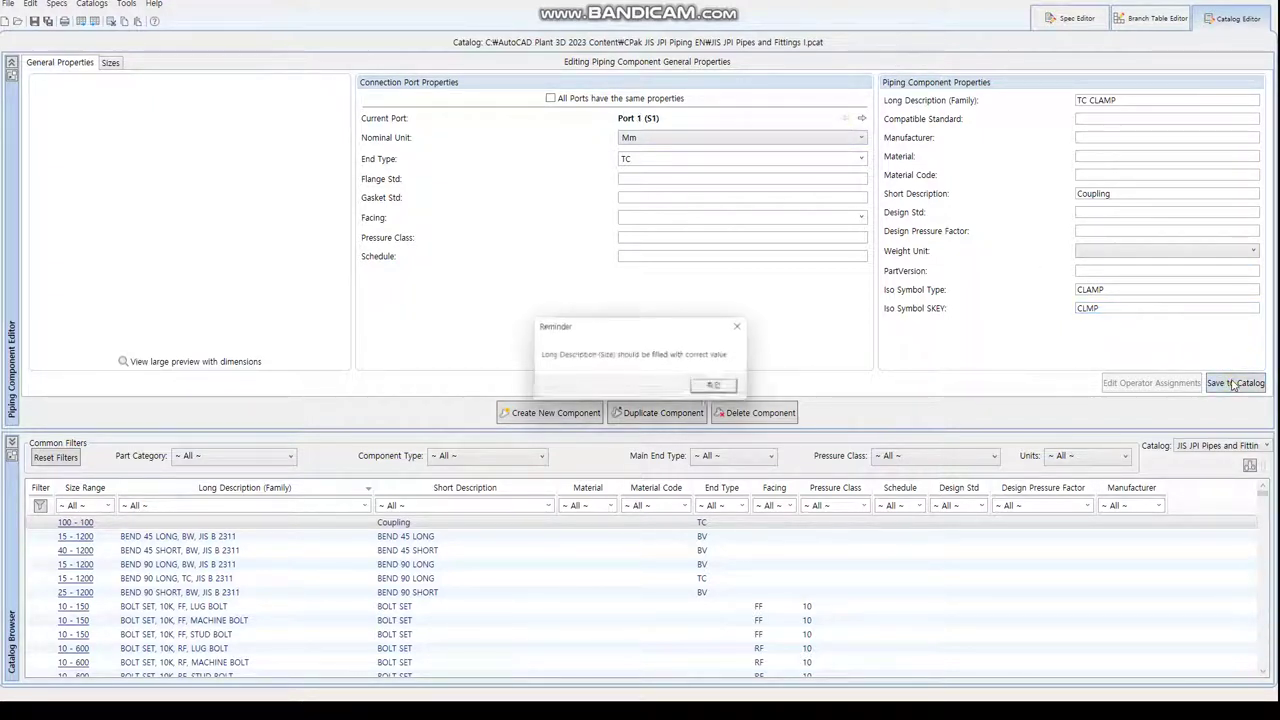
left_click(716, 388)
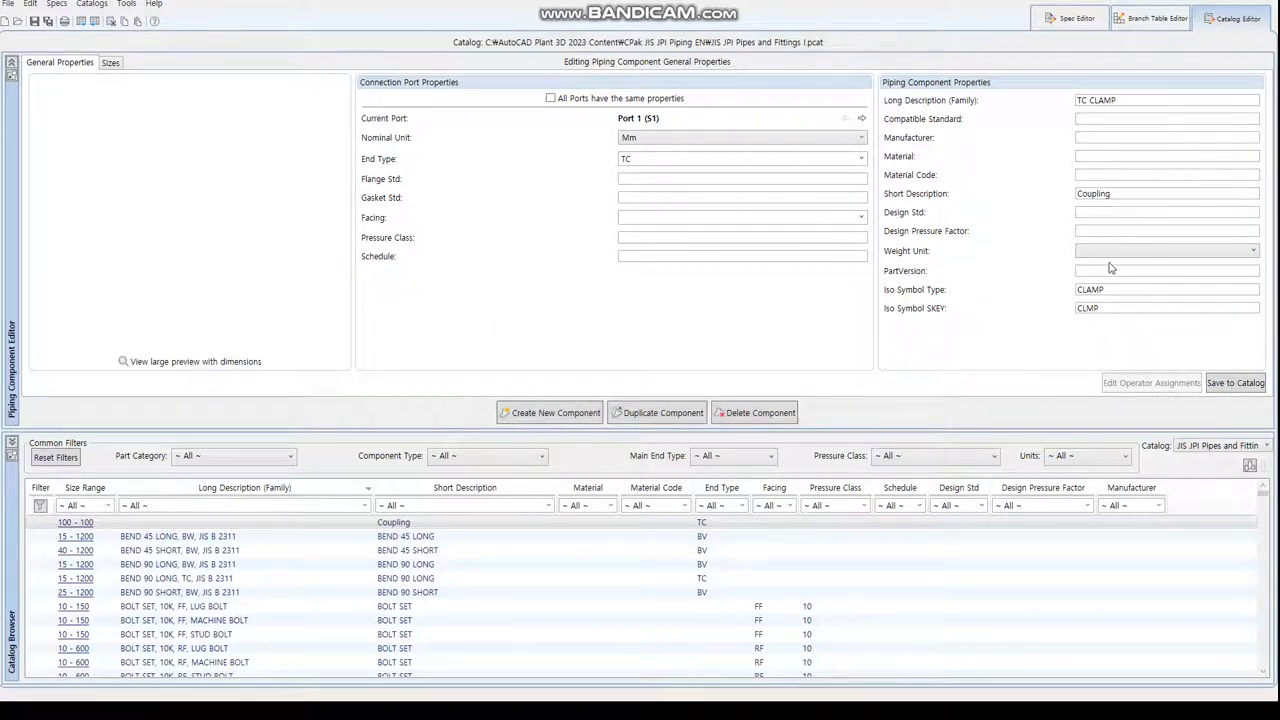
Enter 100A TC CLAMP as the size long description and save the component to the catalog.
left_click(110, 63)
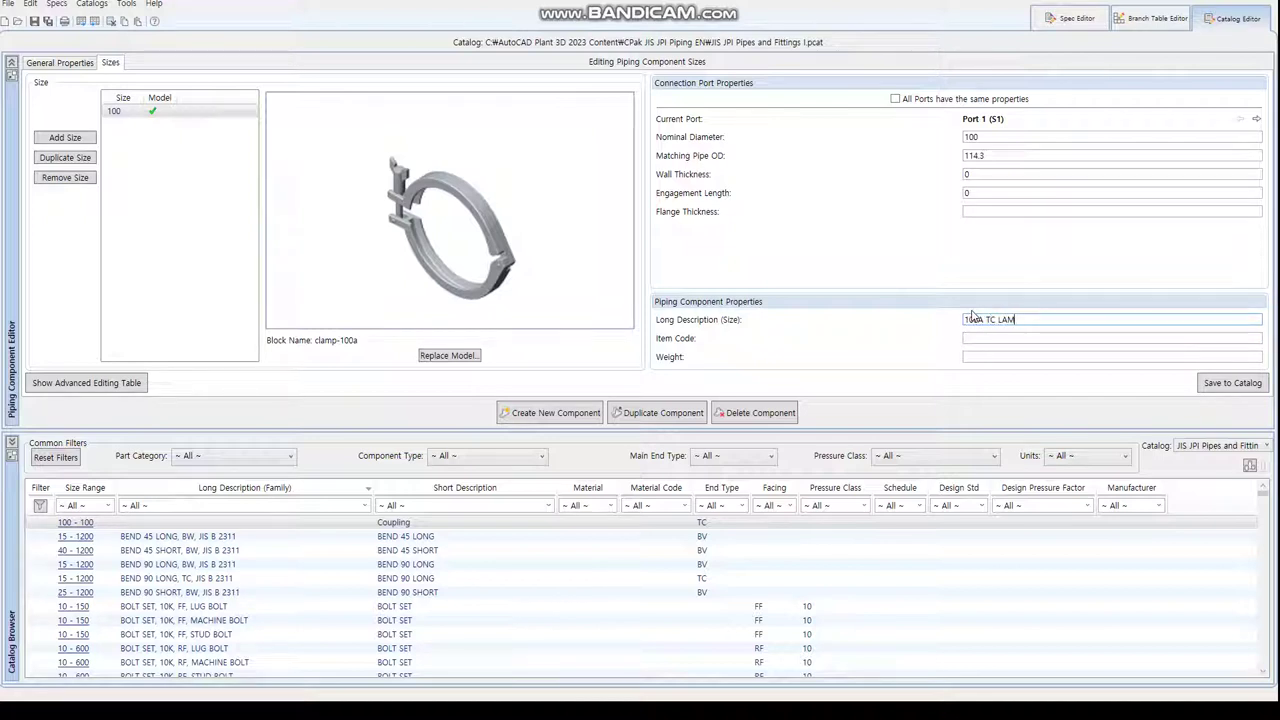
key("BackSpace")
left_click(1240, 390)
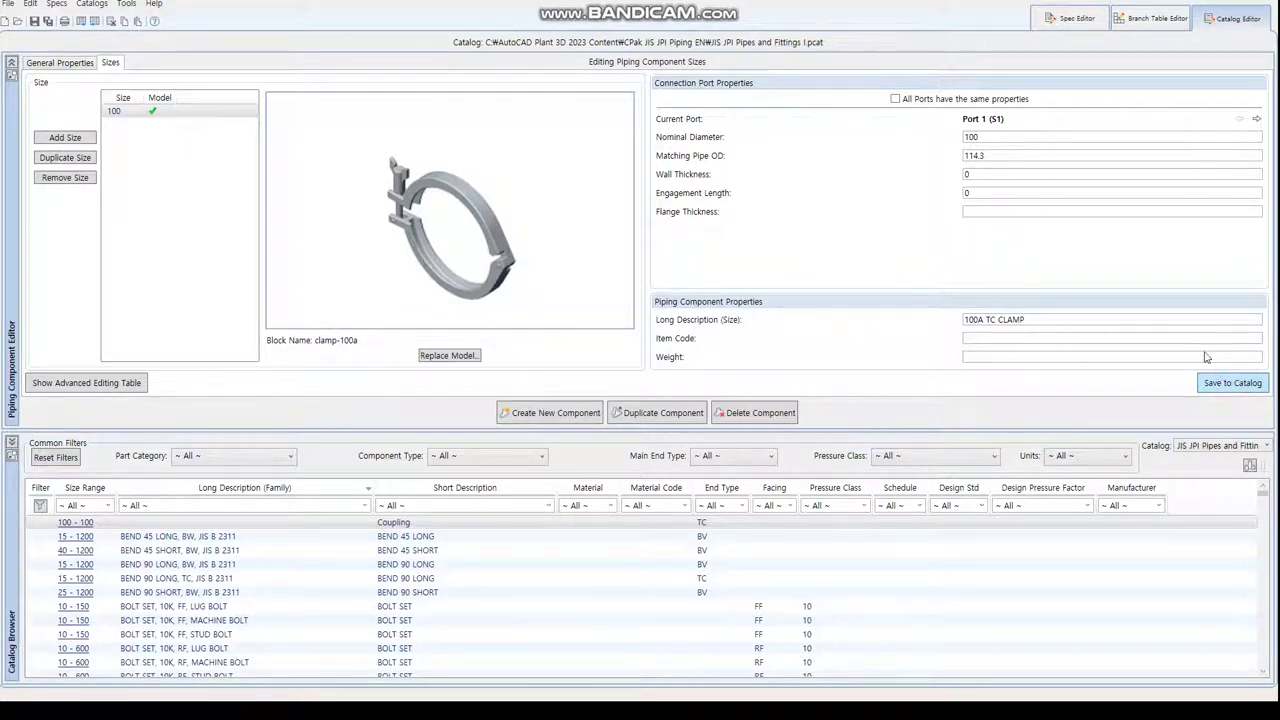
scroll(198, 660, "down", 1)
scroll(180, 630, "down", 1)
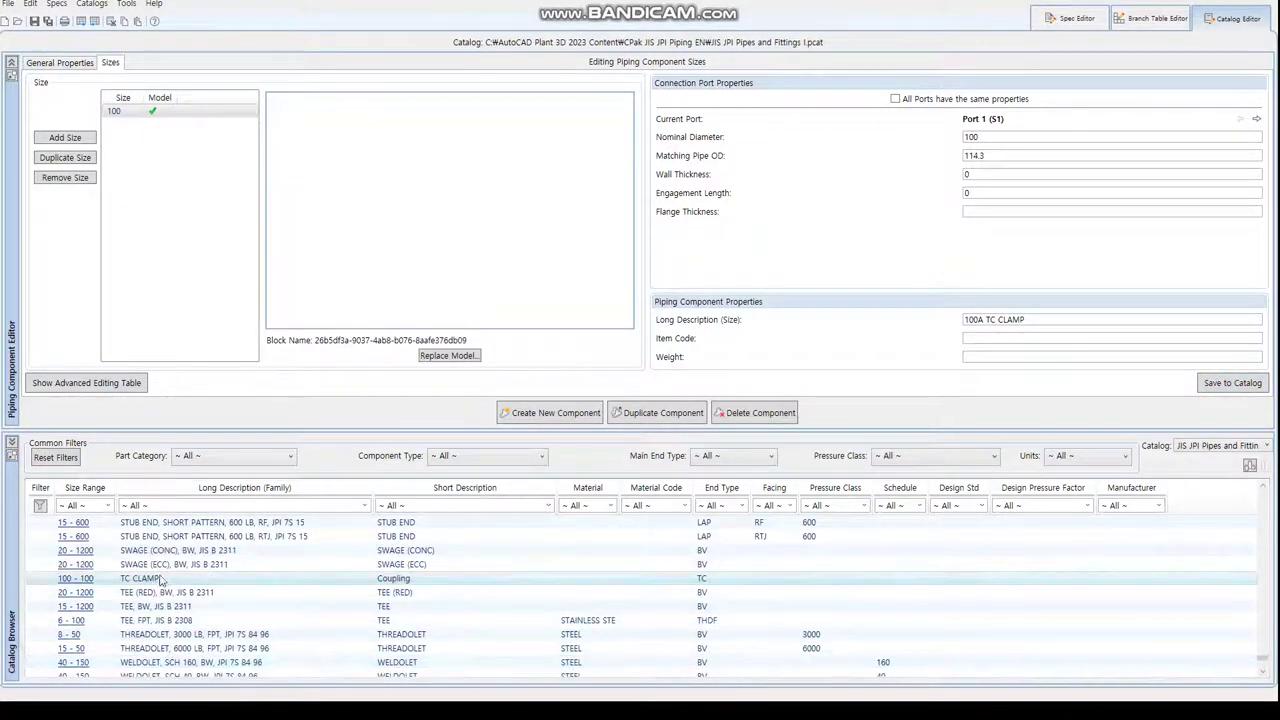
Add the TC CLAMP catalog entry to the SAMPLE.pspx spec.
right_click(166, 581)
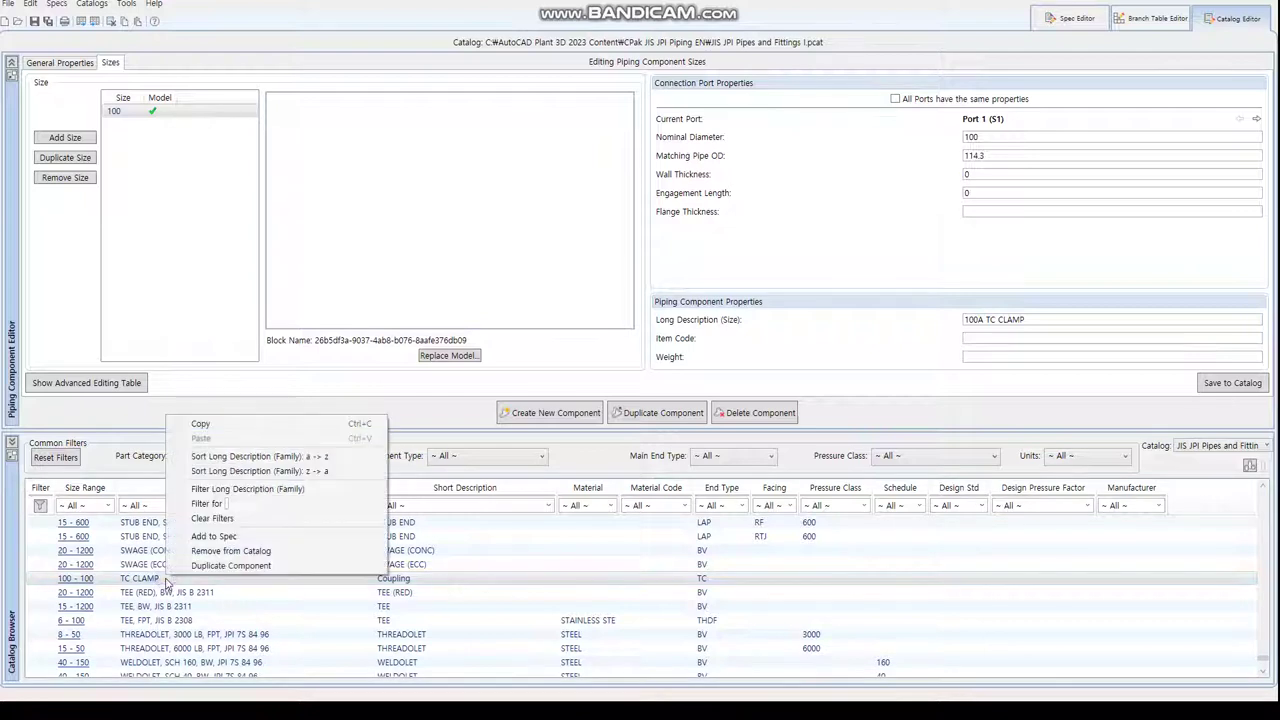
left_click(214, 536)
left_click(496, 282)
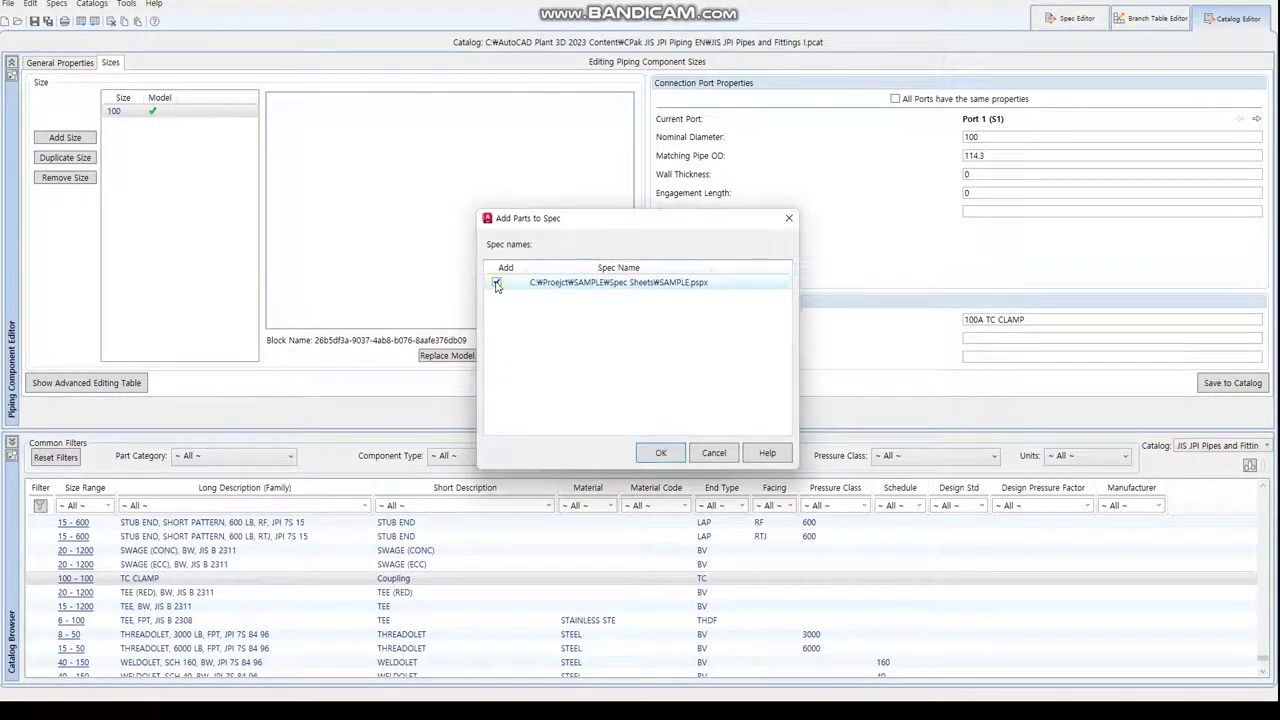
left_click(659, 455)
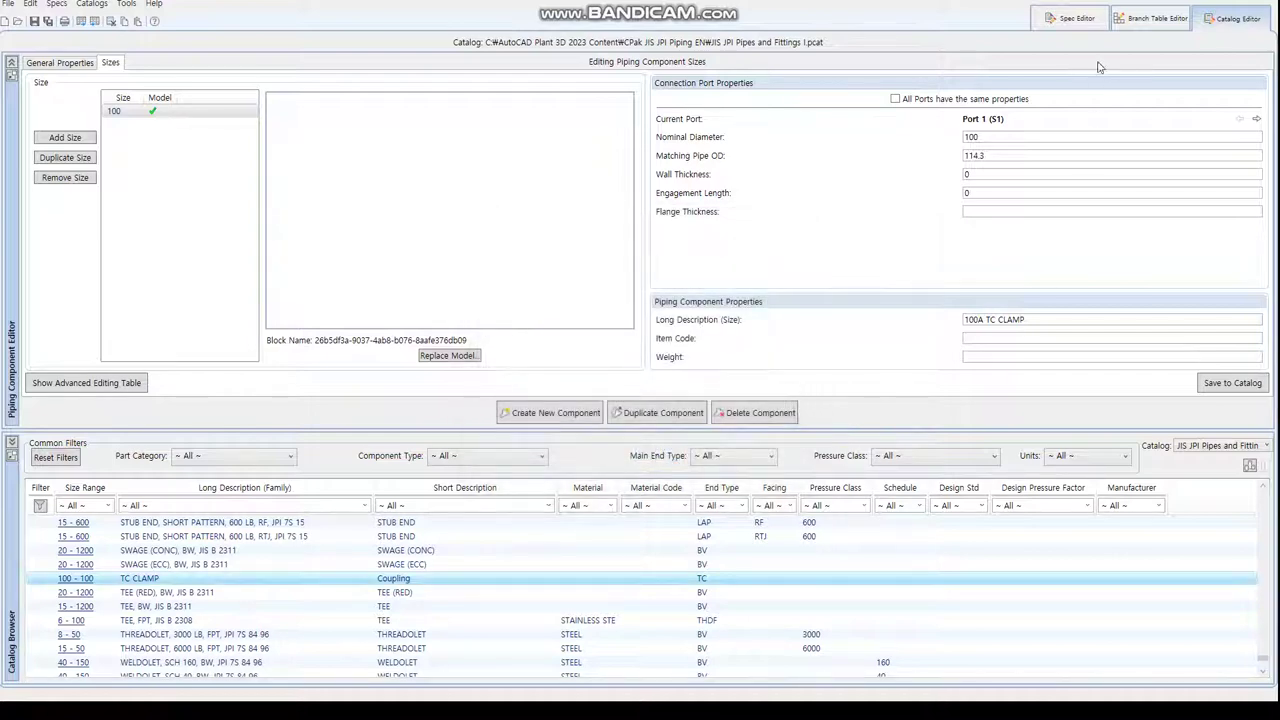
Remove the old CLAMP row in the Spec Editor and save the SAMPLE spec.
left_click(1070, 18)
left_click(246, 203)
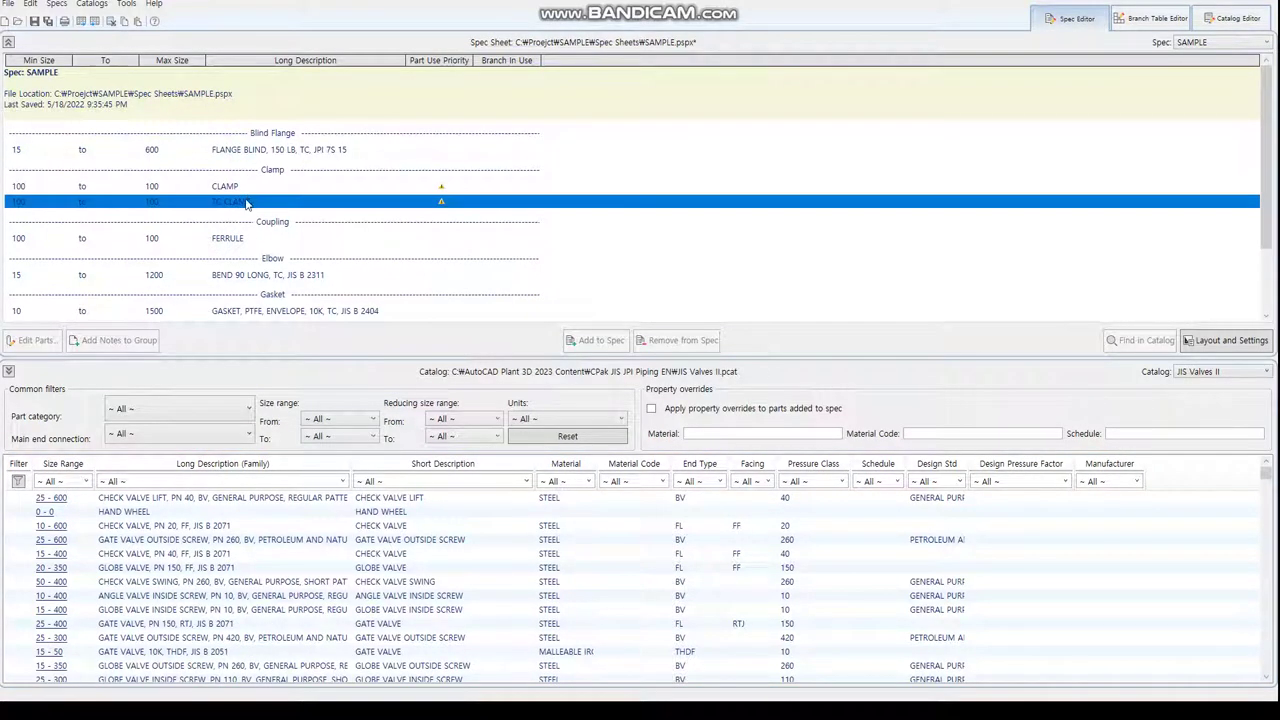
left_click(235, 186)
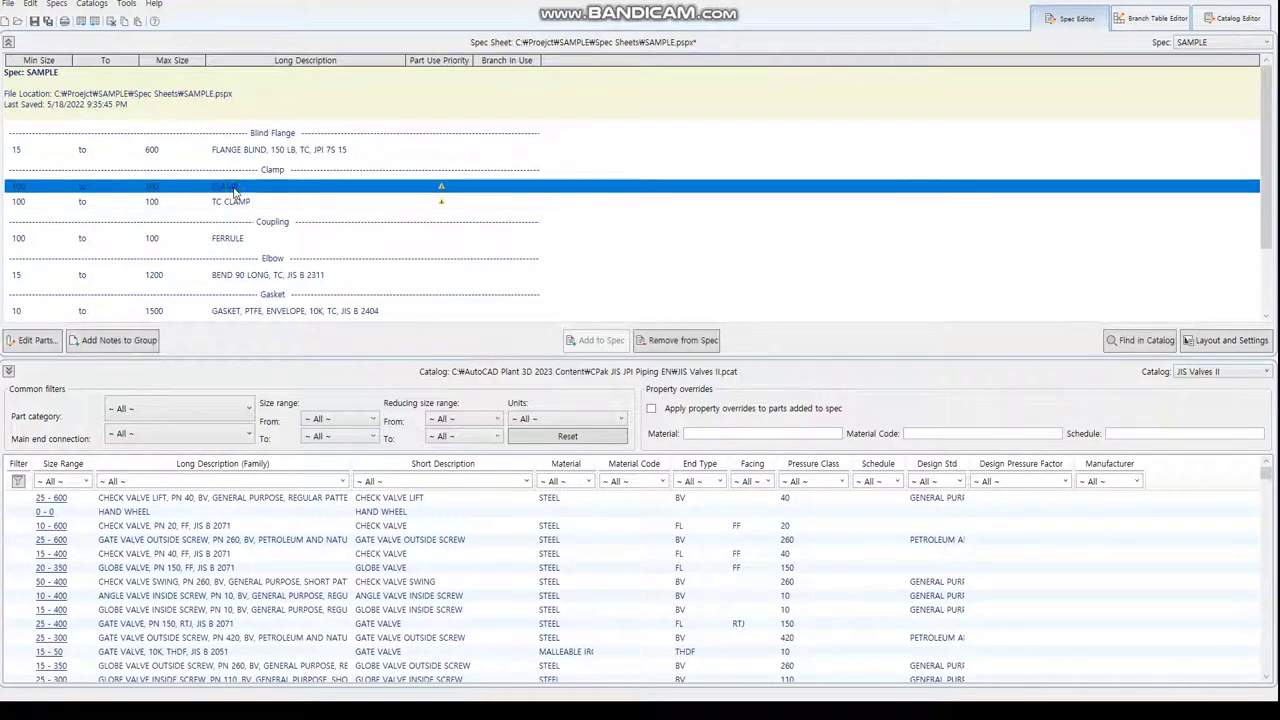
left_click(658, 340)
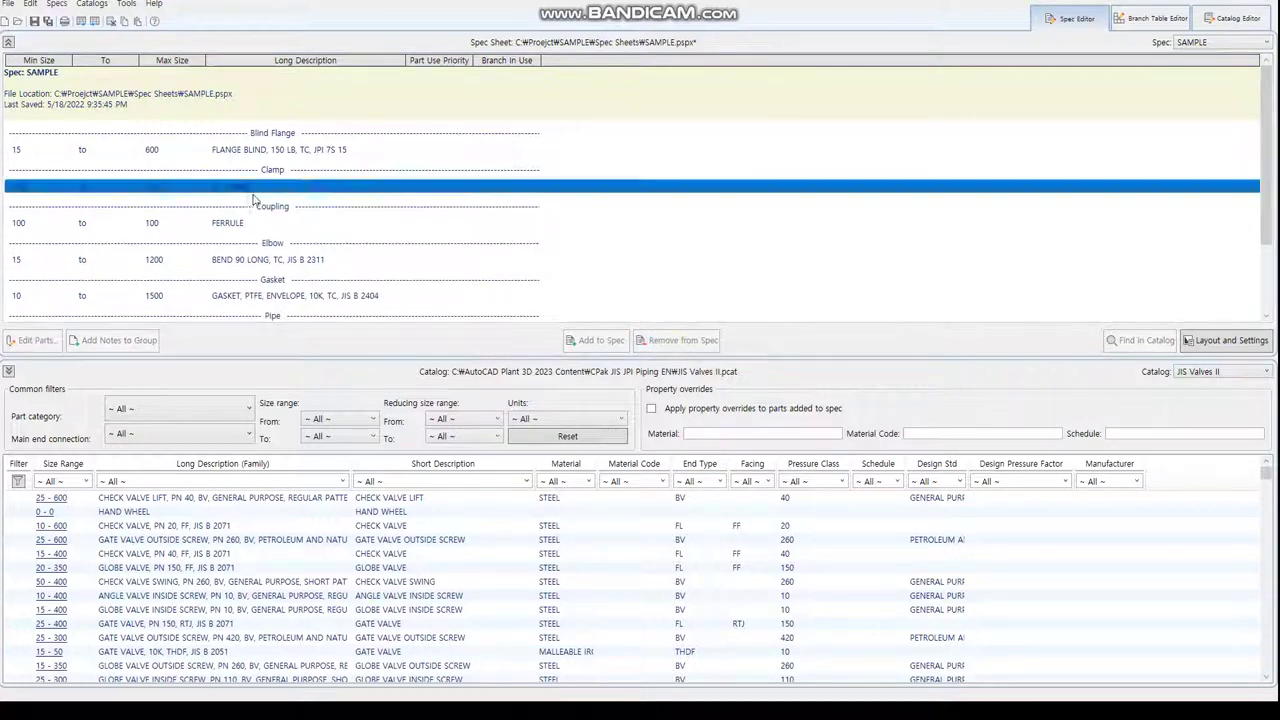
left_click(46, 21)
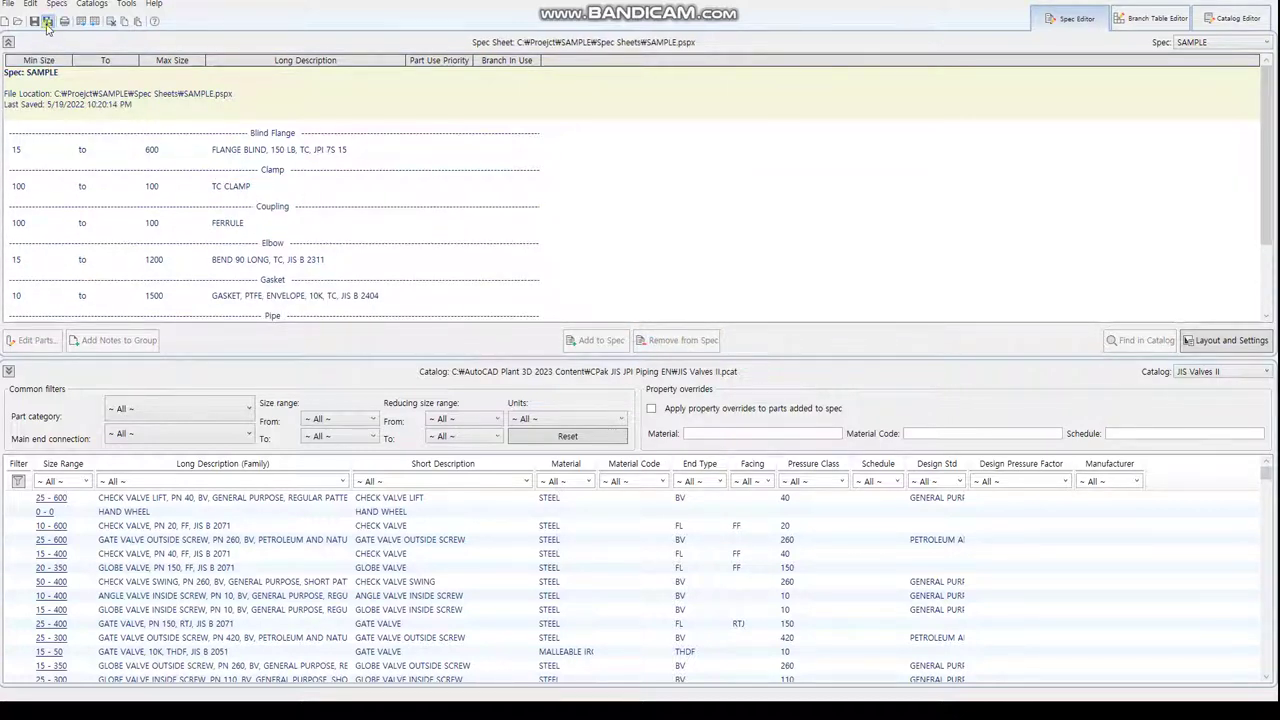
left_click(10, 5)
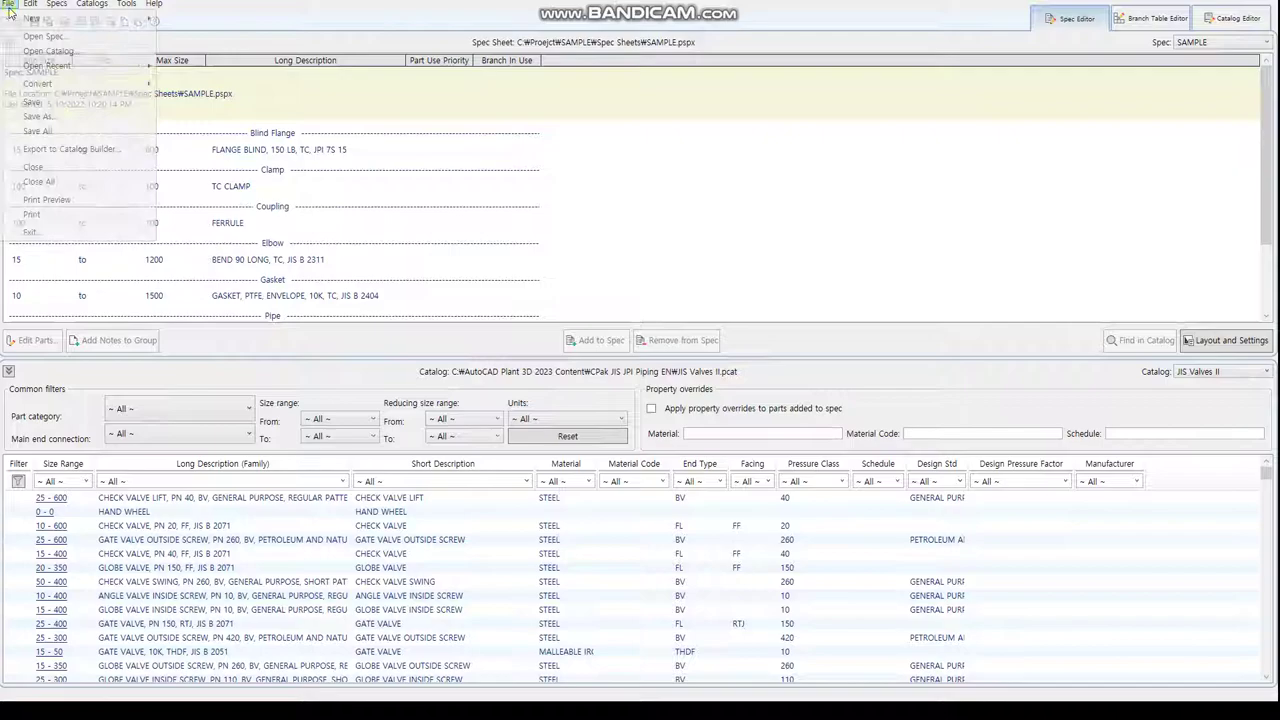
Exit the Spec Editor, close Build Catalog and Catalog Builder, and return to the SAMPLE drawing.
left_click(64, 236)
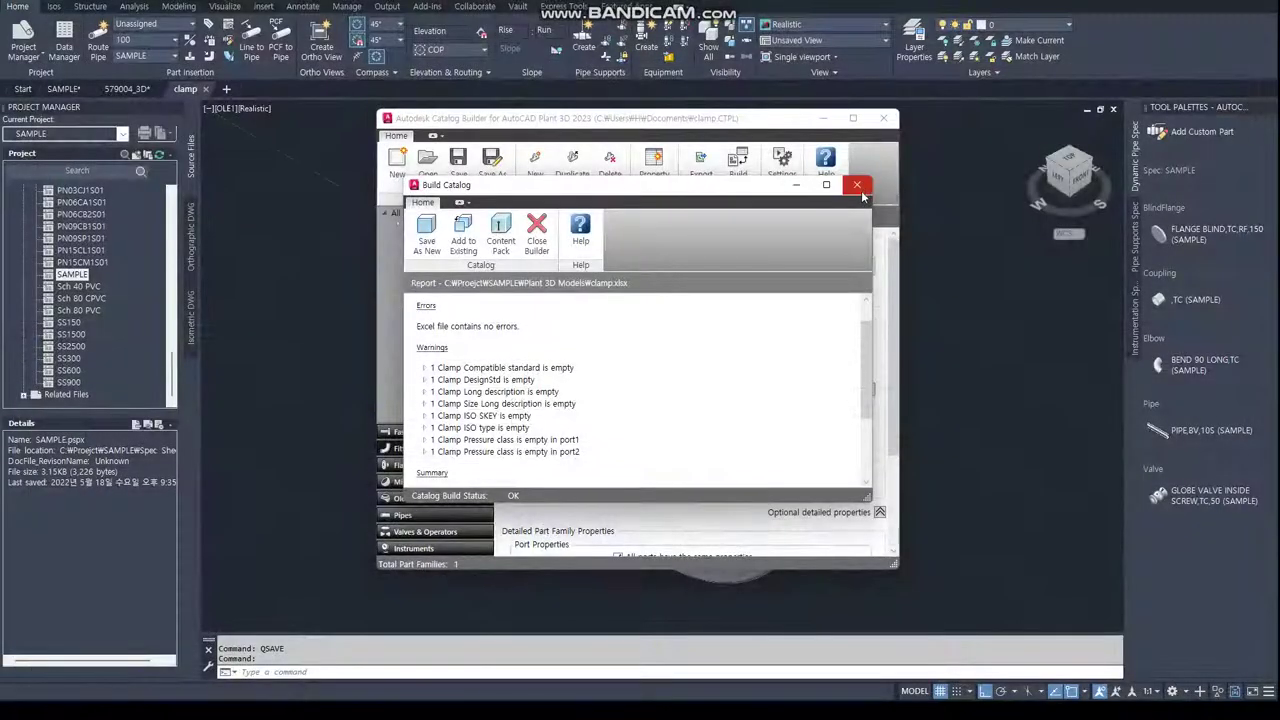
left_click(857, 186)
left_click(883, 118)
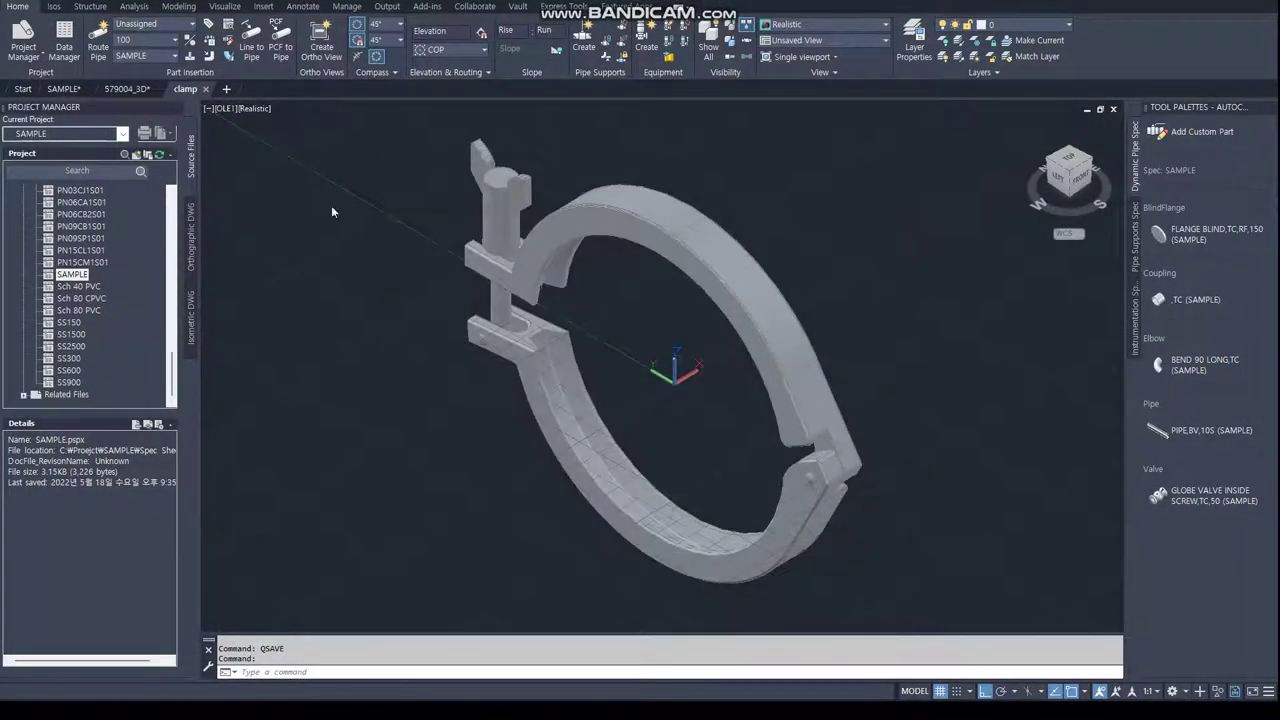
left_click(62, 88)
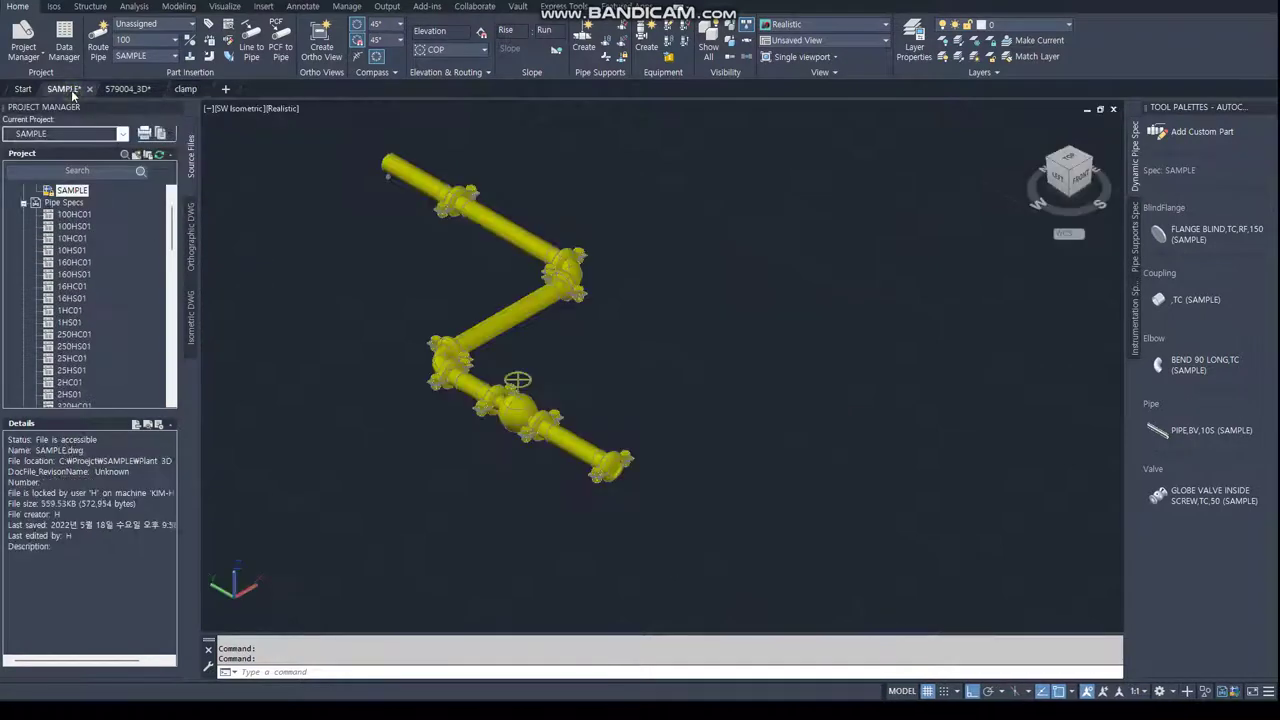
Erase all the piping in the SAMPLE drawing with a crossing window.
scroll(662, 322, "down", 3)
scroll(526, 329, "up", 1)
key("e")
key("Return")
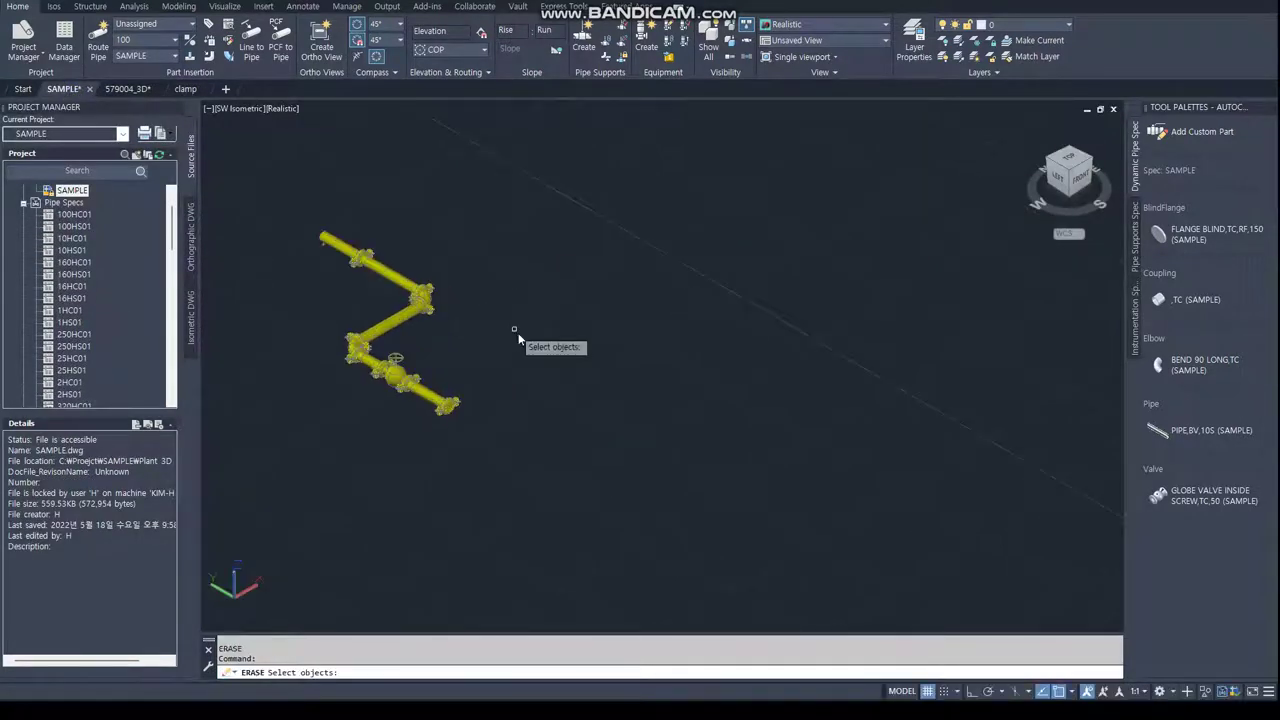
key("c")
key("Return")
left_click(558, 518)
left_click(426, 365)
key("Return")
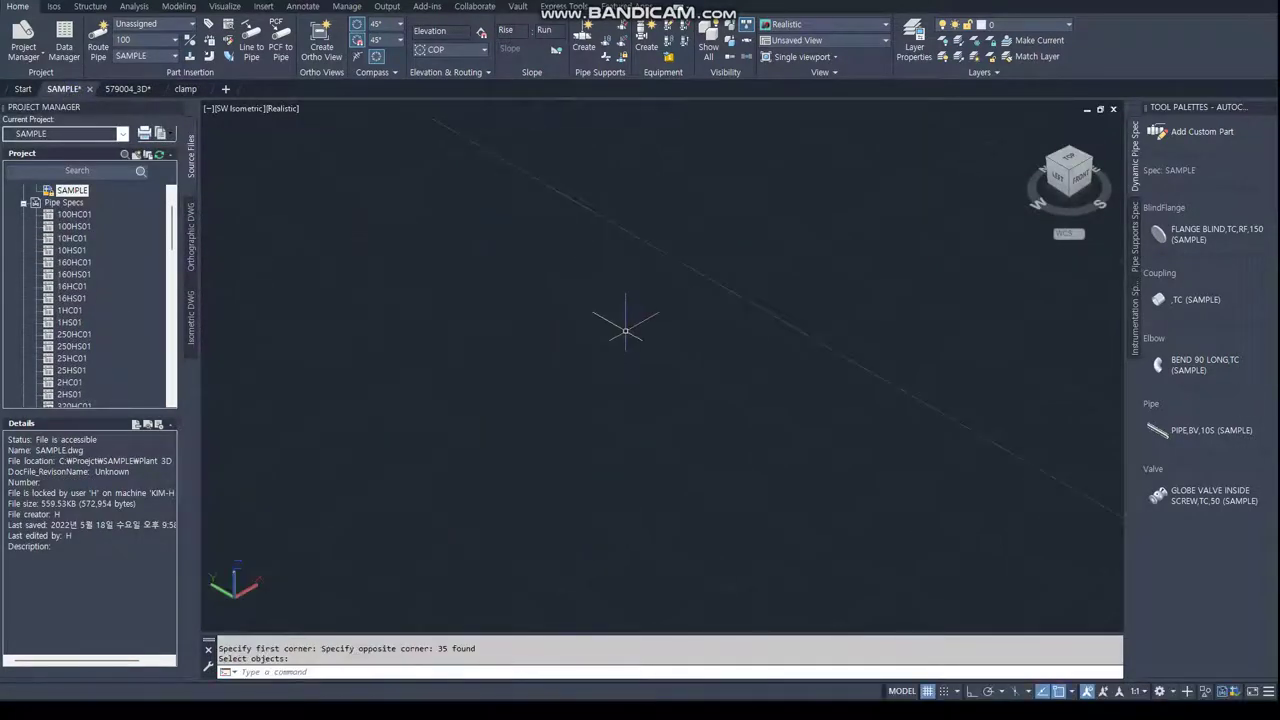
Purge all unused items from the drawing.
type("p")
key("Return")
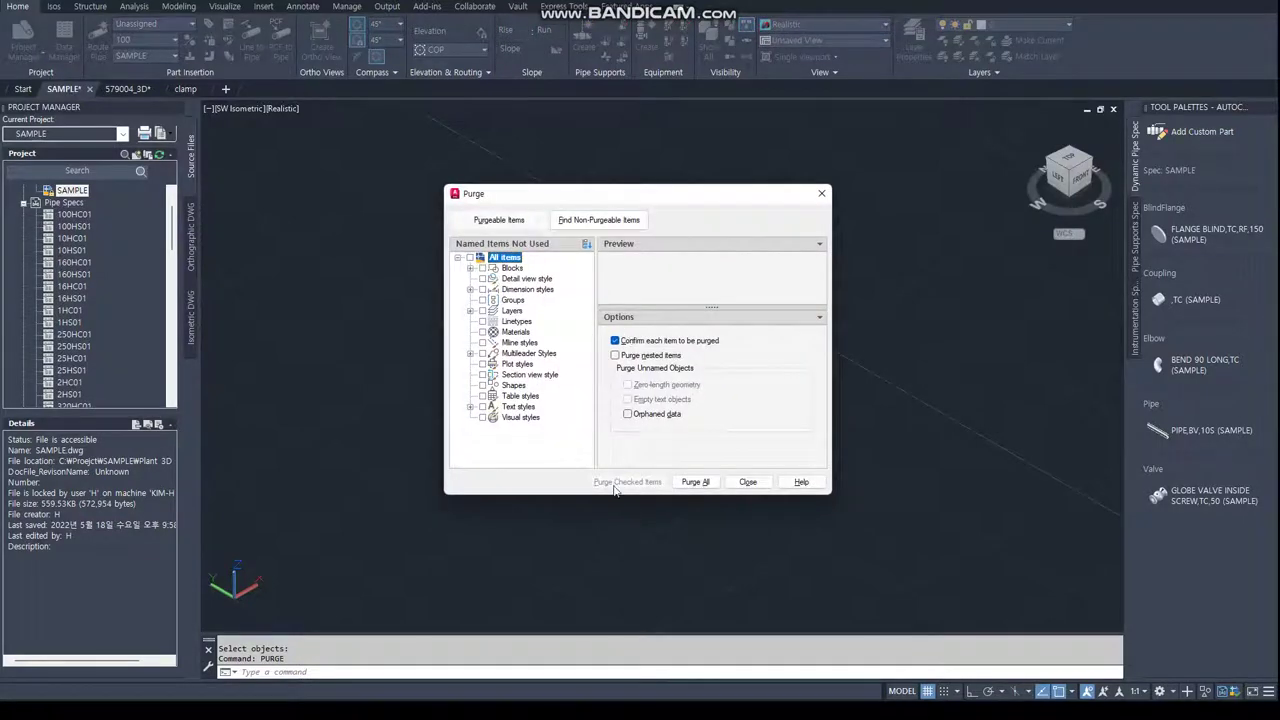
left_click(703, 482)
key("Return")
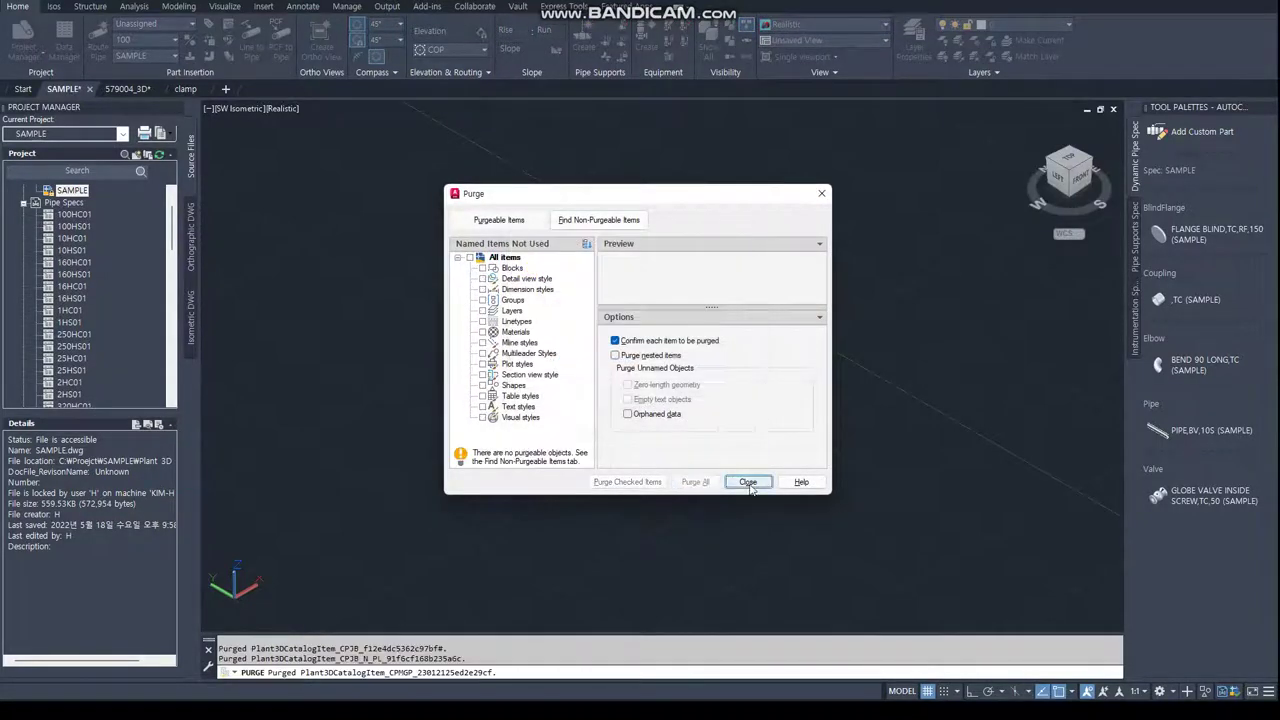
left_click(748, 482)
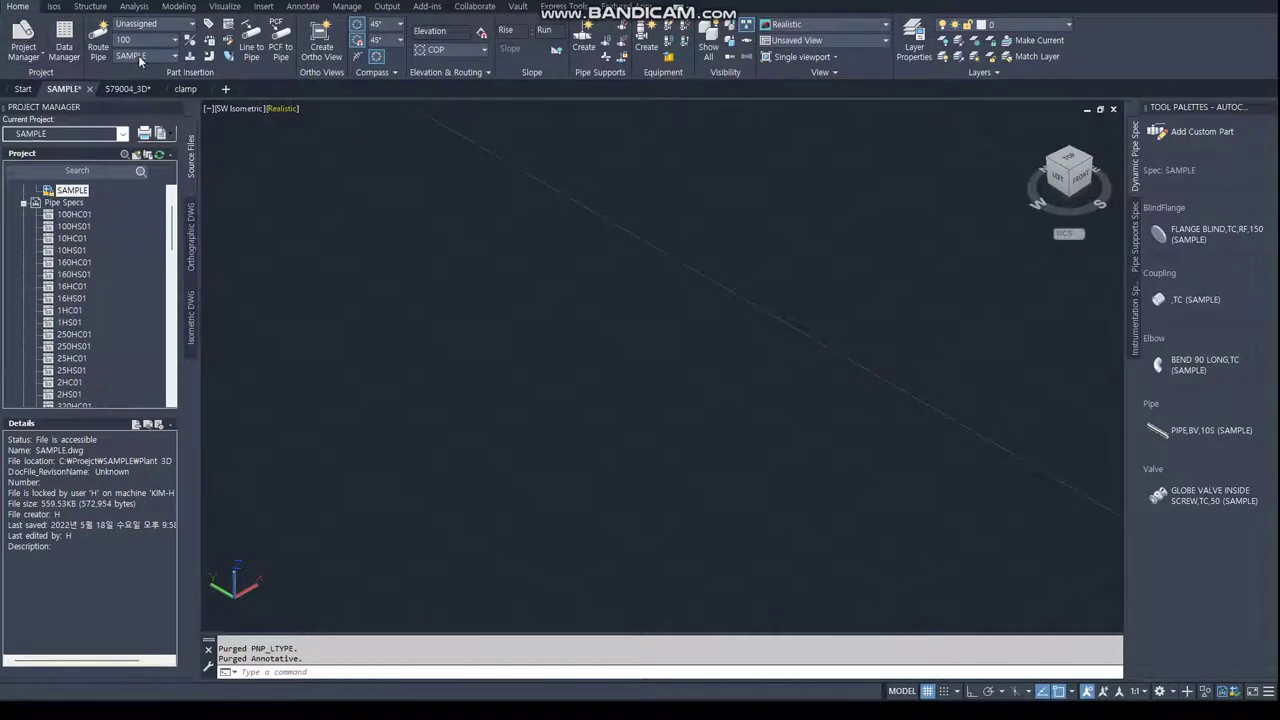
left_click(143, 57)
Switch the active pipe spec to Sch 40 PVC and back to SAMPLE.
left_click(139, 183)
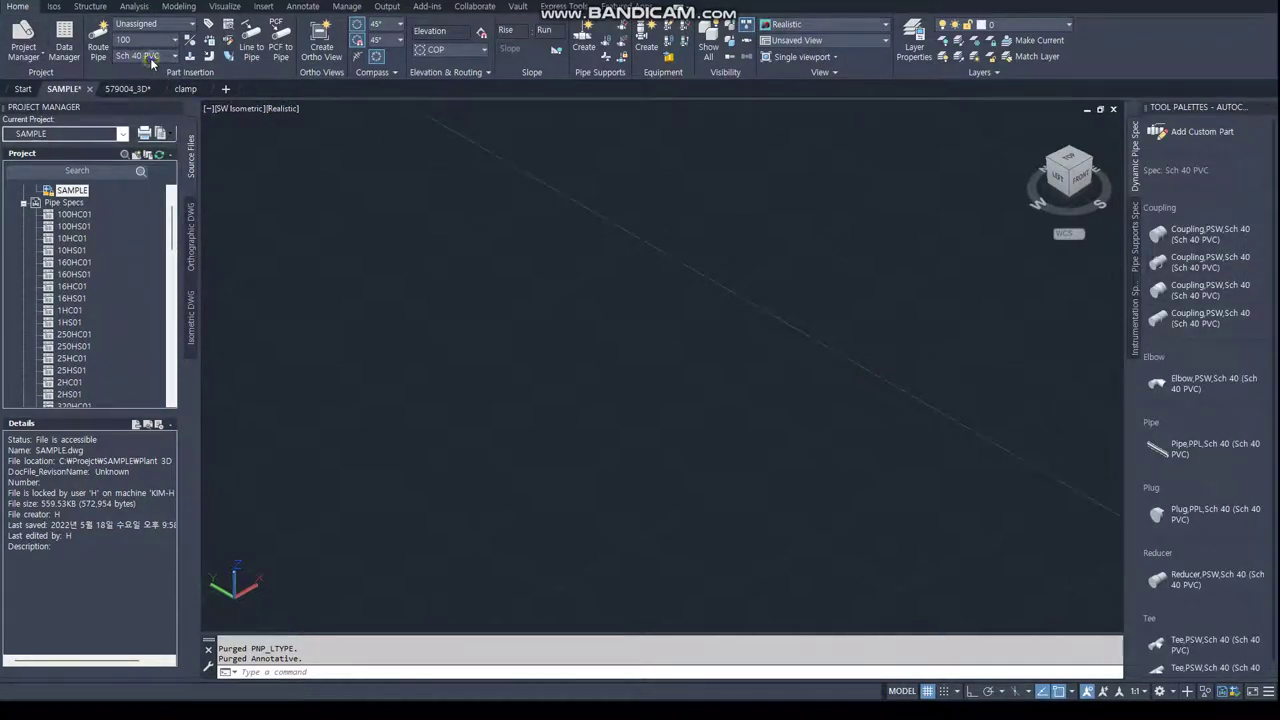
left_click(150, 58)
left_click(154, 174)
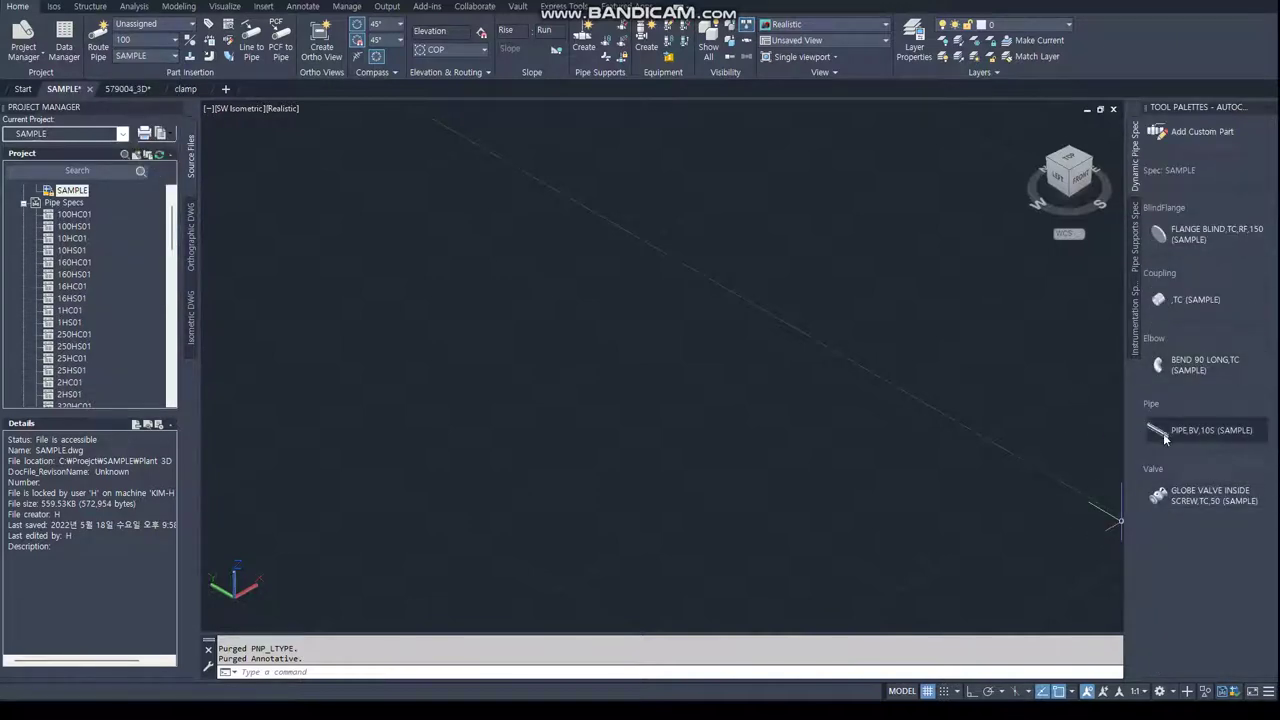
Route a straight pipe run, then cancel when the next segment cannot connect.
left_click(97, 37)
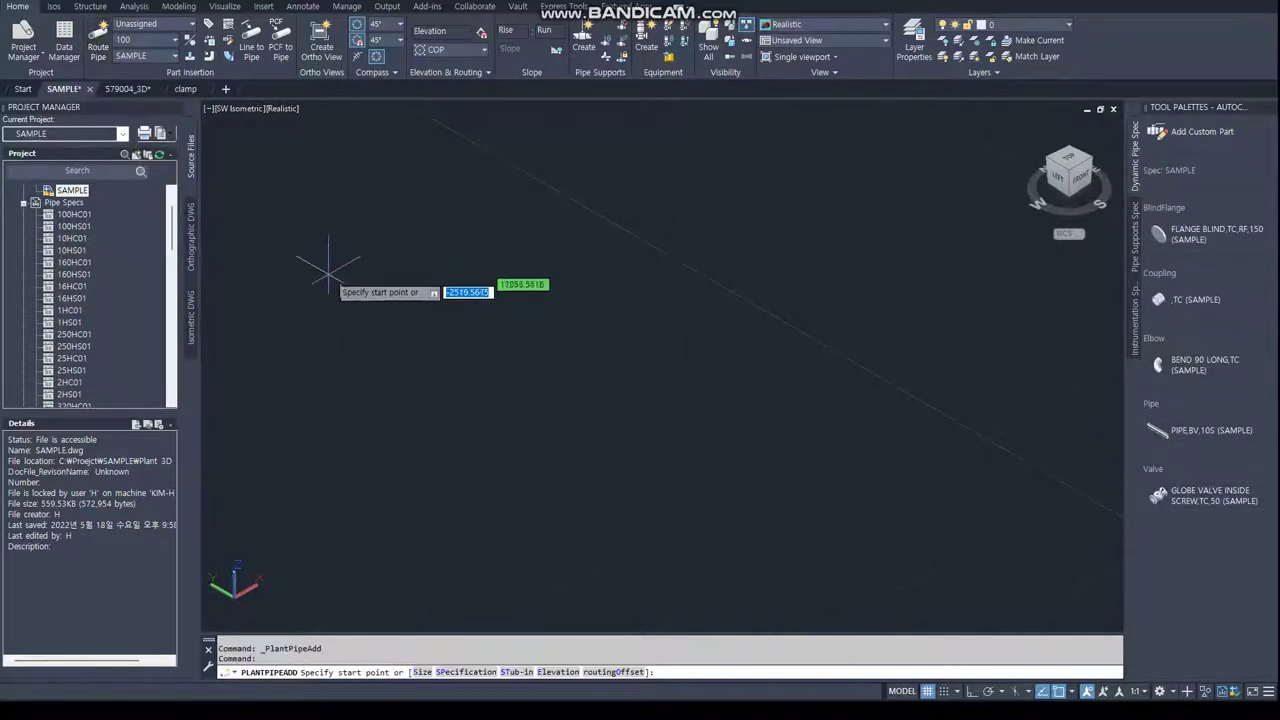
left_click(285, 365)
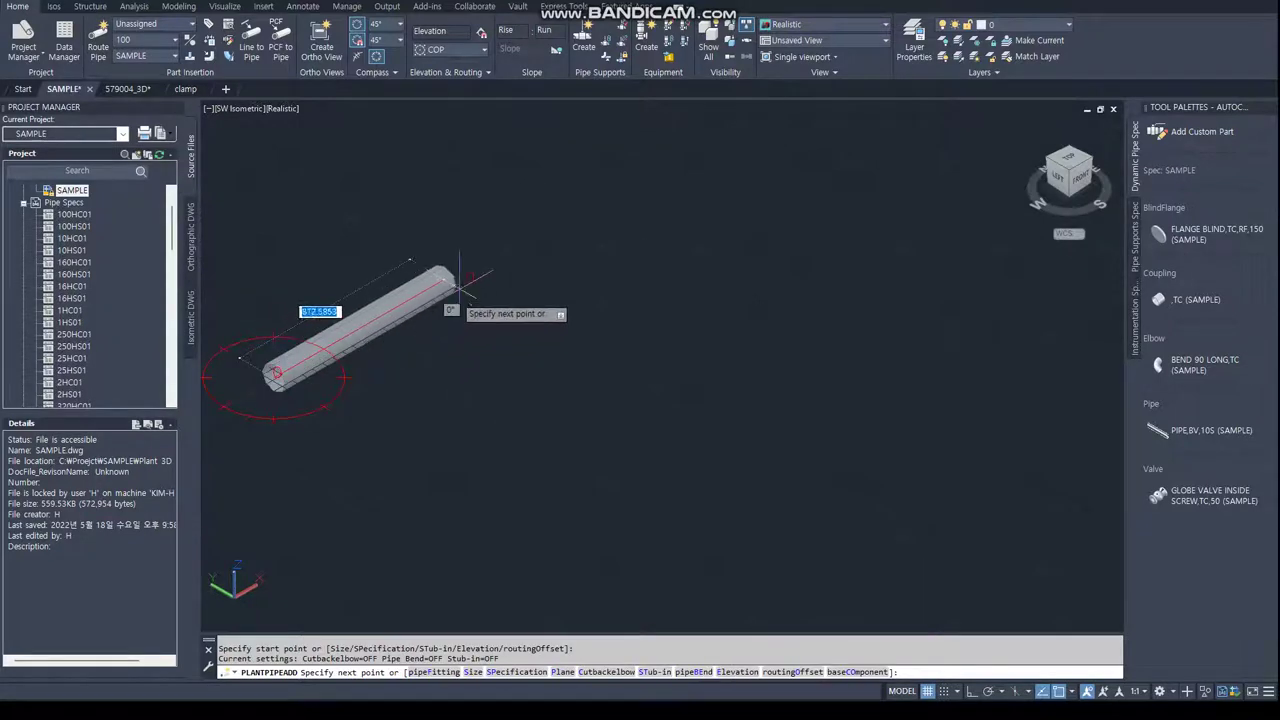
left_click(466, 262)
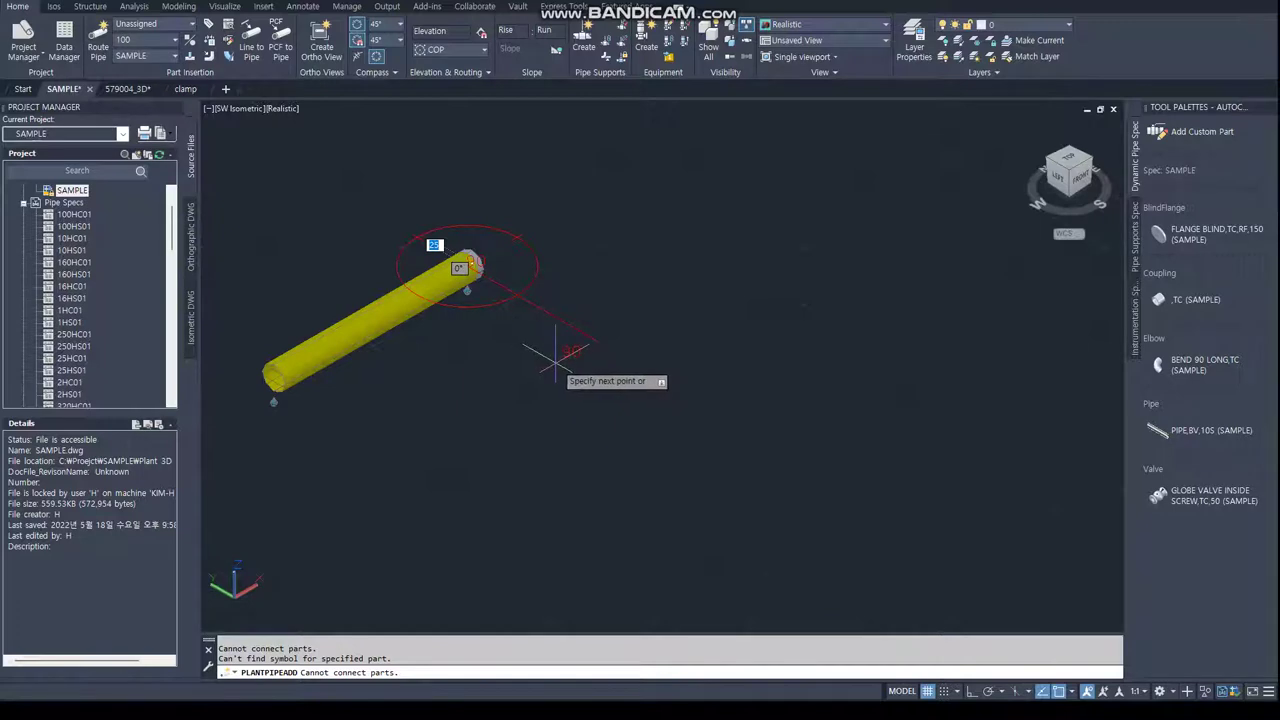
left_click(600, 395)
key("Escape")
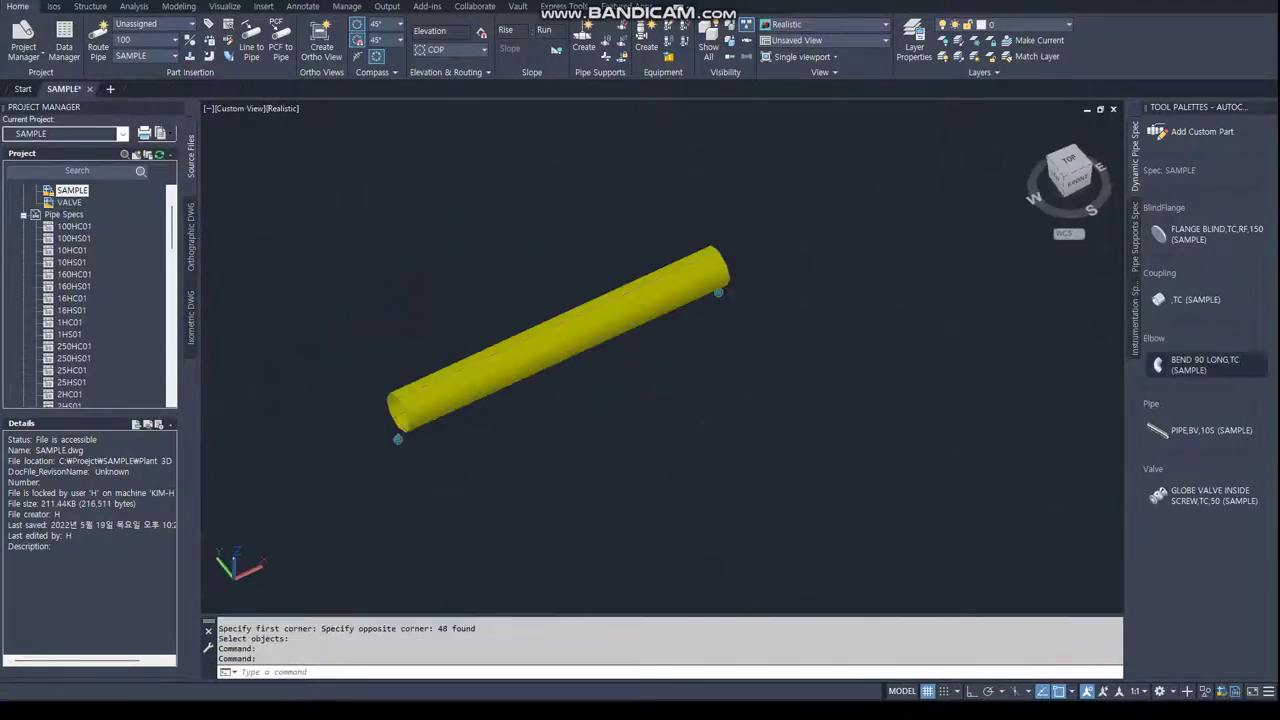
Highlight the 'AP3D 다시 시작' line in Notepad, then run QUIT in Plant 3D.
key("alt+Tab")
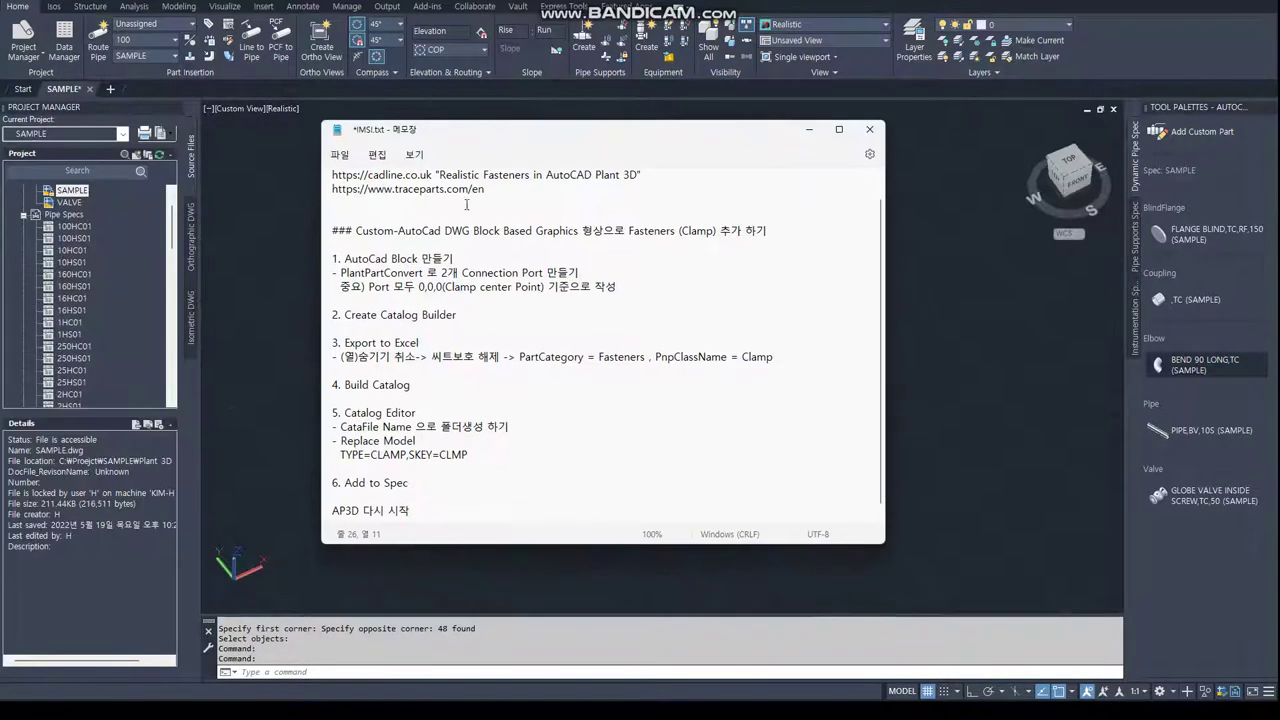
left_click_drag(384, 510, 332, 503)
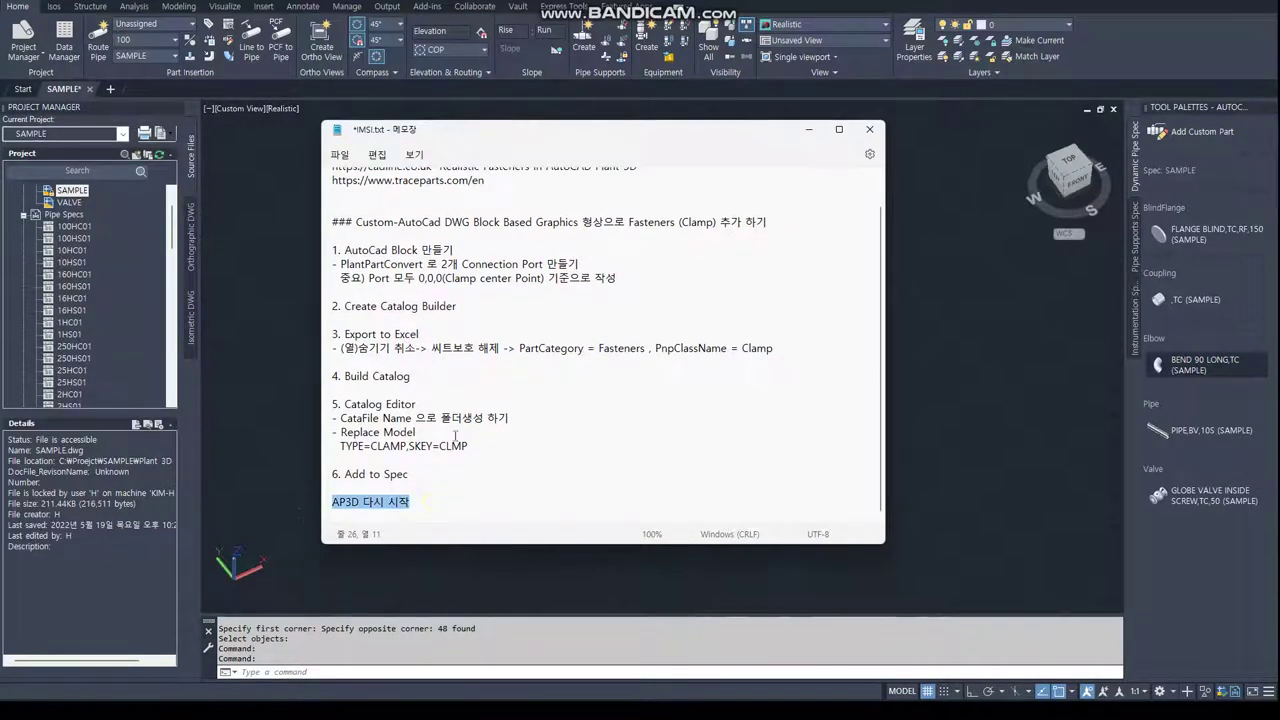
key("alt+Tab")
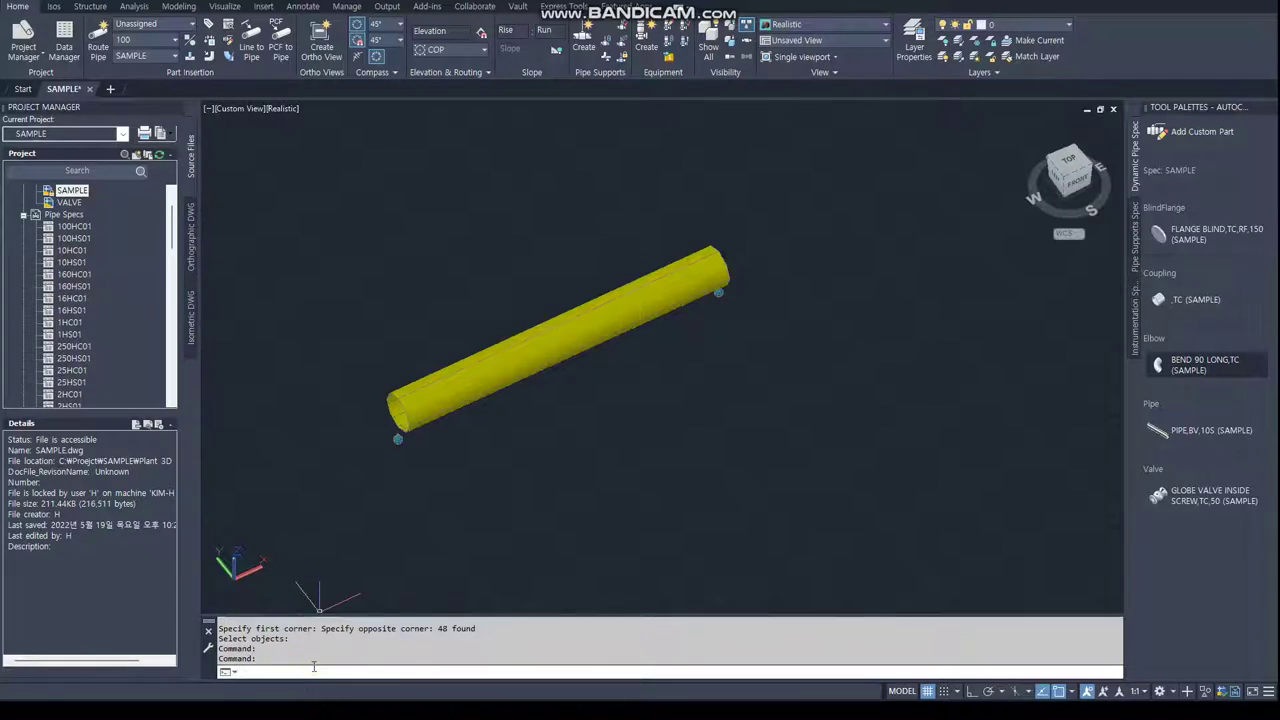
type("QUIT")
key("Return")
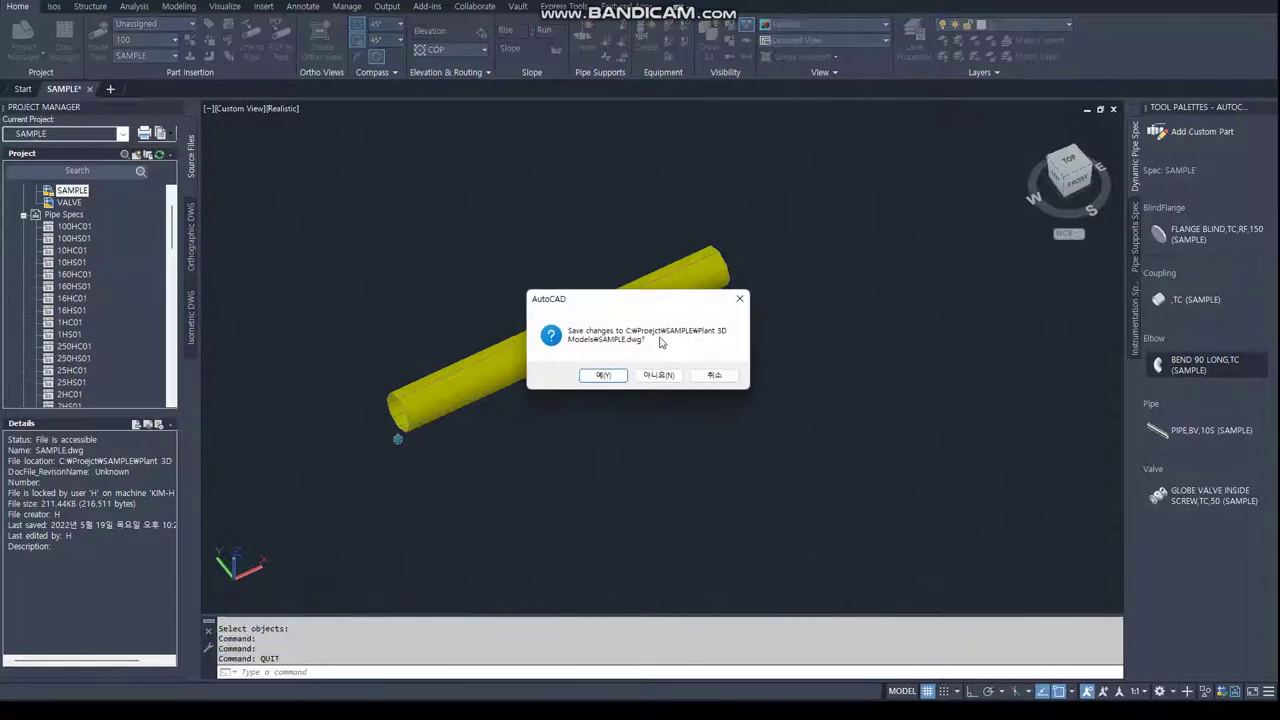
Discard SAMPLE.dwg changes and reopen SAMPLE from the project's Plant 3D Drawings.
left_click(646, 376)
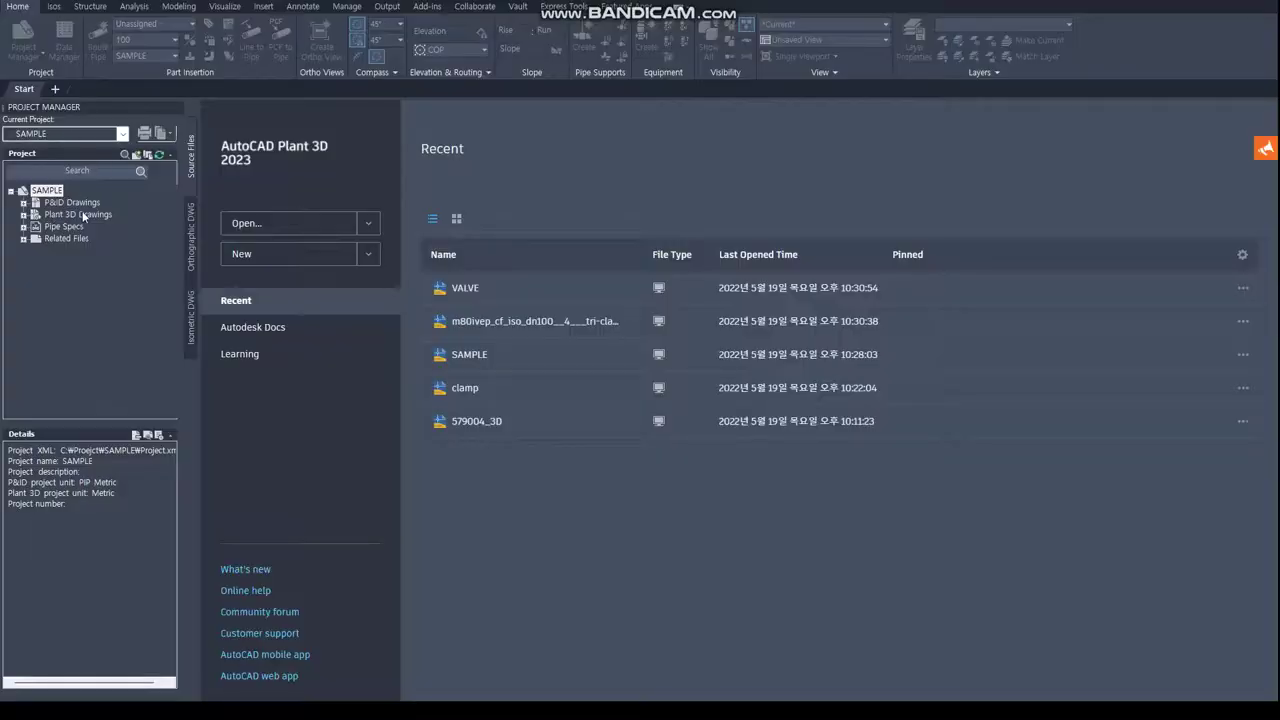
double_click(83, 215)
left_click(72, 239)
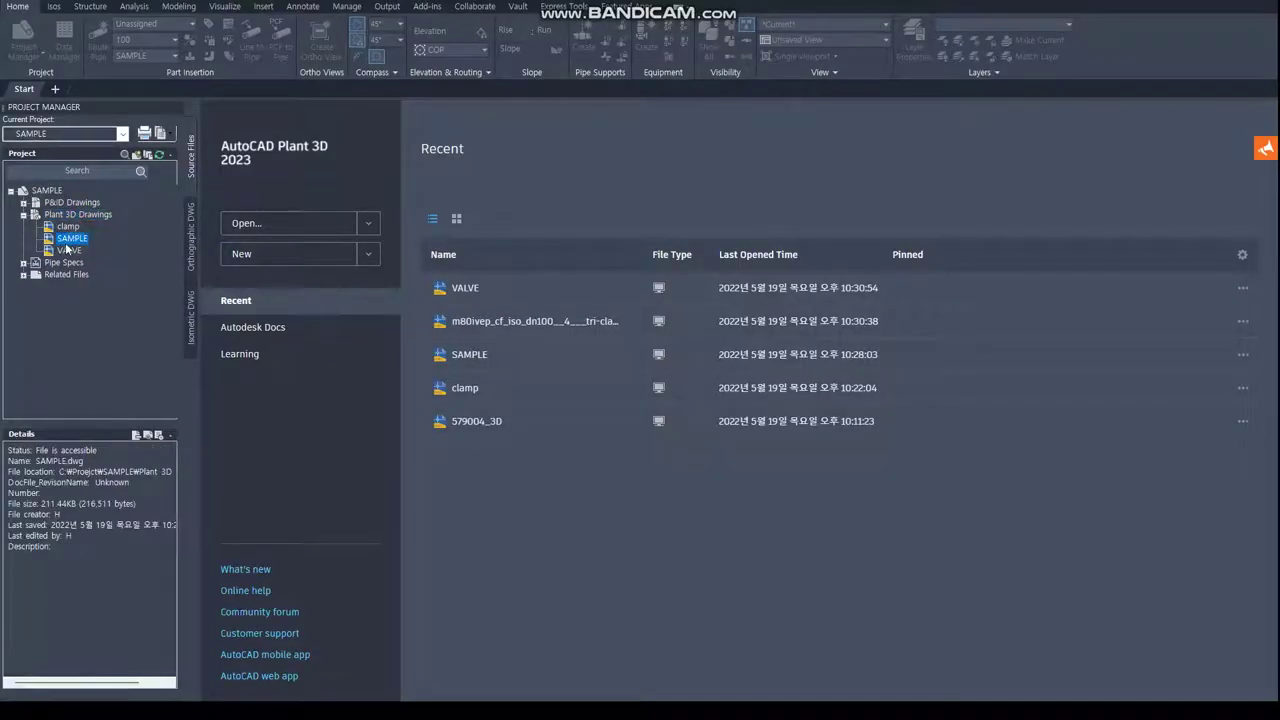
double_click(73, 237)
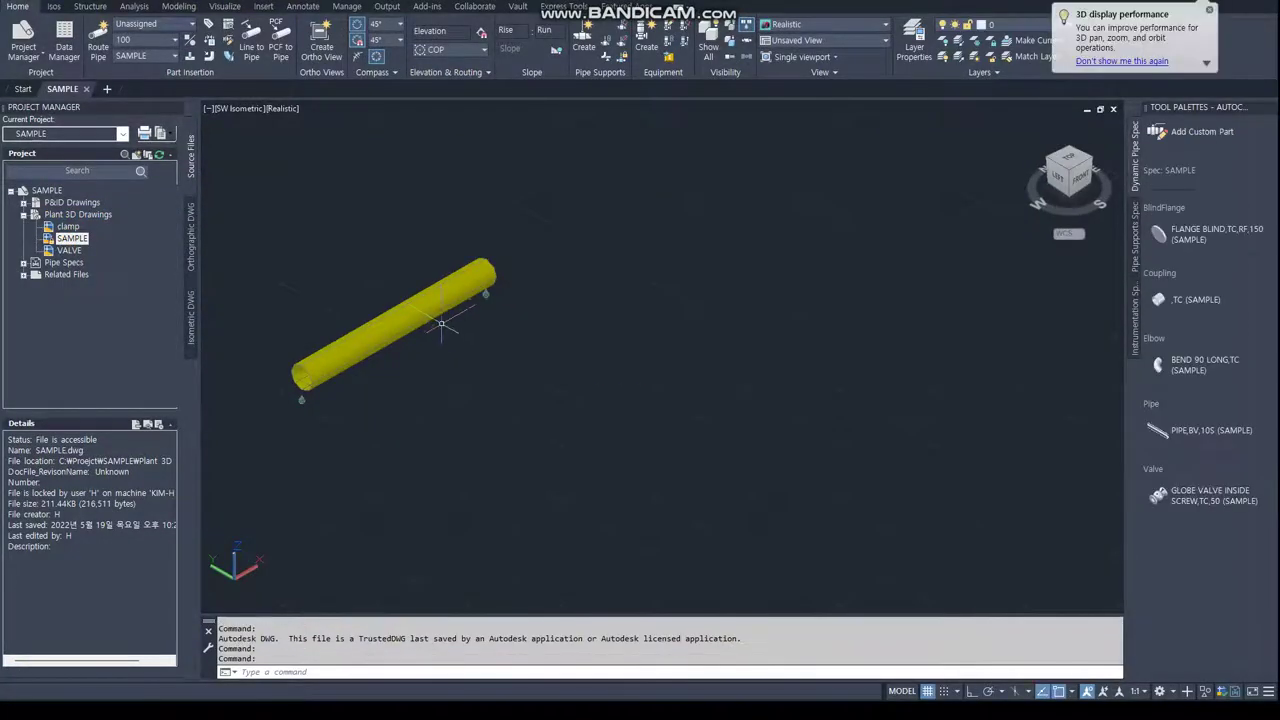
Select the straight pipe and toggle the spec to Sch 40 PVC and back to SAMPLE.
left_click(438, 301)
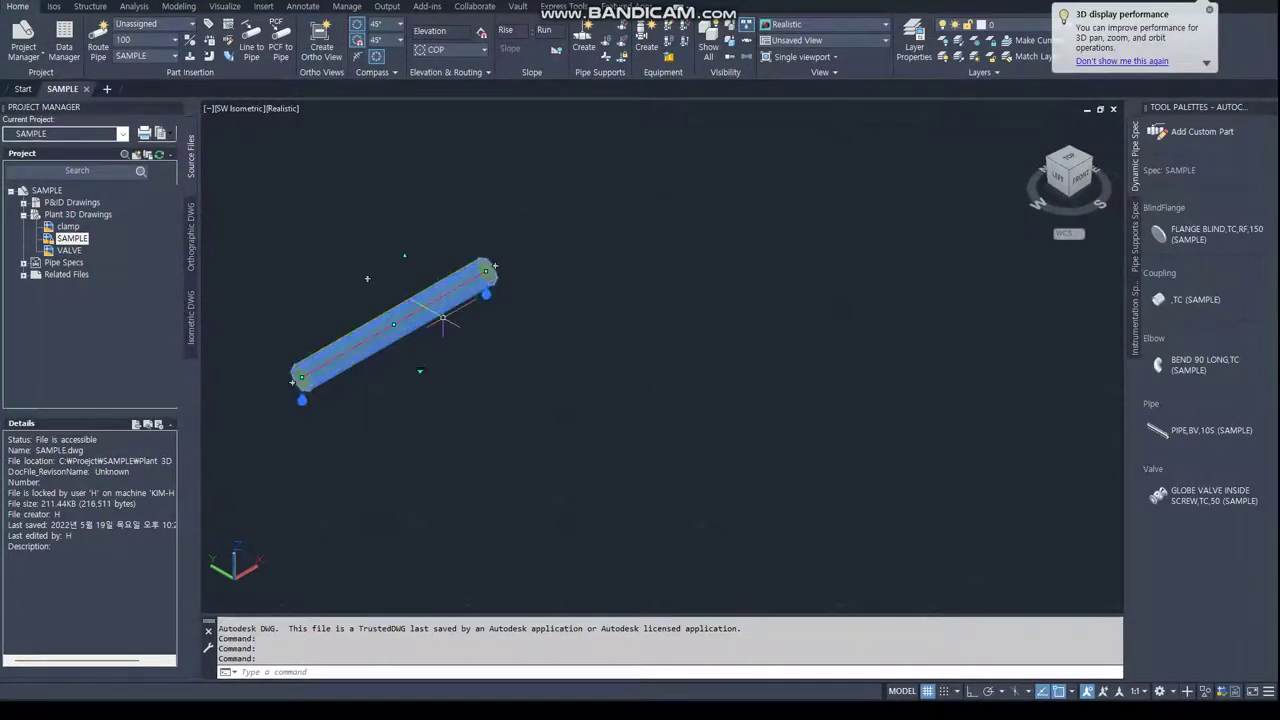
left_click(165, 59)
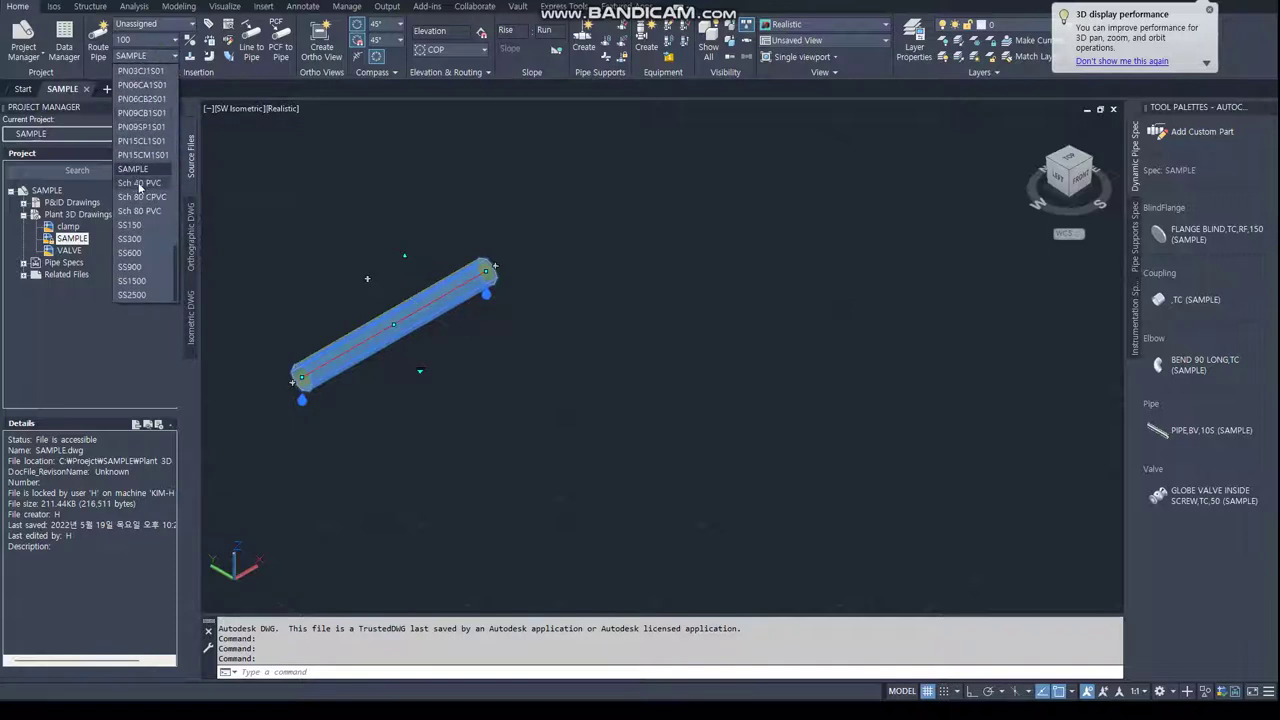
left_click(140, 183)
left_click(152, 57)
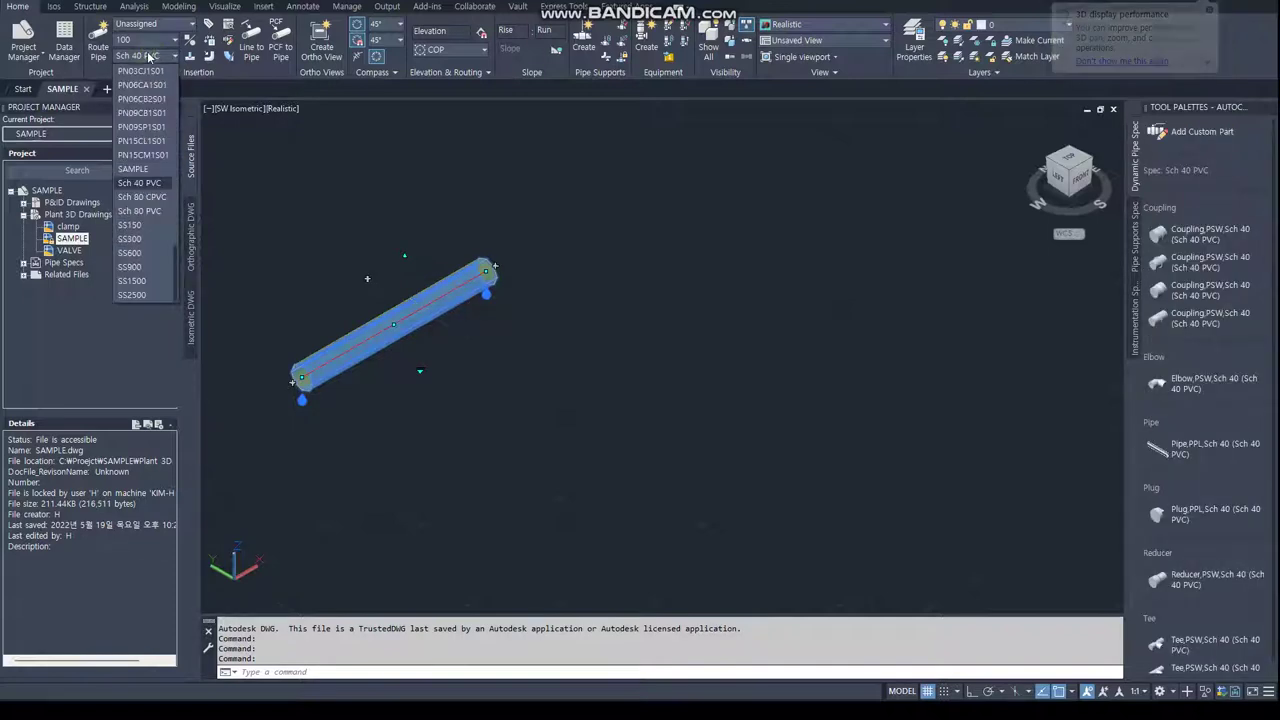
left_click(139, 172)
Route a new multi-elbow pipe run ending in a long straight leg.
left_click(98, 40)
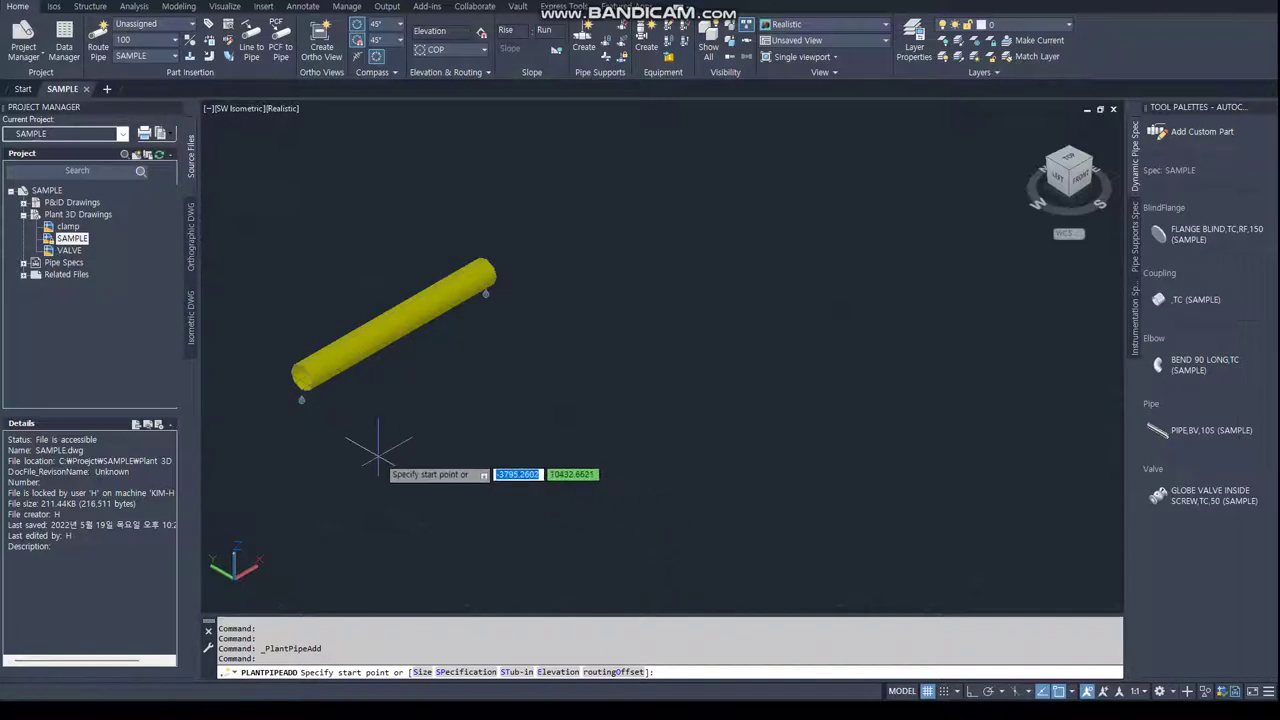
left_click(380, 452)
left_click(471, 406)
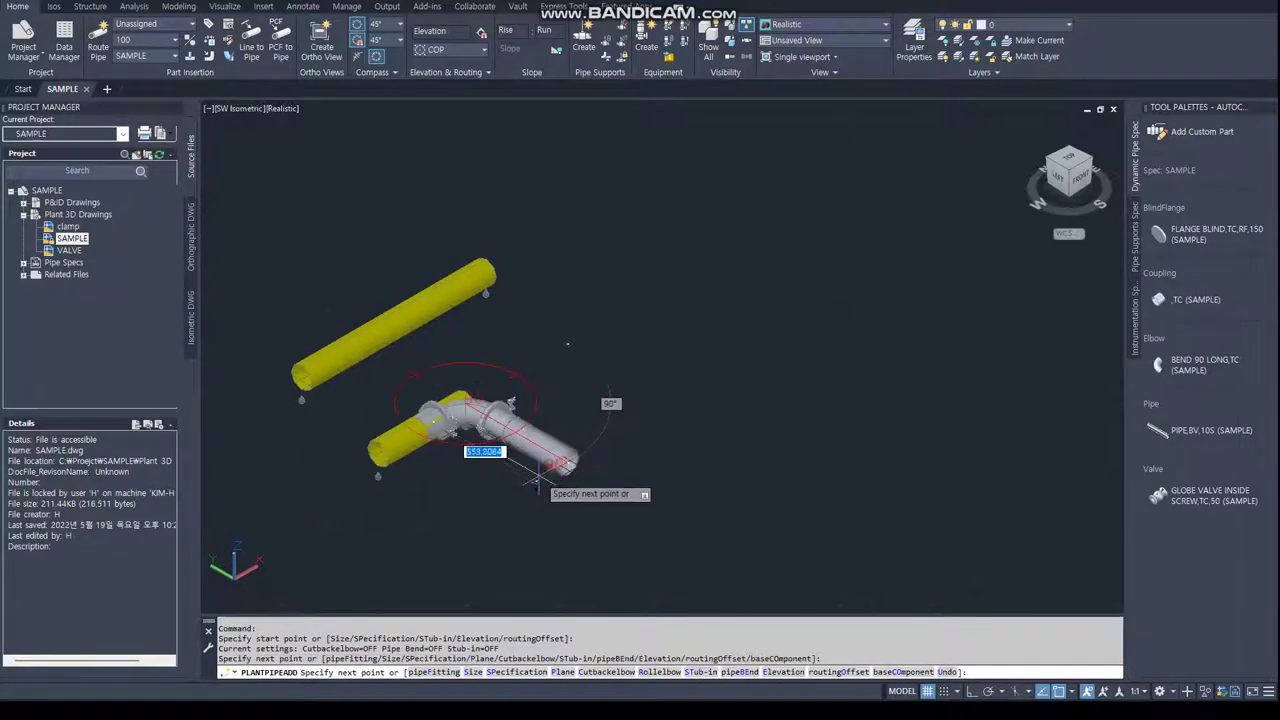
left_click(590, 450)
left_click(652, 418)
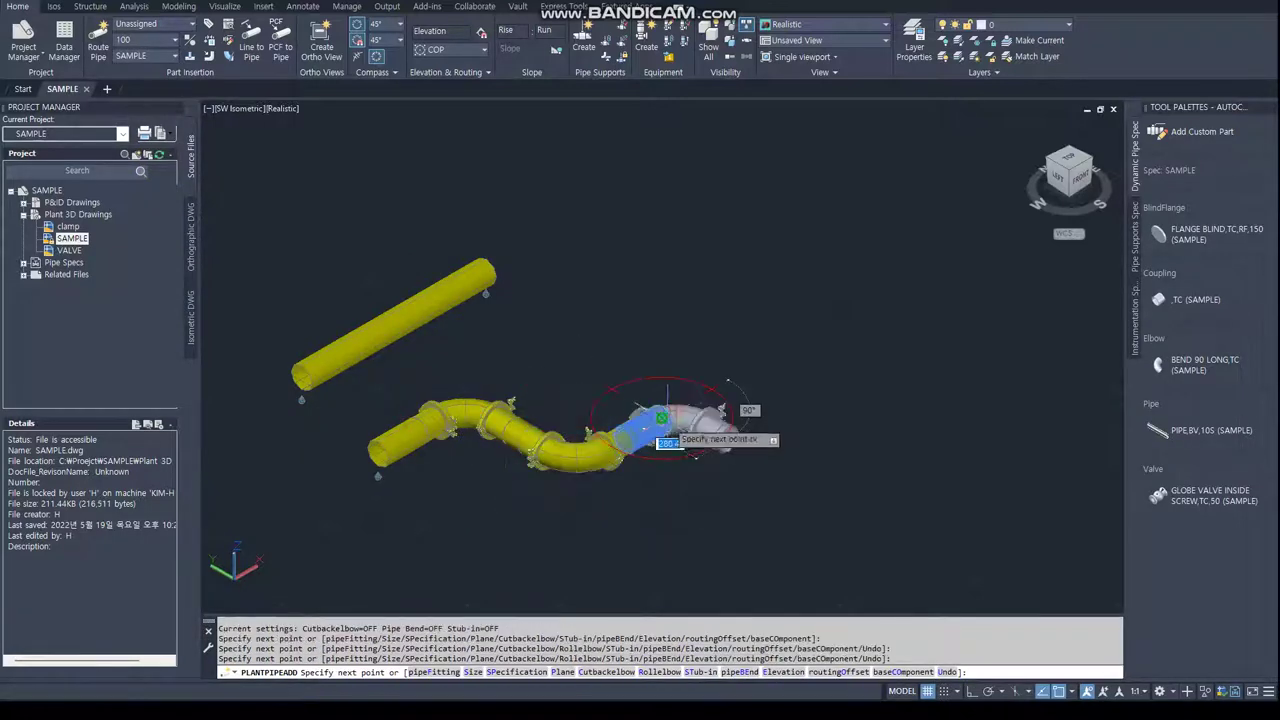
left_click(668, 420)
left_click(676, 505)
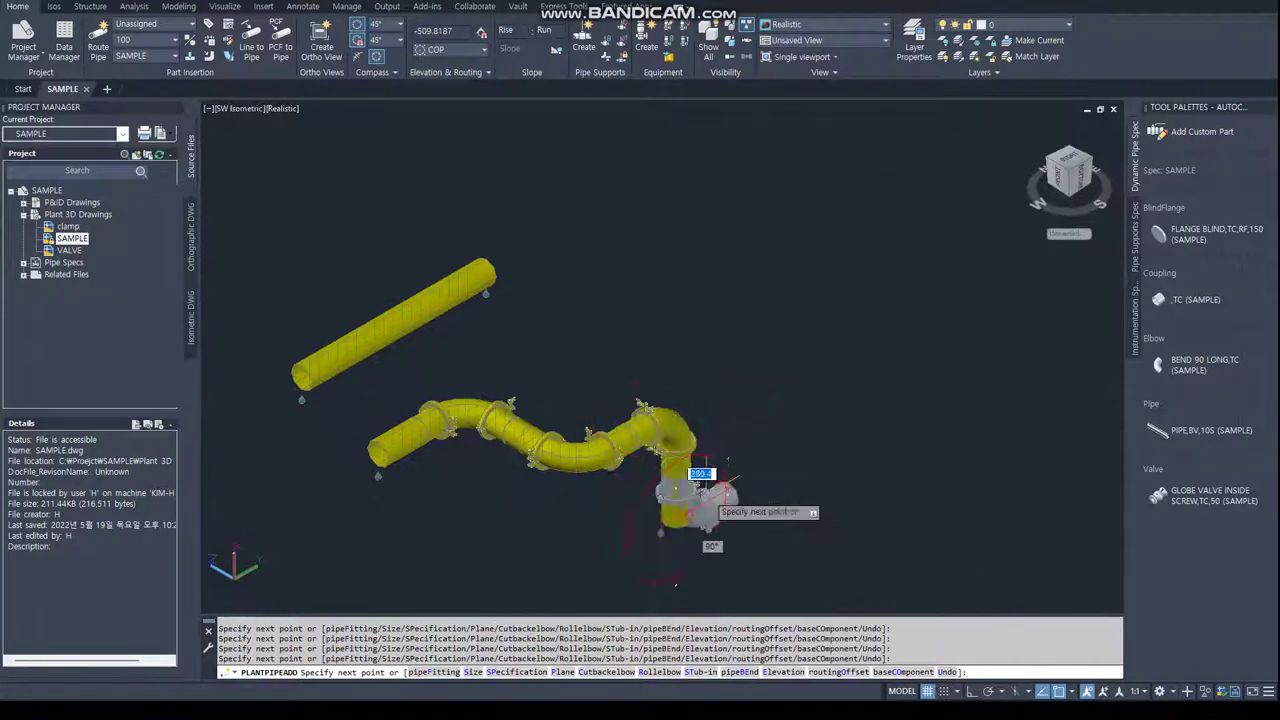
left_click(997, 340)
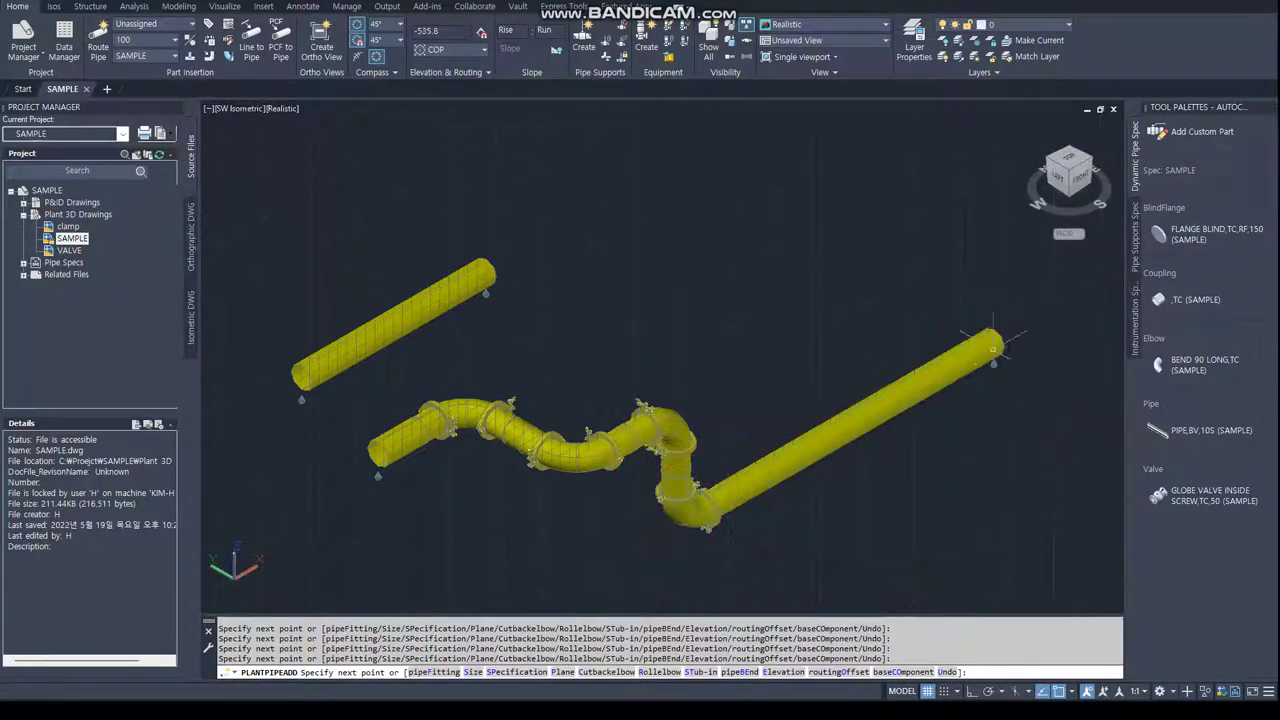
key("Escape")
mouse_move(947, 374)
middle_mouse_down()
mouse_move(707, 364)
mouse_move(687, 344)
middle_mouse_up()
left_click(1196, 299)
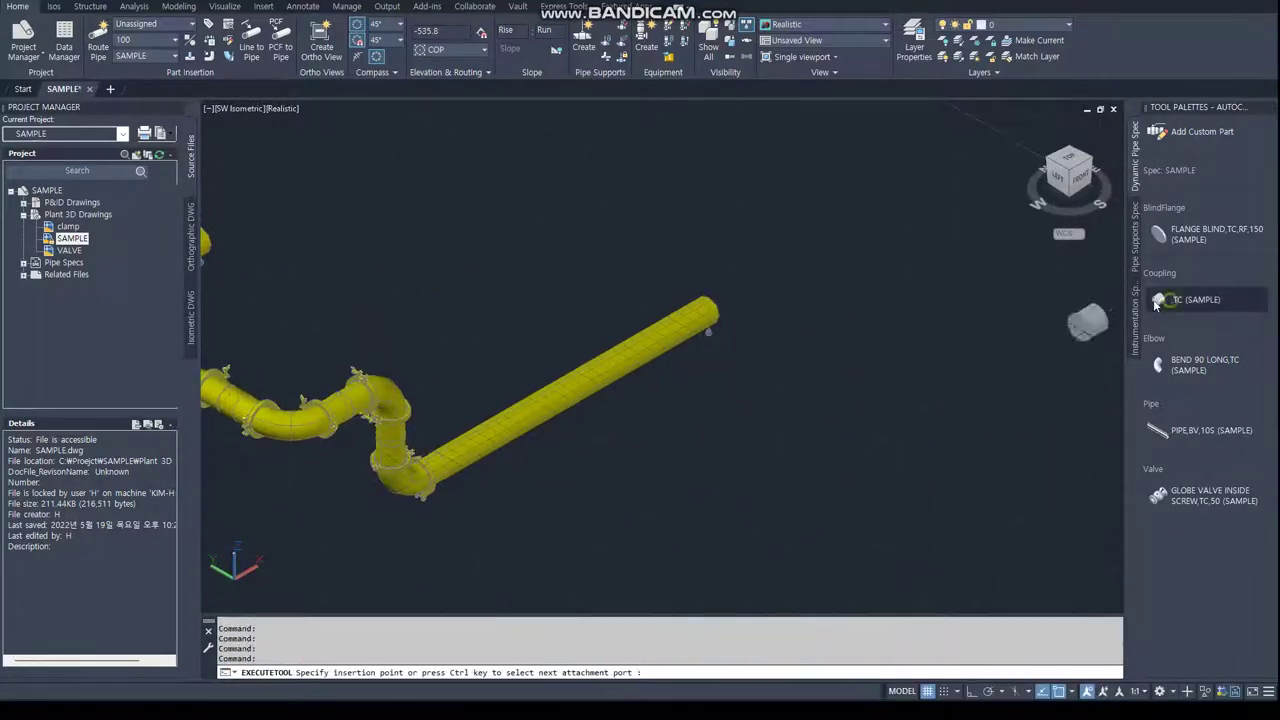
Fit the TC coupling at the new pipe run's open end with default rotation.
left_click(708, 309)
left_click(718, 300)
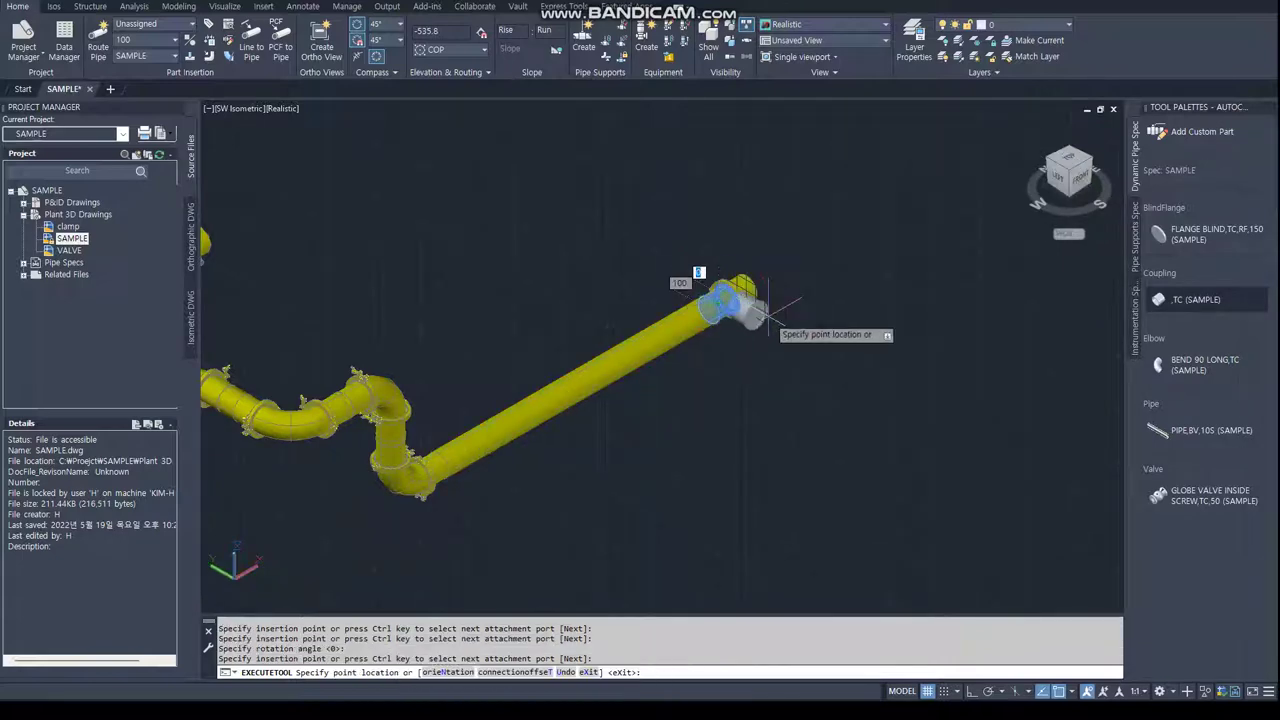
scroll(740, 300, "up", 2)
scroll(745, 300, "up", 3)
key("Escape")
mouse_move(782, 467)
middle_mouse_down("shift")
mouse_move(657, 414)
mouse_move(794, 437)
mouse_move(594, 431)
mouse_move(1000, 443)
middle_mouse_up("shift")
scroll(794, 437, "down", 3)
scroll(594, 431, "up", 2)
Place a GLOBE VALVE INSIDE SCREW,TC,50 on the run's straight leg.
left_click(1210, 495)
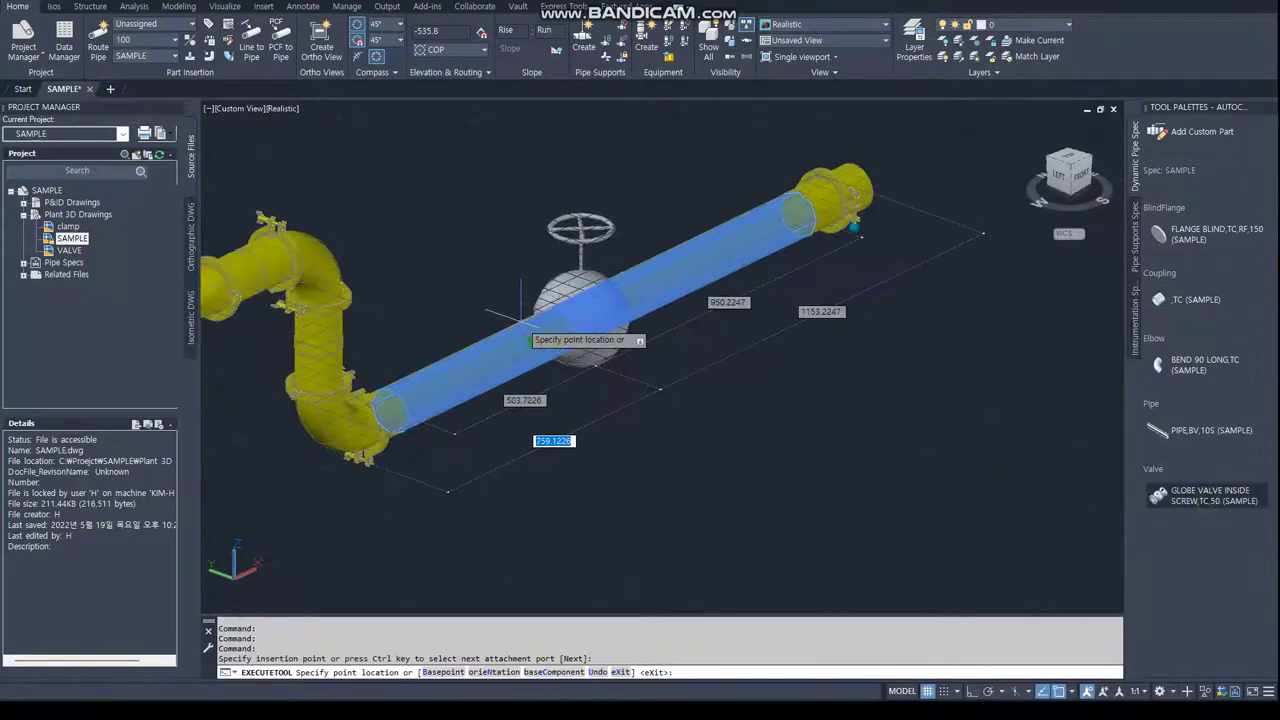
left_click(597, 300)
key("Return")
key("Escape")
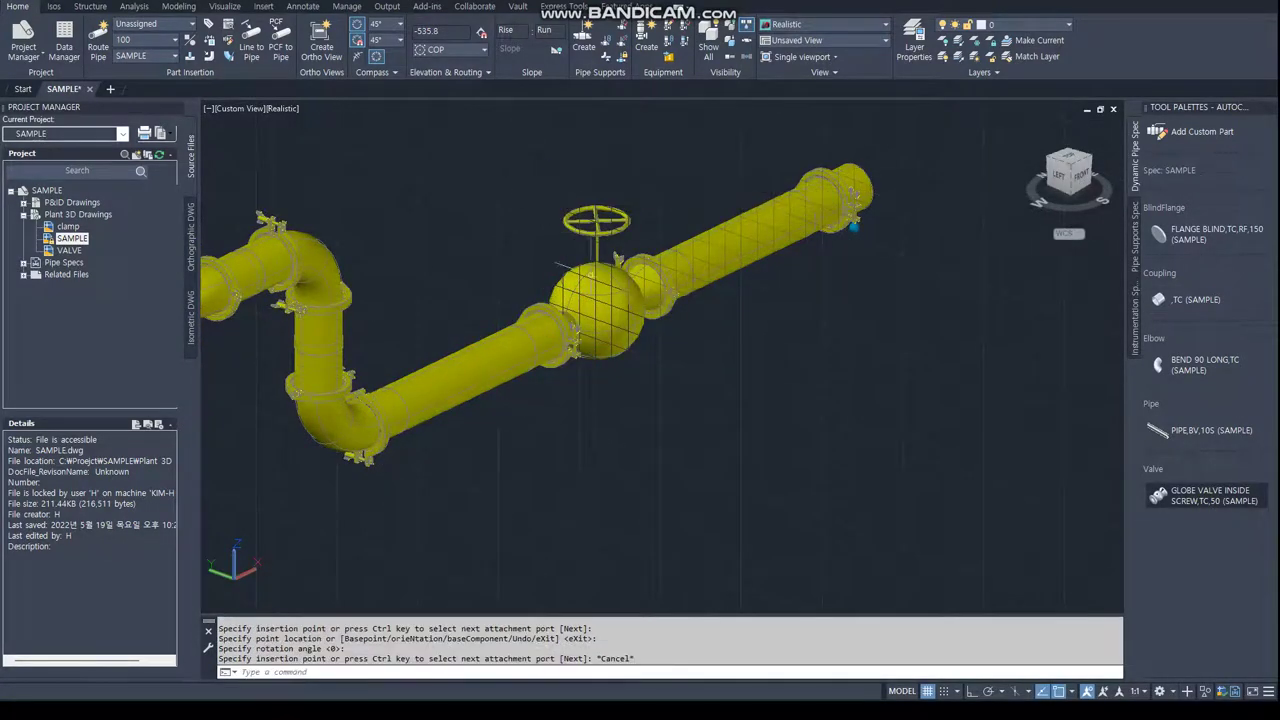
mouse_move(597, 300)
middle_mouse_down("shift")
mouse_move(519, 330)
mouse_move(710, 365)
middle_mouse_up("shift")
Orbit the tri-clamp valve model to isometric and open the VALVE drawing's Project Manager options.
scroll(710, 365, "up", 2)
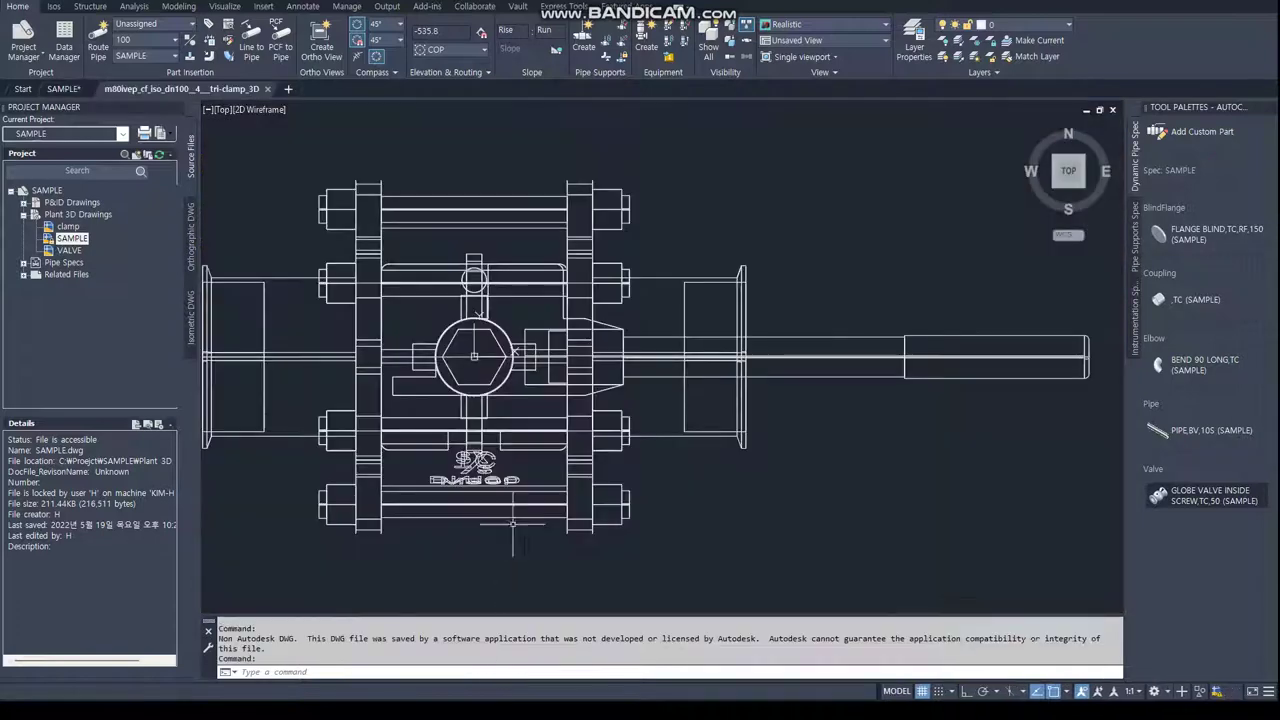
mouse_move(512, 372)
middle_mouse_down("shift")
mouse_move(785, 440)
mouse_move(666, 451)
mouse_move(330, 267)
middle_mouse_up("shift")
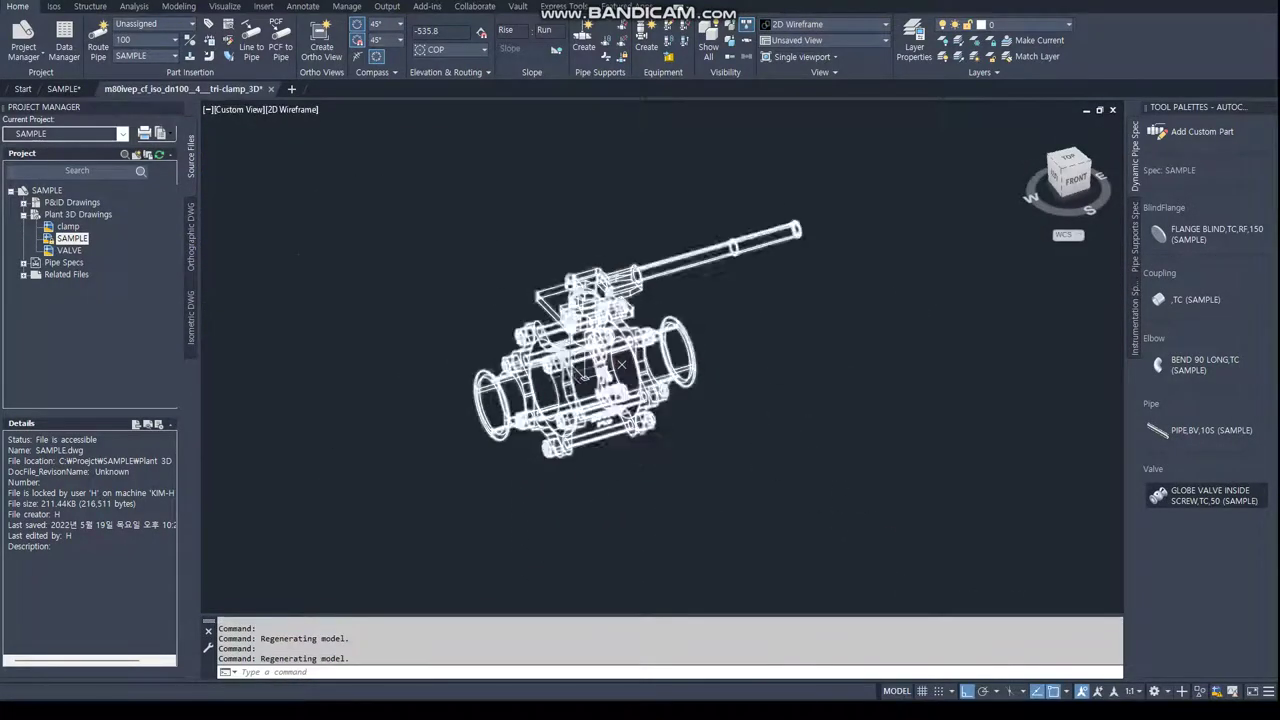
right_click(66, 252)
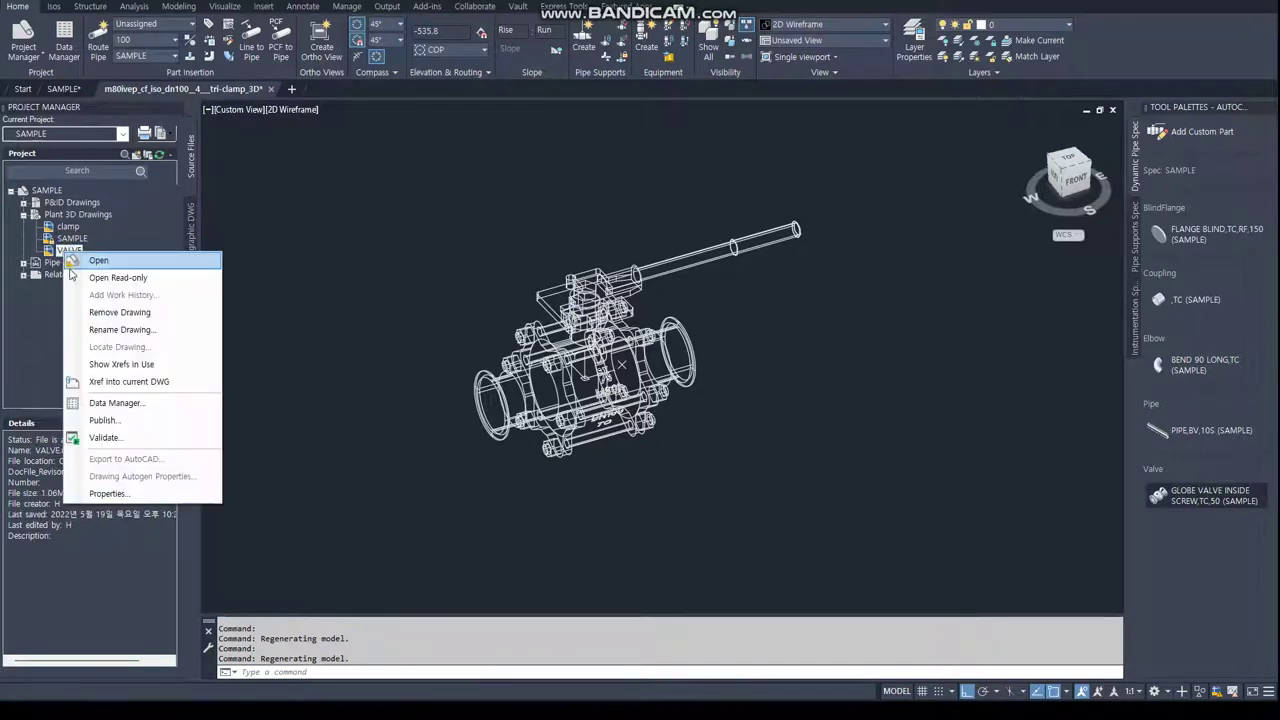
Remove the VALVE drawing from the project and start a new project drawing.
left_click(119, 312)
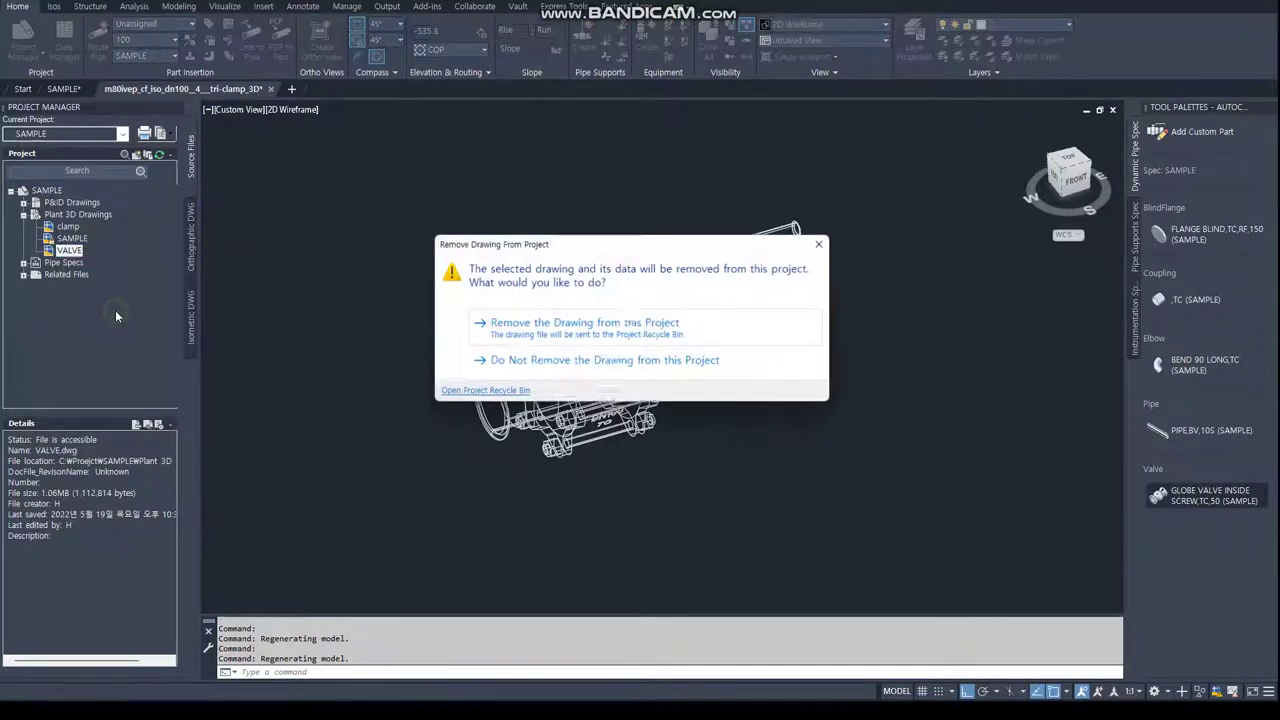
key("Return")
right_click(78, 214)
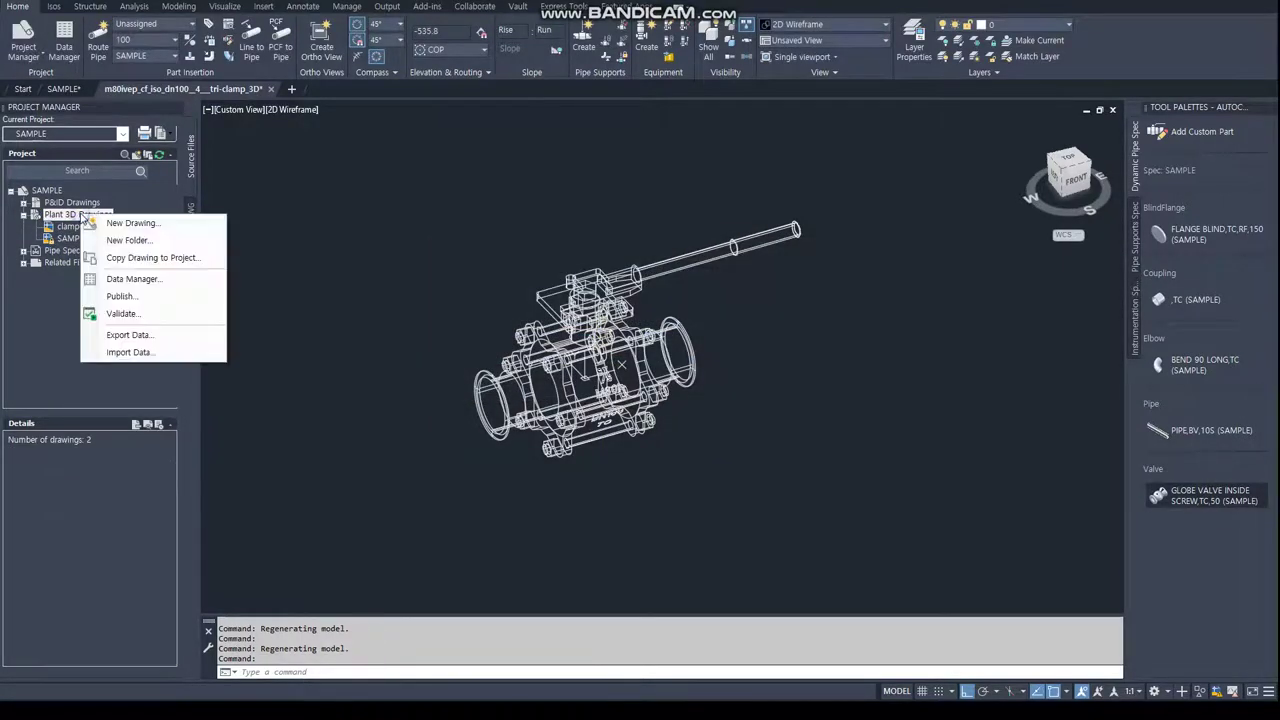
left_click(141, 226)
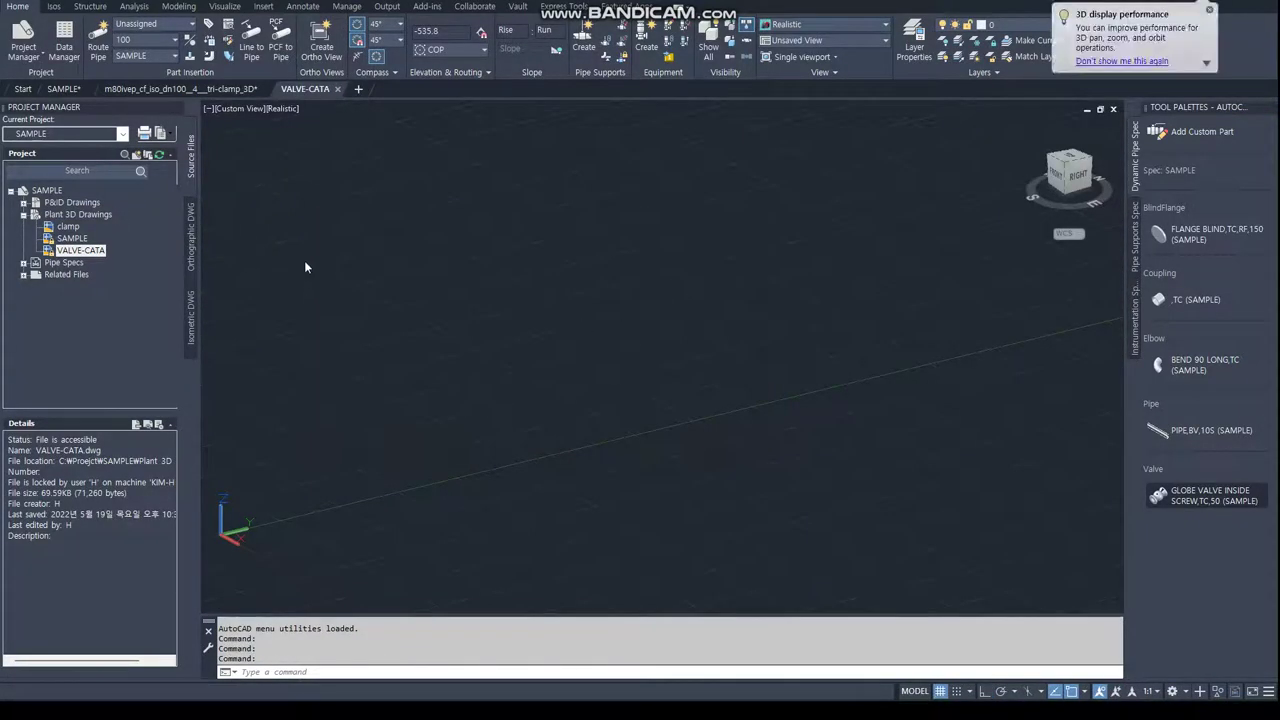
Copy the whole tri-clamp valve model with base point 0,0,0.
left_click(150, 88)
key("ctrl+a")
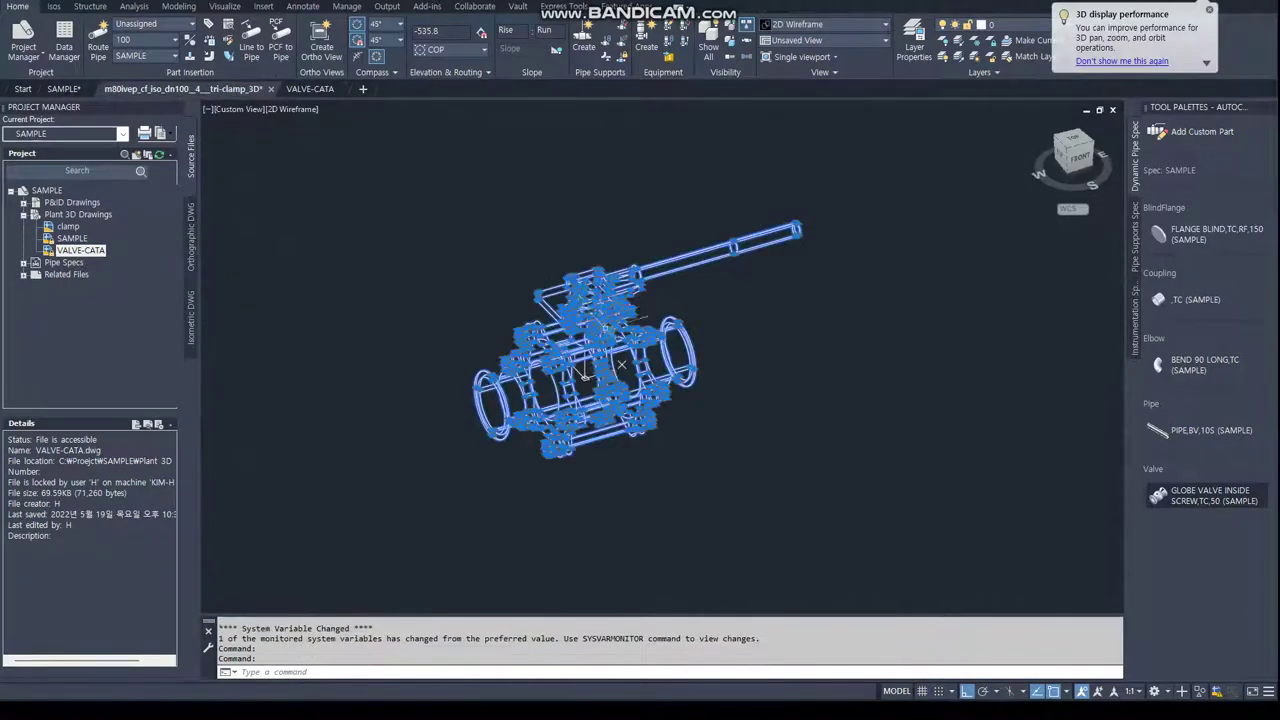
left_click(883, 545)
left_click(350, 185)
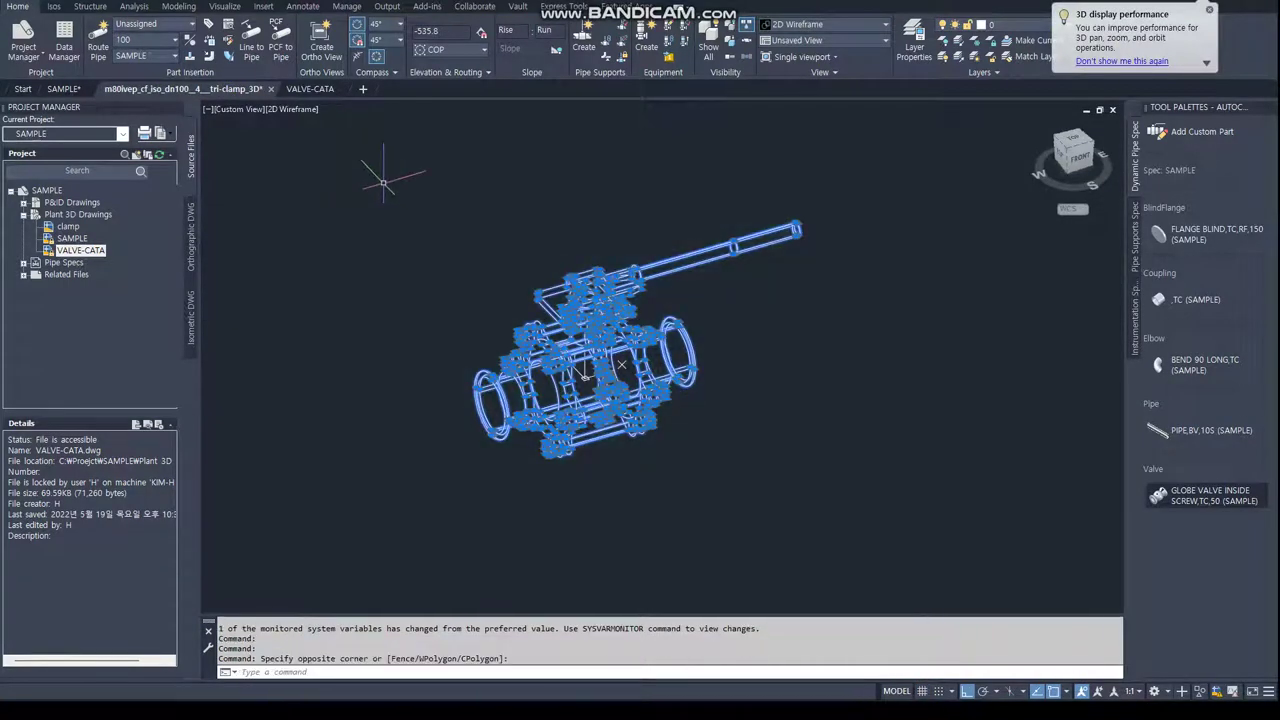
key("ctrl+shift+c")
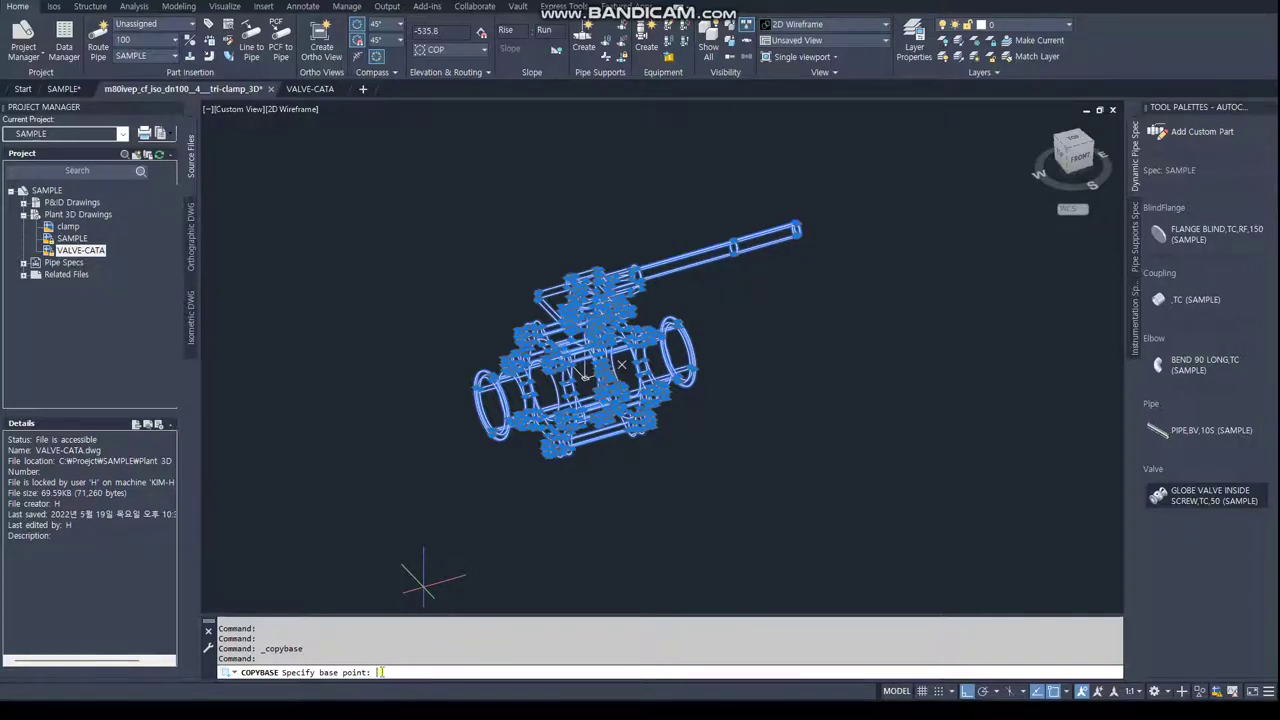
type("0,0,")
key("Return")
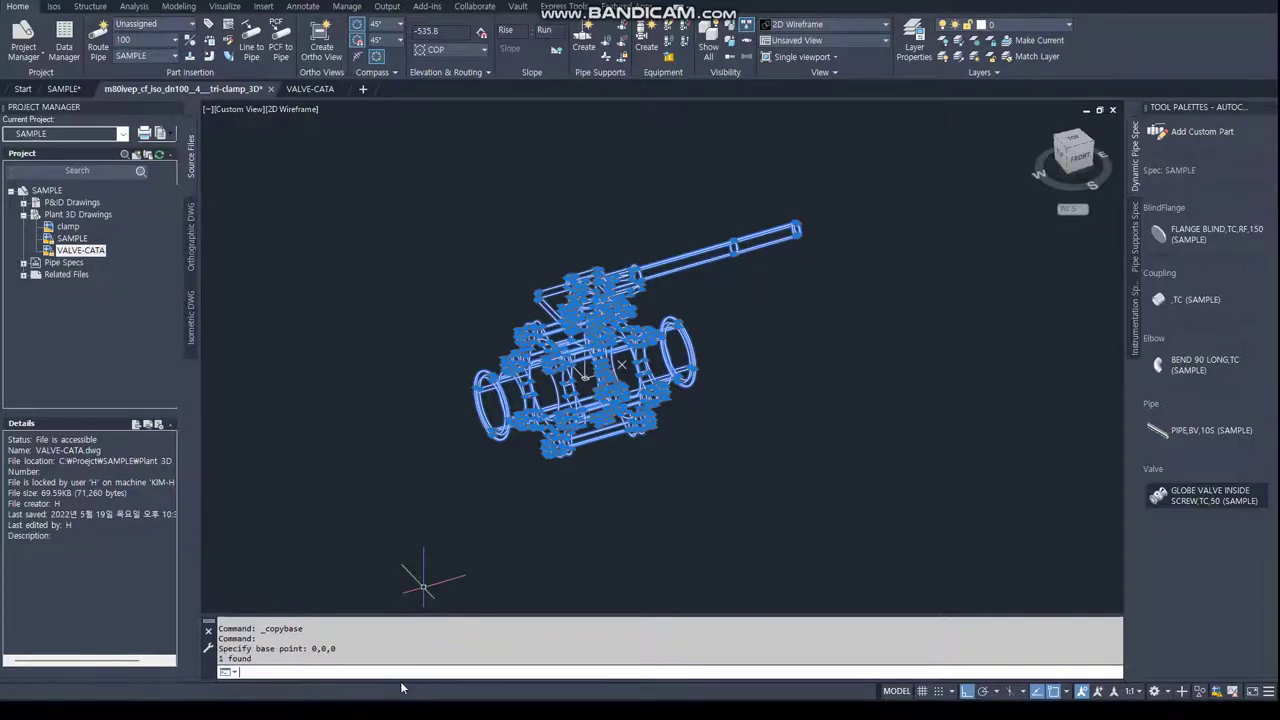
Paste the valve as a block into VALVE-CATA at 0,0,0 and zoom out to show it.
left_click(310, 90)
key("ctrl+shift+v")
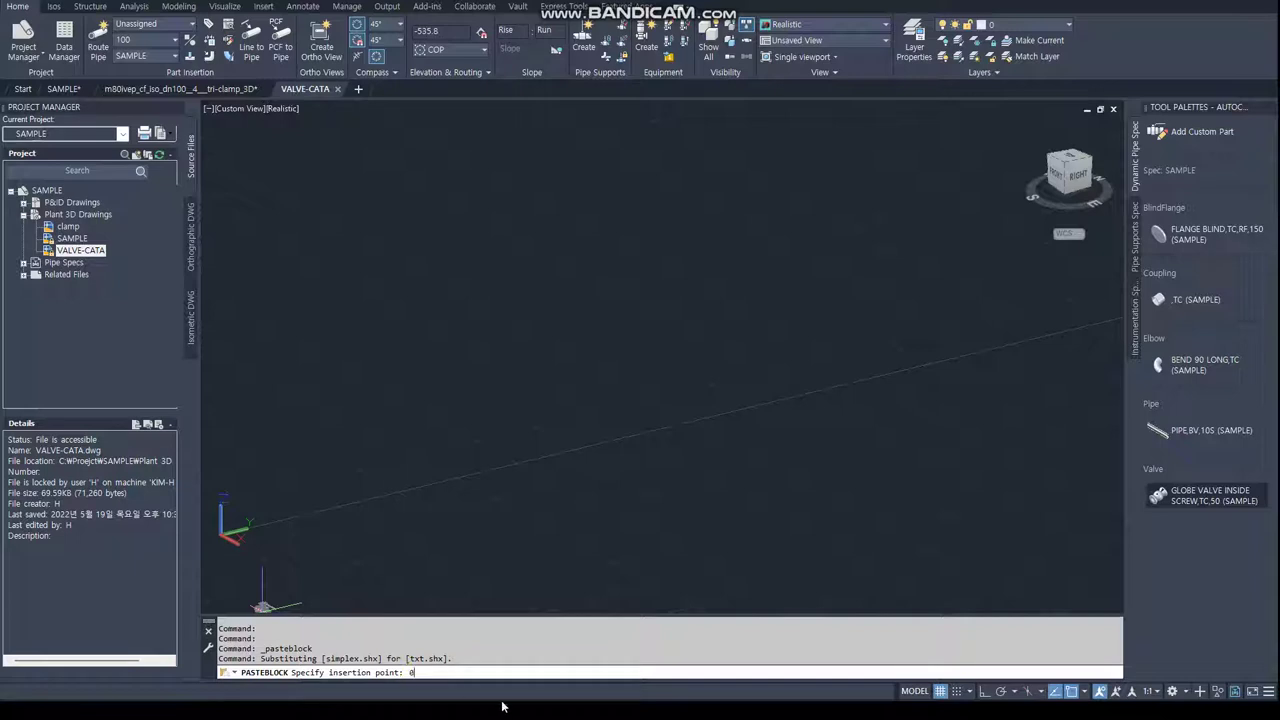
key("Return")
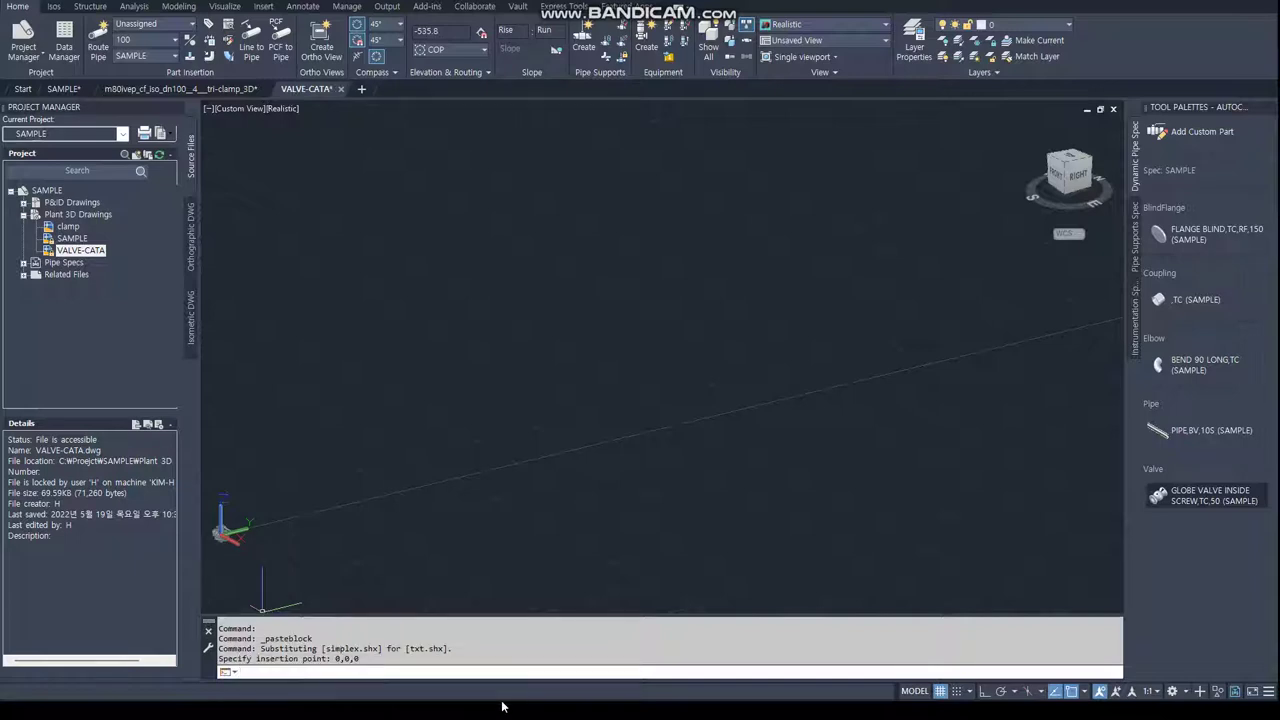
type("z")
key("Return")
Zoom to All, orbit the view, and explode the pasted valve block.
type("a")
key("Return")
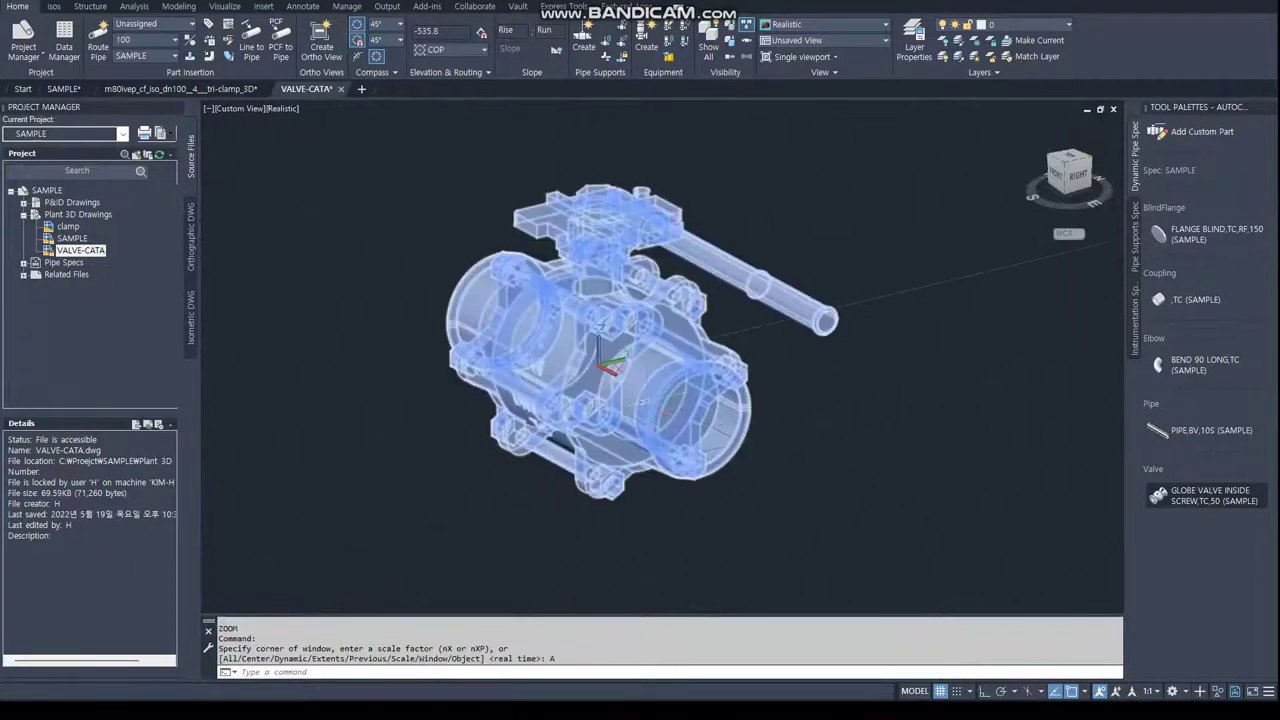
mouse_move(700, 420)
middle_mouse_down("shift")
mouse_move(851, 427)
mouse_move(808, 408)
middle_mouse_up("shift")
type("EXPL")
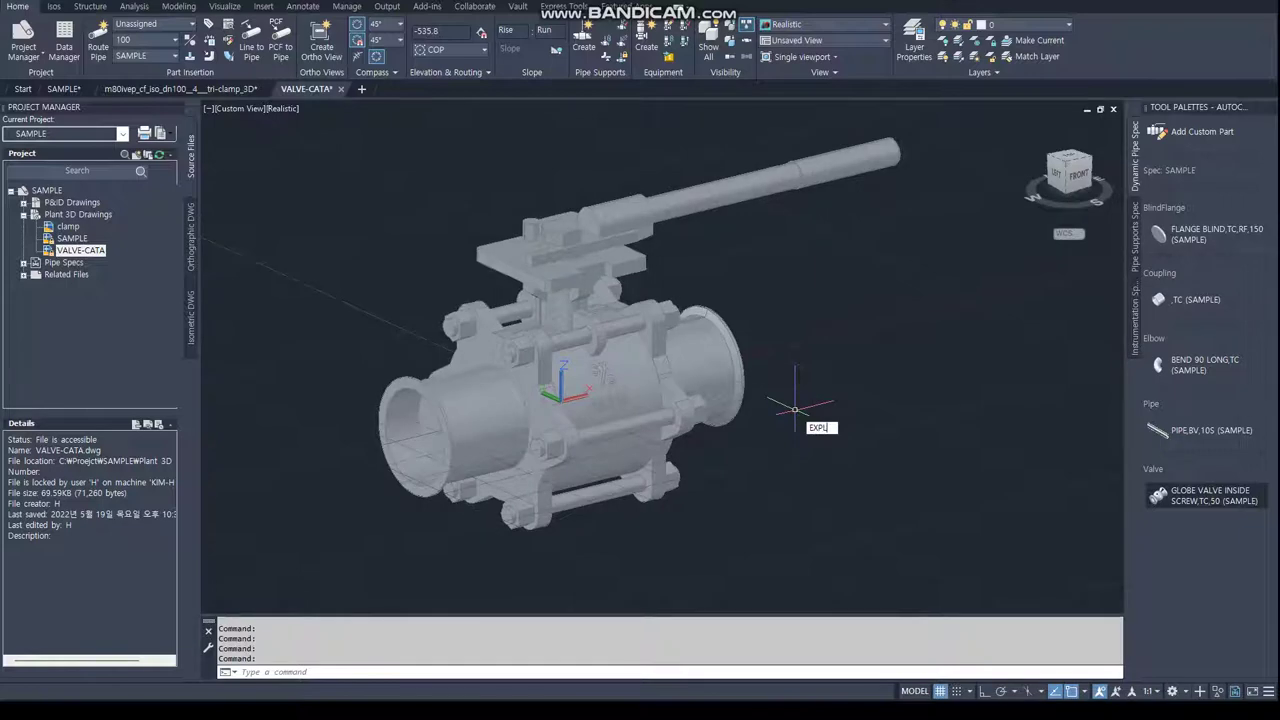
type("ODE")
key("Return")
left_click(702, 382)
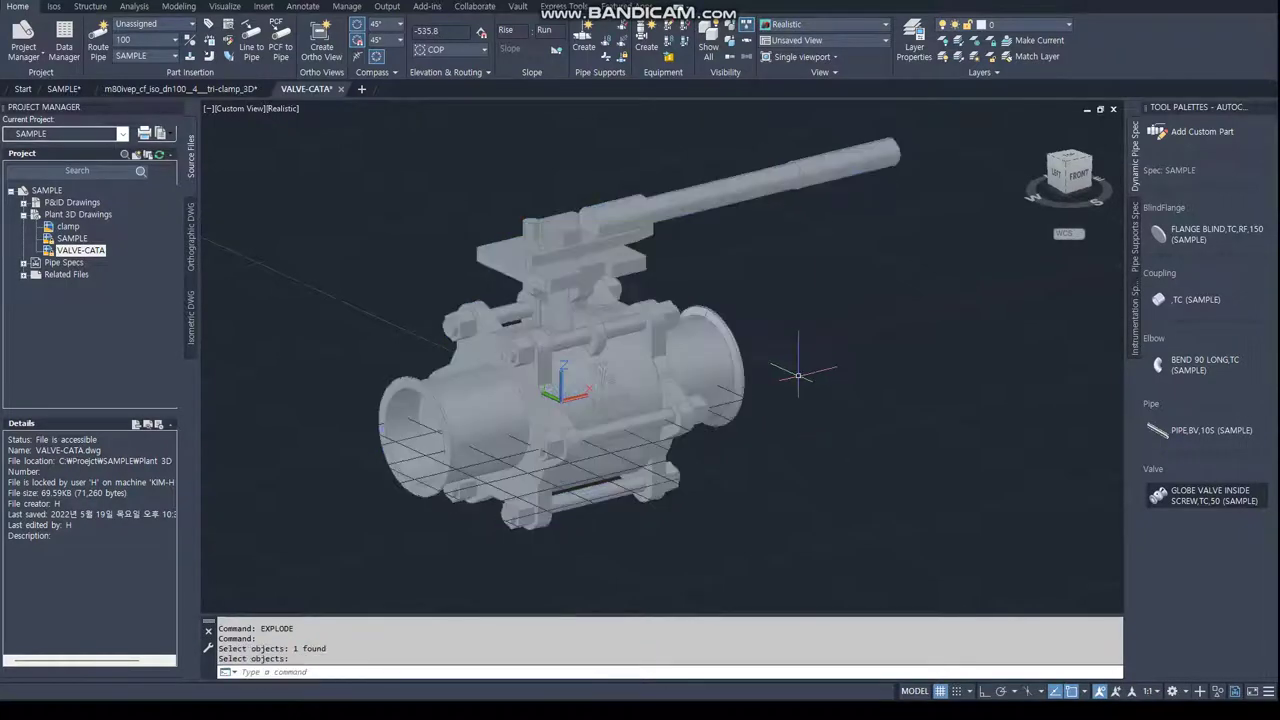
Save the drawing and purge all unused items.
type("q")
key("Return")
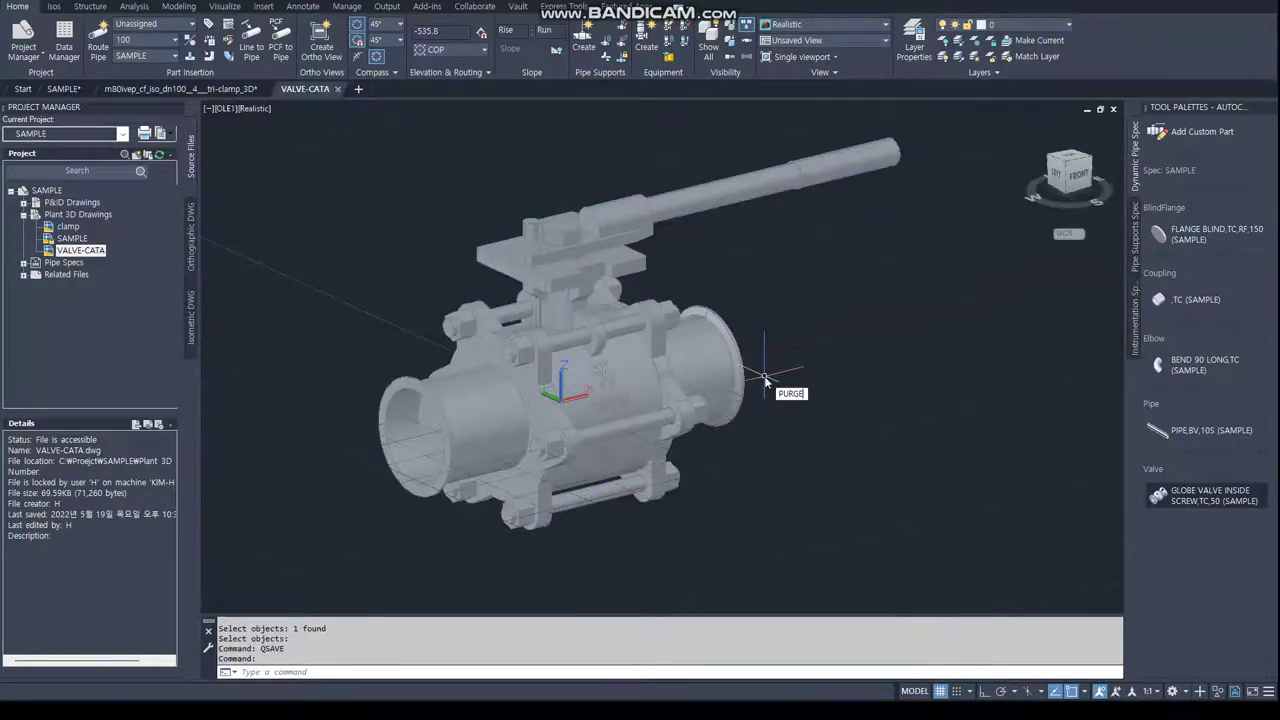
key("Return")
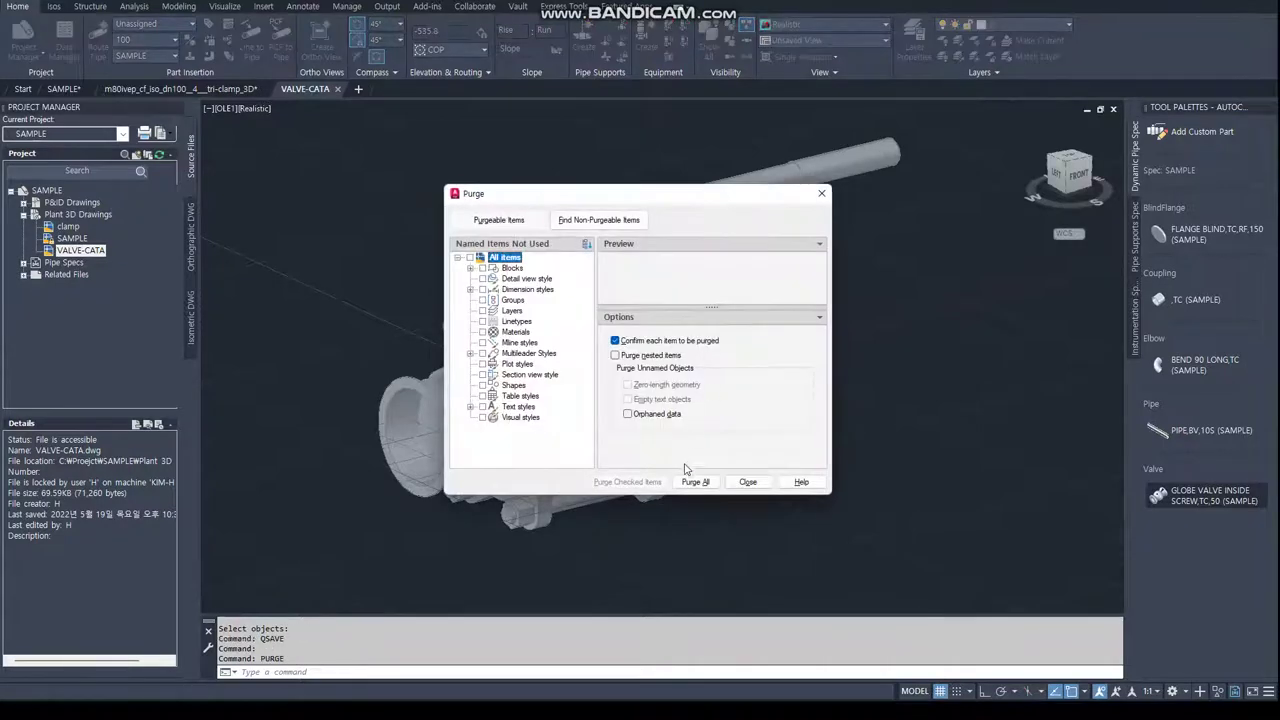
left_click(700, 481)
left_click(595, 334)
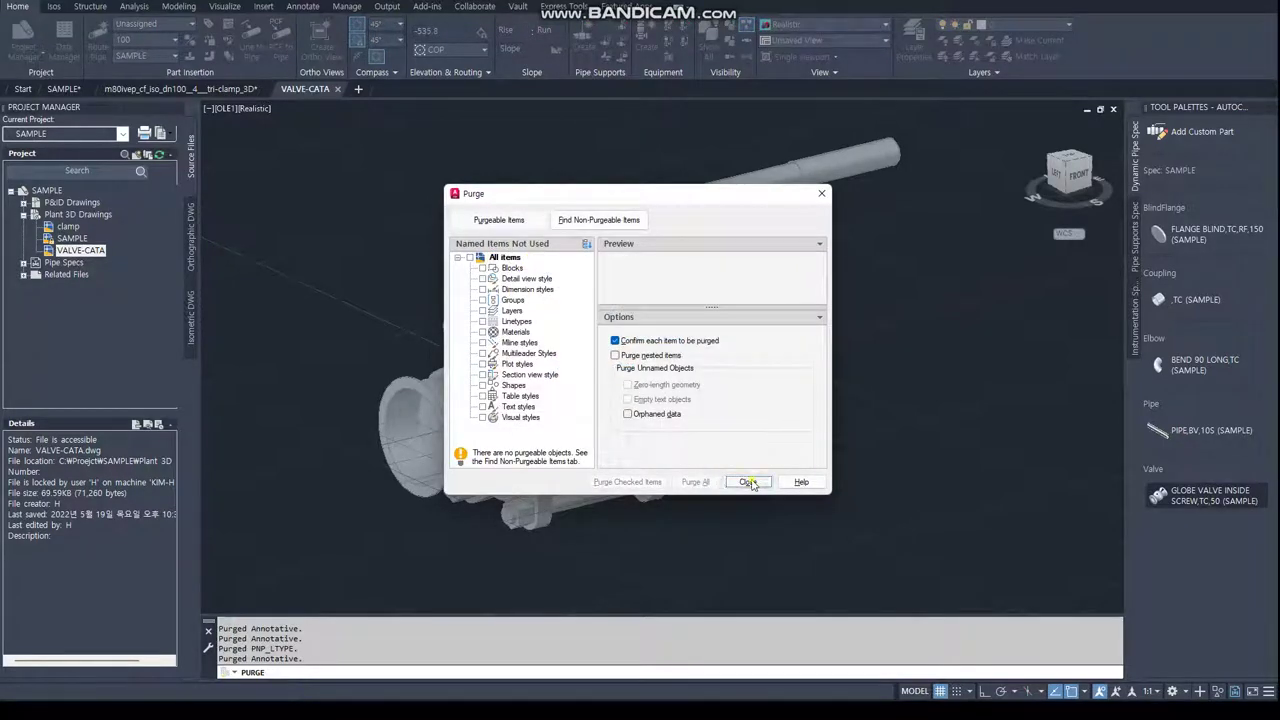
left_click(748, 482)
Start a new block definition named TC-BALL-100A.
type("CK")
key("Return")
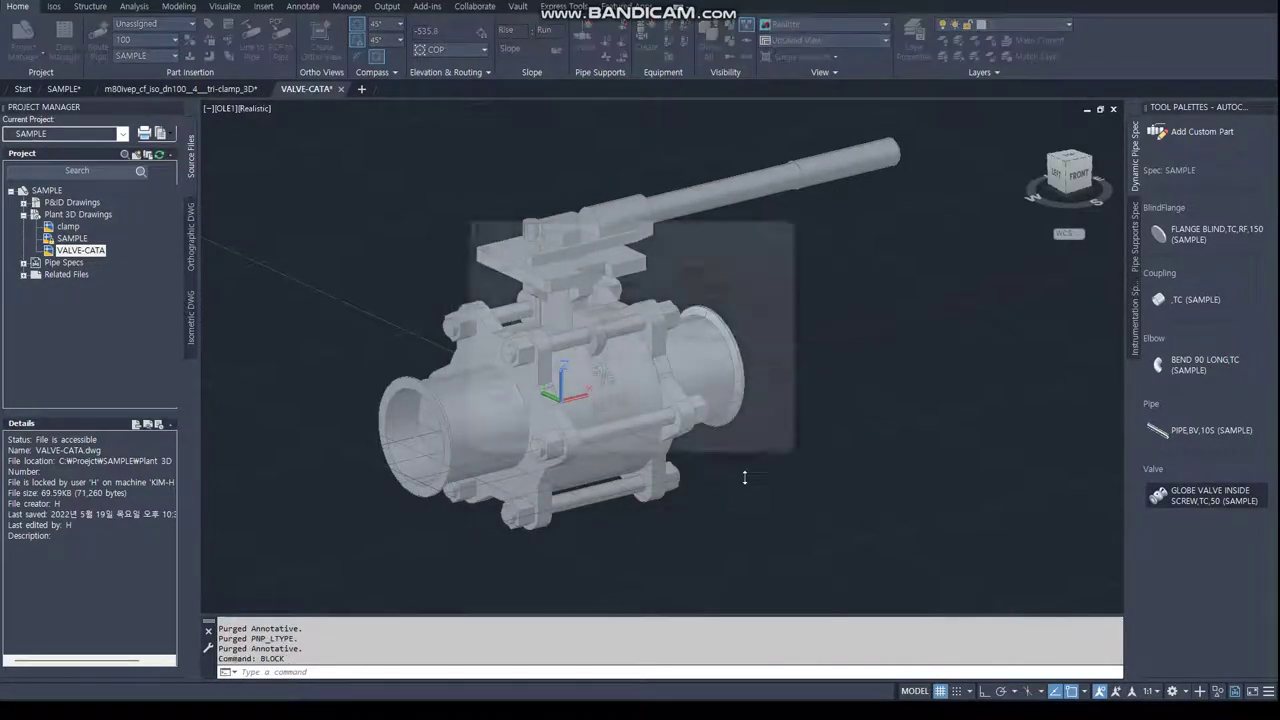
type("TC-BALL-100A")
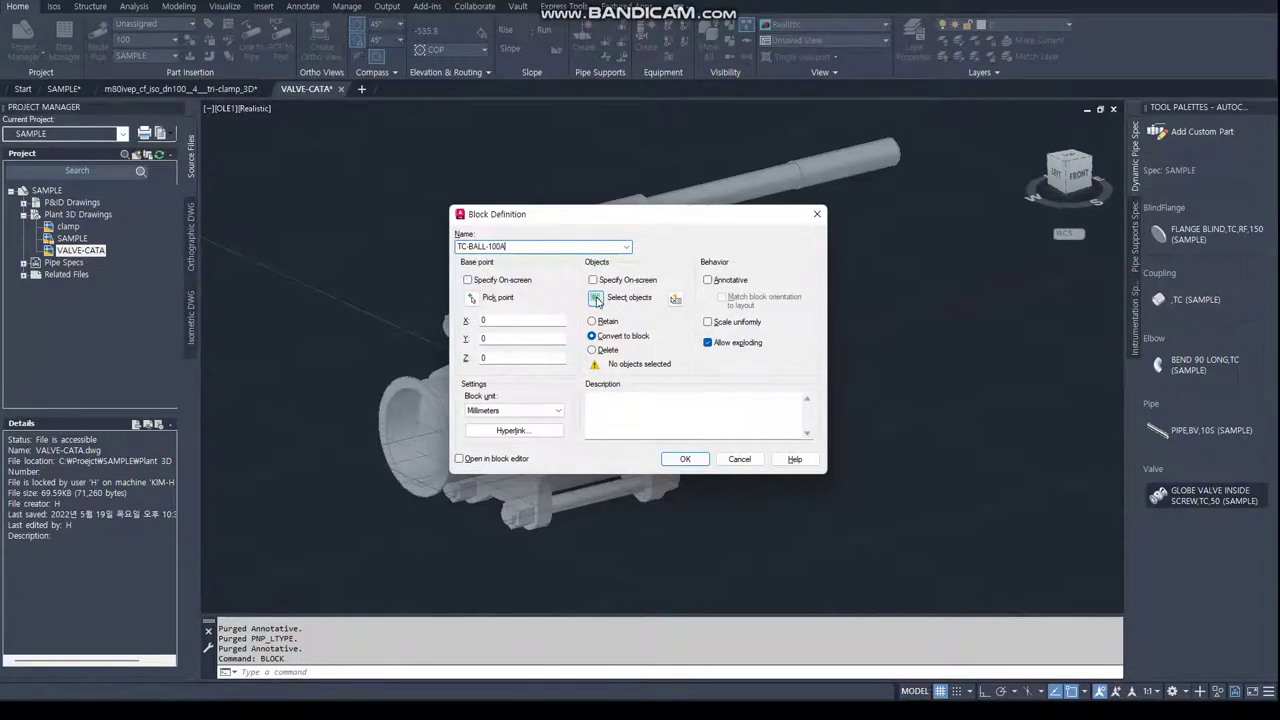
Crossing-select the entire valve and create block TC-BALL-100A from it at 0,0,0.
left_click(596, 299)
type("C")
key("Return")
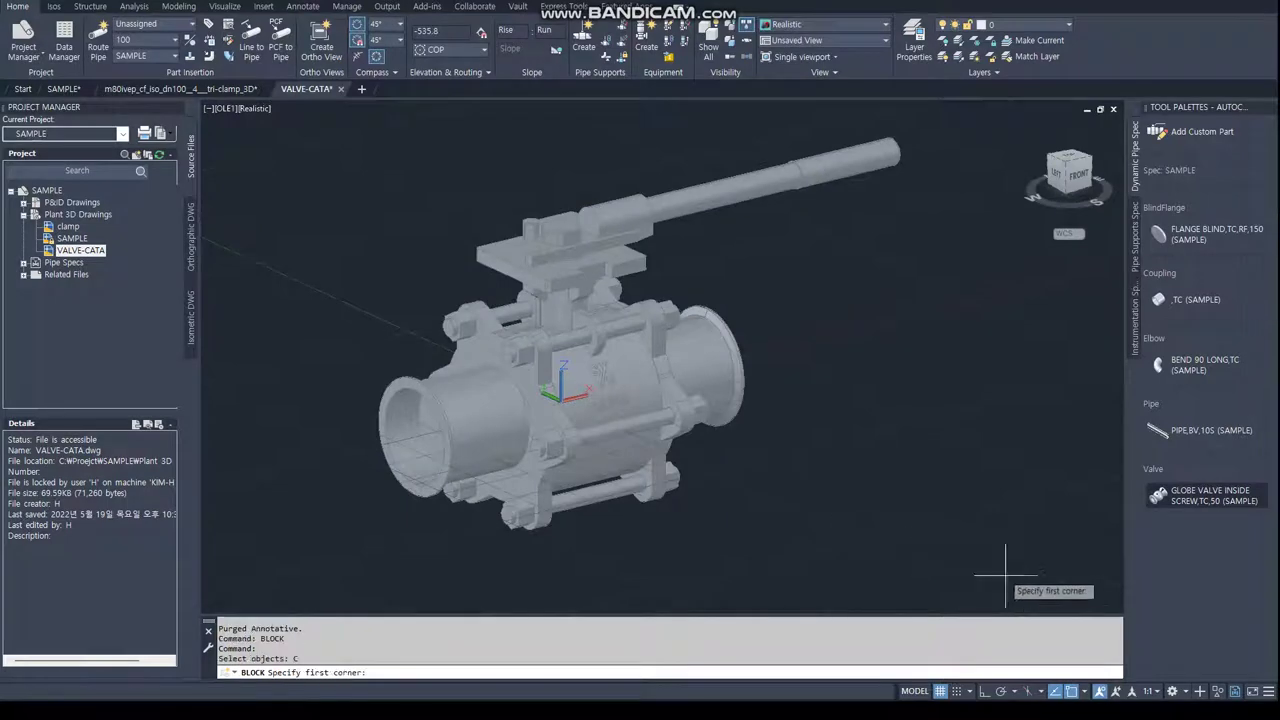
left_click(1018, 585)
left_click(320, 145)
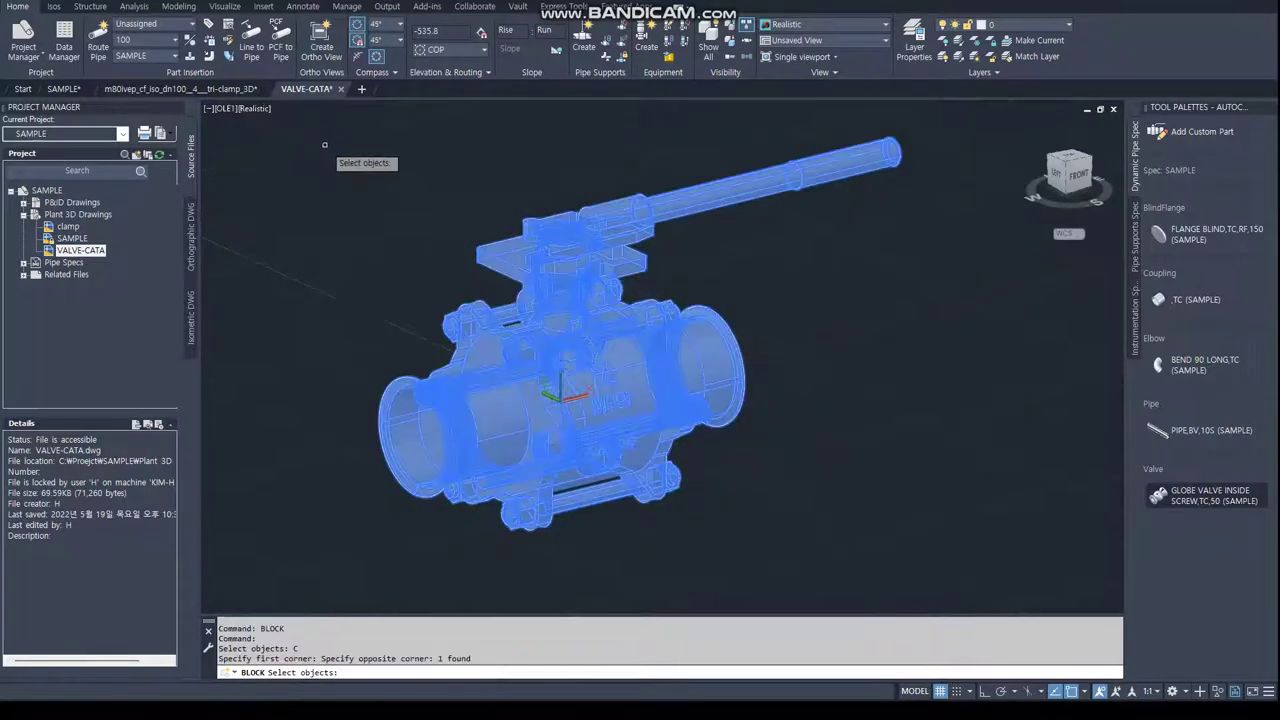
key("Return")
left_click(685, 460)
type("PLANTP")
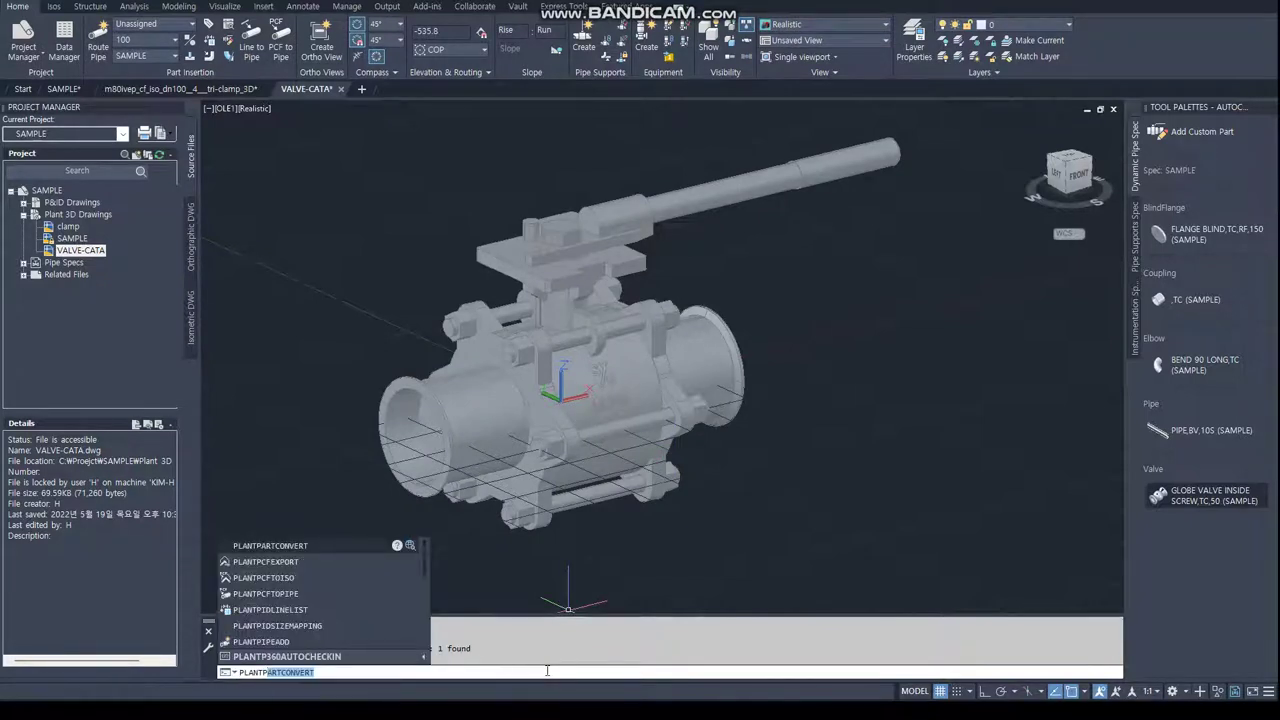
Pick the valve block for Plant part conversion and add an outward port at the left end's centre.
key("Return")
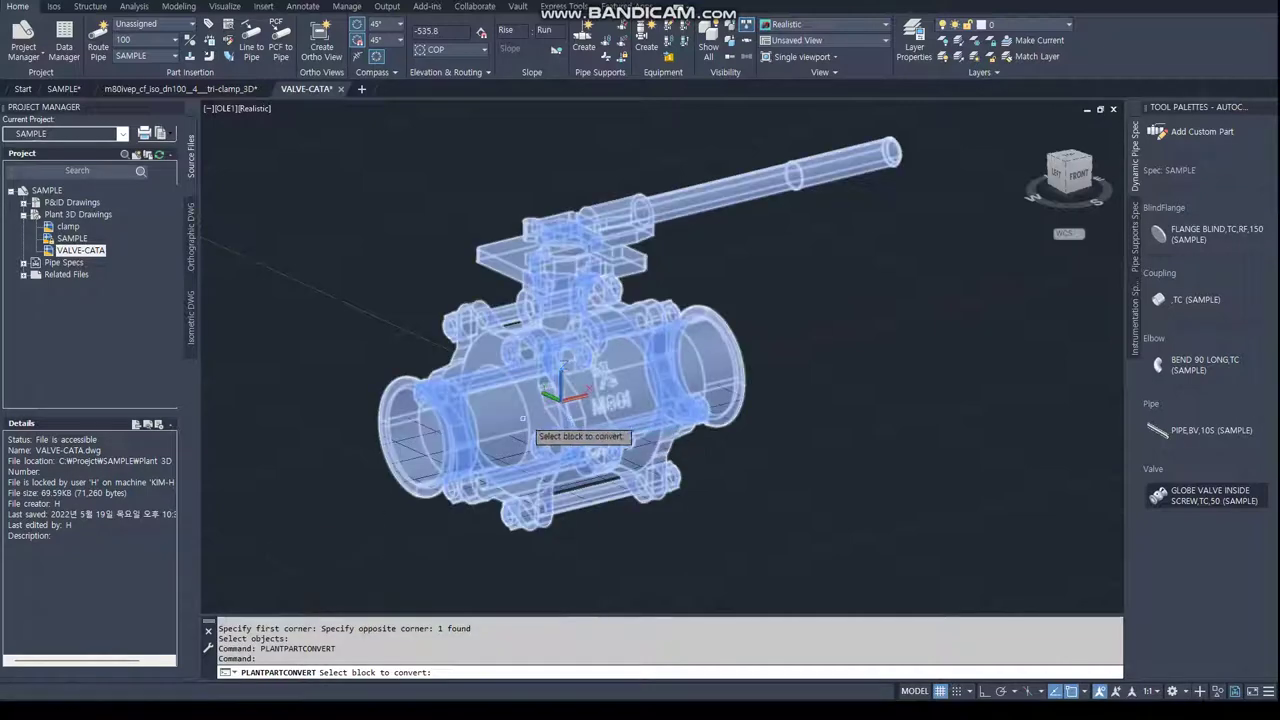
left_click(520, 415)
left_click(560, 457)
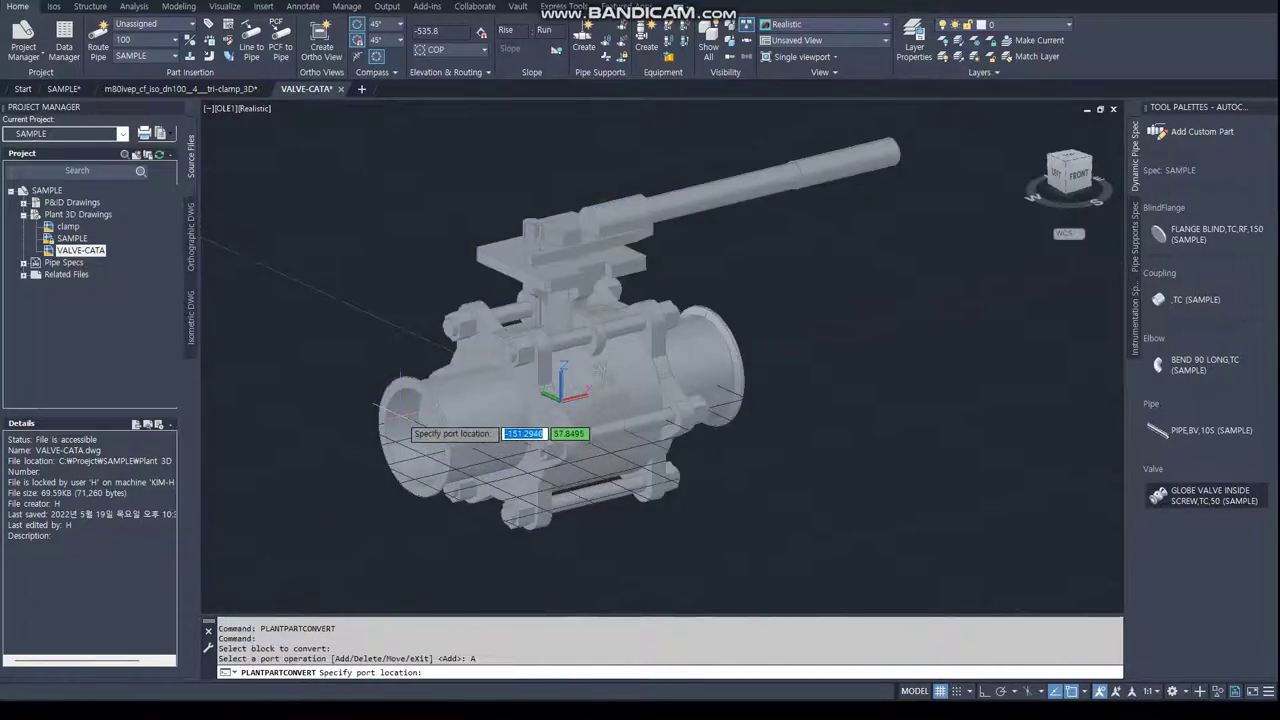
key("Return")
scroll(406, 428, "up", 2)
scroll(410, 428, "up", 2)
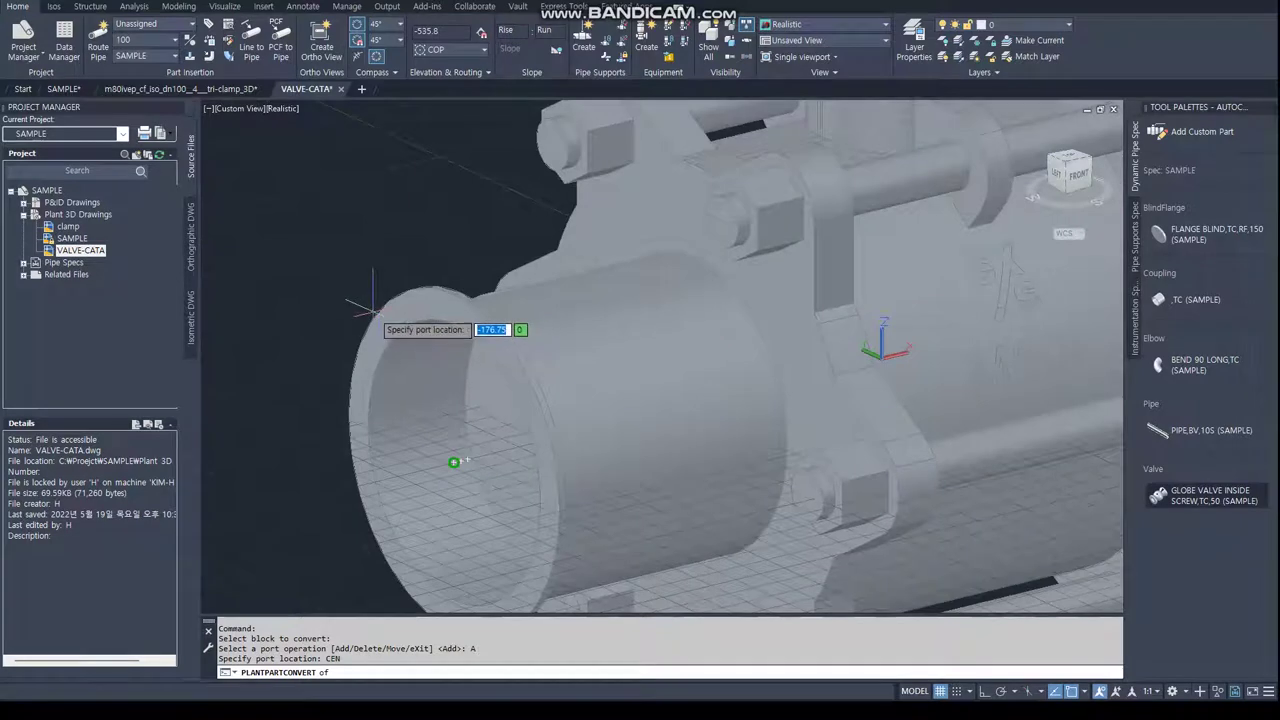
scroll(373, 305, "down", 3)
scroll(345, 400, "down", 2)
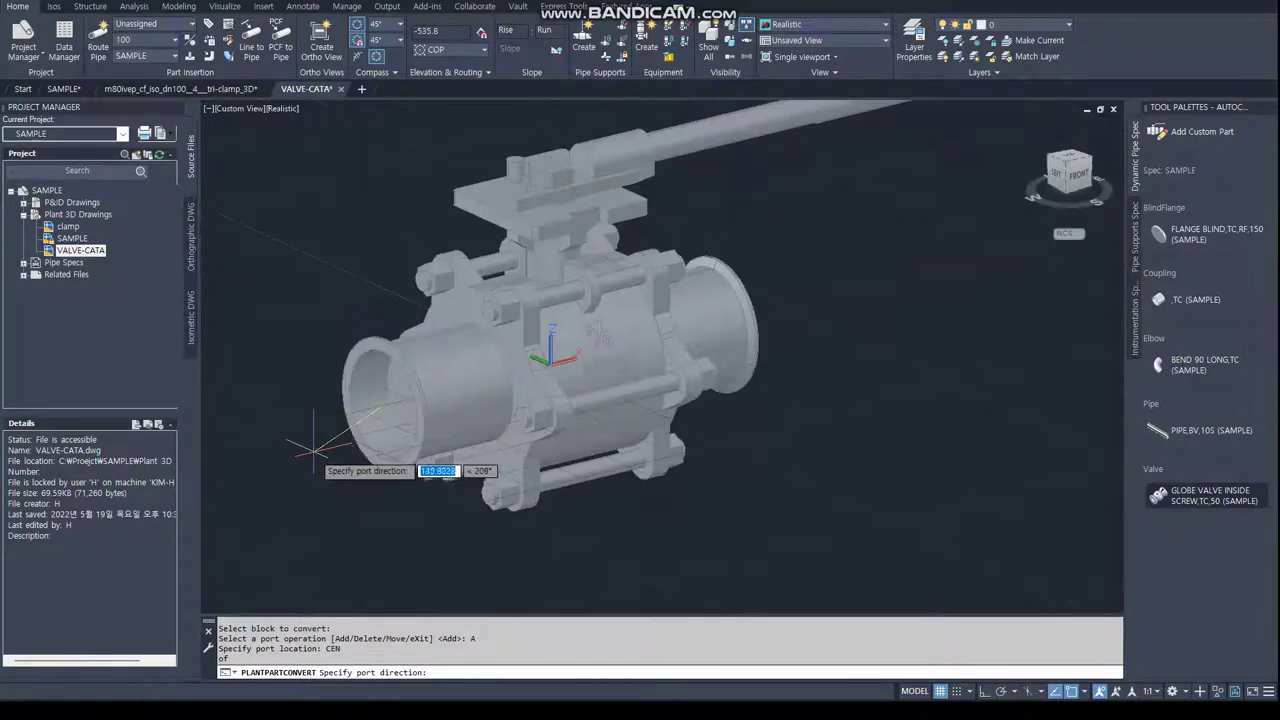
left_click(290, 455)
key("F8")
left_click(280, 458)
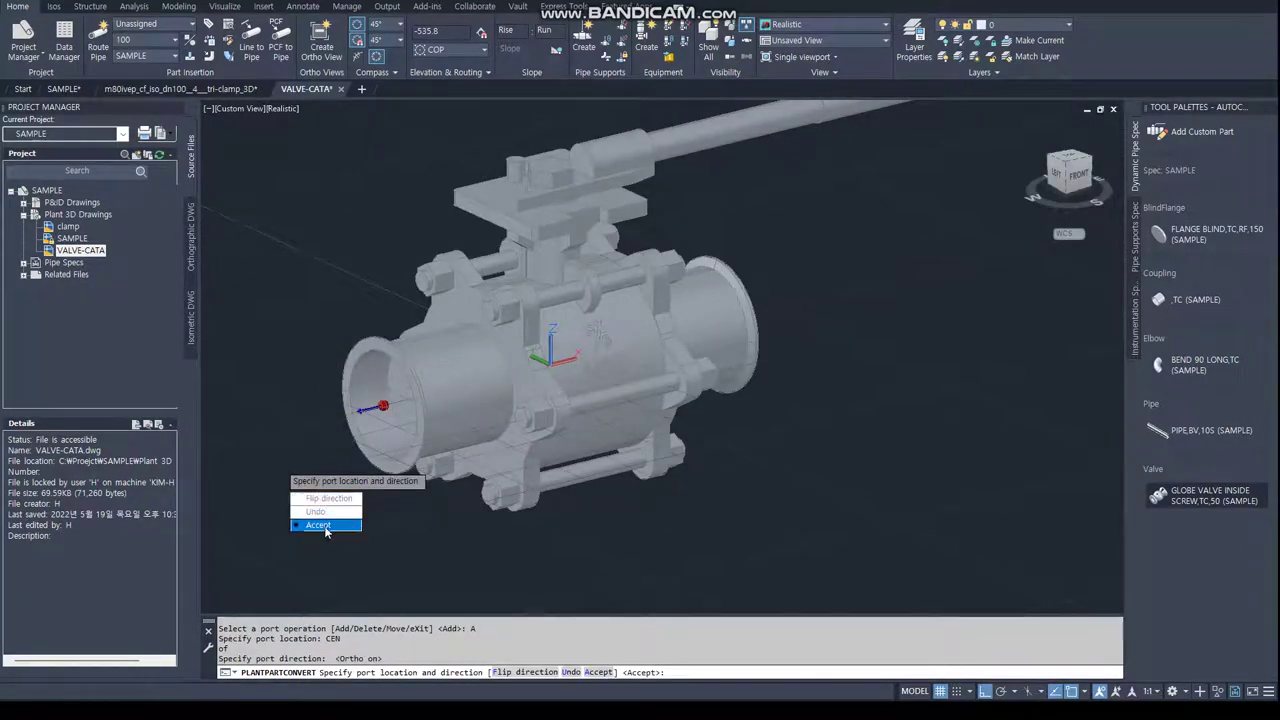
left_click(318, 525)
Add an outward port at the right end's centre and finish the part conversion.
left_click(313, 497)
mouse_move(490, 395)
middle_mouse_down("shift")
mouse_move(366, 396)
mouse_move(420, 400)
middle_mouse_up("shift")
scroll(560, 325, "up", 2)
scroll(527, 325, "up", 3)
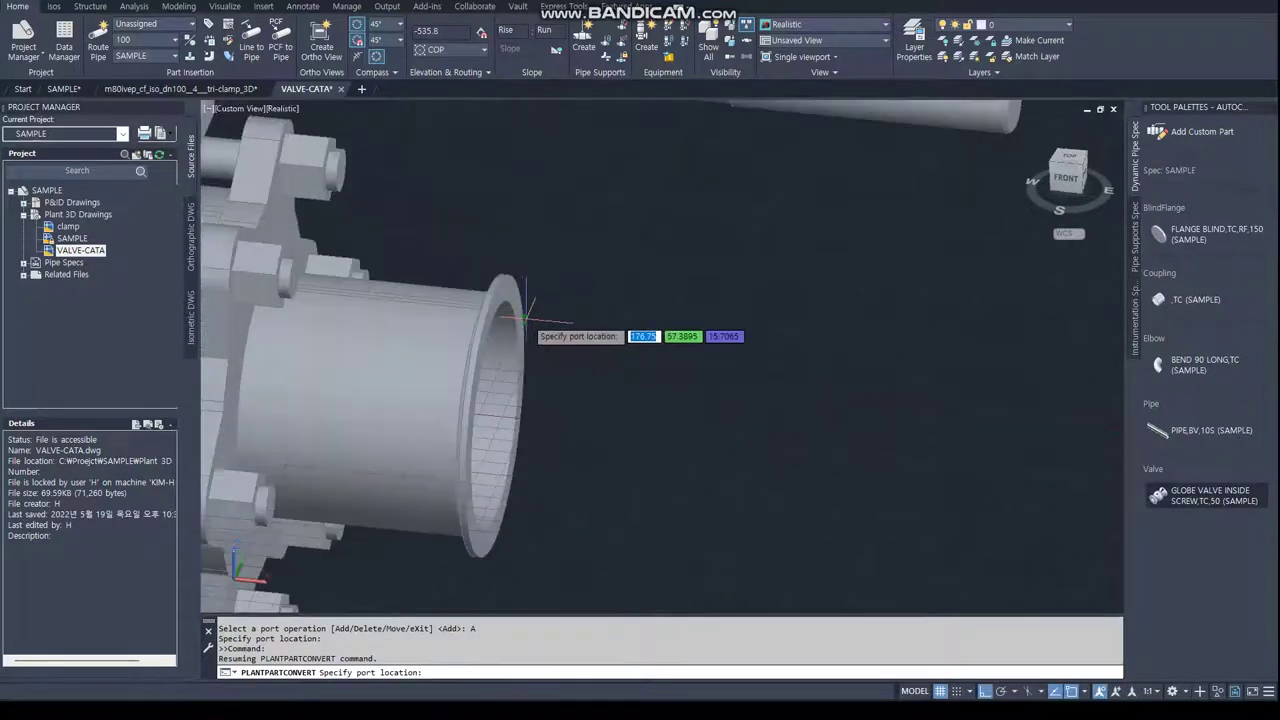
type("CEN")
key("Return")
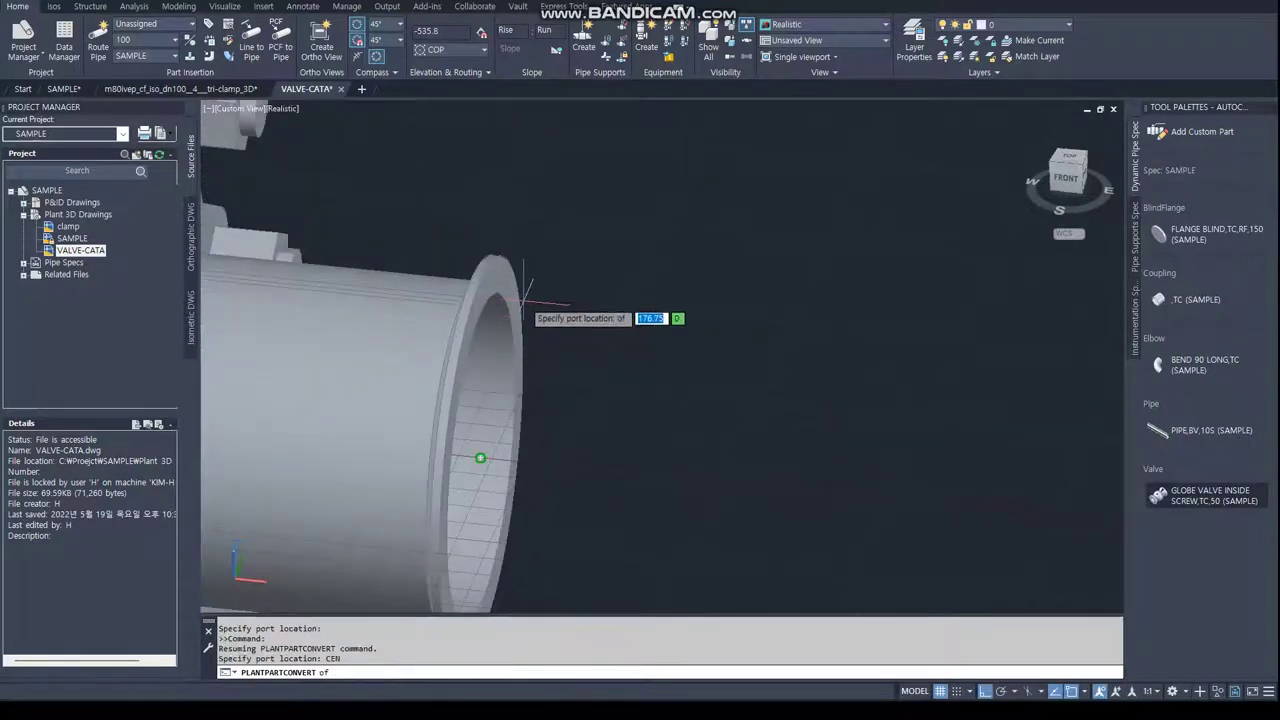
left_click(524, 305)
left_click(727, 519)
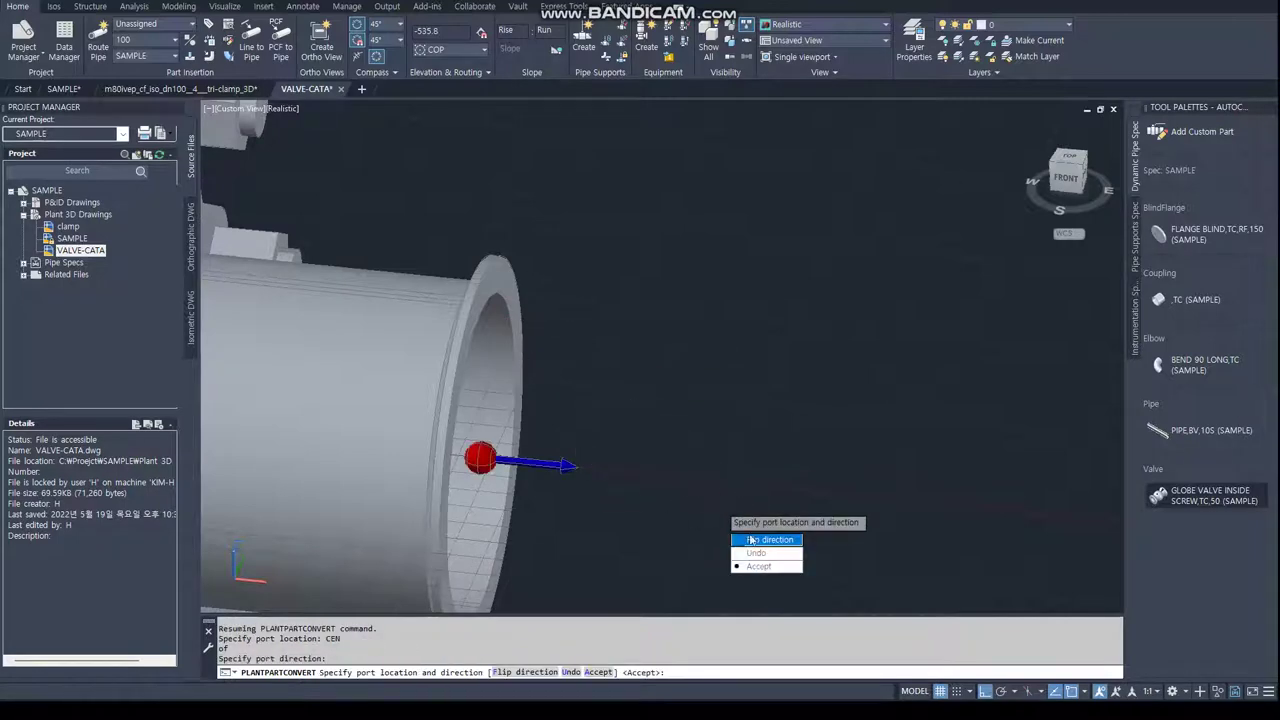
left_click(762, 566)
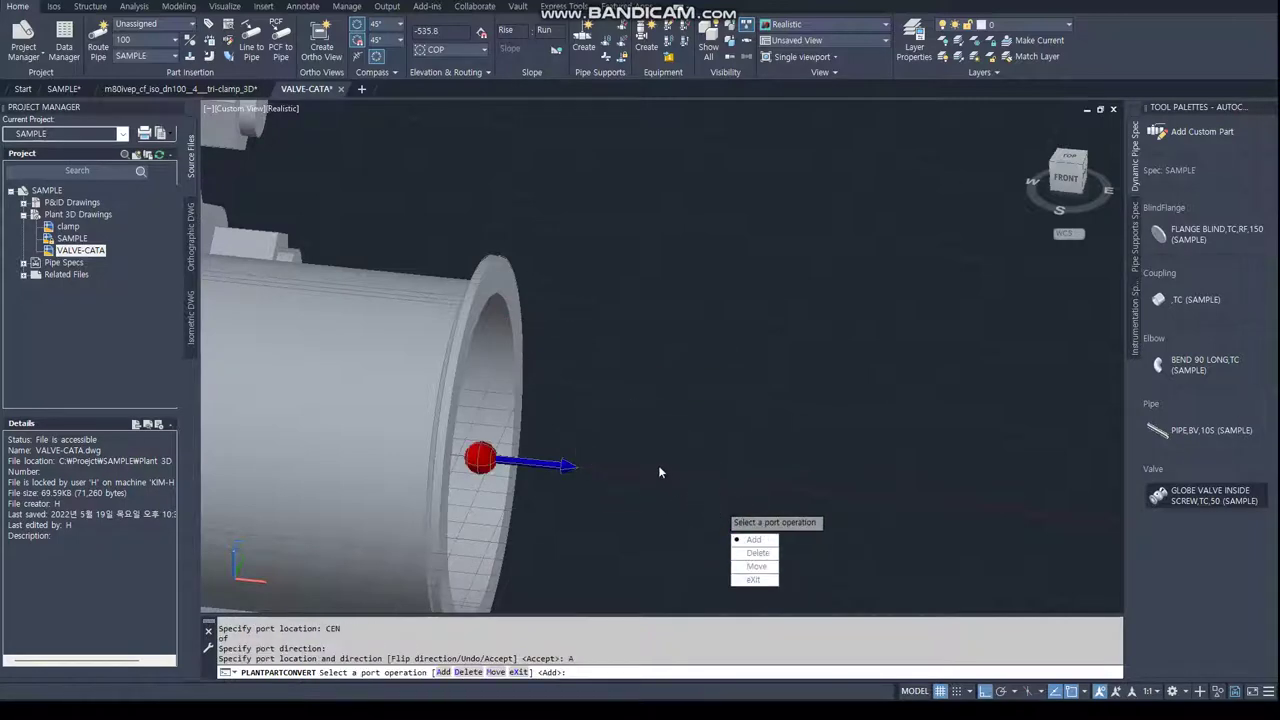
left_click(756, 580)
middle_click_drag(462, 346, 504, 648, "shift")
type("QSAVE")
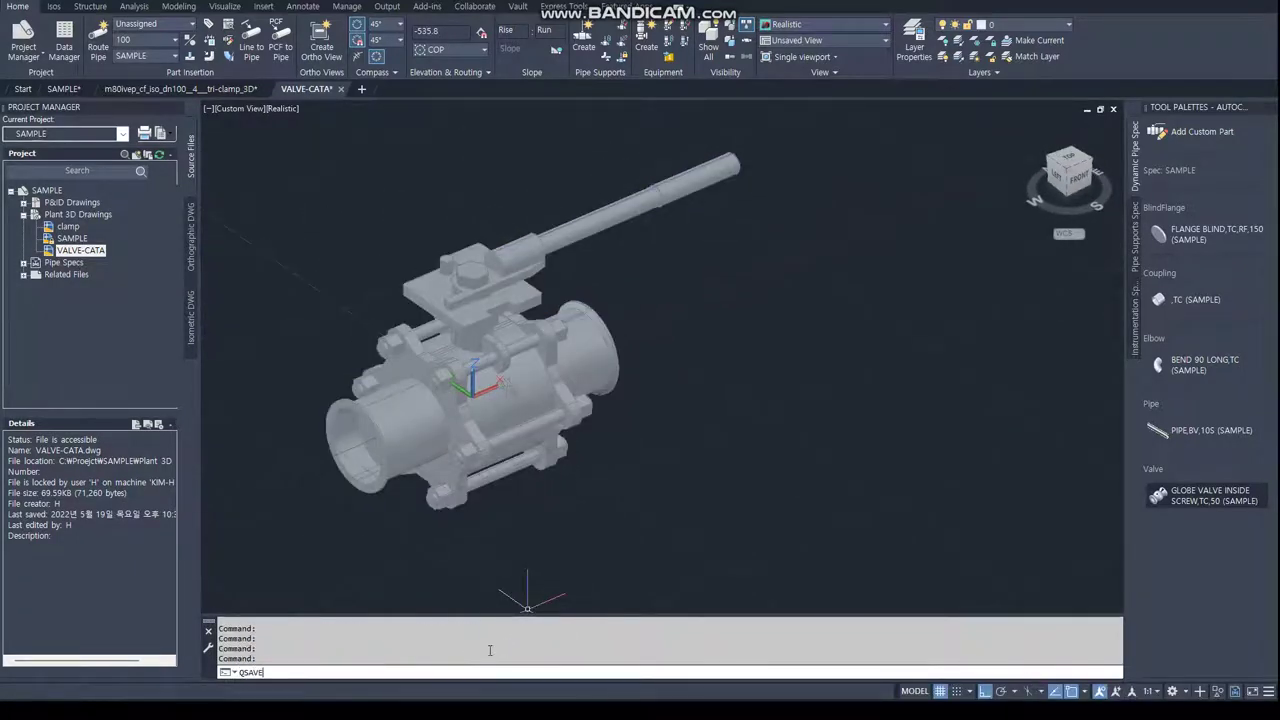
Save and close VALVE-CATA, then close the tri-clamp drawing without saving.
key("Return")
type("ose")
key("Return")
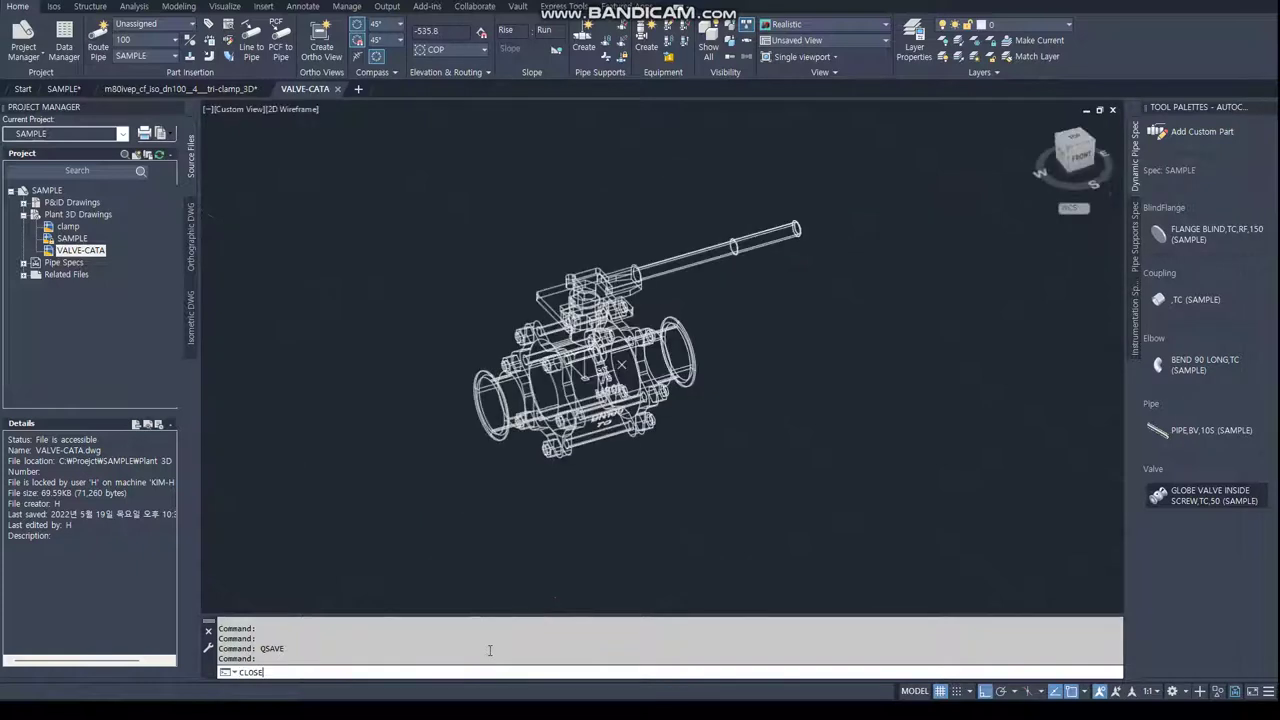
left_click(270, 89)
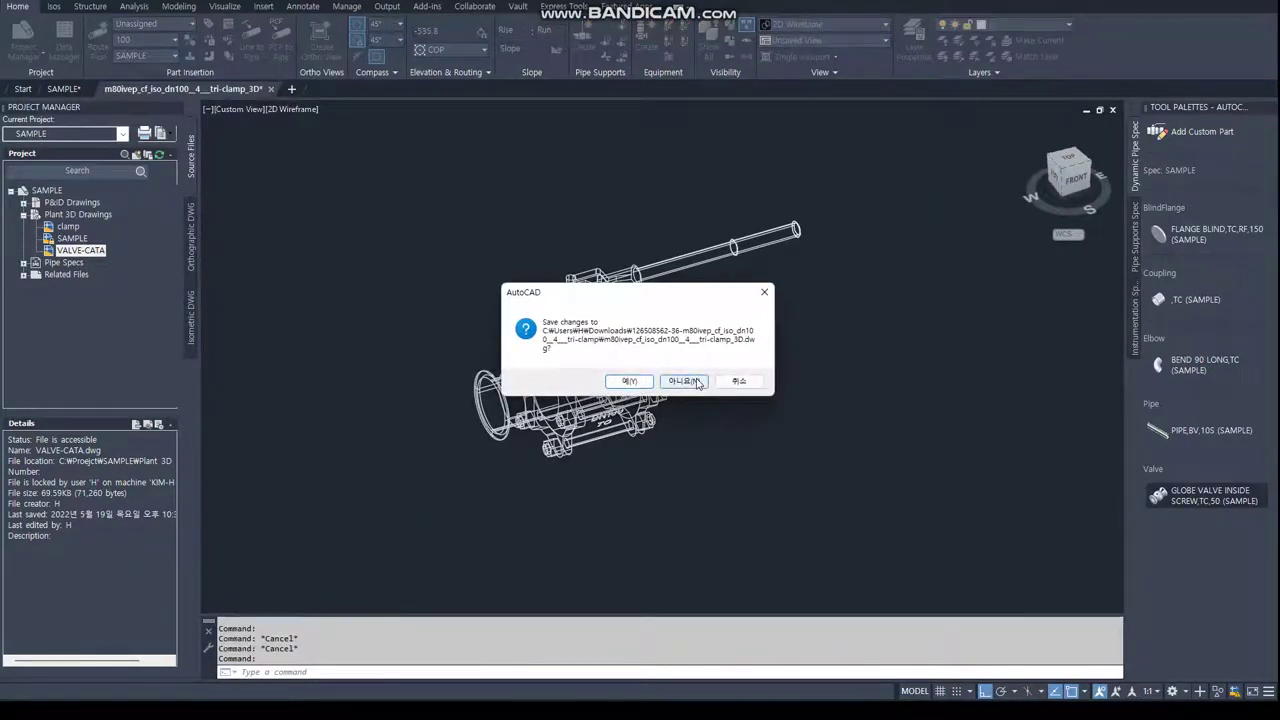
left_click(686, 381)
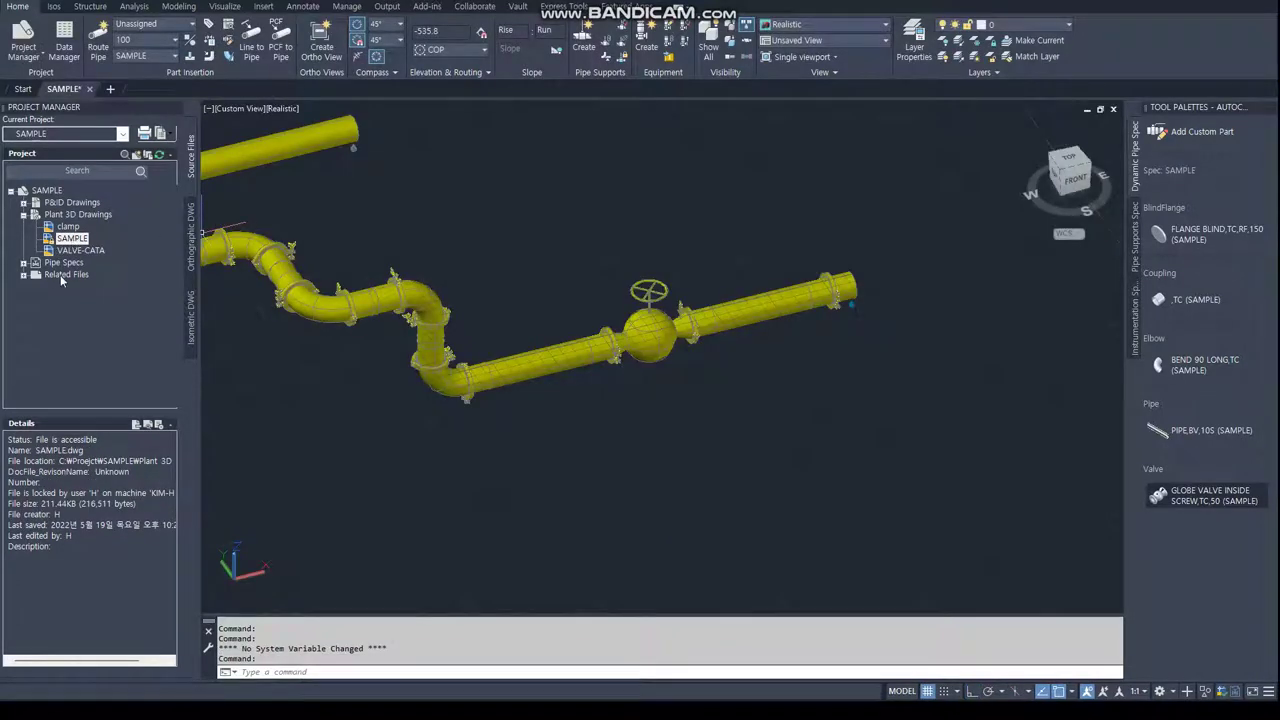
Expand the project's Pipe Specs and open the SAMPLE spec for editing.
left_click(23, 264)
scroll(60, 280, "down", 2)
scroll(65, 282, "down", 2)
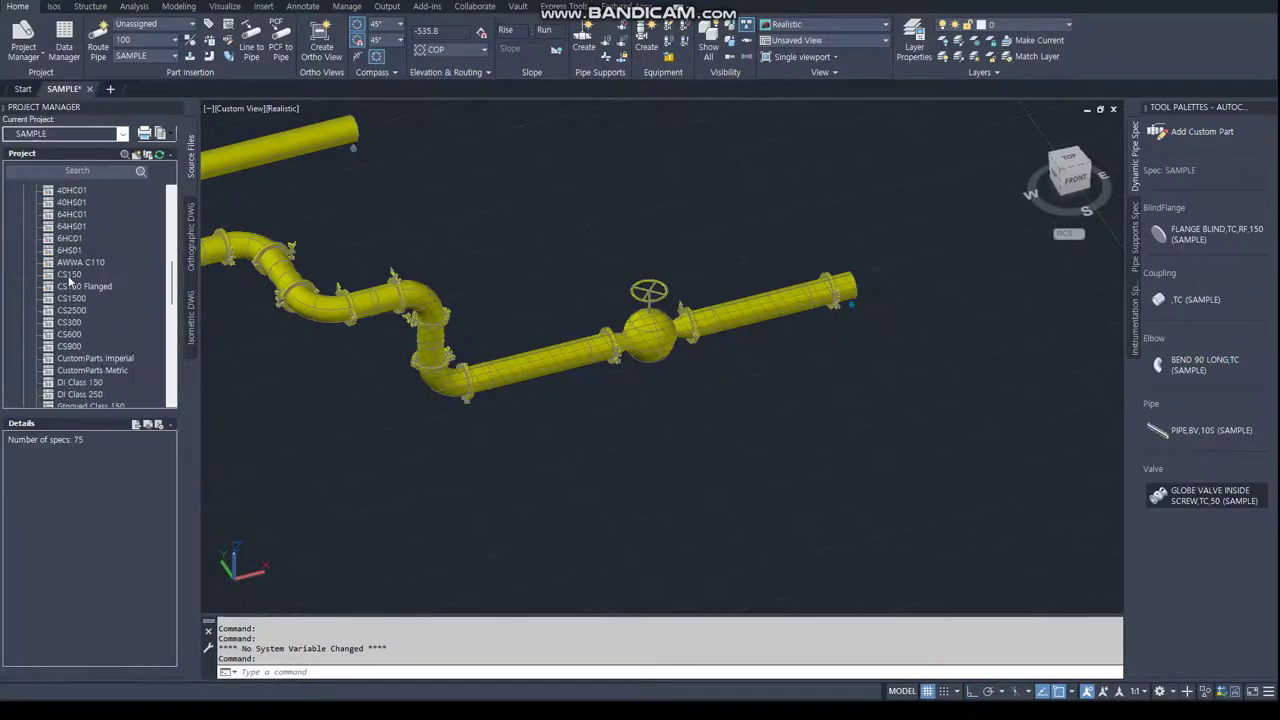
scroll(70, 283, "down", 2)
scroll(72, 285, "down", 6)
left_click(74, 335)
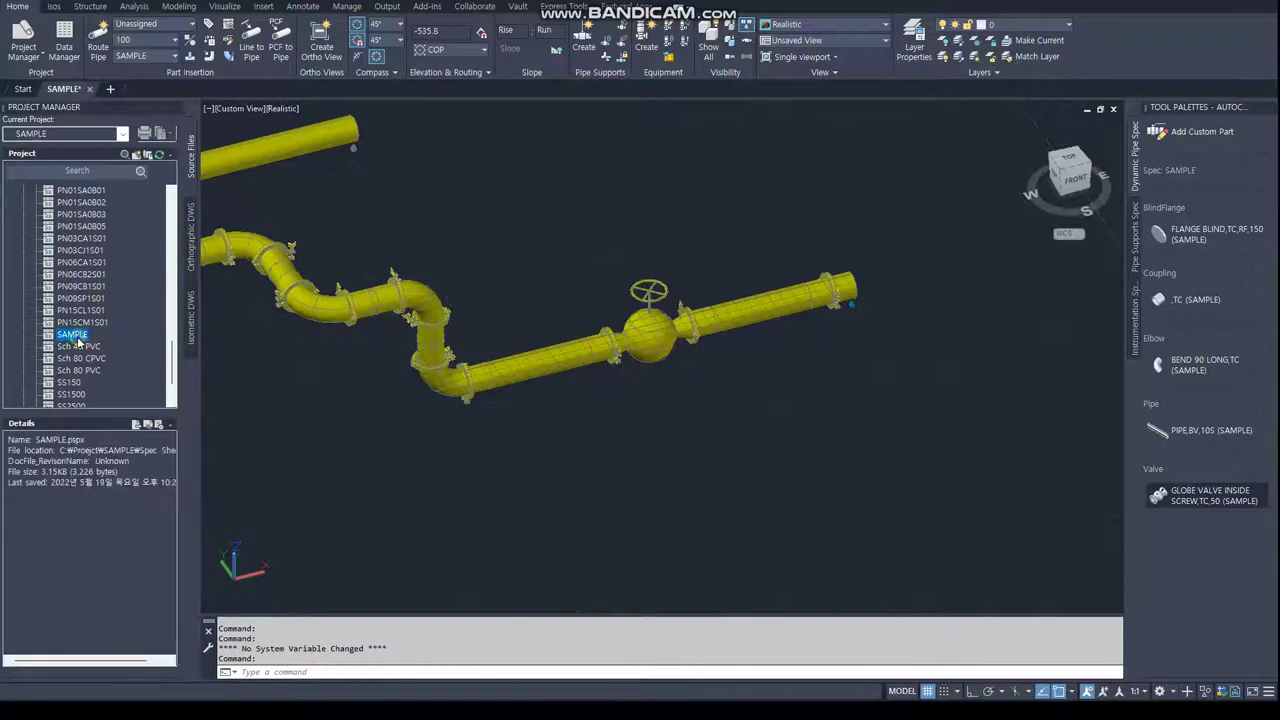
right_click(78, 338)
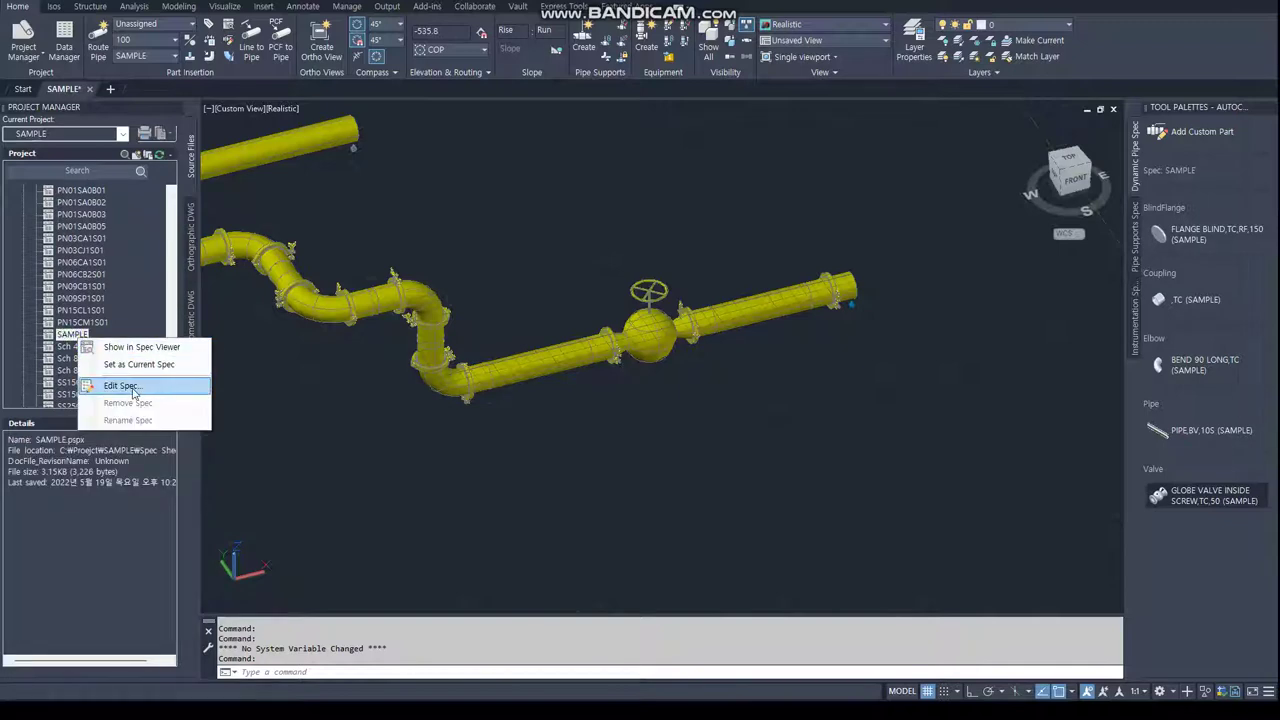
left_click(133, 386)
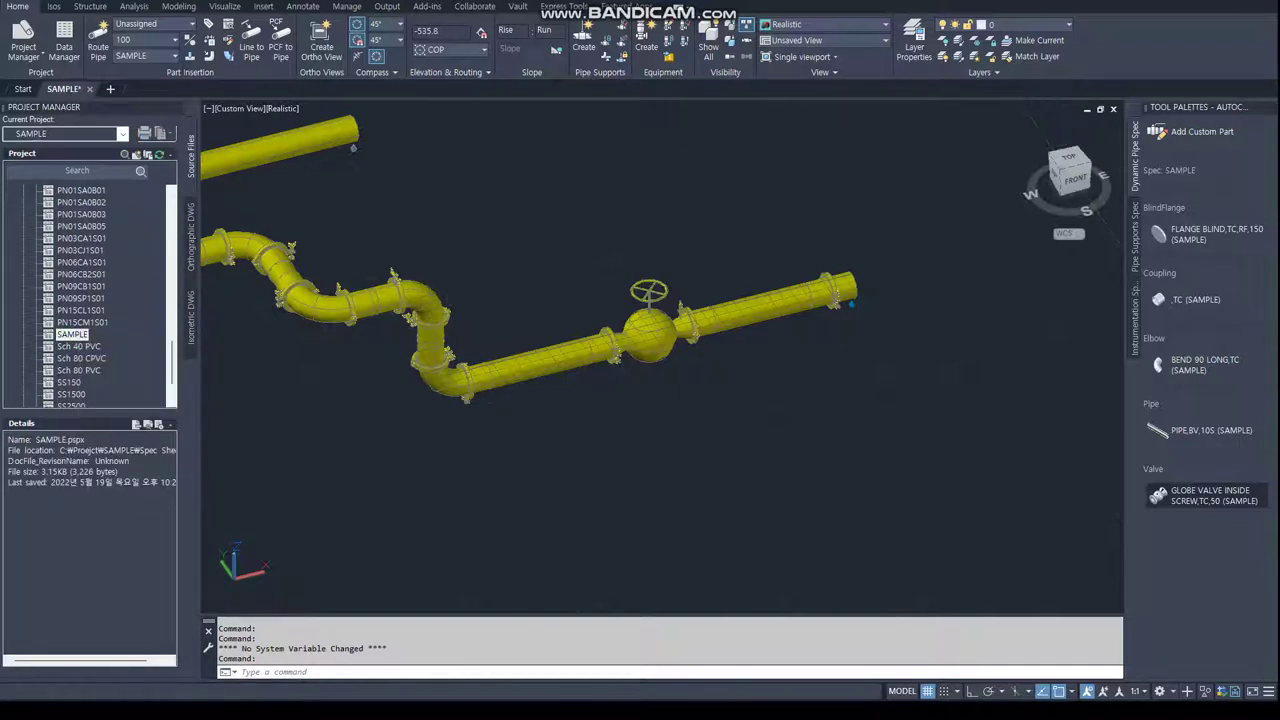
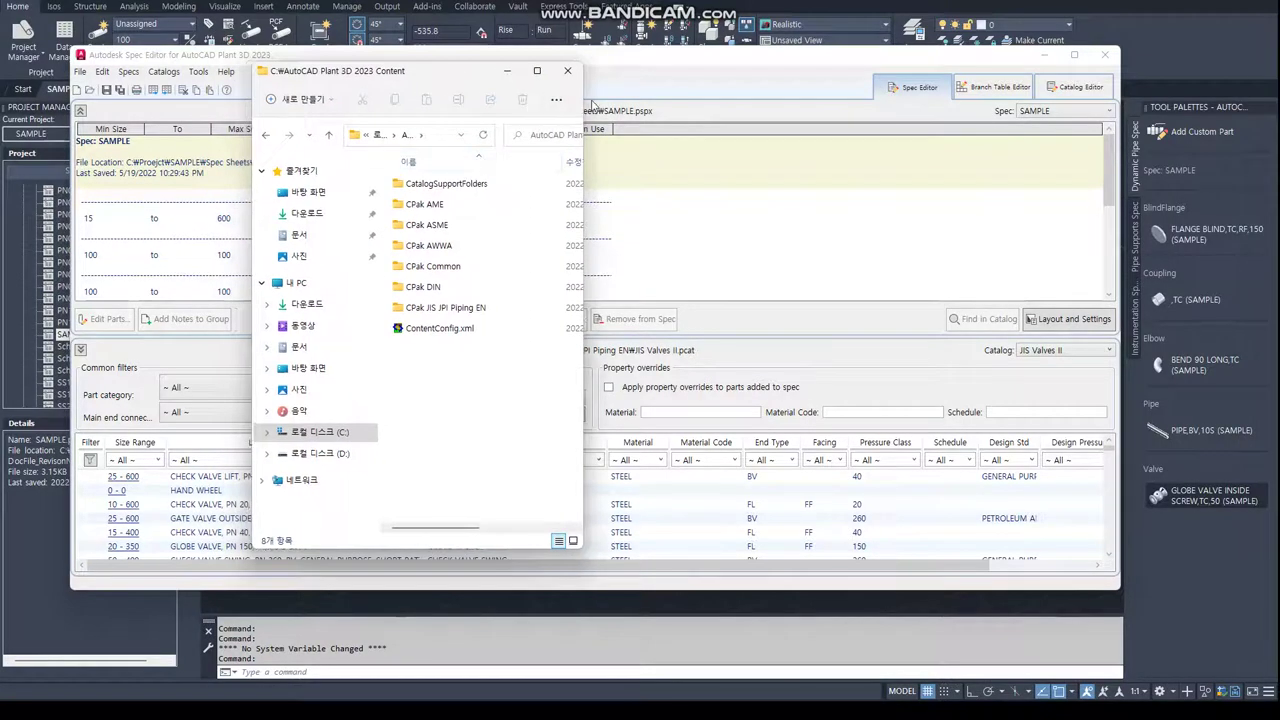
Browse the CPak JIS JPI Piping EN folder to its JIS JPI Pipes and Fittings I catalog.
left_click_drag(585, 97, 941, 115)
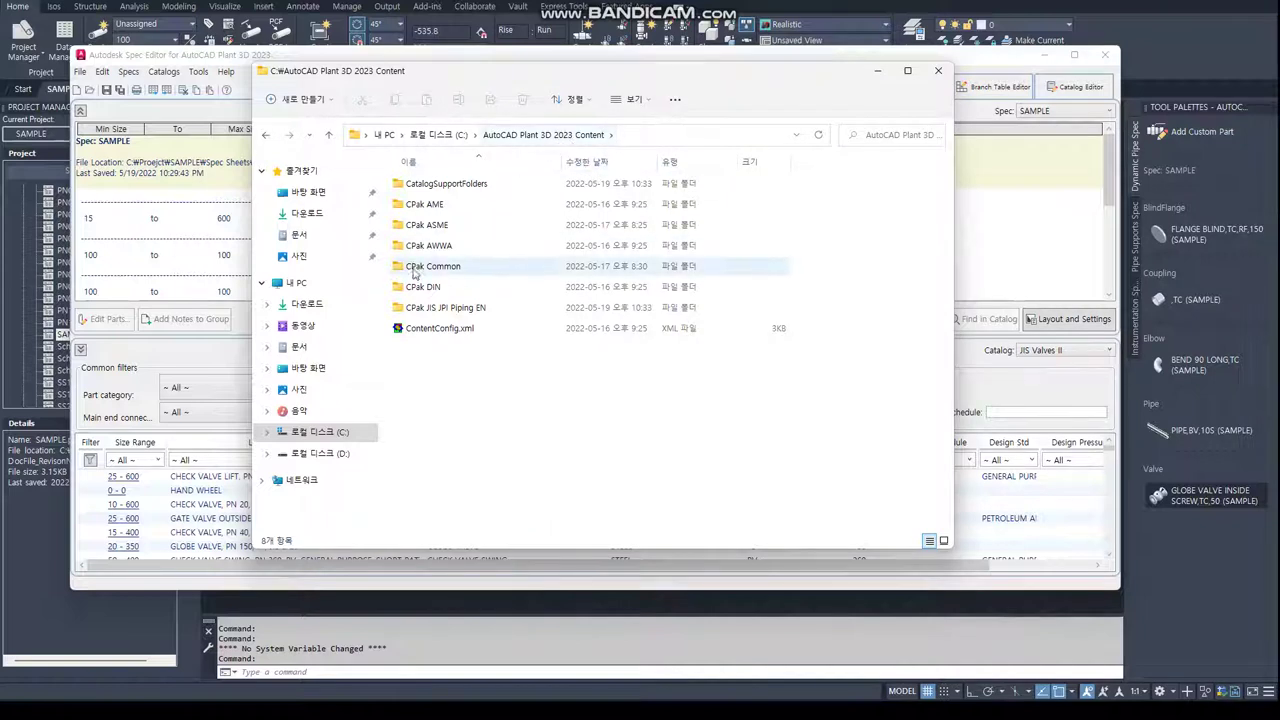
double_click(431, 309)
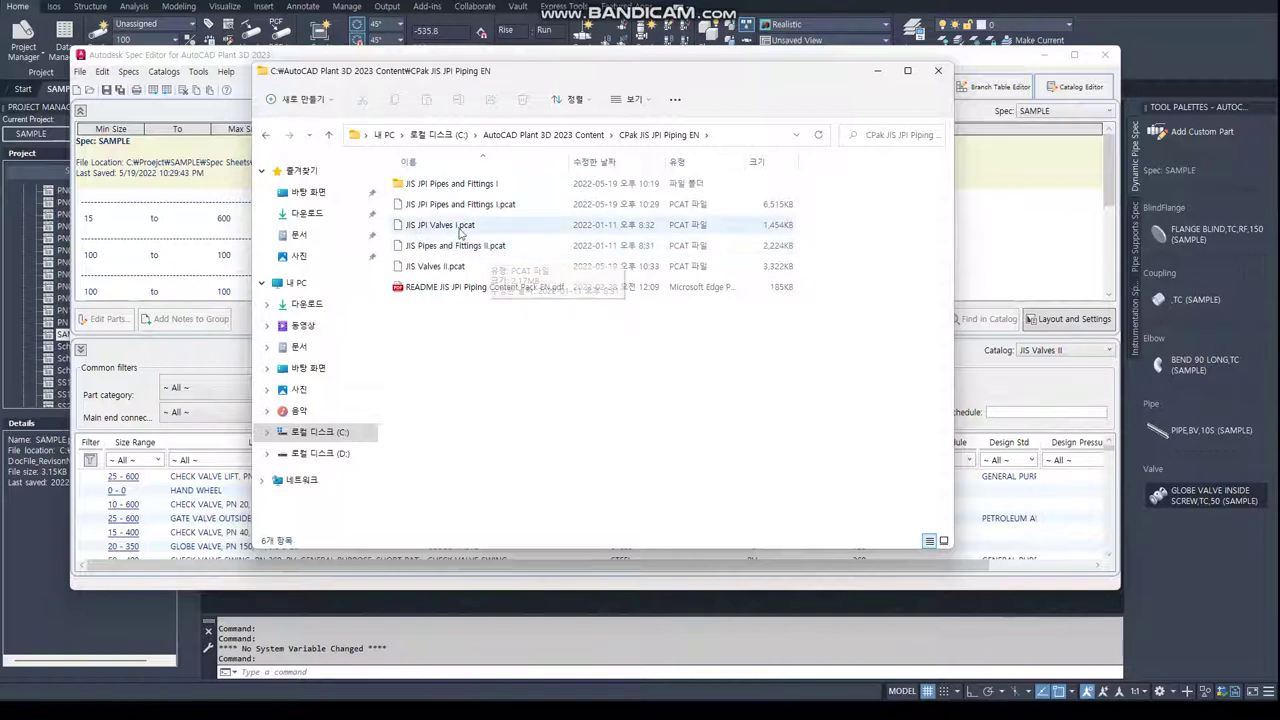
left_click(604, 188)
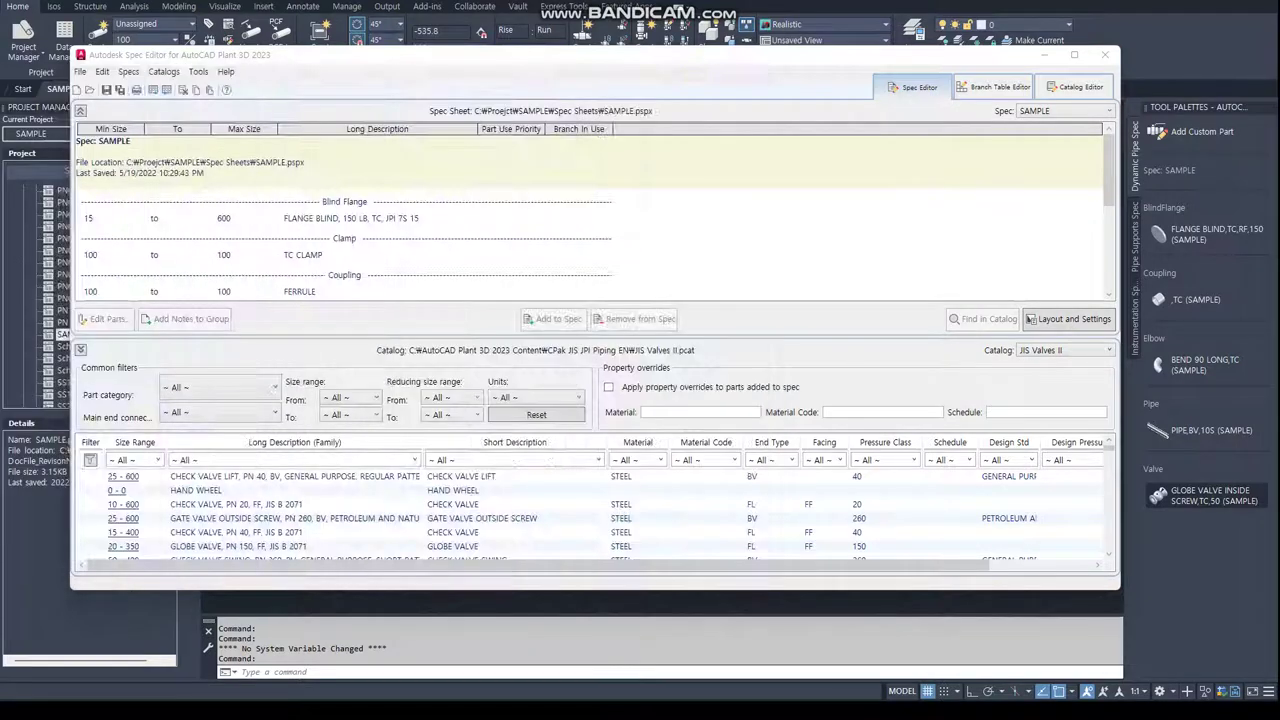
Load the JIS JPI Pipes and Fittings I catalog and start a new custom DWG block component.
left_click(1079, 91)
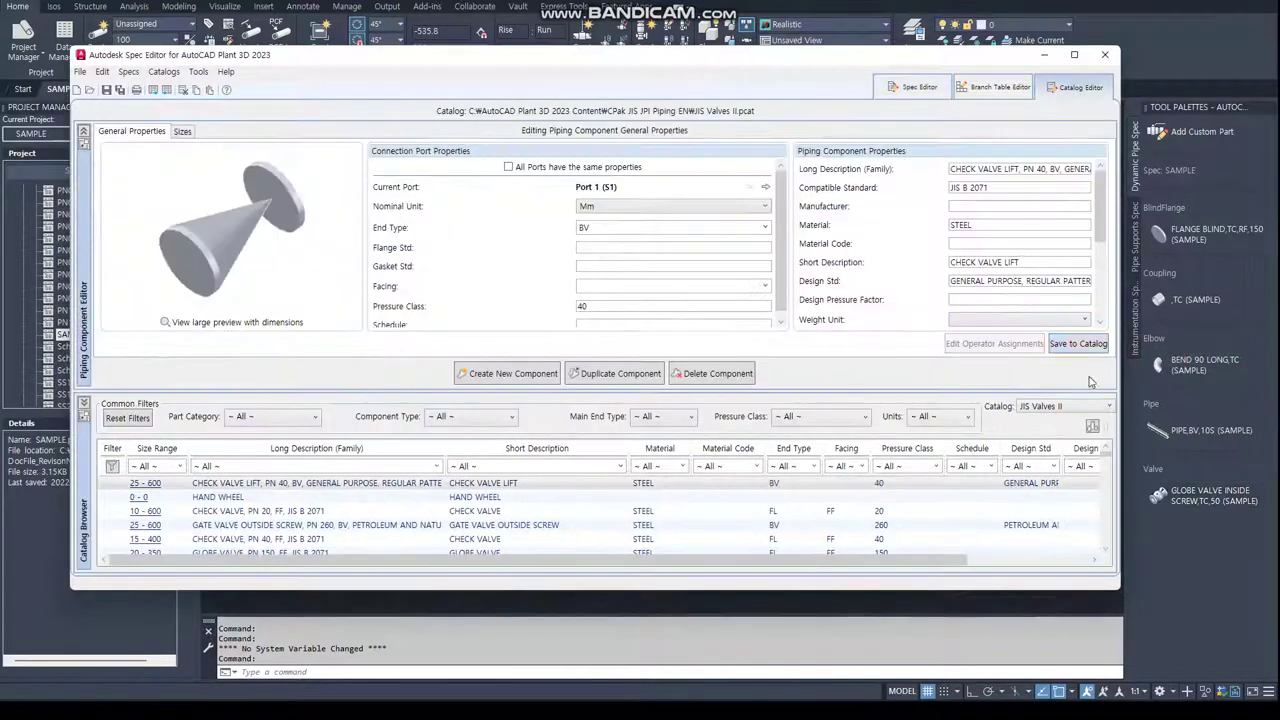
left_click(1108, 406)
left_click(1066, 434)
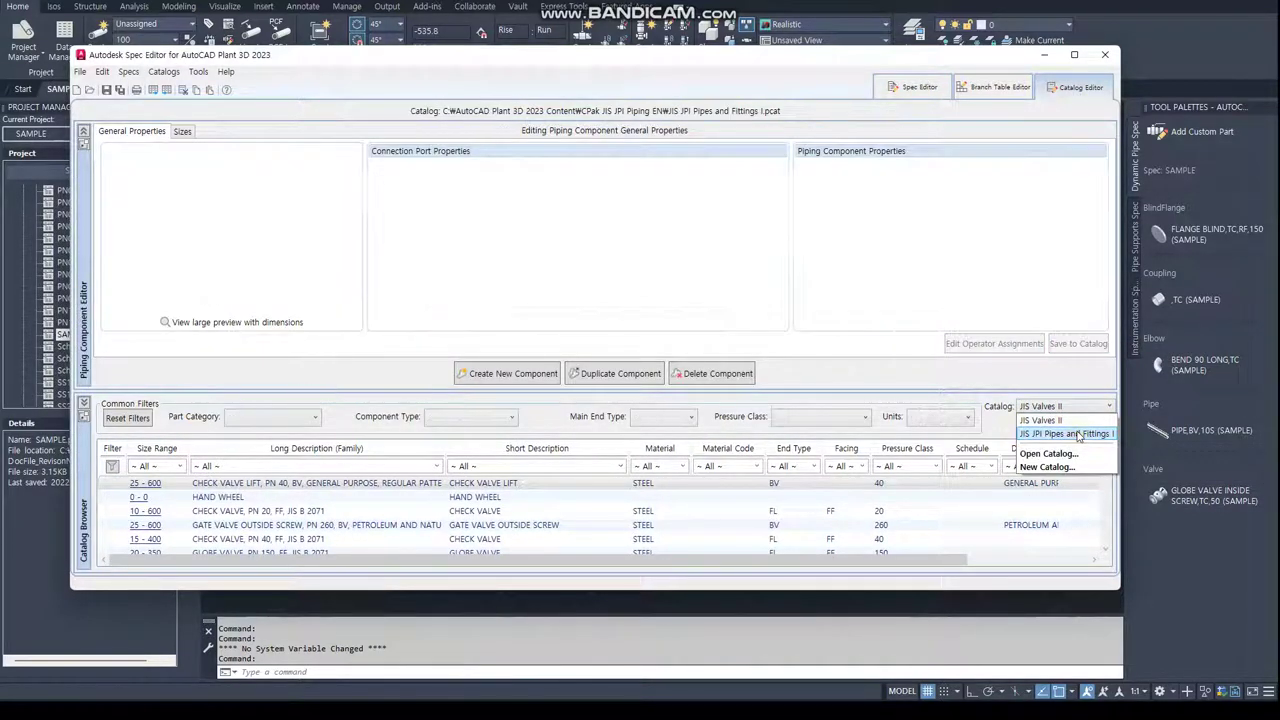
left_click(518, 376)
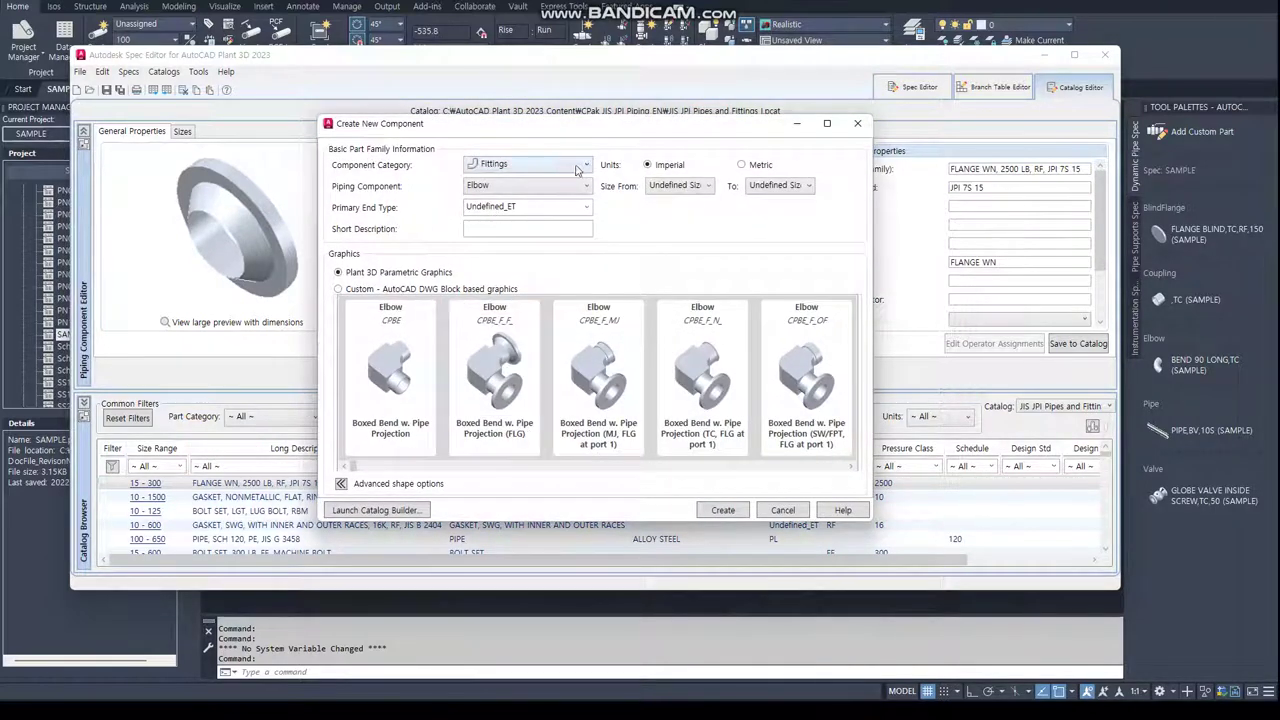
left_click(428, 289)
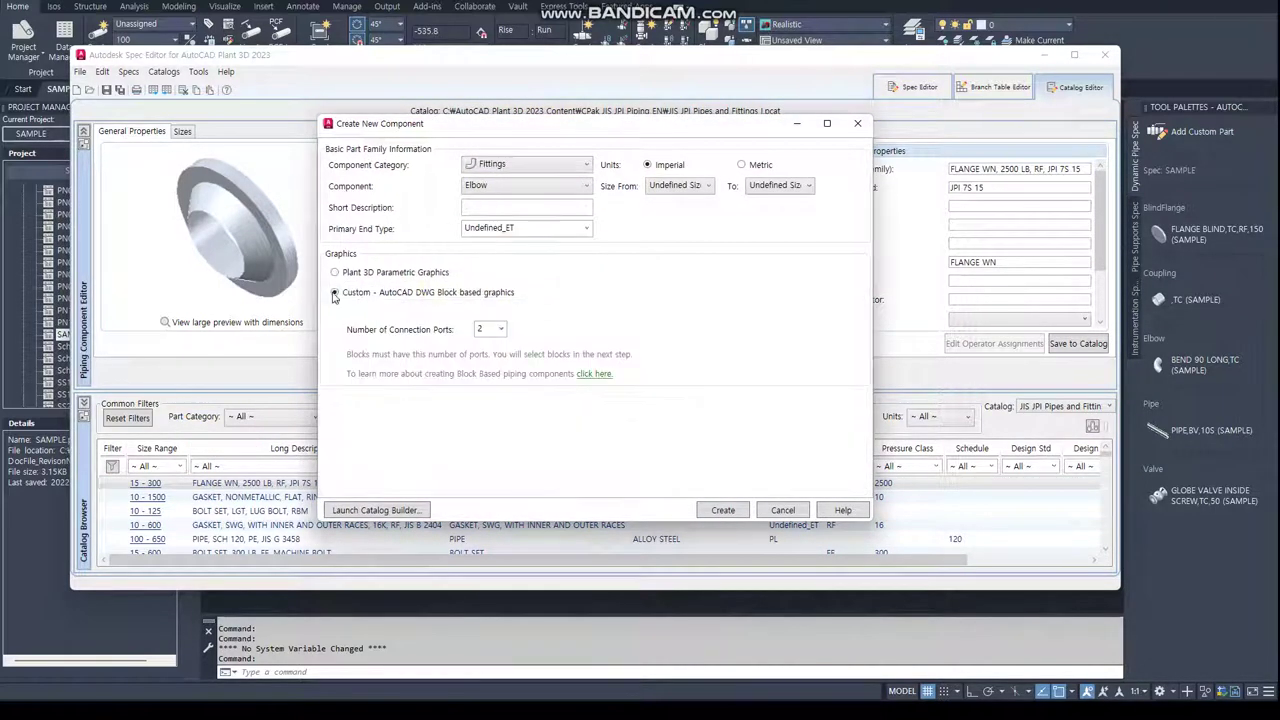
Make the component a valve with TC primary ends and short description TC BALL VALVE.
left_click(586, 166)
left_click(514, 251)
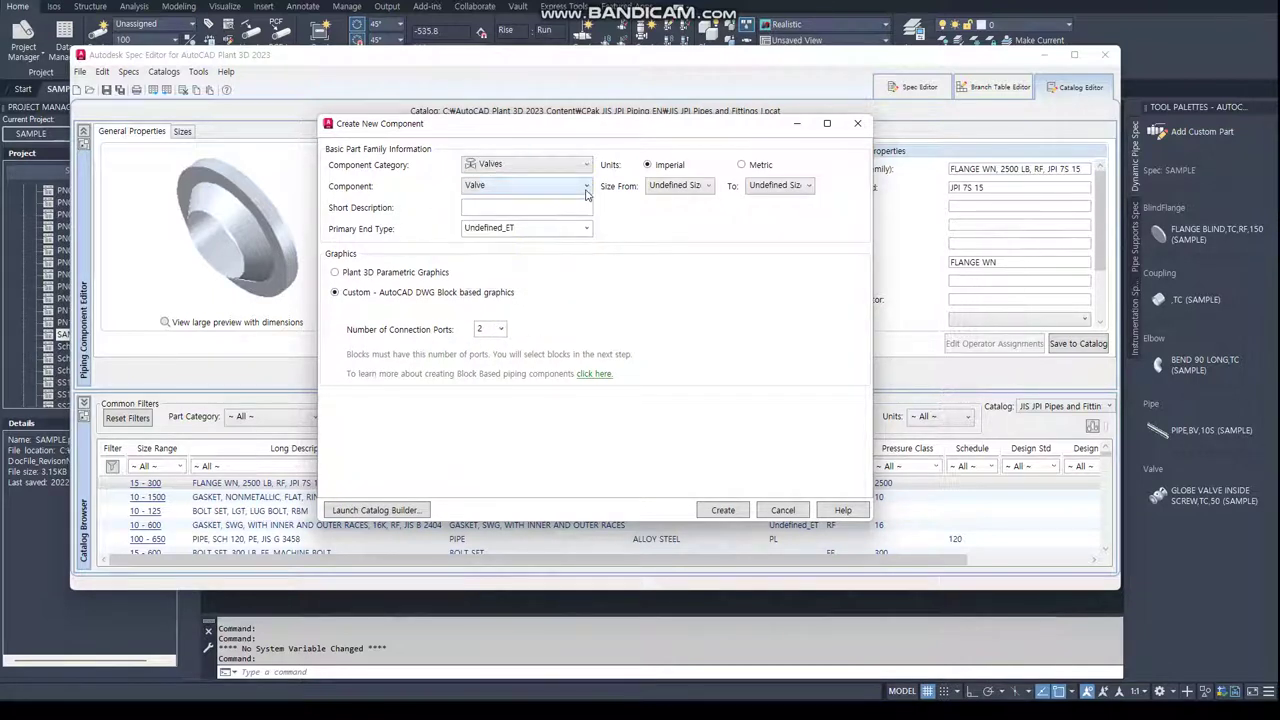
left_click(586, 228)
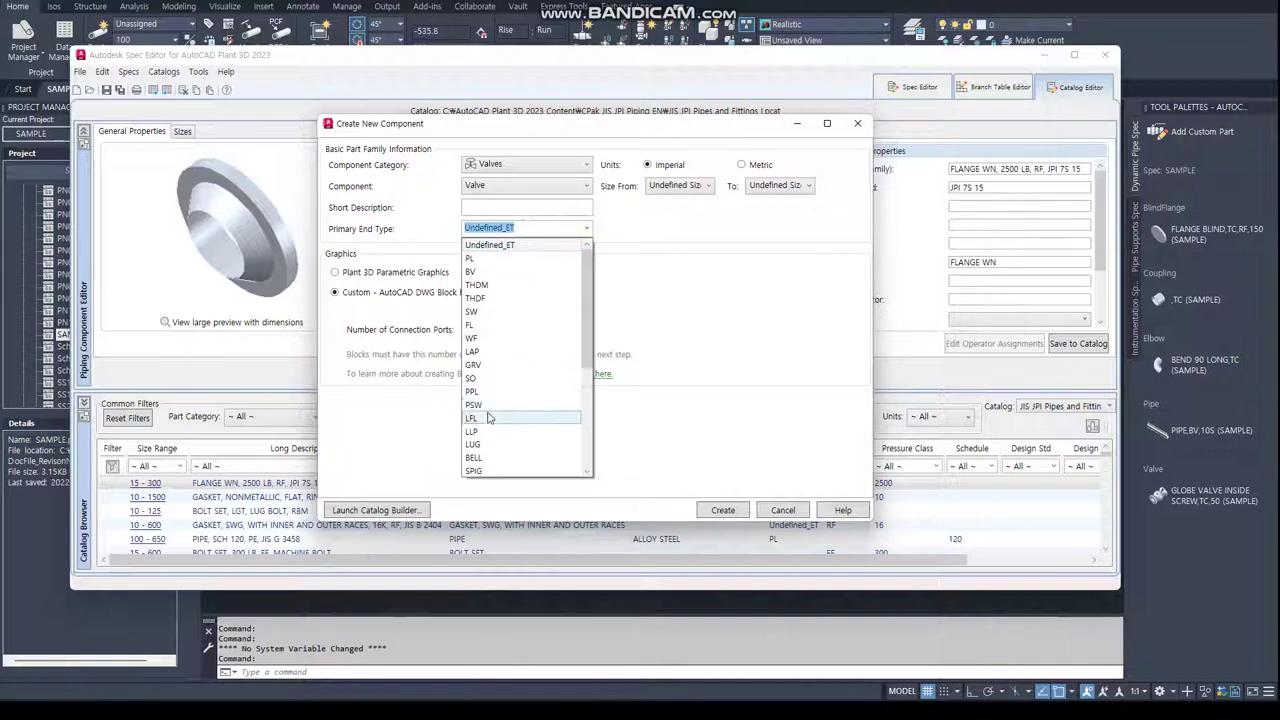
scroll(489, 418, "down", 1)
scroll(489, 418, "down", 2)
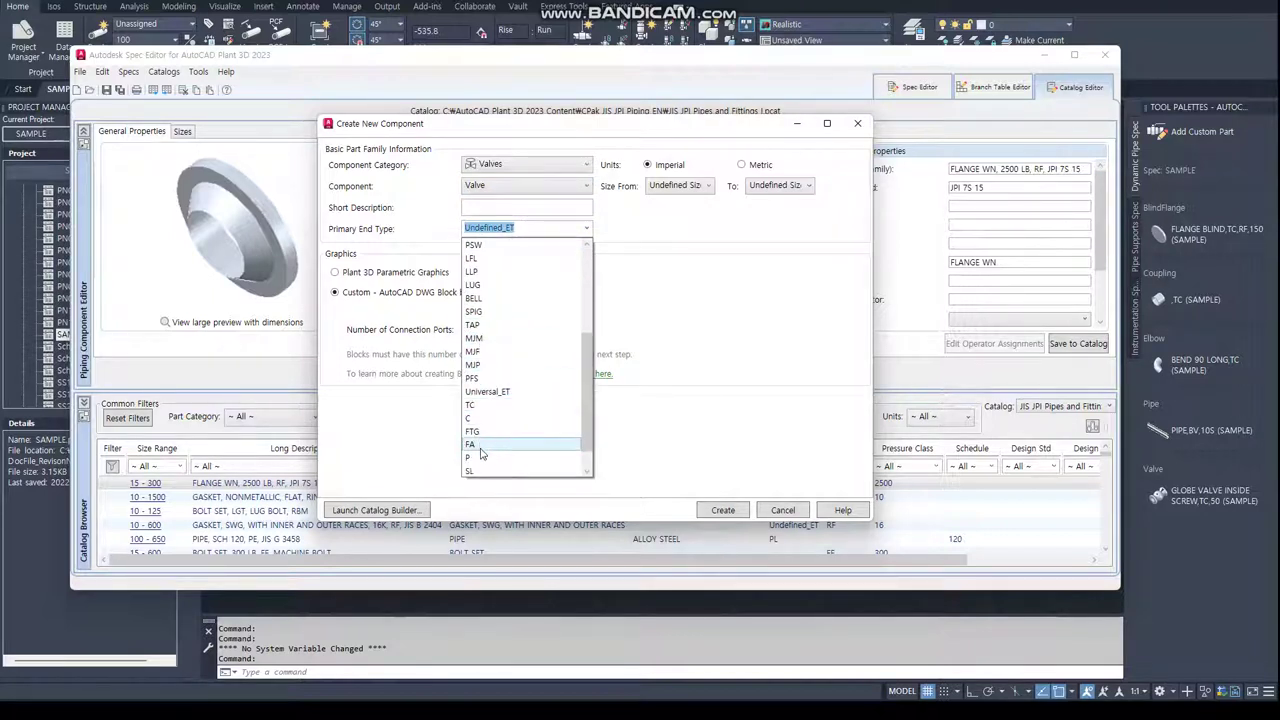
left_click(491, 405)
left_click(509, 209)
type("TC BALL VALER")
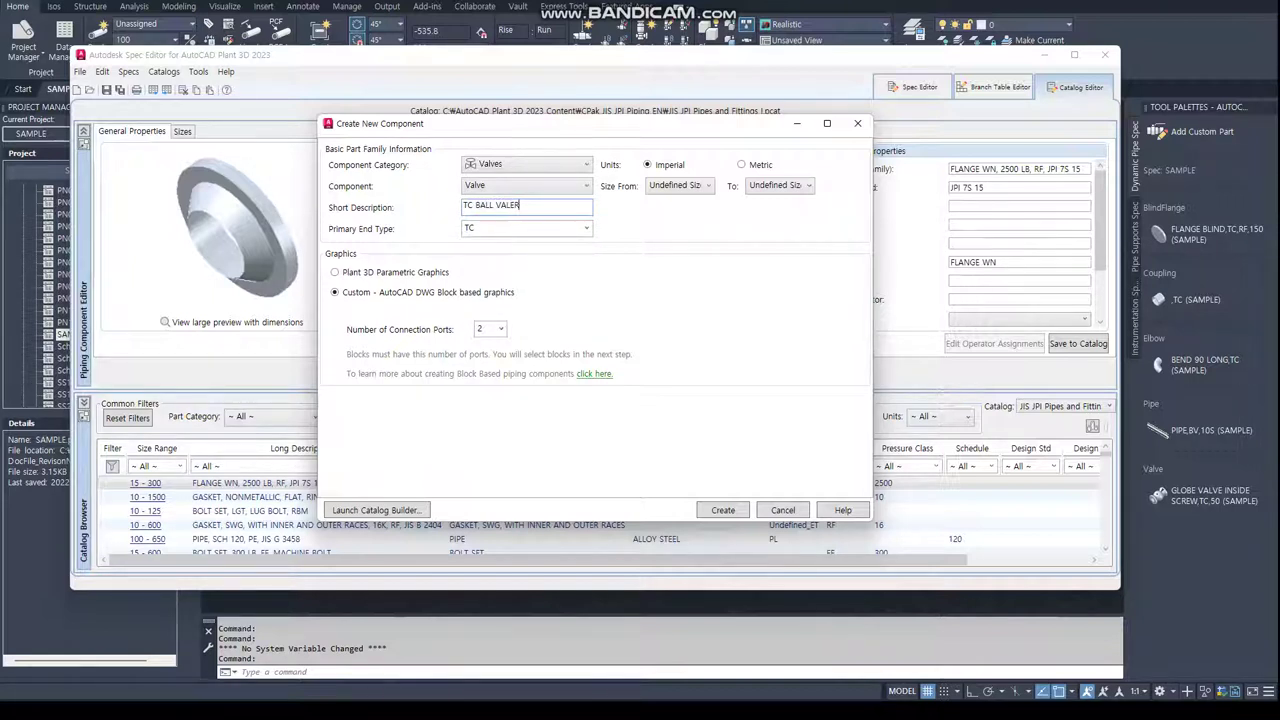
key("BackSpace")
type("V")
Set metric units with a 100–100 size range and create the component.
left_click(743, 166)
left_click(680, 185)
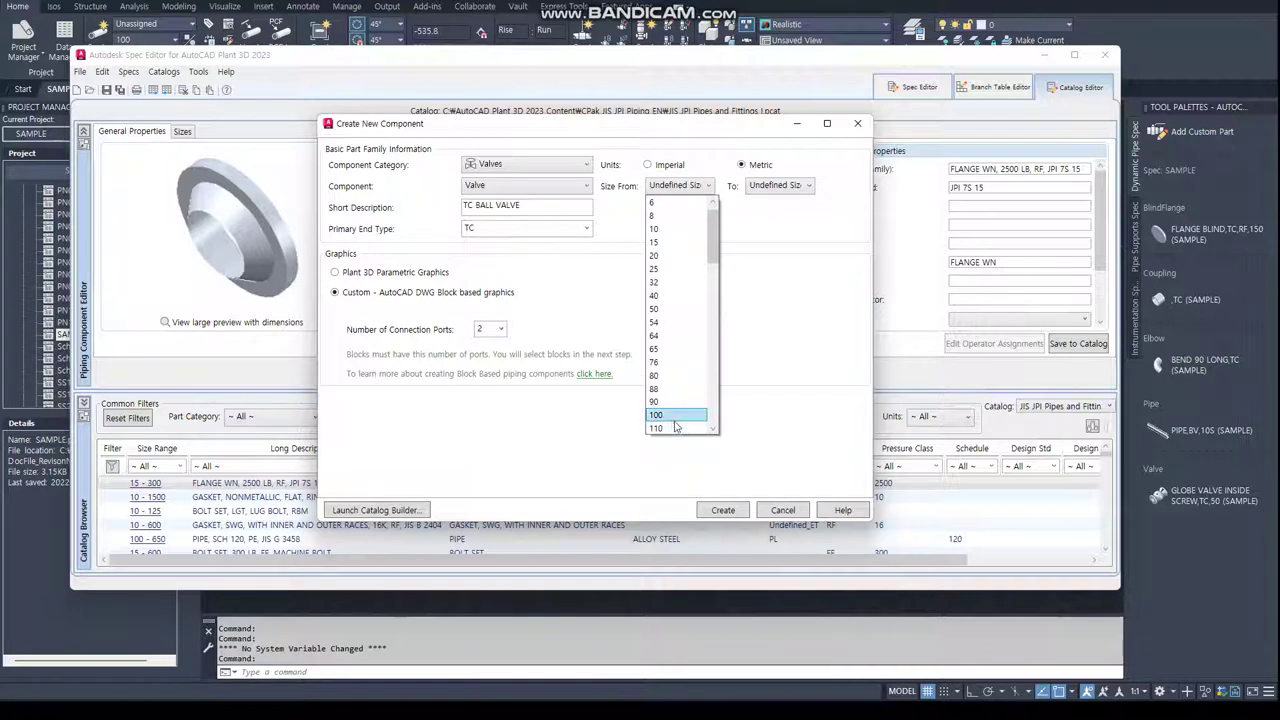
left_click(675, 418)
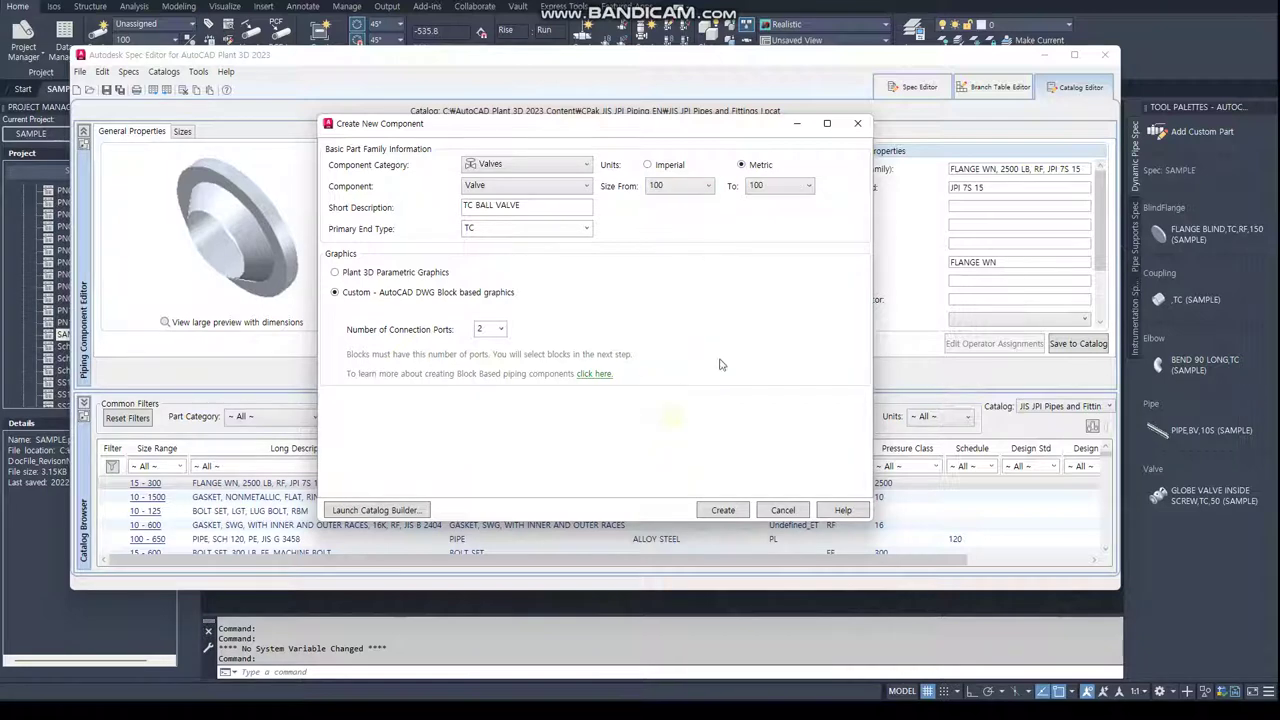
left_click(722, 511)
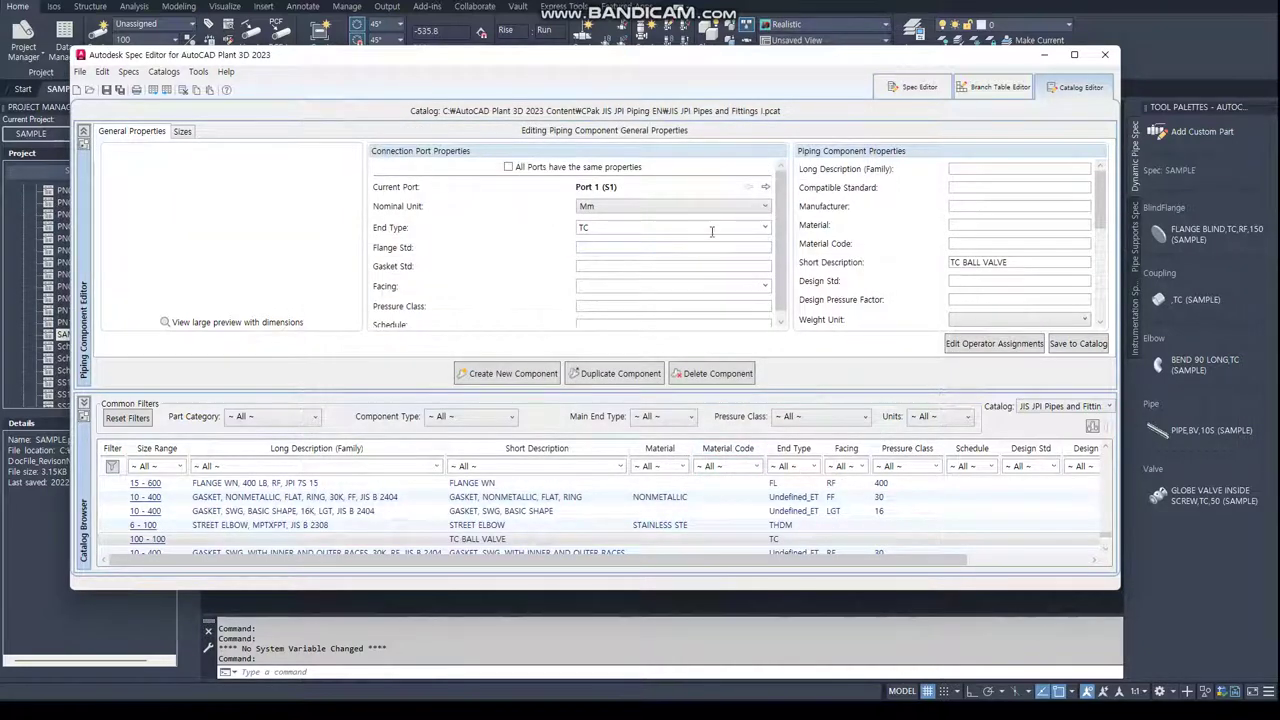
Enter long description TC BALL VALVE and iso symbol type VALVE.
left_click(1078, 168)
type("TC BALL VALVE")
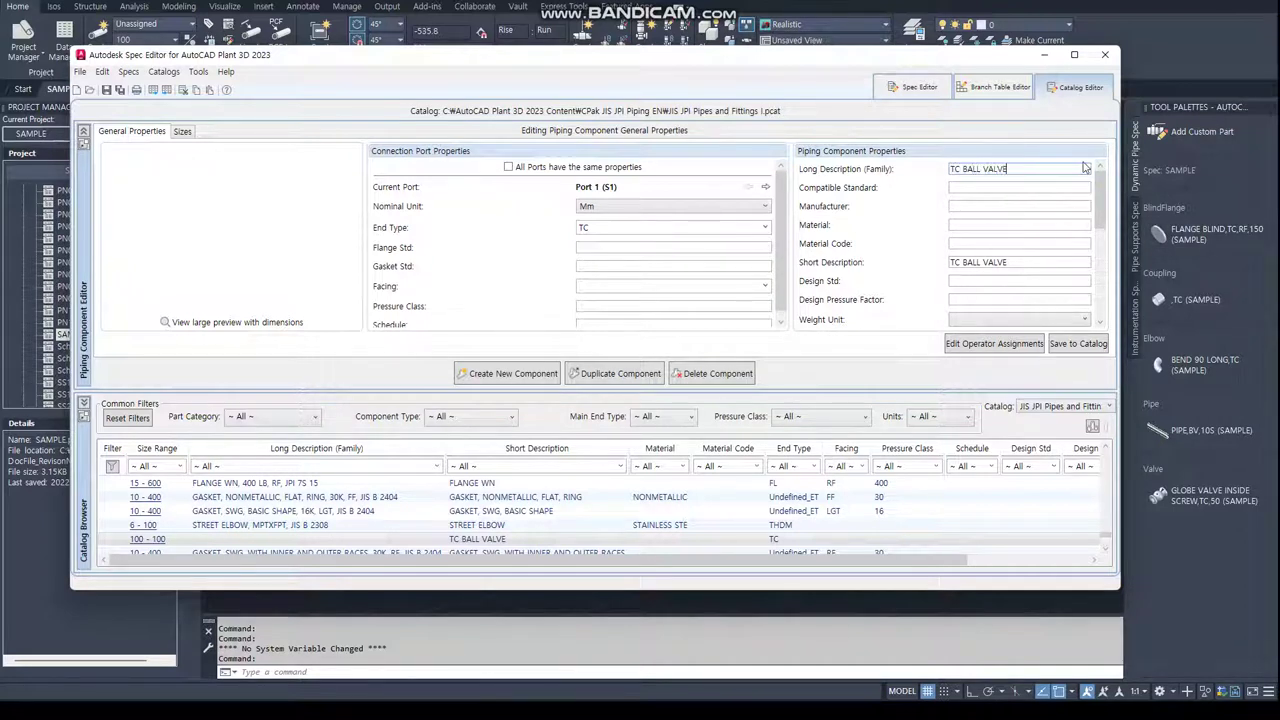
left_click_drag(1113, 212, 1088, 375)
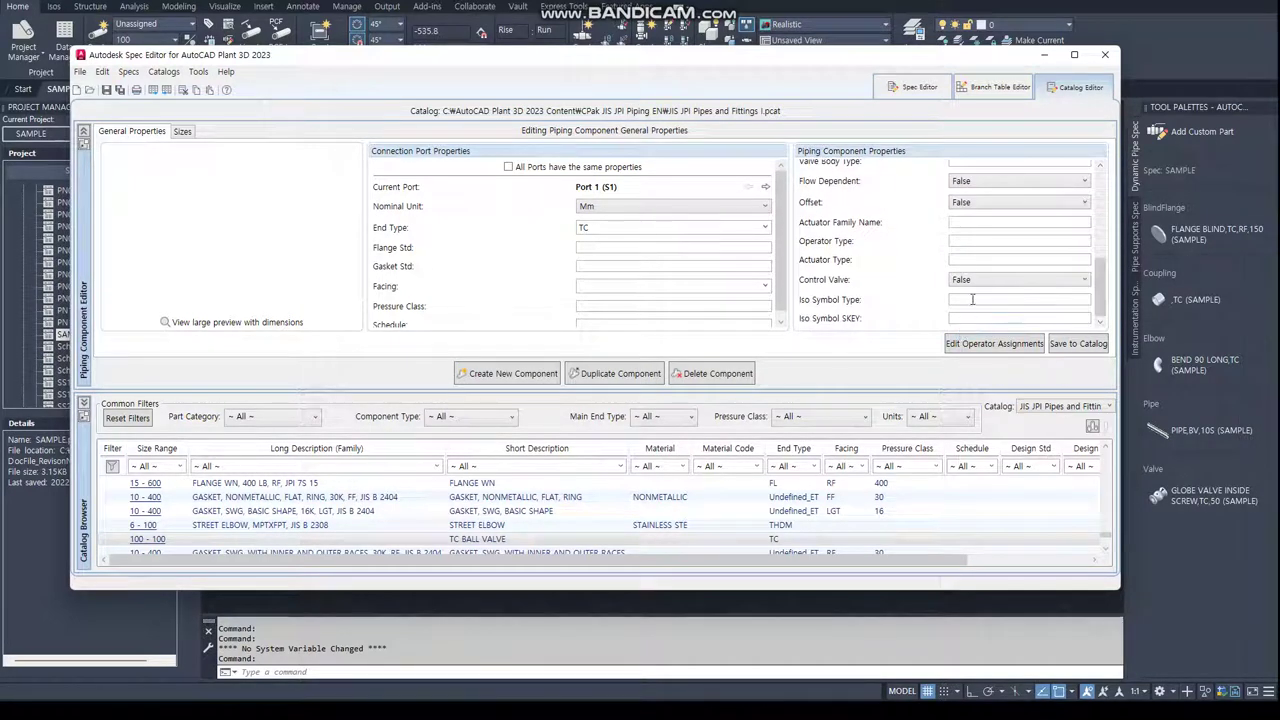
left_click(975, 299)
type("LVE")
key("Tab")
Set SKEY VBCL, actuator family MANUAL, operator type HAND LEVER and valve body type BALL.
left_click(954, 222)
type("MANUAL")
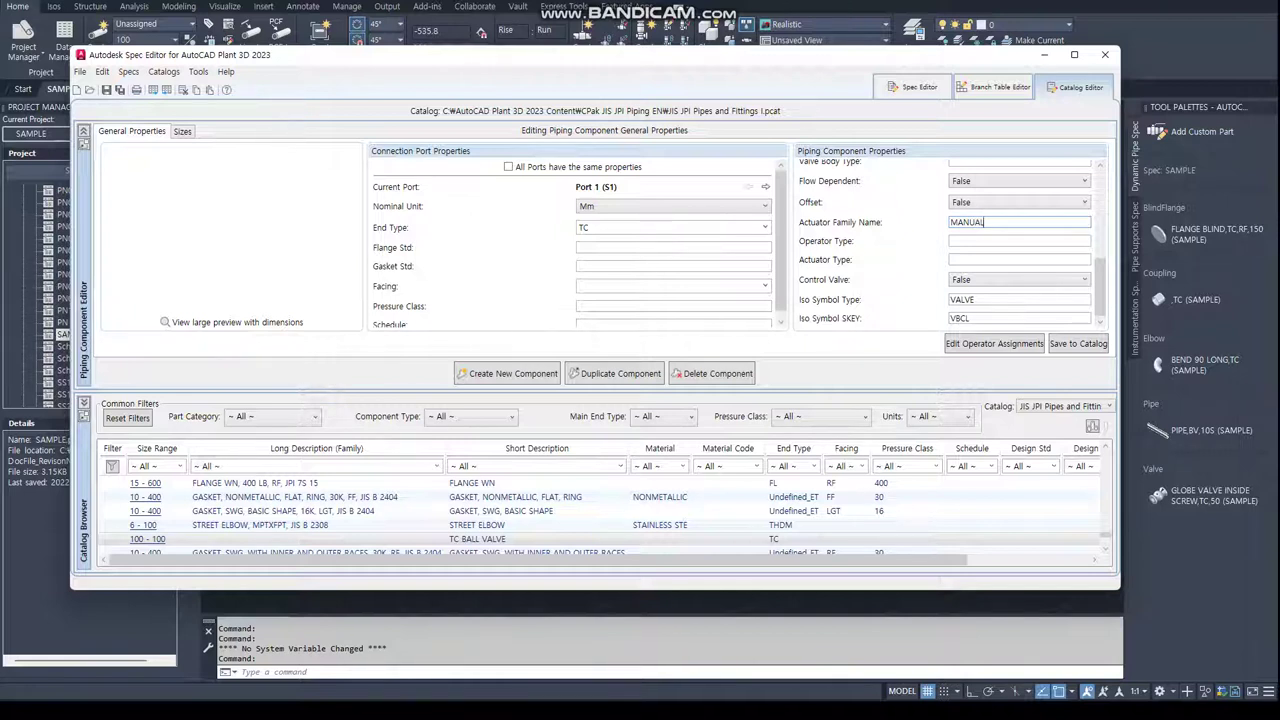
key("Tab")
type("HAND LEVER")
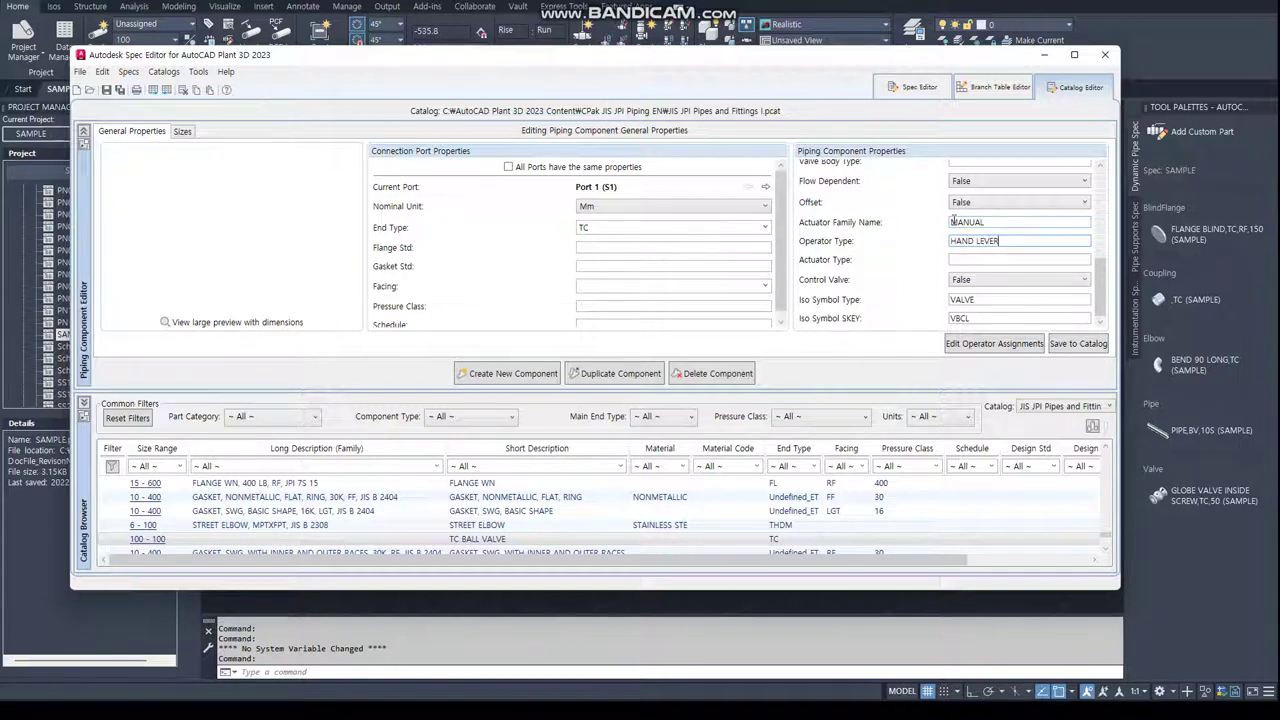
key("Tab")
type("D")
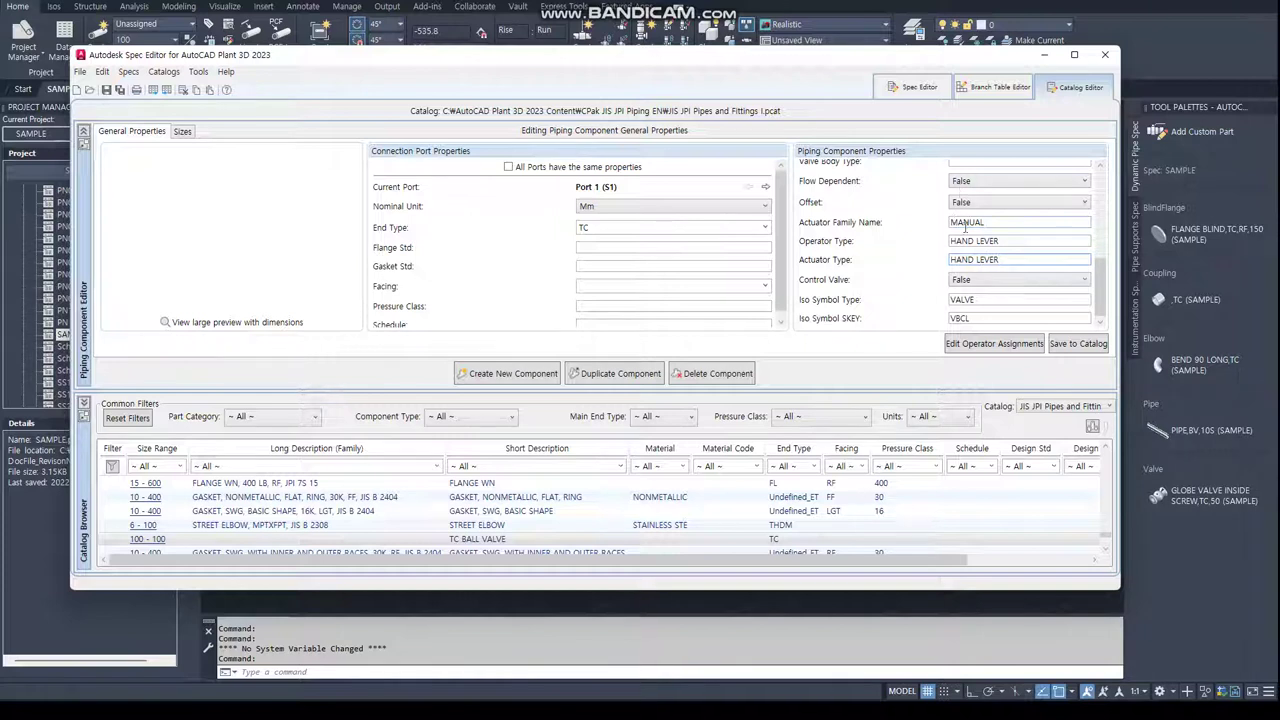
scroll(993, 286, "up", 1)
scroll(985, 282, "up", 1)
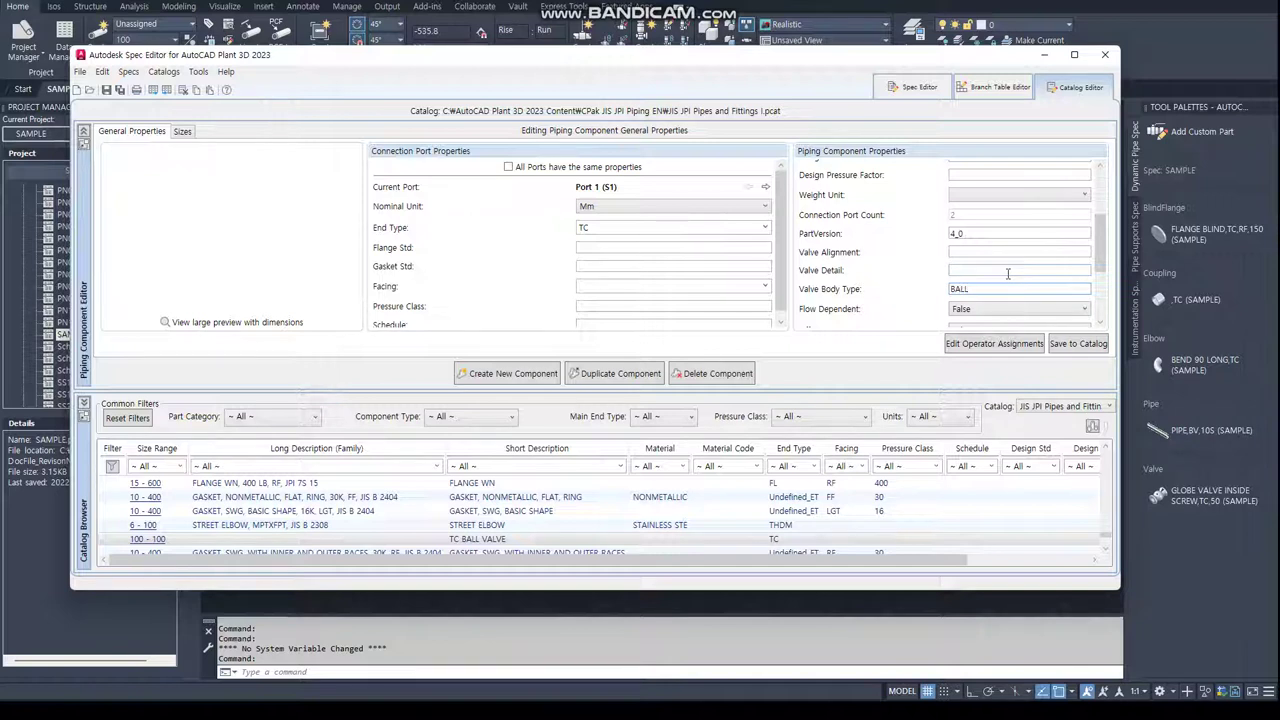
scroll(953, 253, "up", 1)
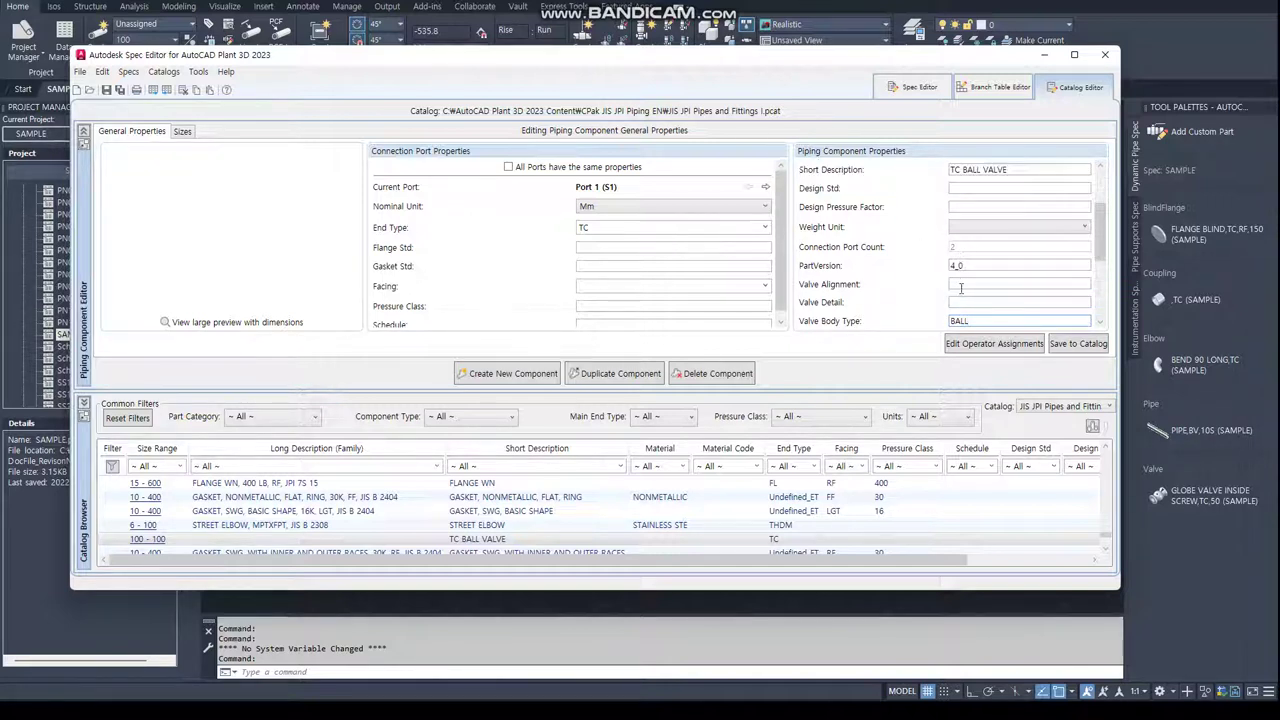
left_click(961, 287)
type("Inline")
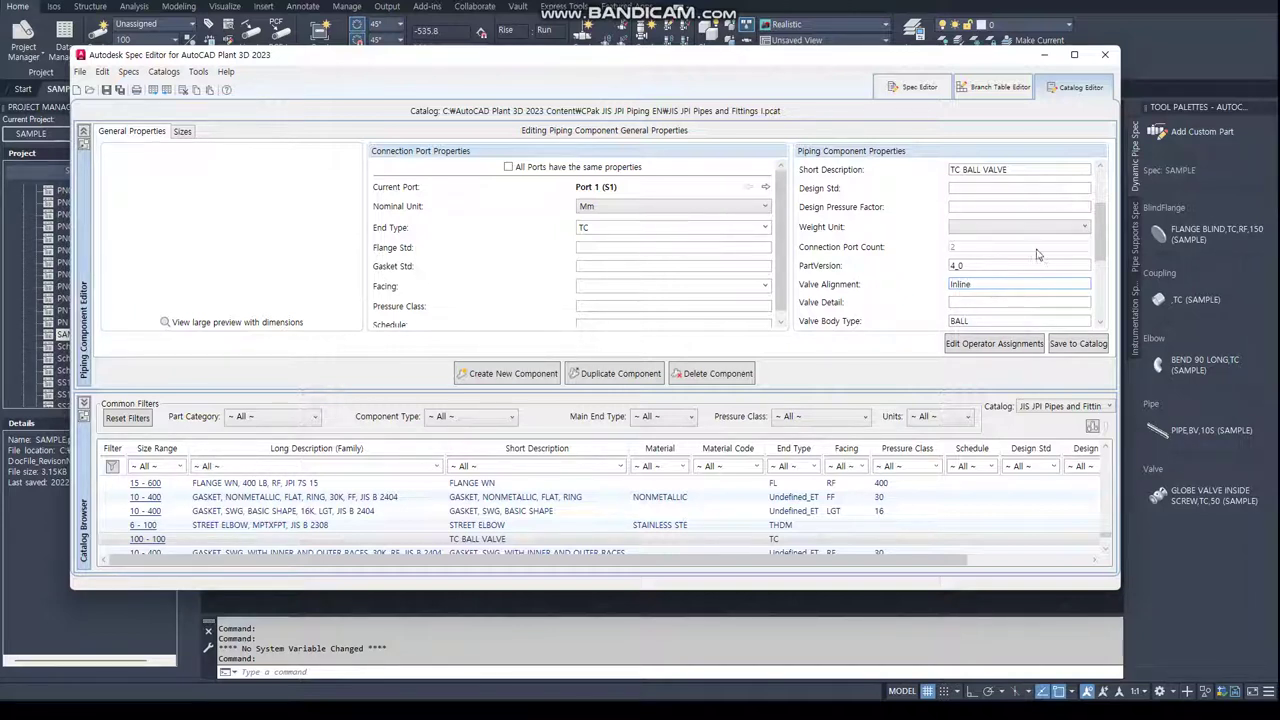
scroll(1021, 249, "up", 2)
scroll(1005, 249, "up", 1)
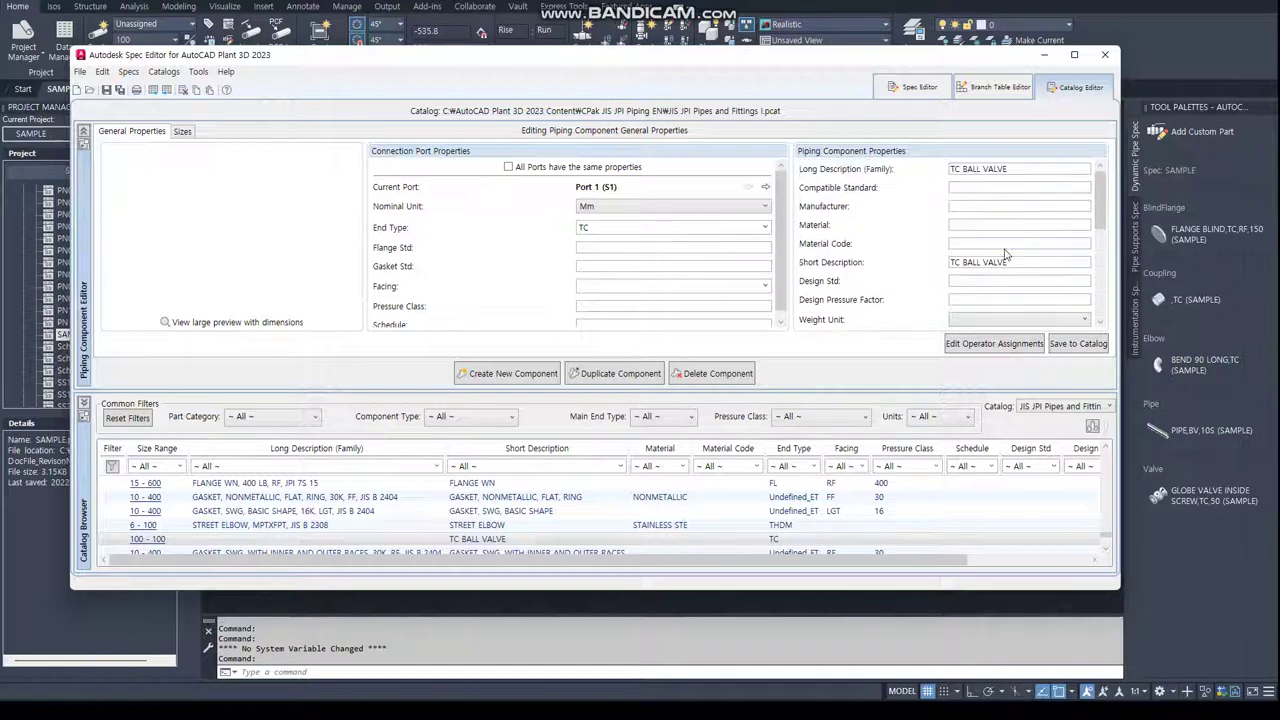
Assign the TC-BALL-100A block from VALVE-CATA.dwg as the size 100 model.
left_click(193, 136)
left_click(441, 217)
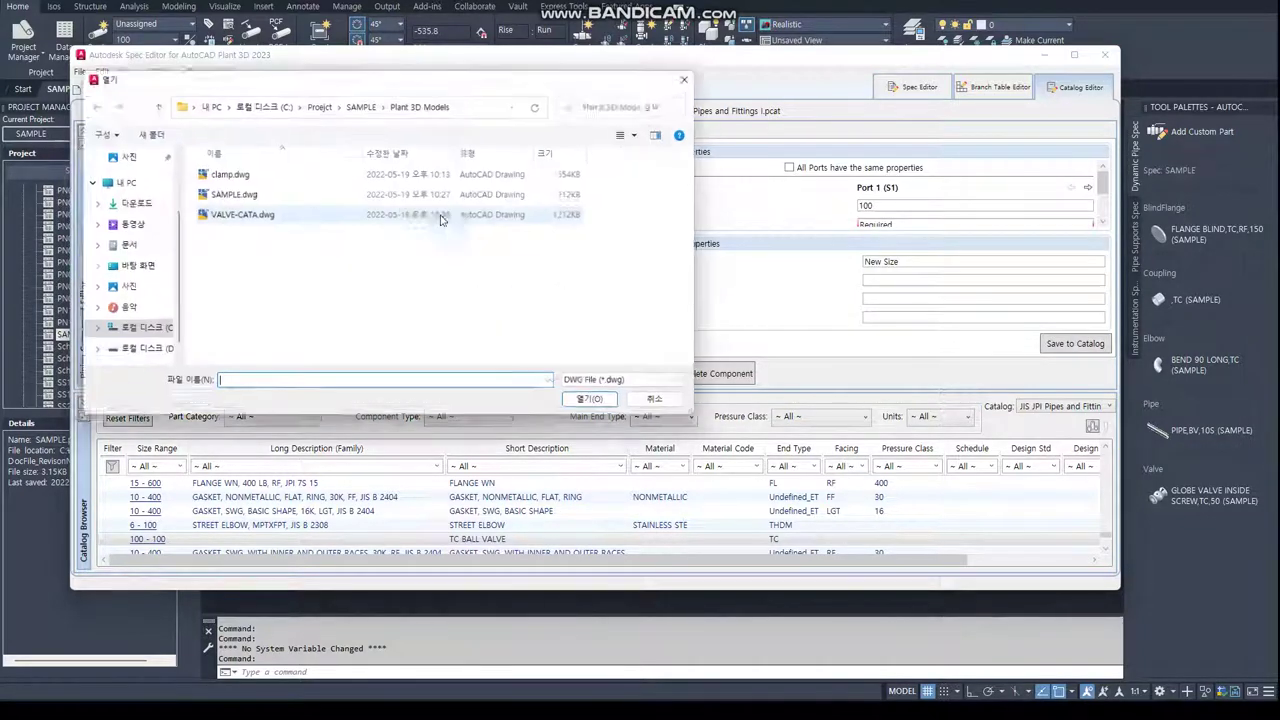
left_click(441, 216)
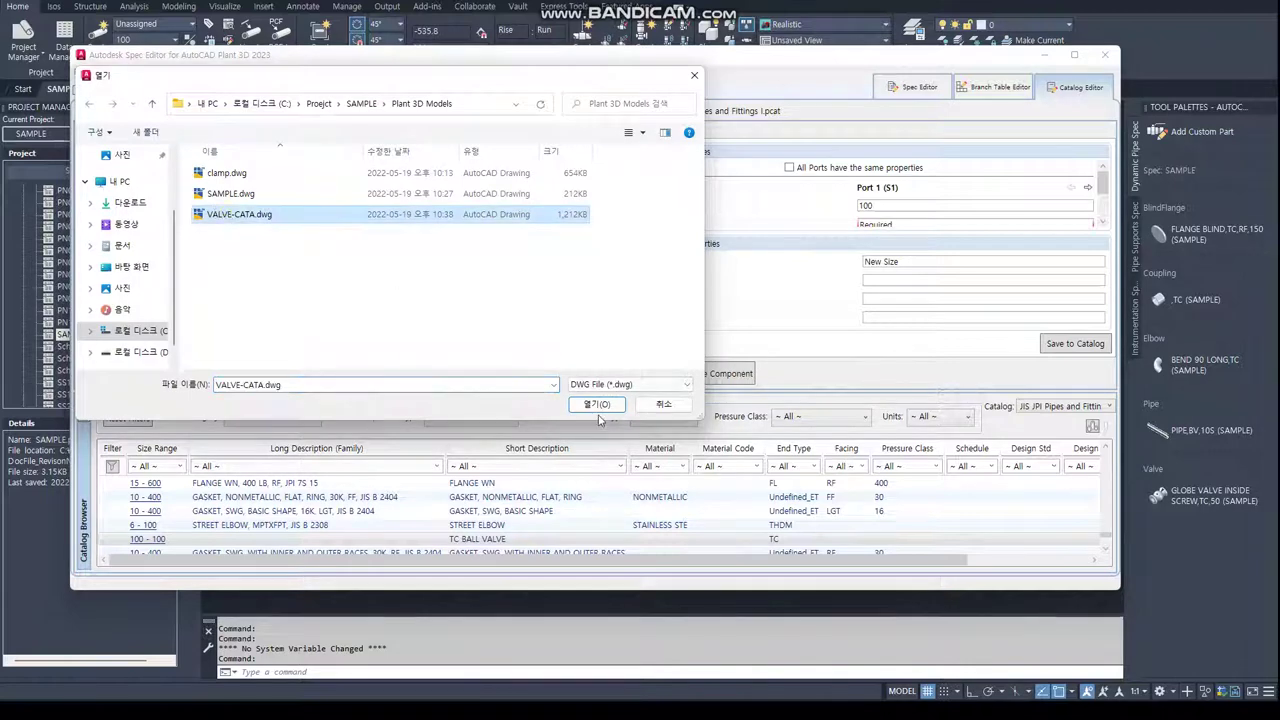
left_click(598, 406)
left_click(472, 196)
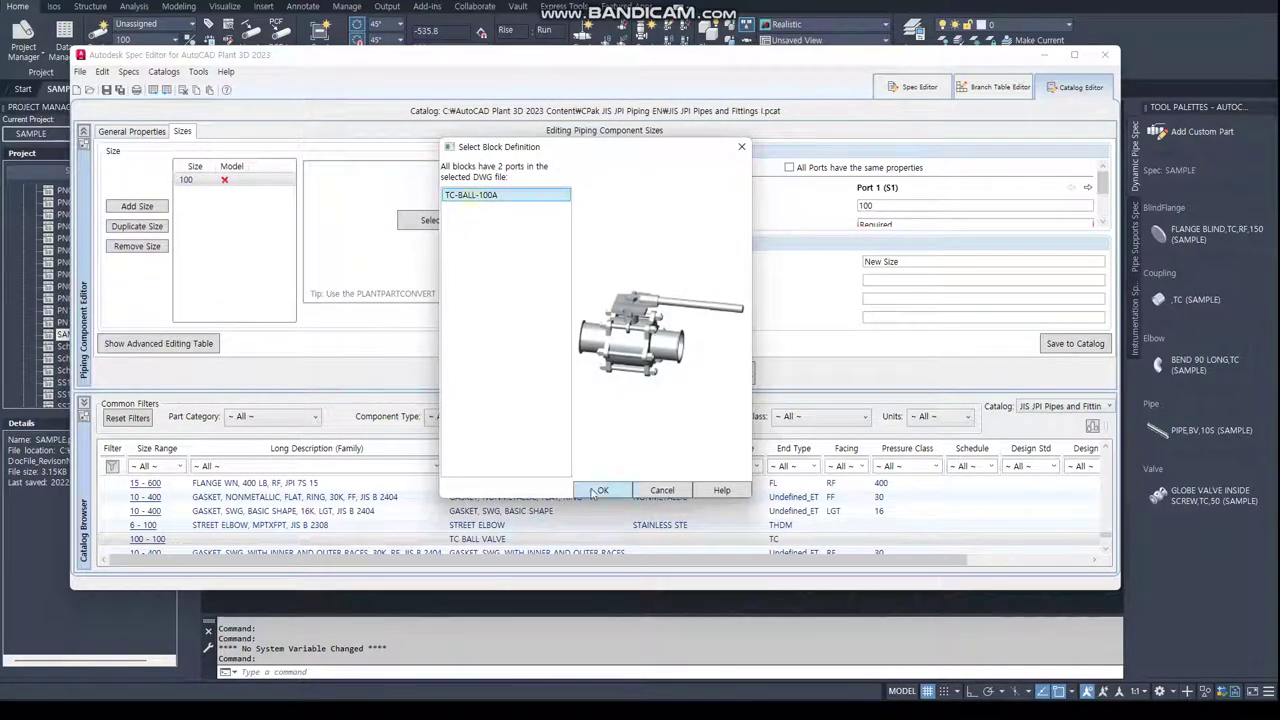
left_click(600, 490)
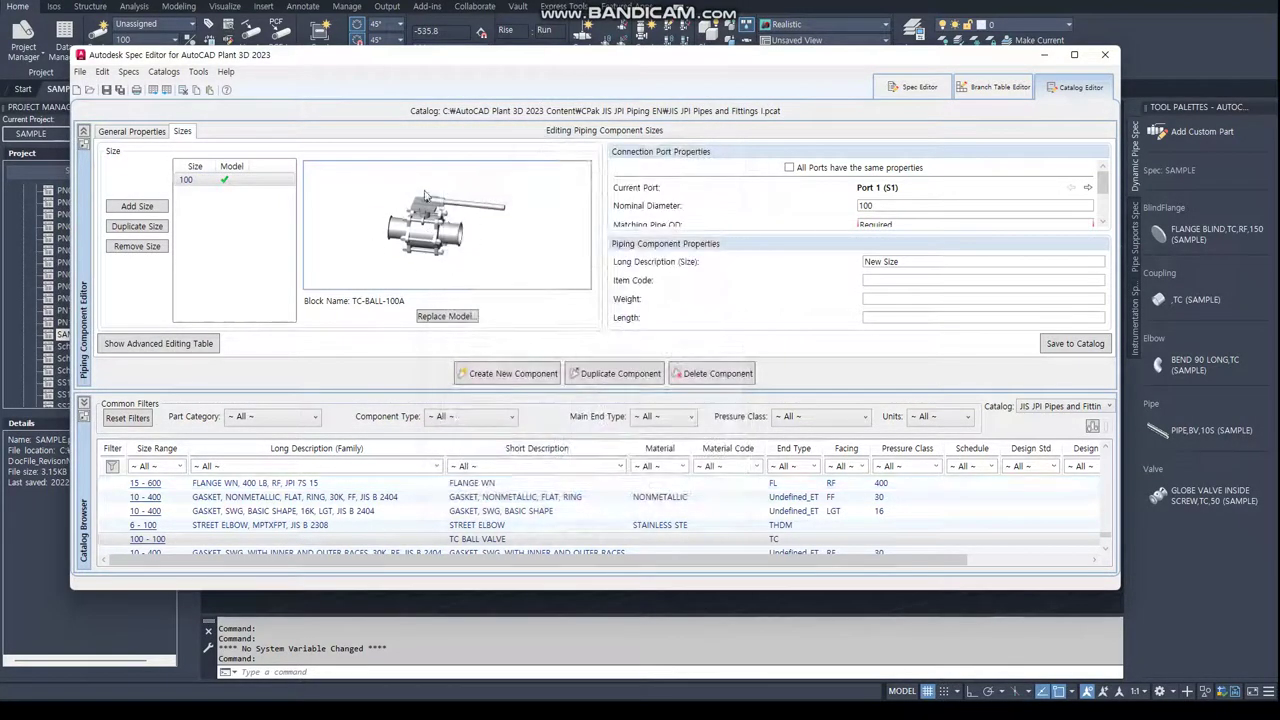
Give both ports pipe OD 114, describe the size as TC BALL VALVE 100A, and save.
left_click(1042, 225)
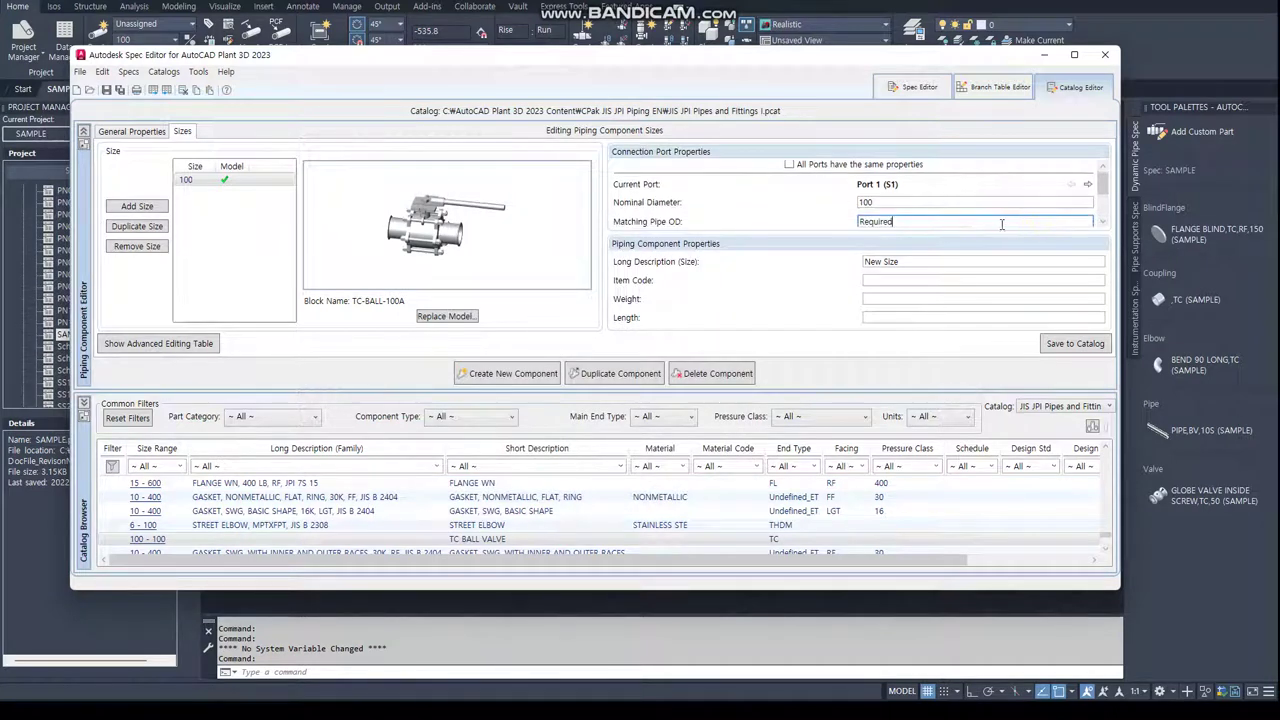
left_click_drag(1001, 224, 857, 224)
type("114")
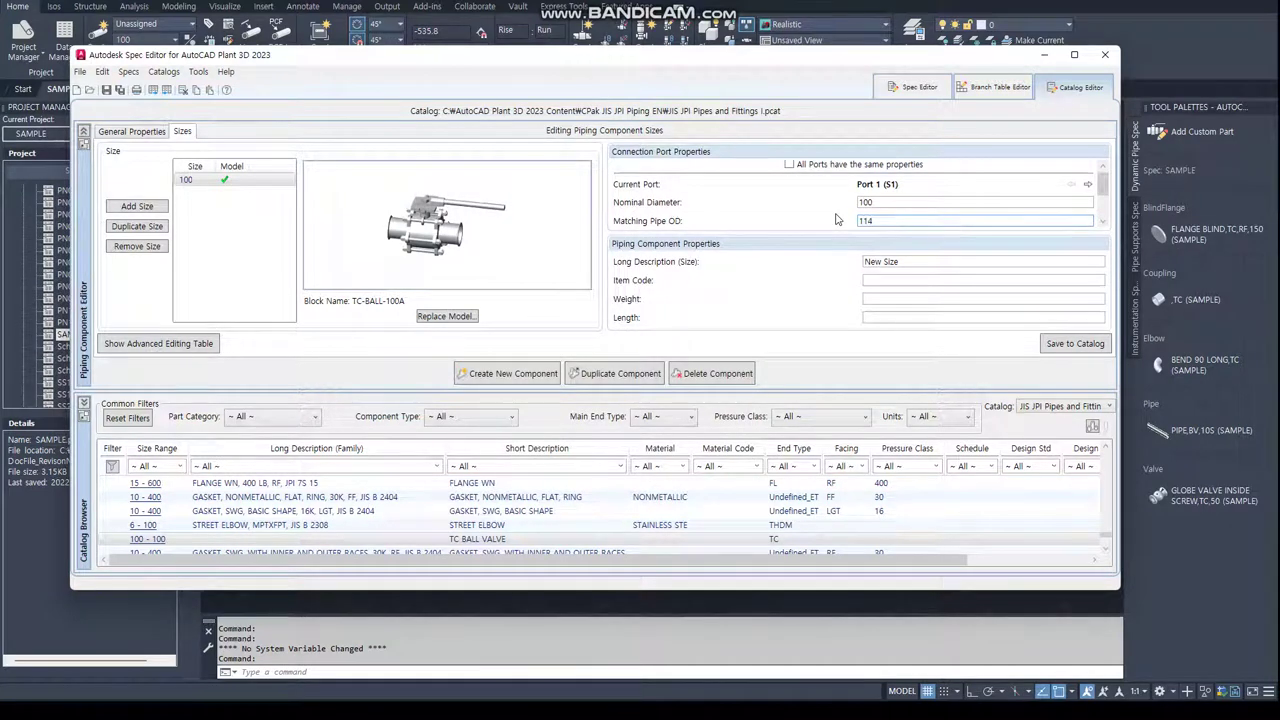
left_click(1088, 184)
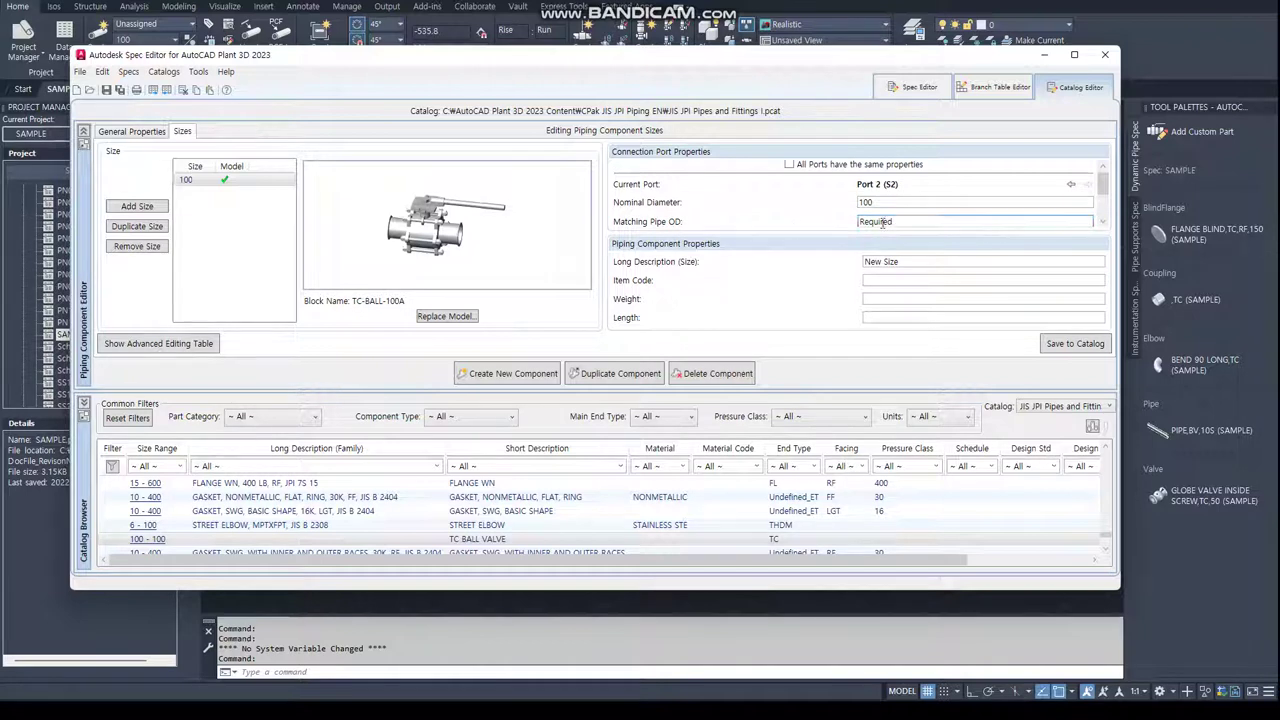
left_click(883, 222)
left_click_drag(895, 222, 831, 228)
type("114")
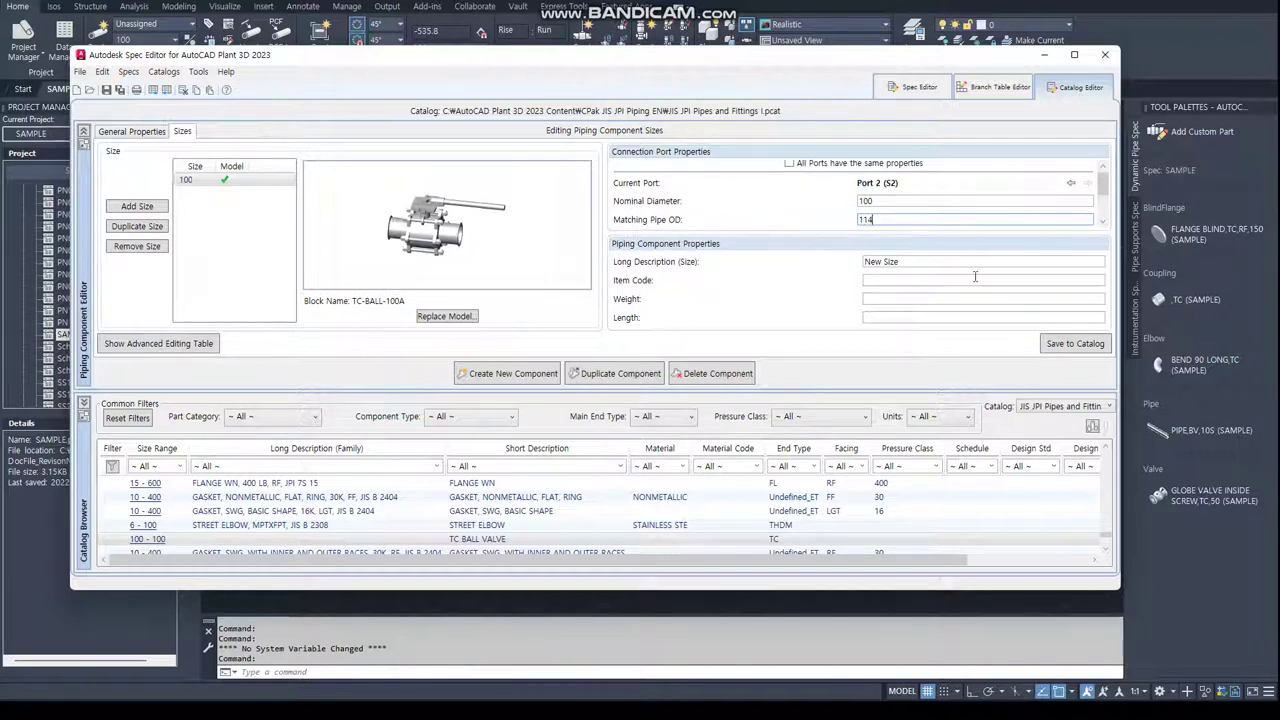
left_click(941, 262)
left_click_drag(940, 262, 820, 270)
type("100A")
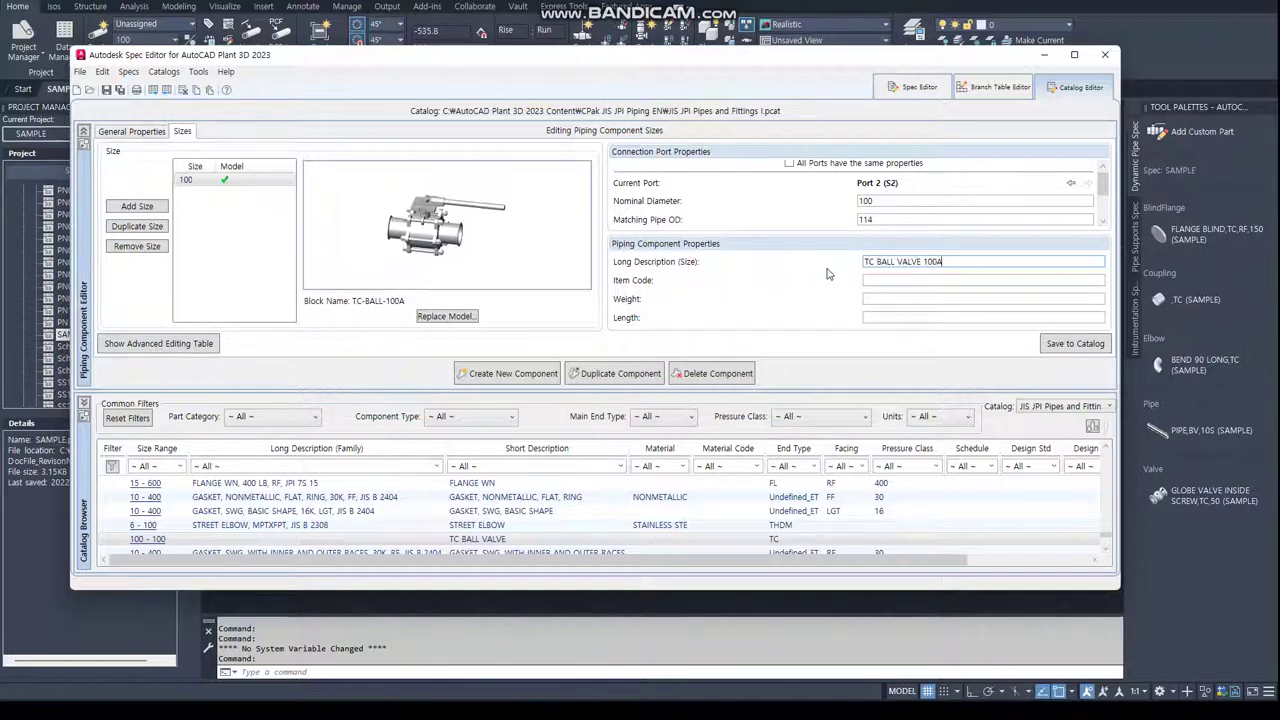
left_click(1073, 347)
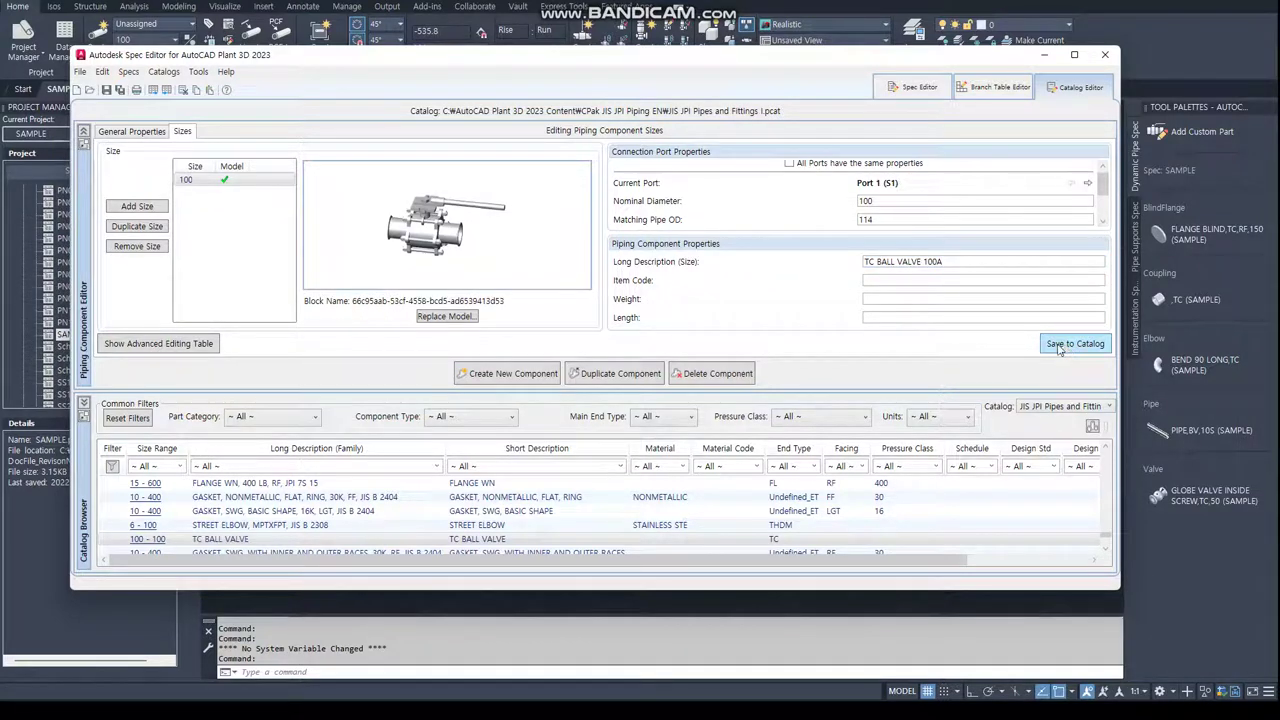
Add the TC BALL VALVE component to the SAMPLE.pspx spec.
right_click(253, 541)
left_click(300, 497)
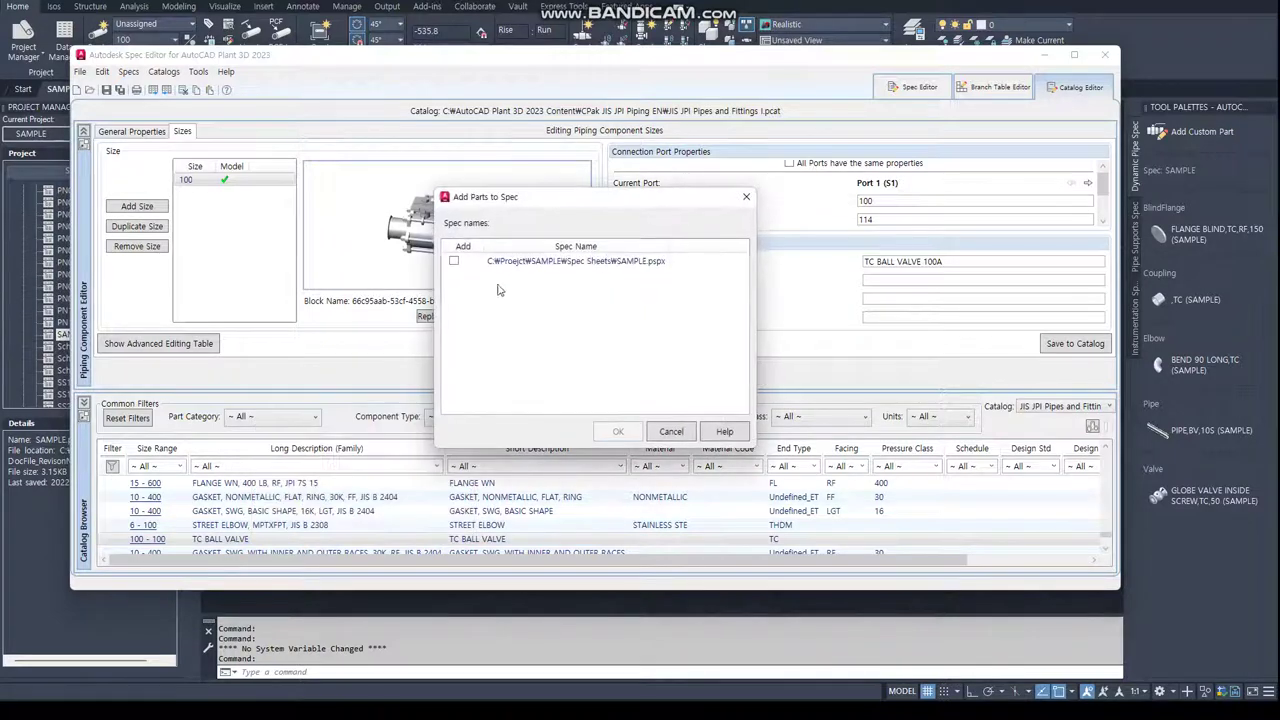
left_click(455, 261)
left_click(617, 431)
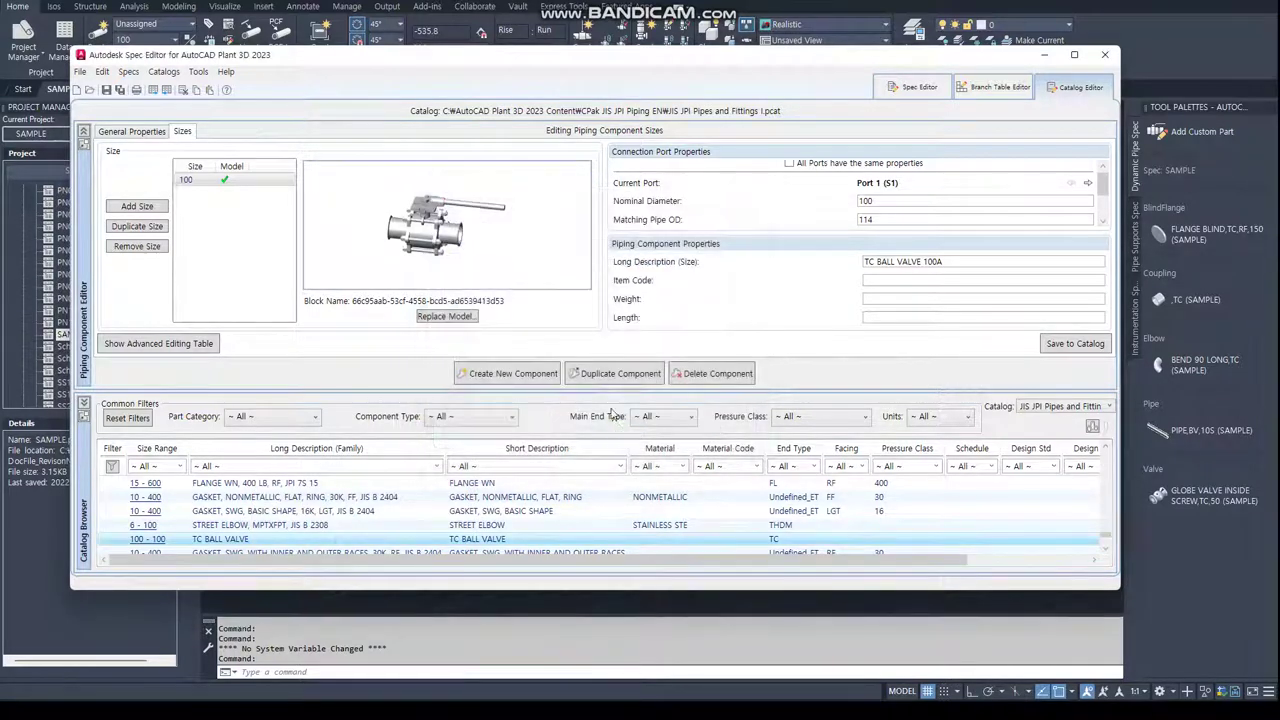
Review the SAMPLE spec sheet and save it.
left_click(930, 88)
scroll(374, 210, "down", 3)
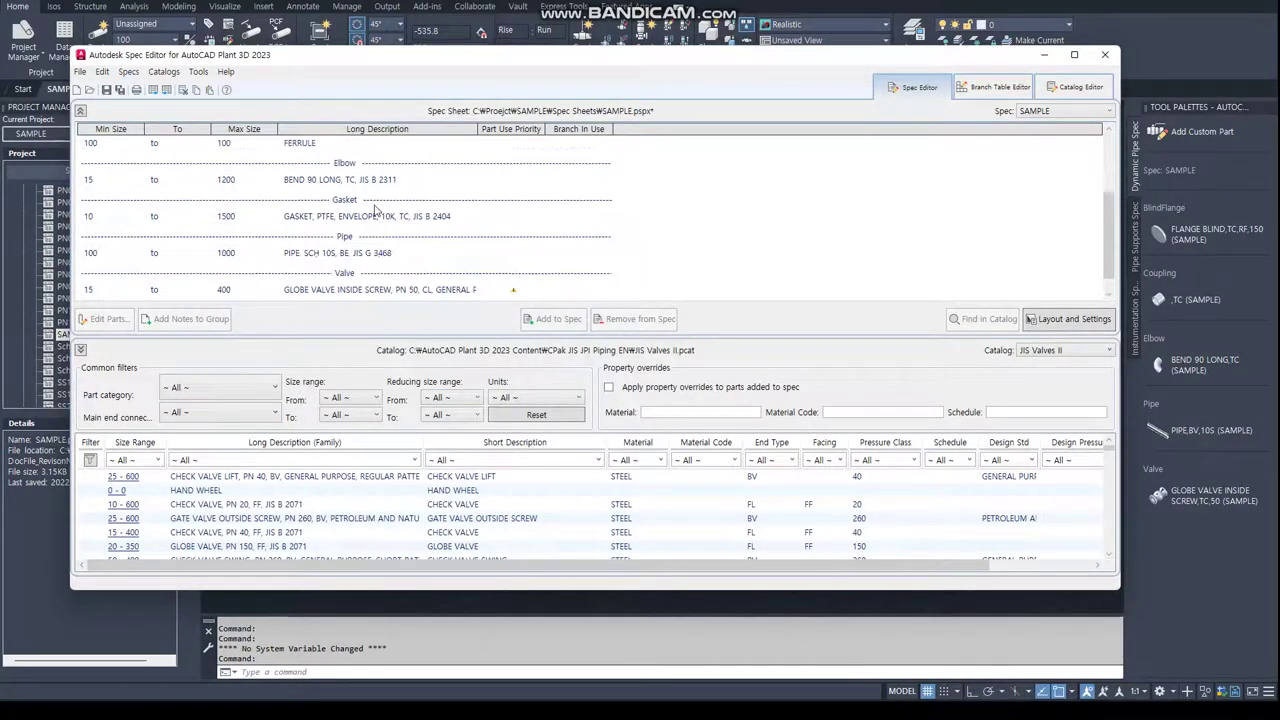
scroll(376, 218, "down", 1)
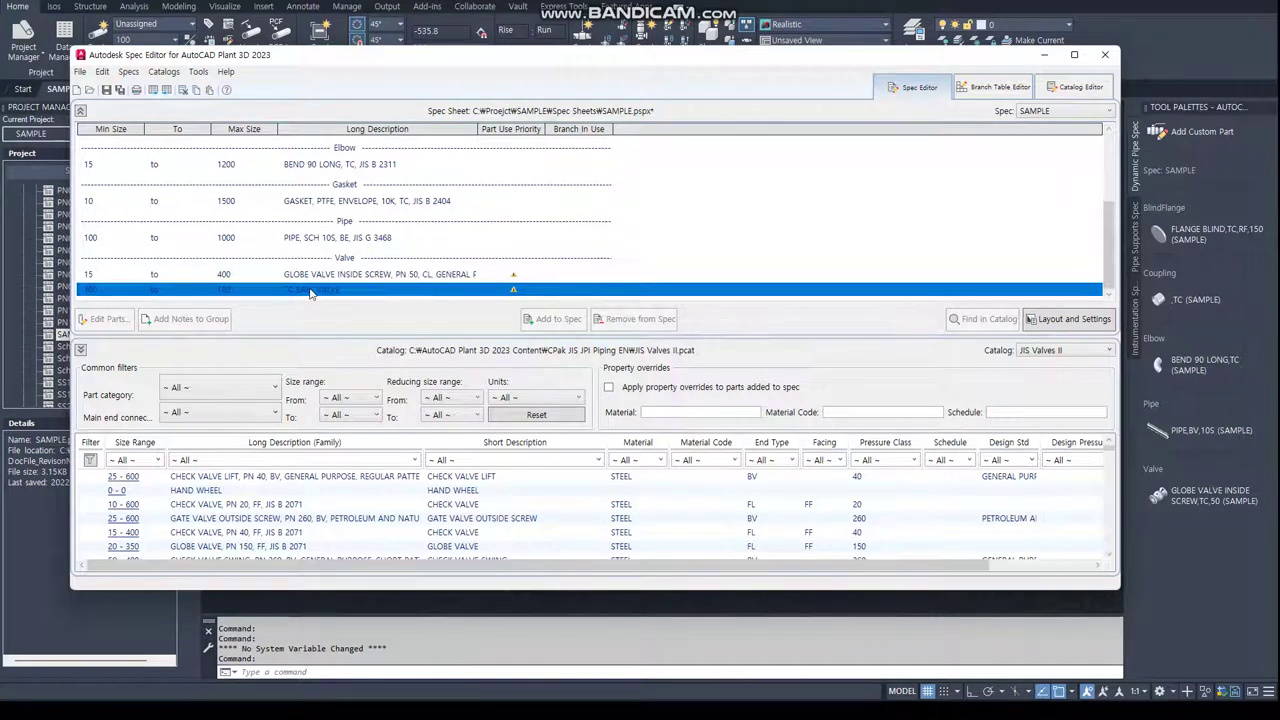
left_click(106, 90)
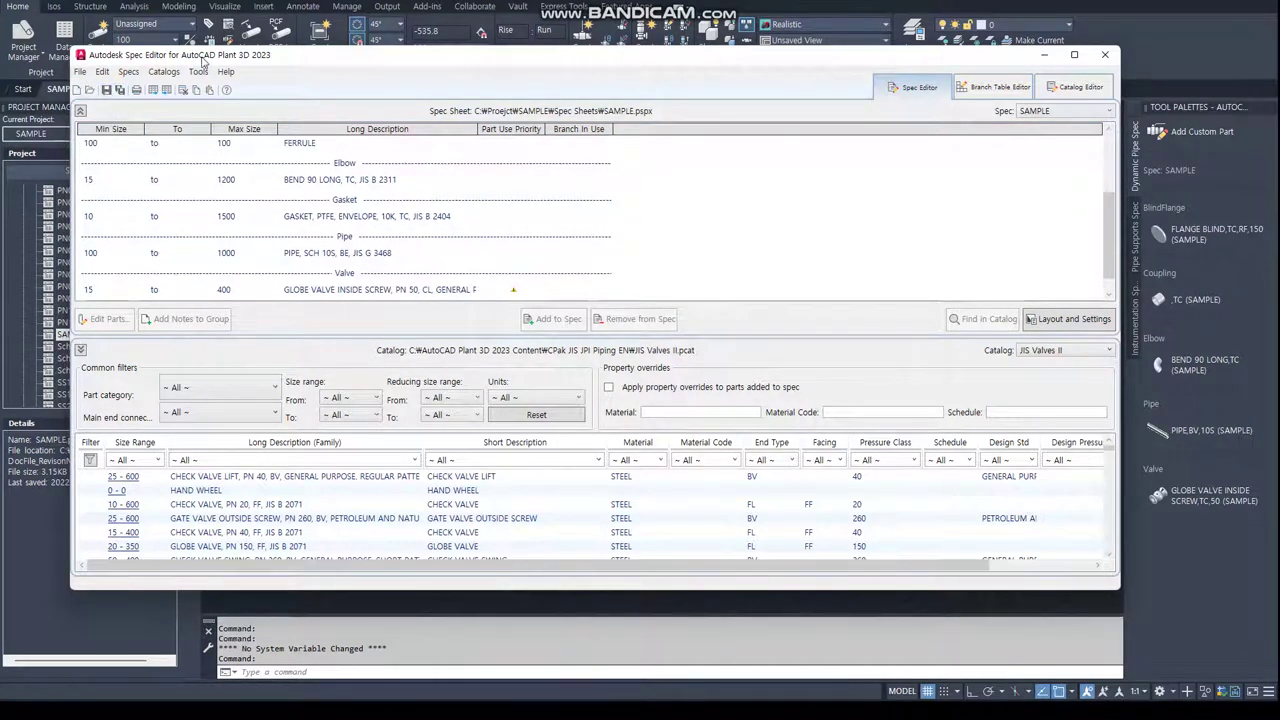
Close the Spec Editor and refresh the SAMPLE spec by switching to Sch 40 PVC and back.
left_click_drag(210, 60, 174, 68)
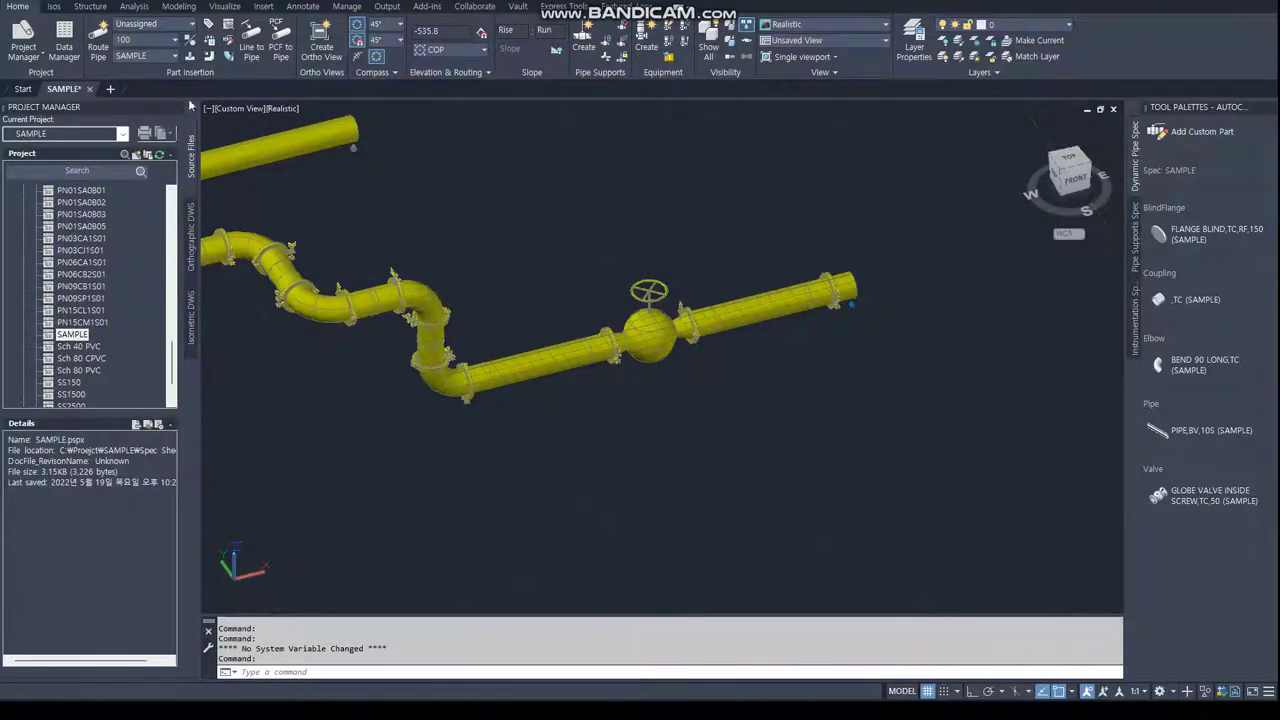
left_click(174, 56)
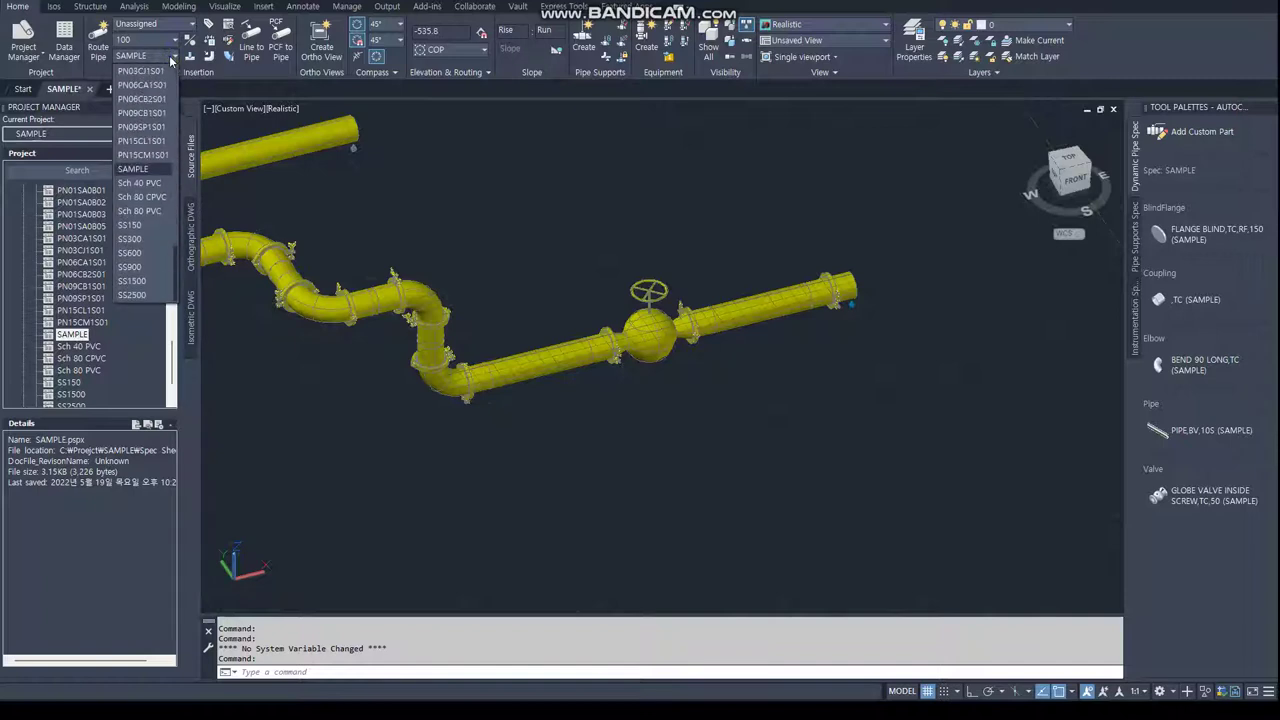
left_click(140, 113)
left_click(170, 58)
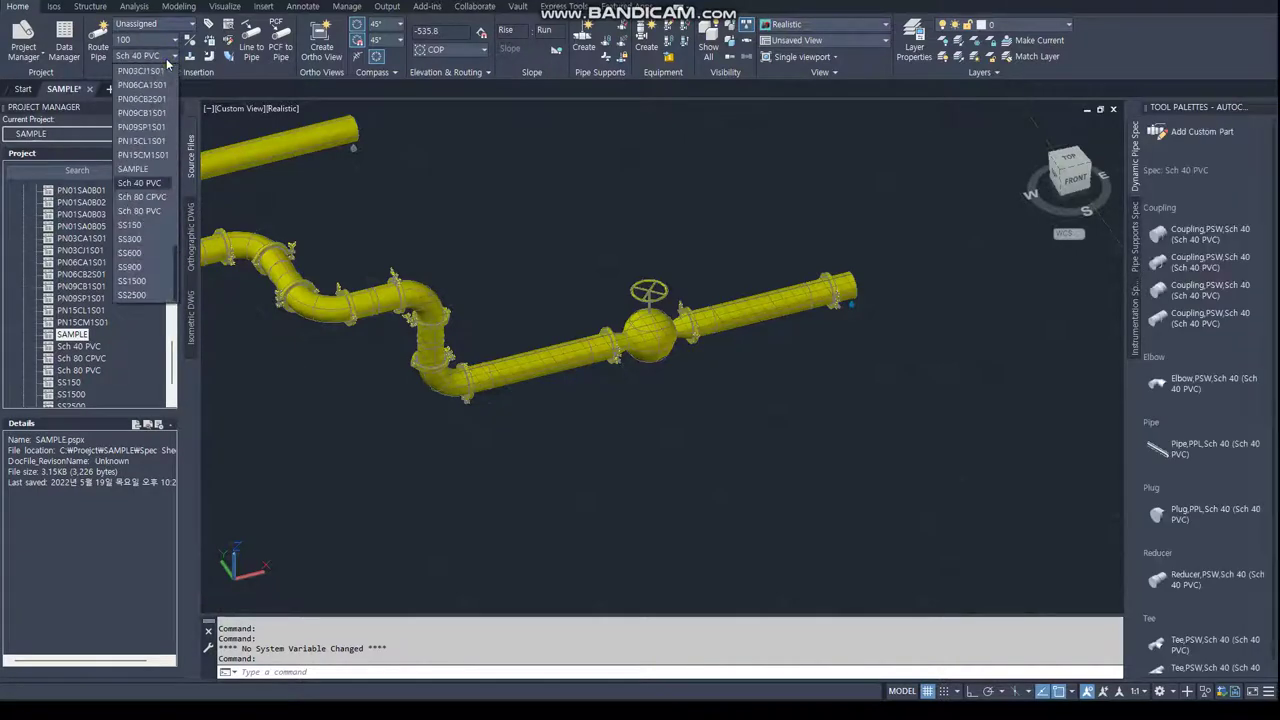
left_click(150, 170)
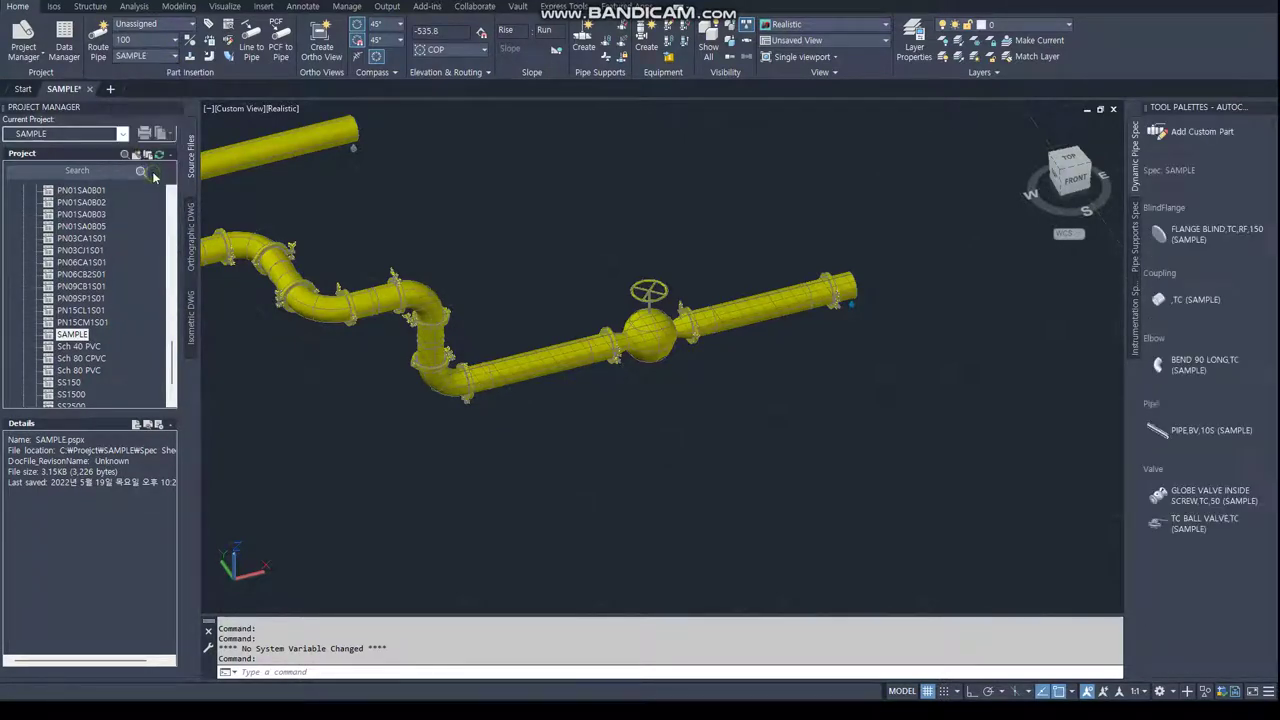
Place a TC BALL VALVE on the upper straight pipe with default rotation.
left_click(1186, 528)
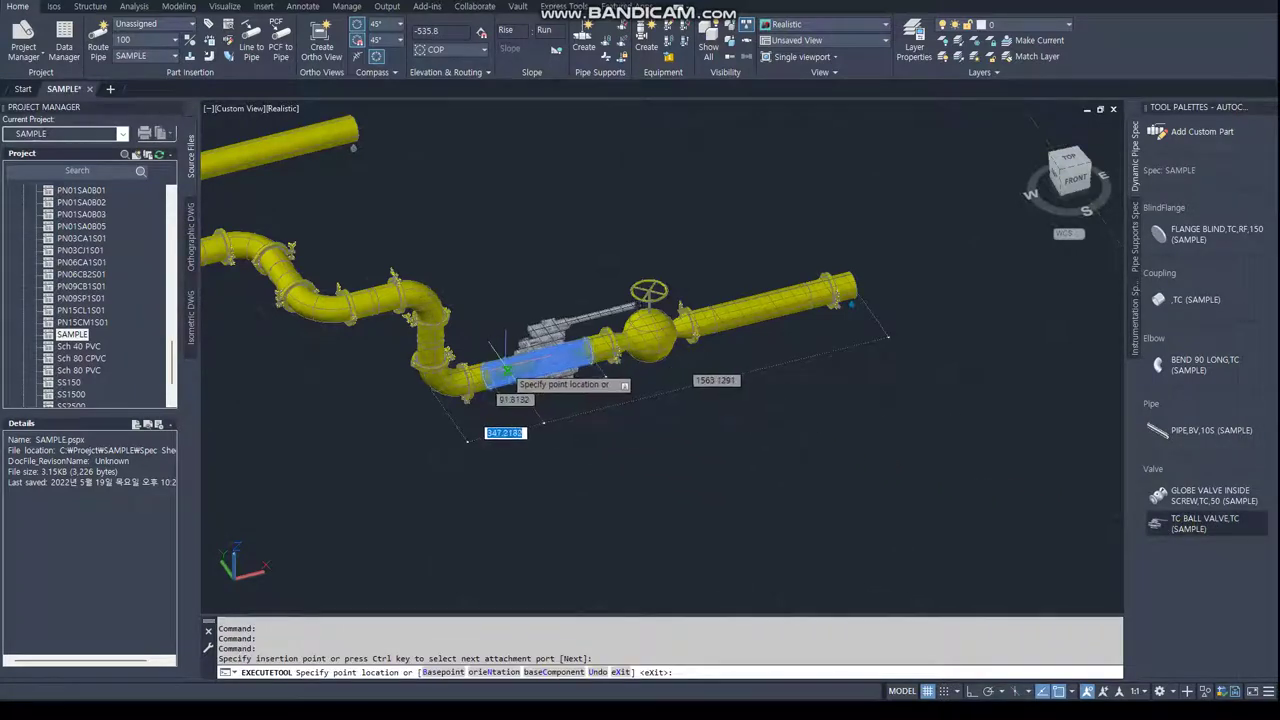
scroll(500, 330, "down", 3)
scroll(430, 240, "down", 2)
left_click(428, 228)
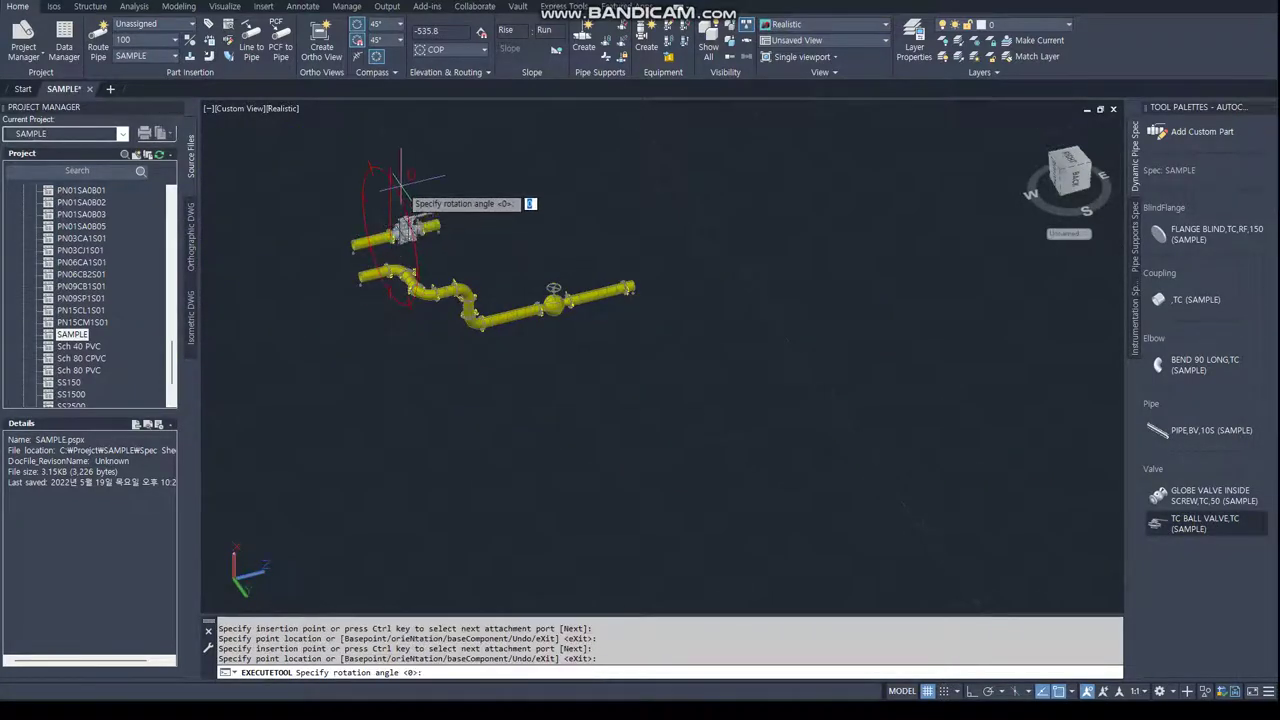
left_click(415, 190)
scroll(430, 225, "up", 5)
Erase all 54 existing piping objects with a window selection.
key("Escape")
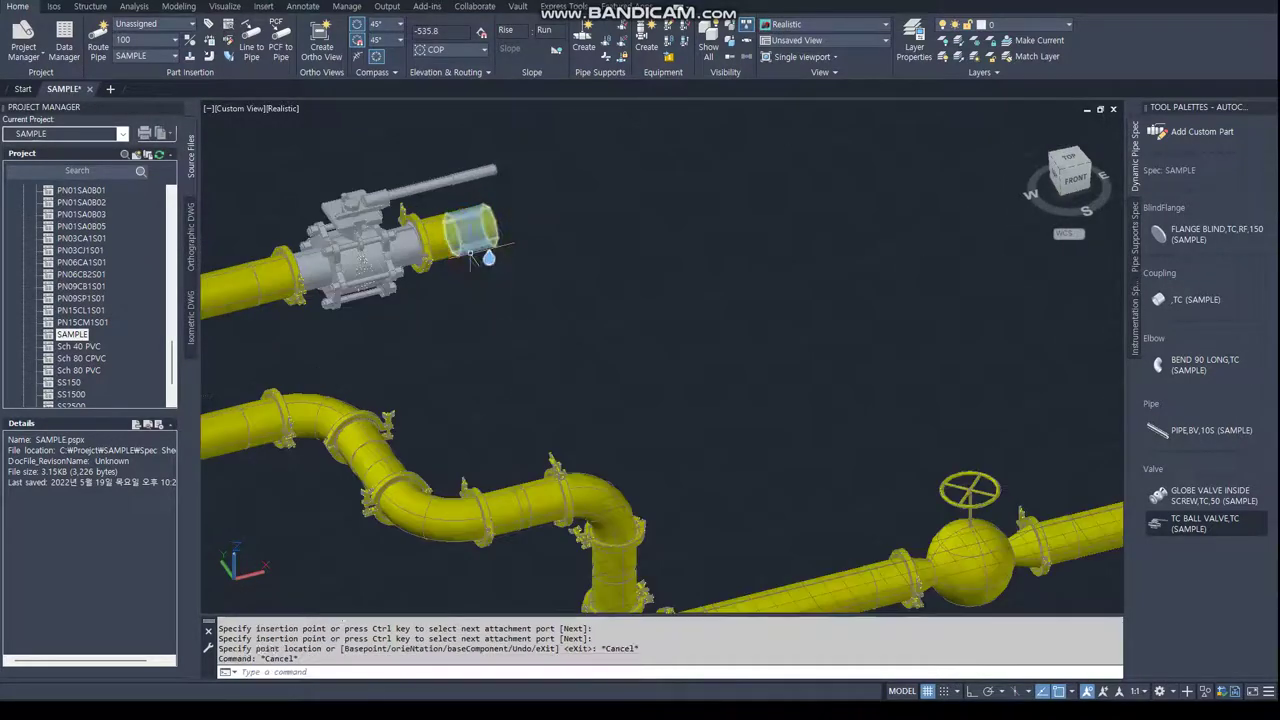
key("Escape")
middle_click_drag(522, 316, 415, 290, "shift")
scroll(415, 290, "down", 3)
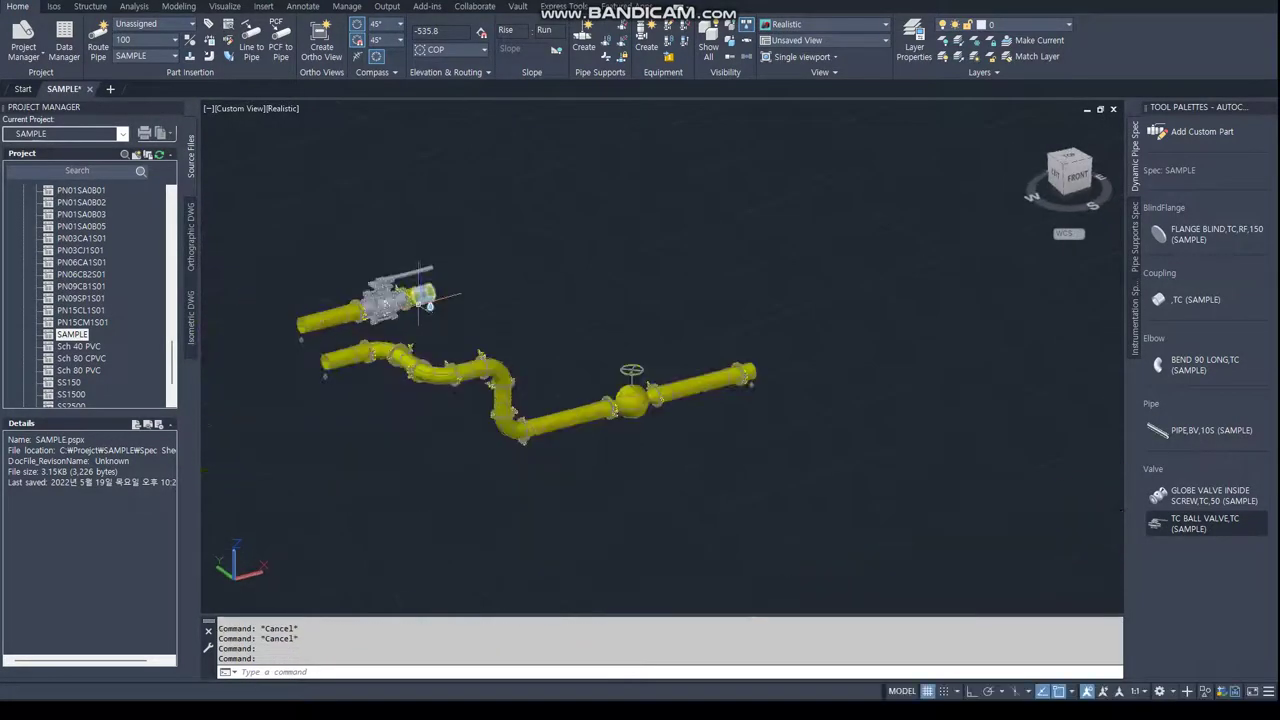
key("Delete")
type("w")
key("Return")
left_click(222, 192)
left_click(1076, 598)
key("Return")
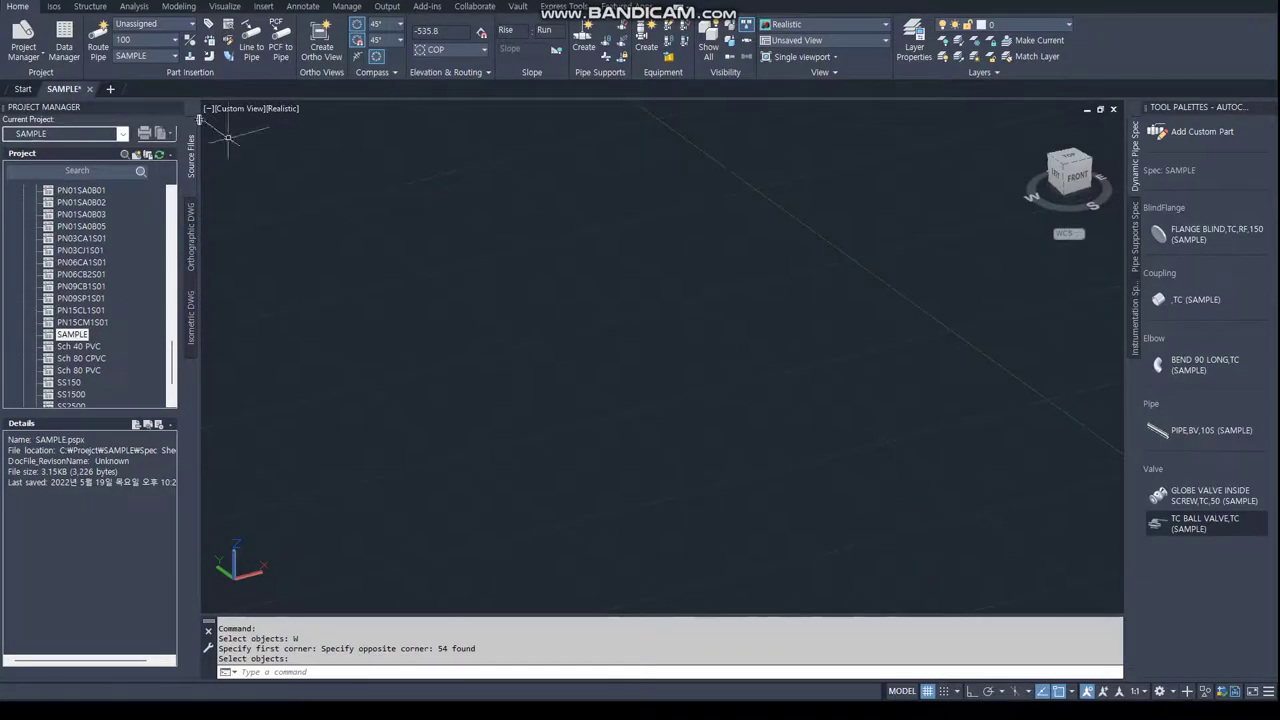
Route a new pipeline with a diagonal run, vertical rise and top horizontal run.
left_click(98, 45)
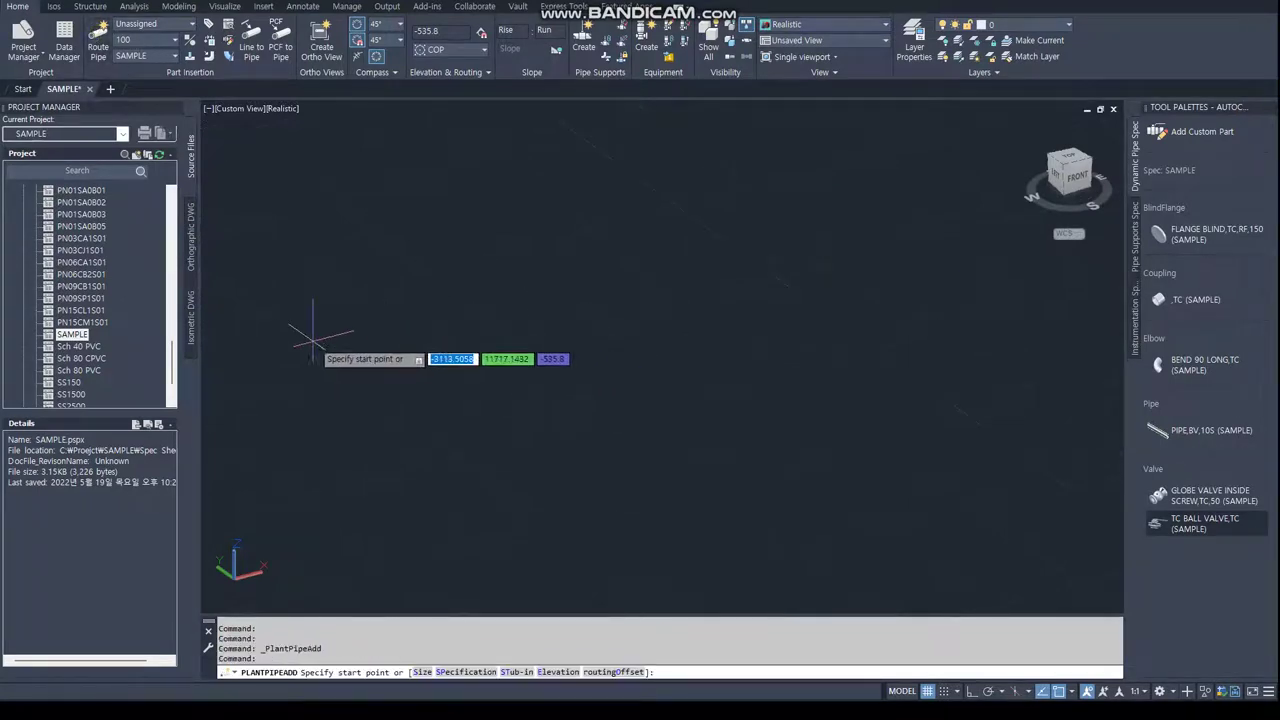
left_click(313, 340)
left_click(435, 308)
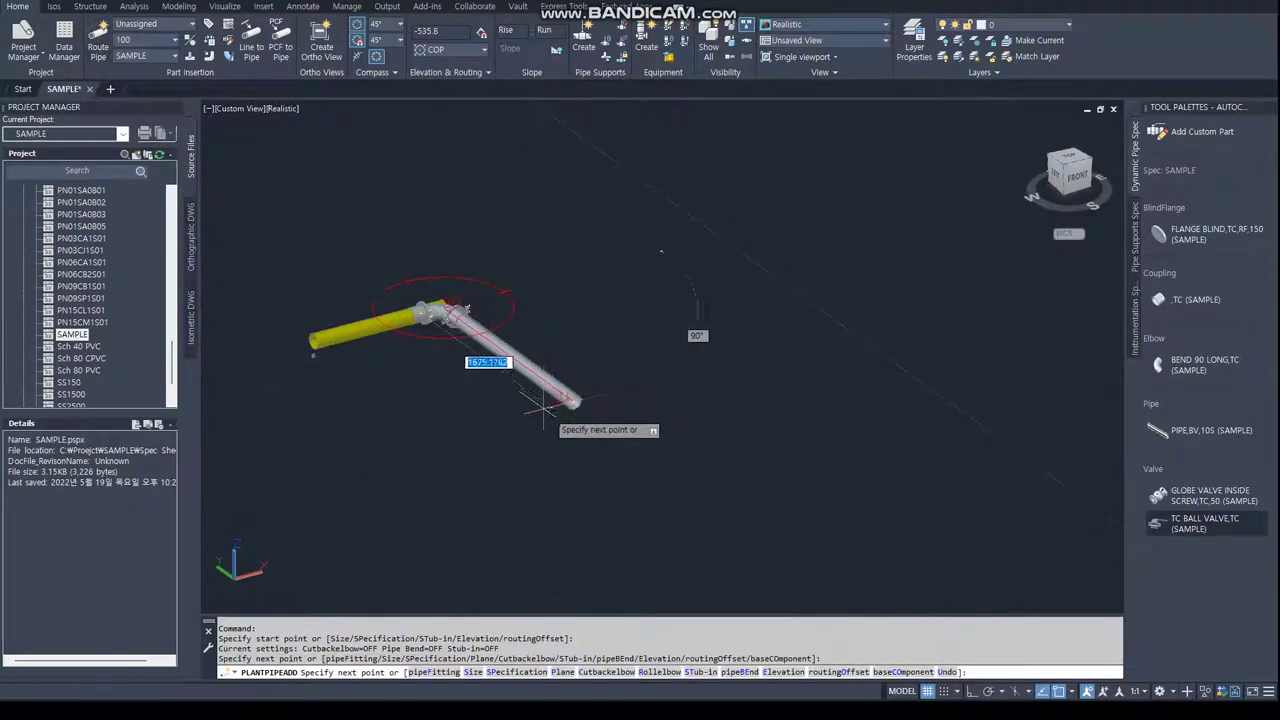
left_click(580, 405)
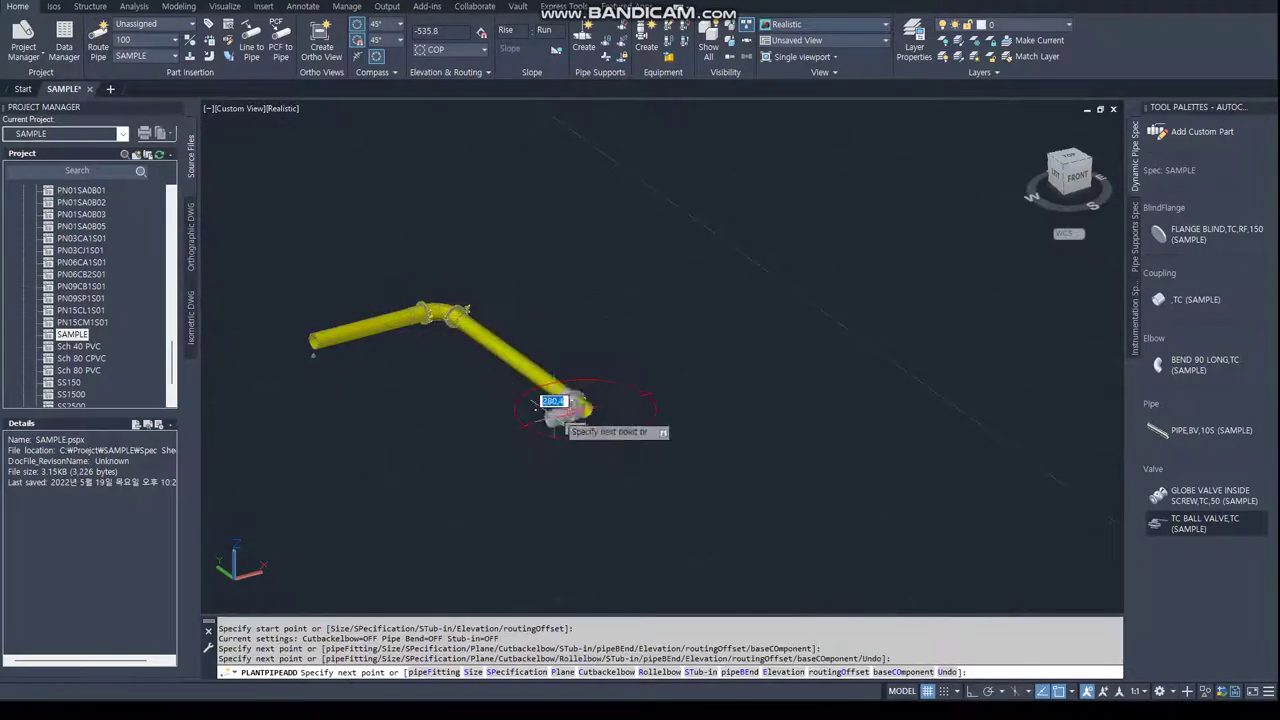
left_click(580, 218)
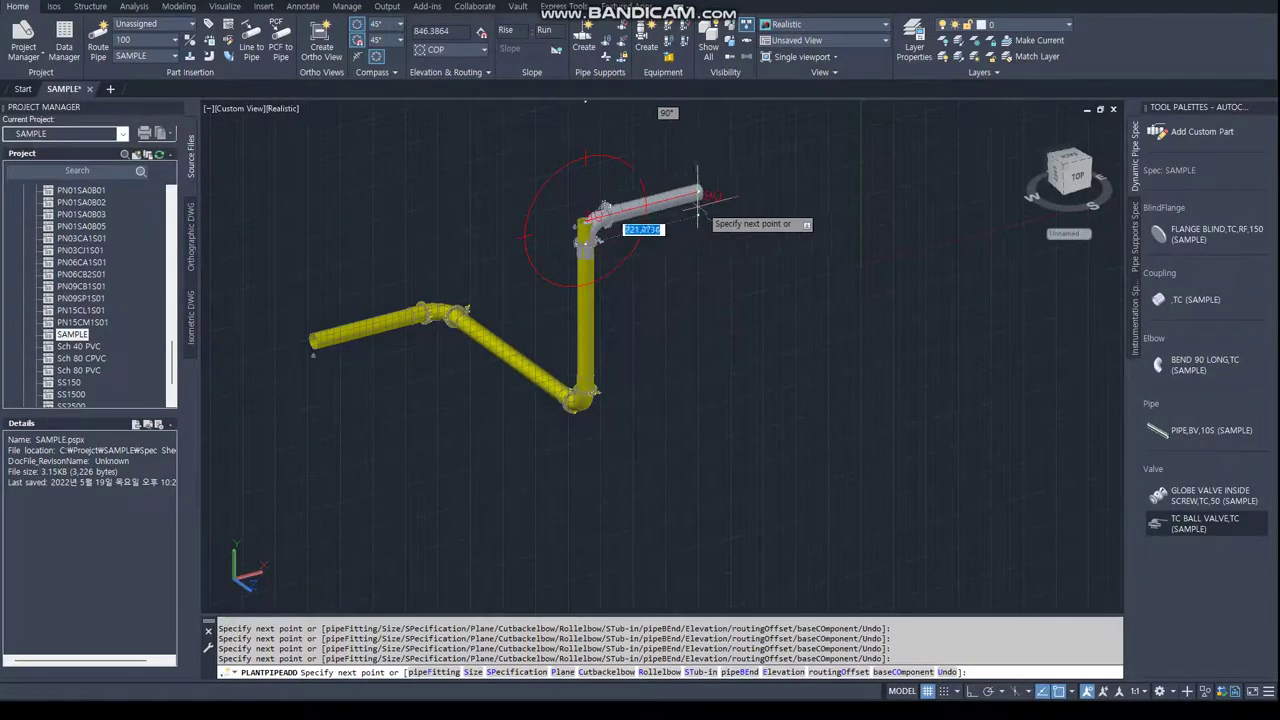
left_click(745, 182)
key("Escape")
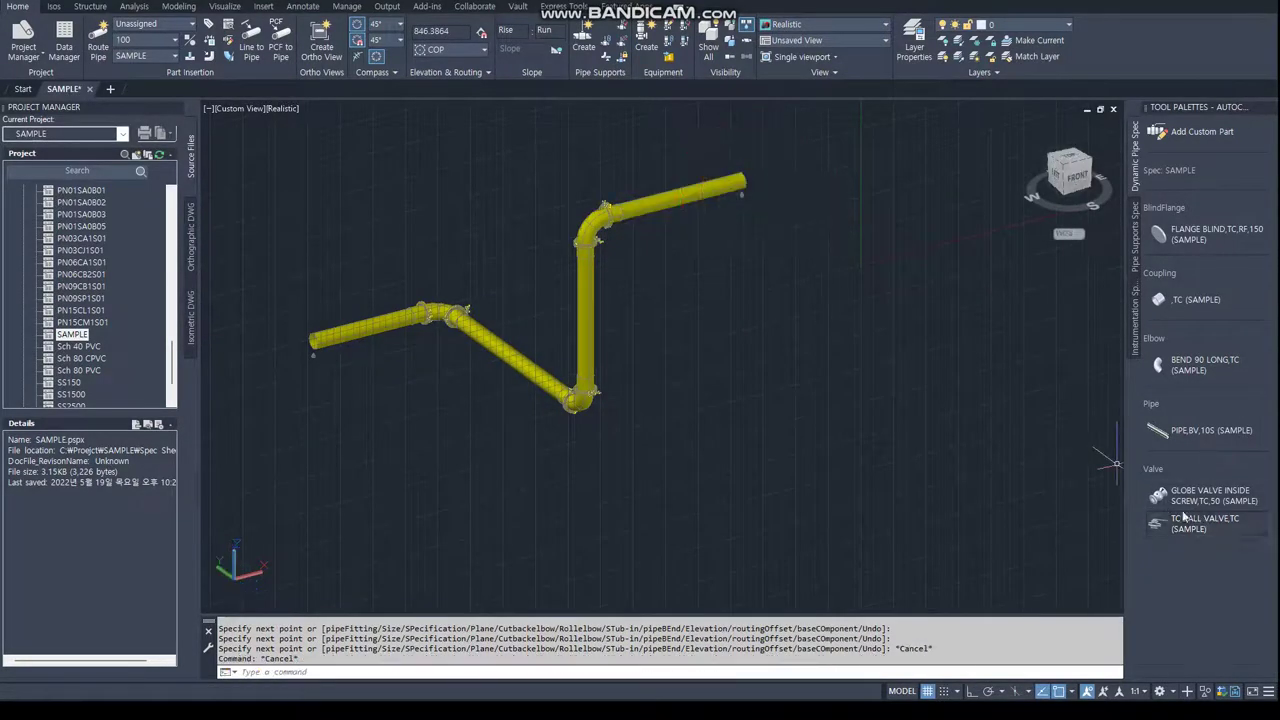
Place TC ball valves on the diagonal, top horizontal and vertical pipes.
left_click(1182, 496)
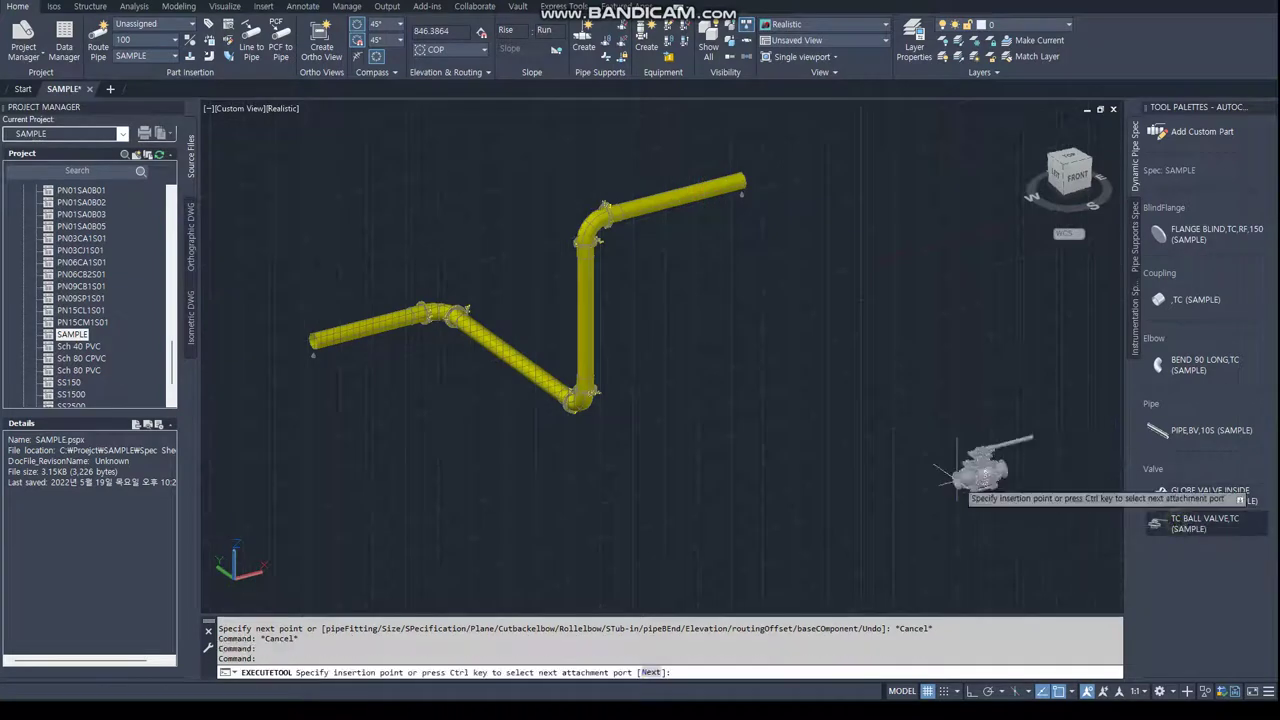
left_click(500, 345)
key("Return")
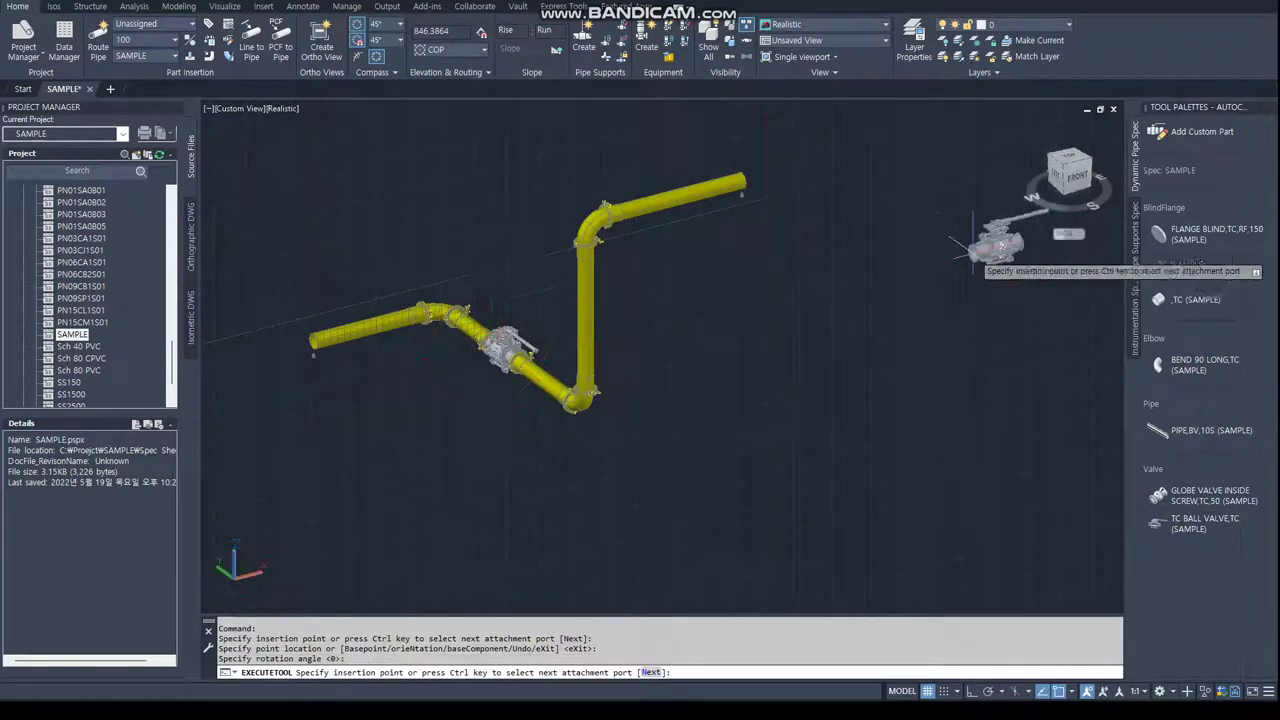
left_click(650, 205)
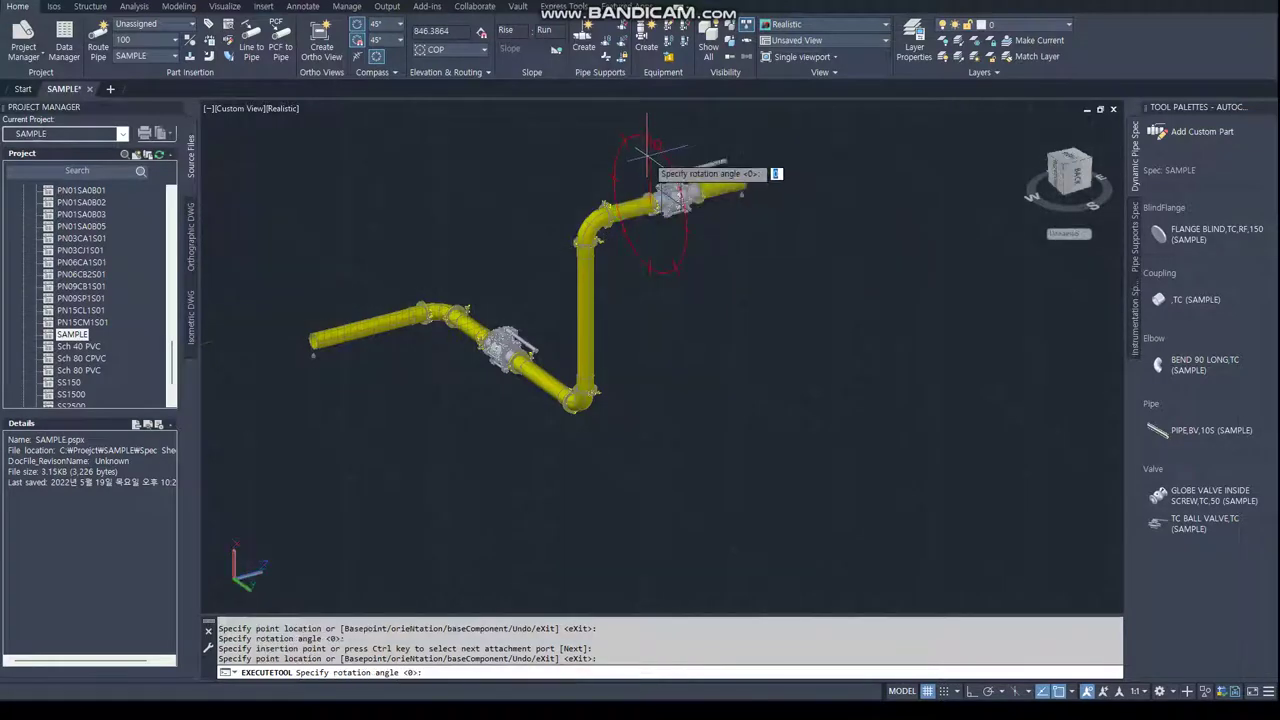
key("Return")
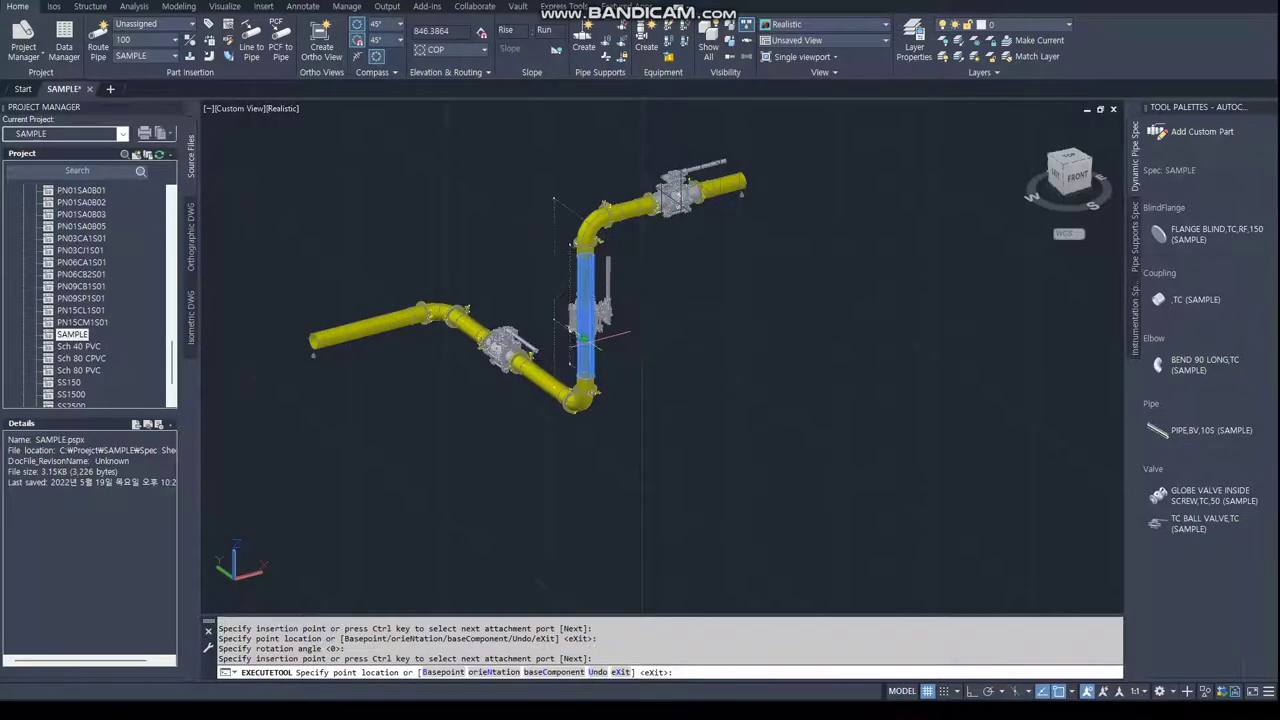
left_click(586, 322)
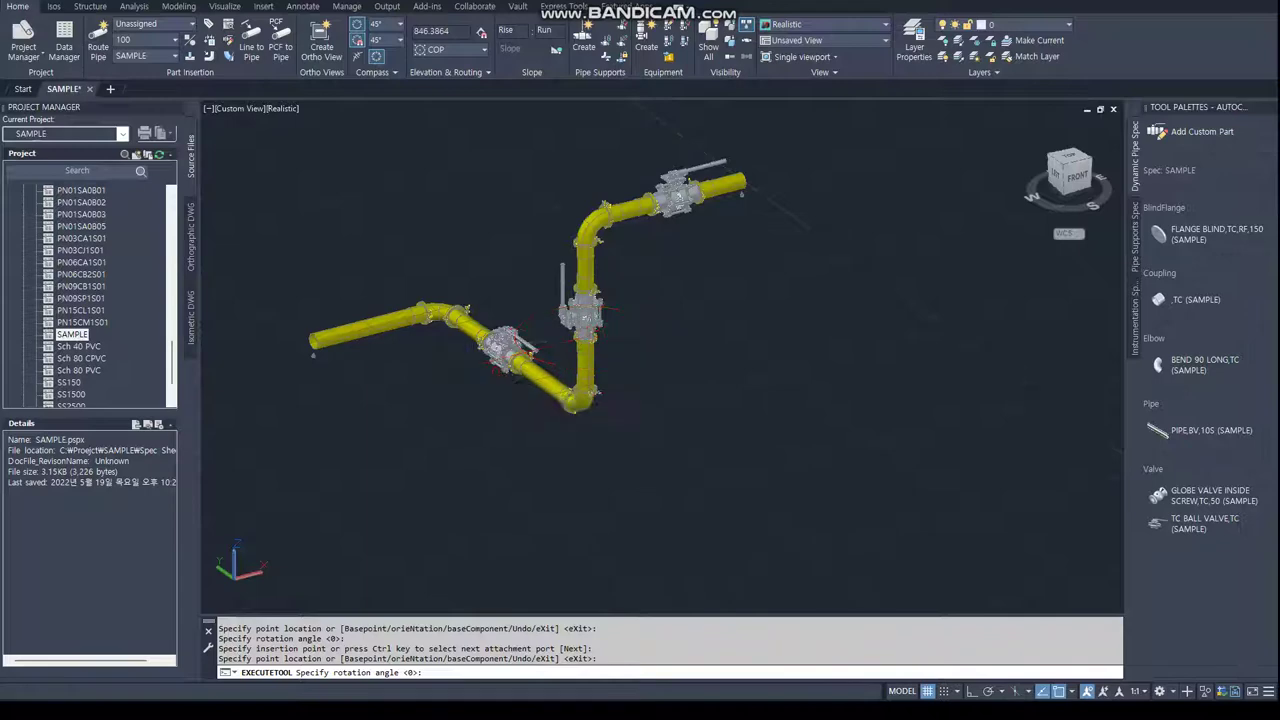
key("Return")
key("Escape")
Change the visual style to Shaded, then to Realistic.
type("VS")
key("Return")
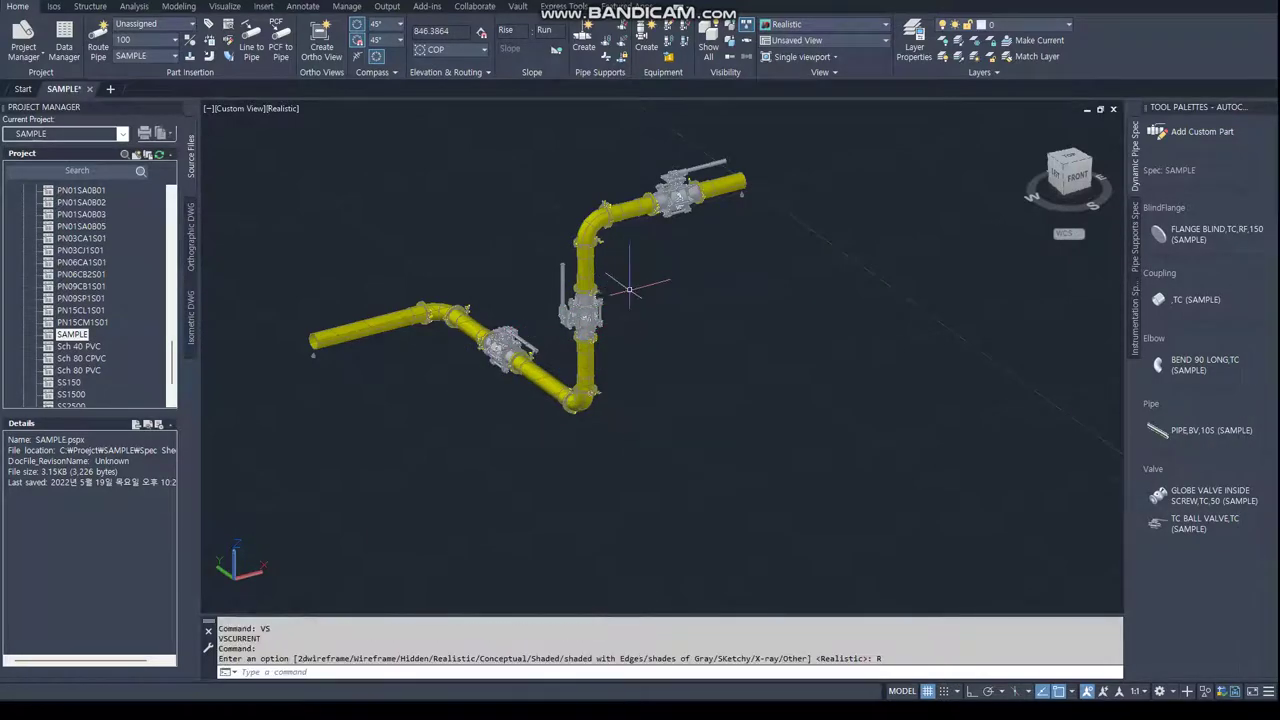
scroll(615, 288, "up", 5)
type("S")
key("Return")
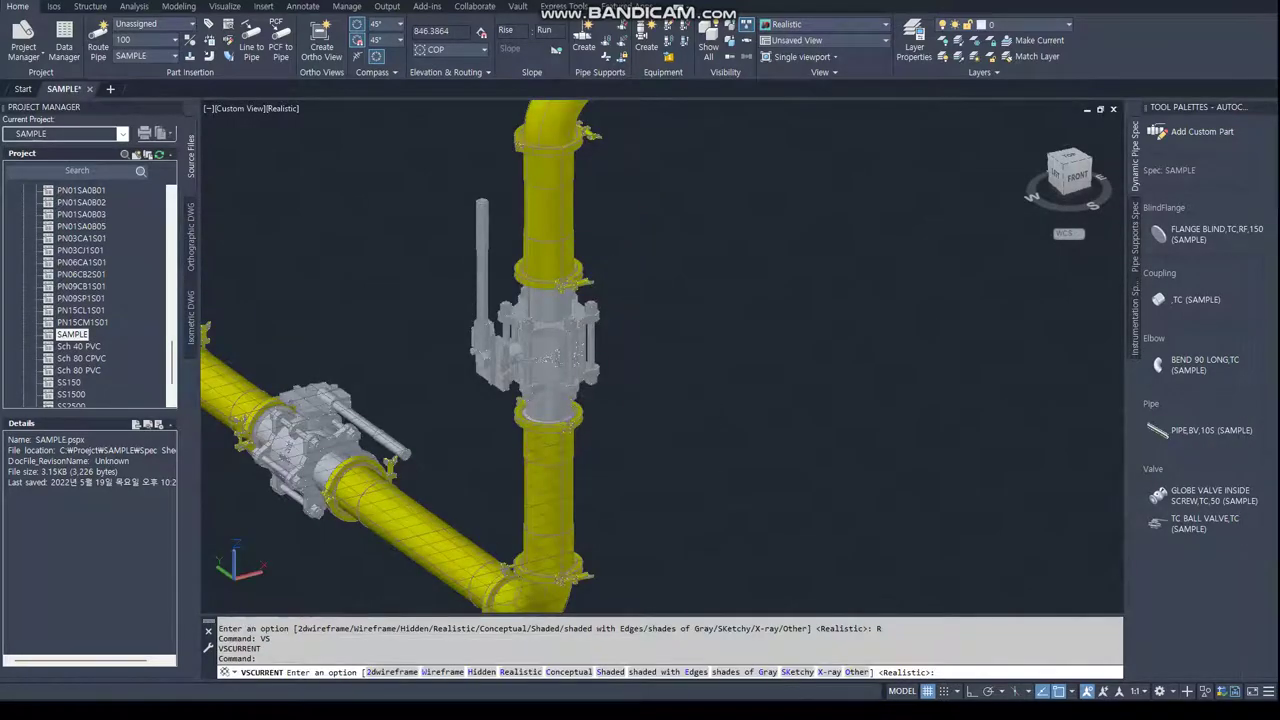
type("VS")
key("Return")
key("Return")
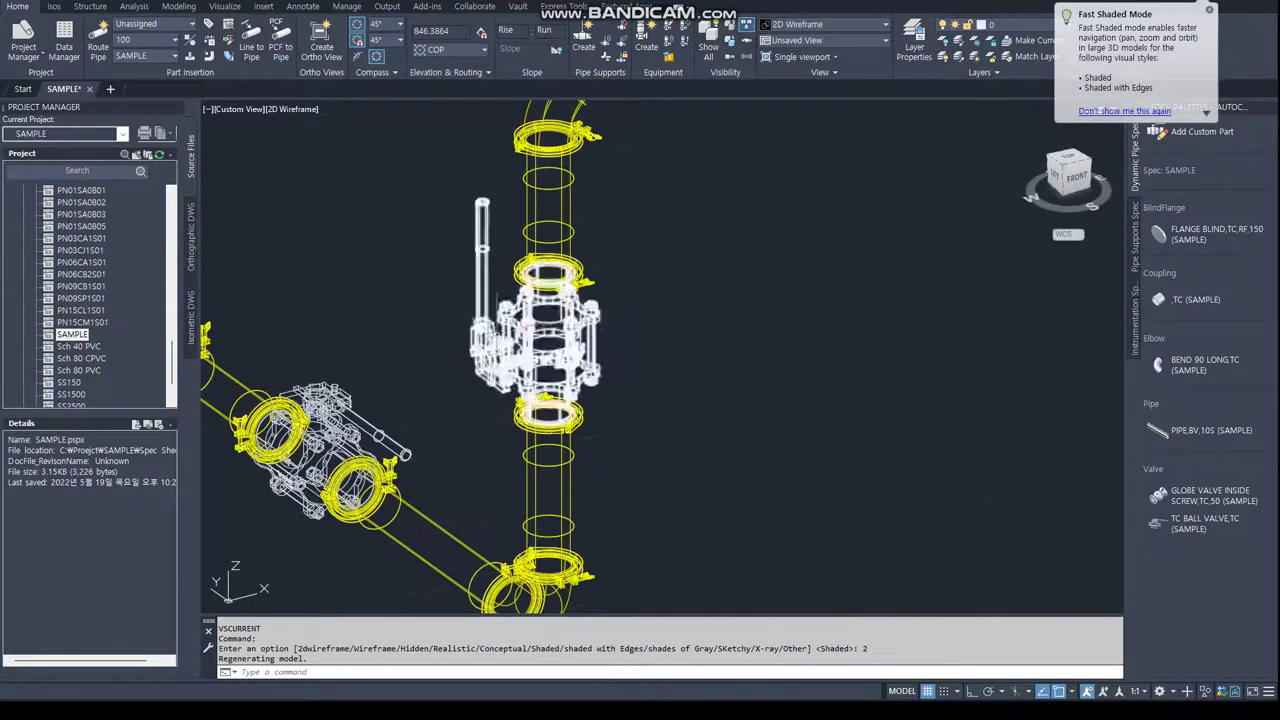
mouse_move(611, 322)
middle_mouse_down("shift")
mouse_move(620, 350)
mouse_move(640, 330)
middle_mouse_up("shift")
scroll(620, 350, "down", 5)
type("R")
key("Return")
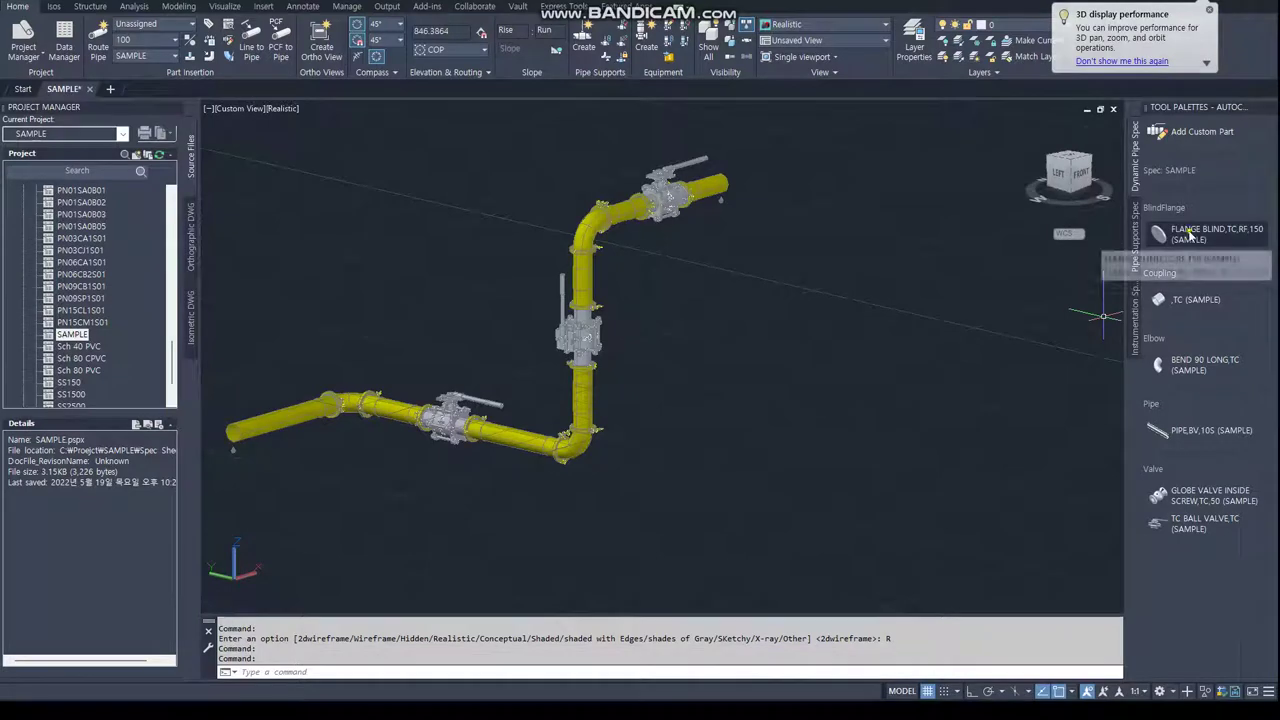
Cap the upper pipe end with a FLANGE BLIND,TC,RF,150 at default rotation.
left_click(1238, 250)
left_click(738, 182)
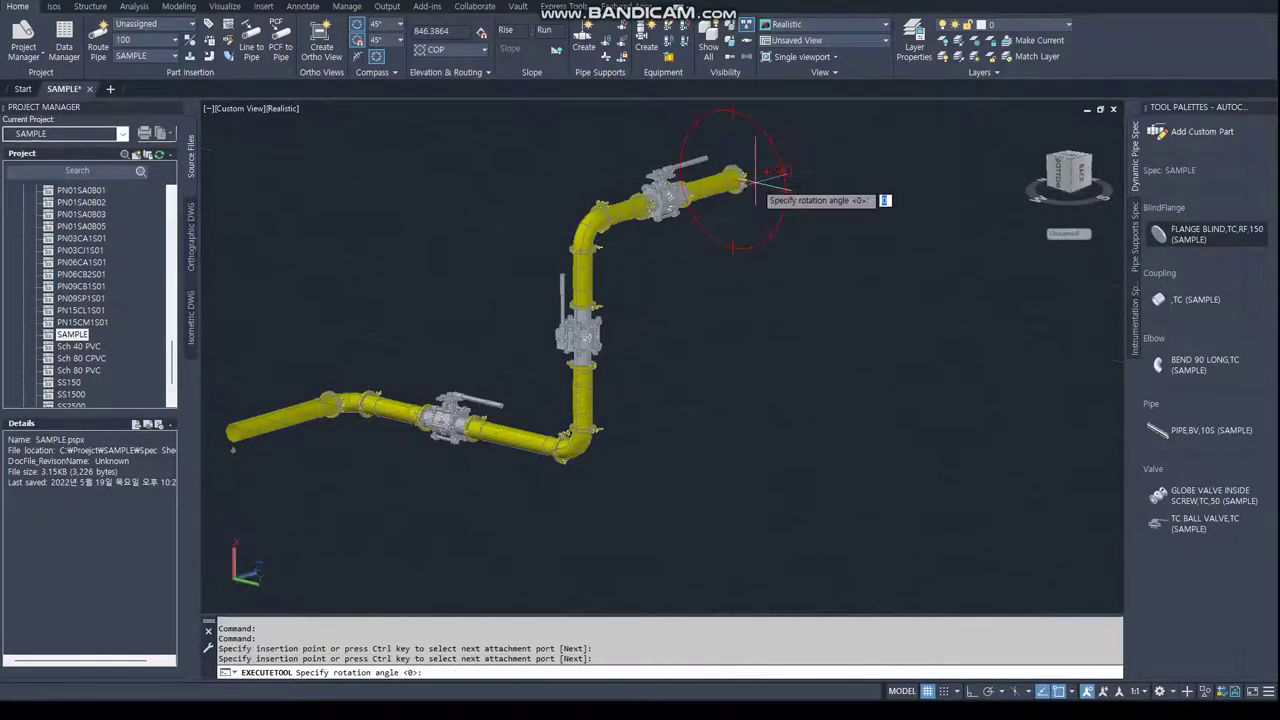
key("Return")
middle_click_drag(460, 362, 400, 368, "shift")
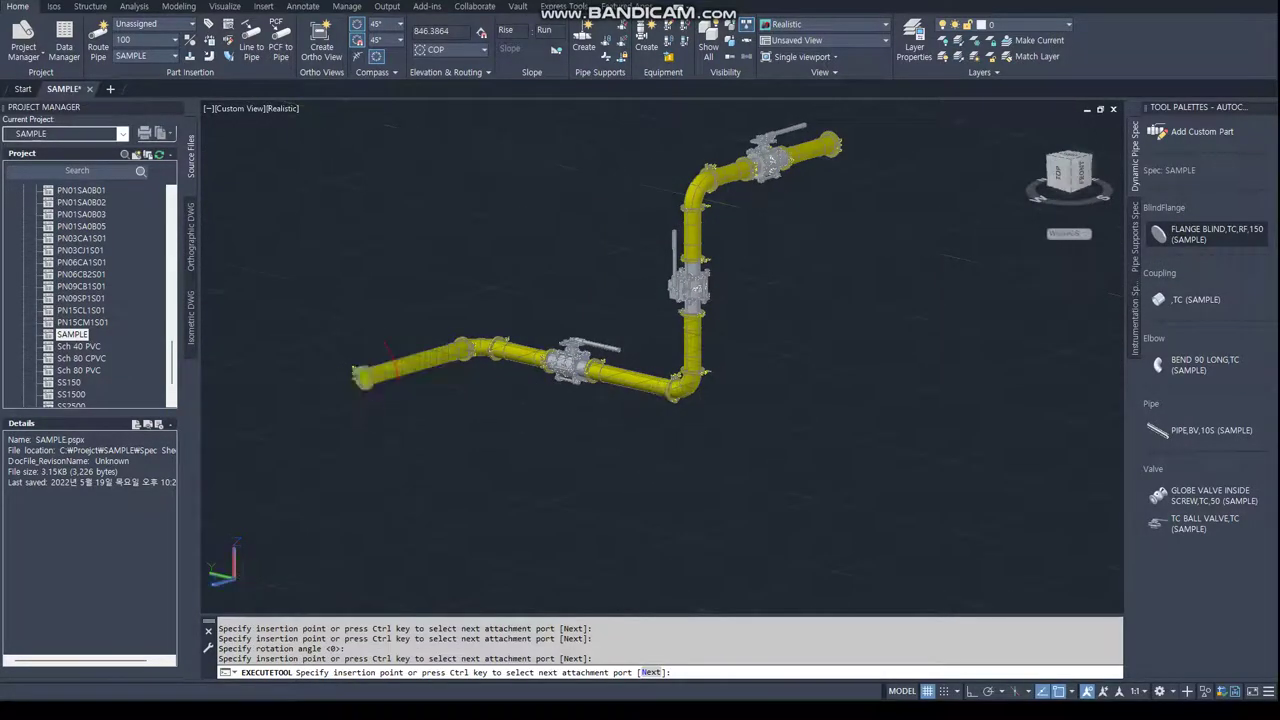
mouse_move(640, 286)
middle_mouse_down("shift")
mouse_move(667, 311)
mouse_move(600, 256)
mouse_move(600, 333)
middle_mouse_up("shift")
key("Escape")
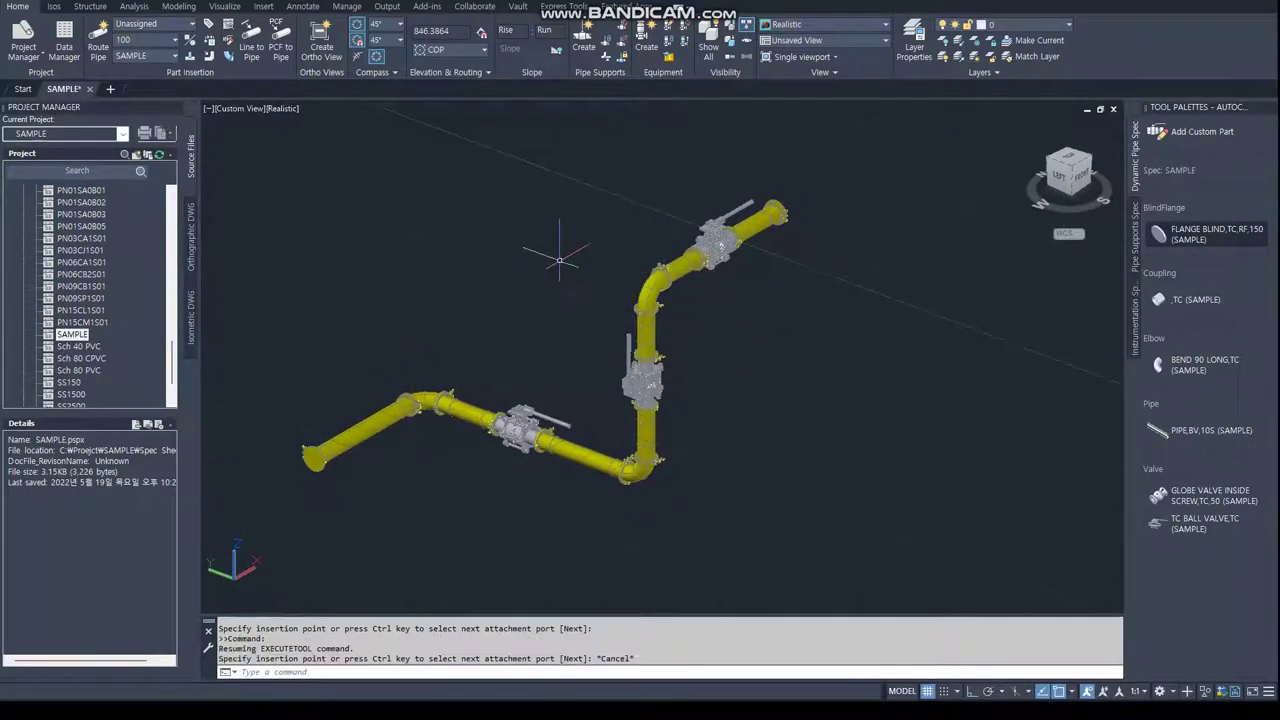
Start a Quick Iso and window-select the whole pipeline.
left_click(54, 6)
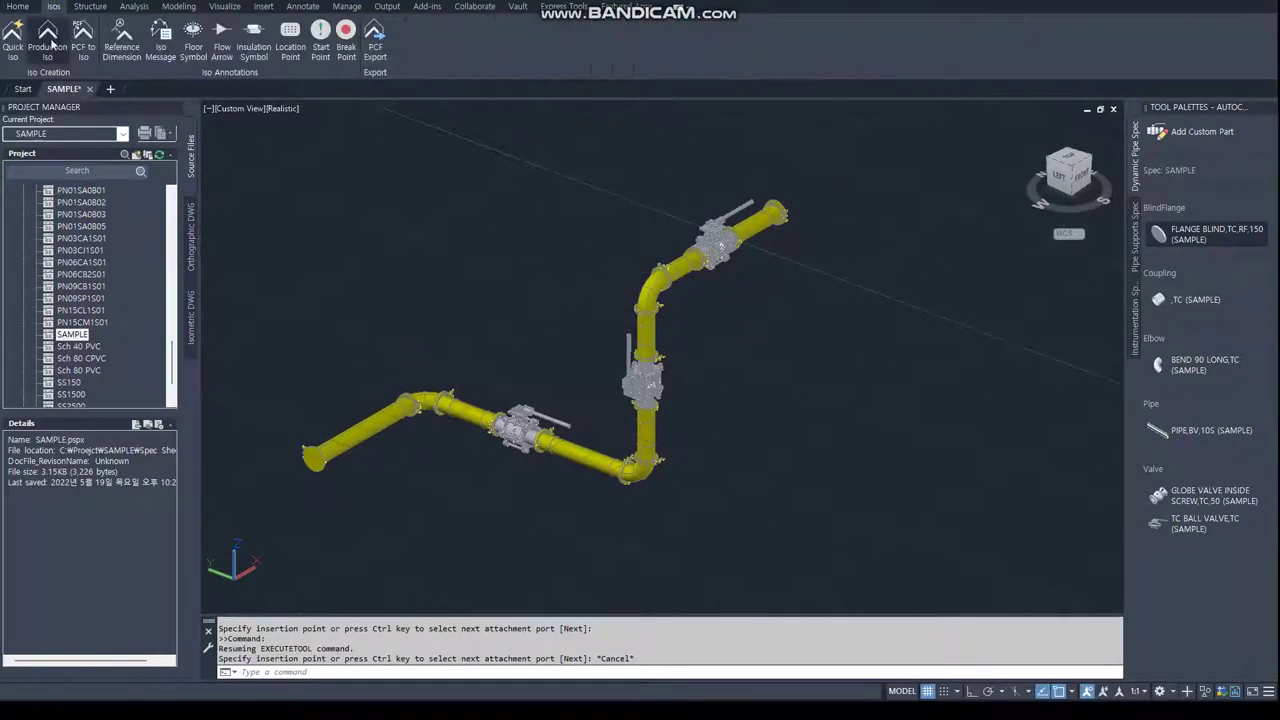
left_click(13, 45)
left_click(871, 570)
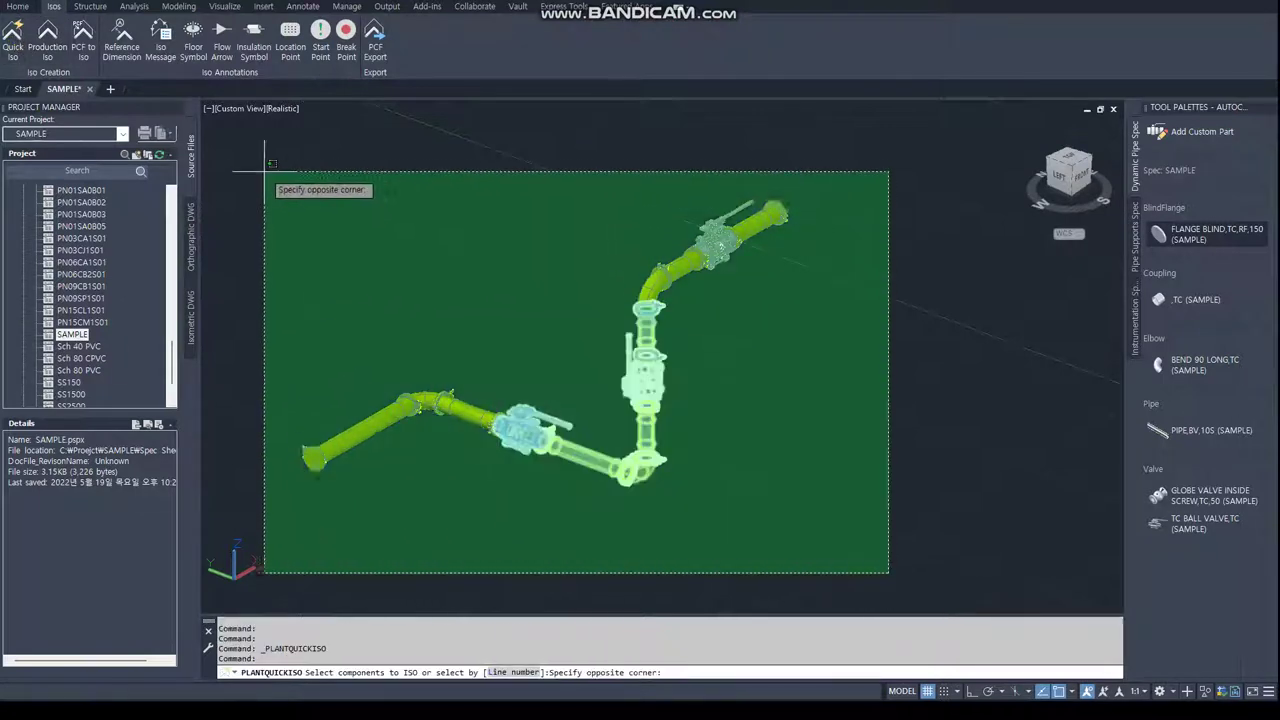
left_click(270, 175)
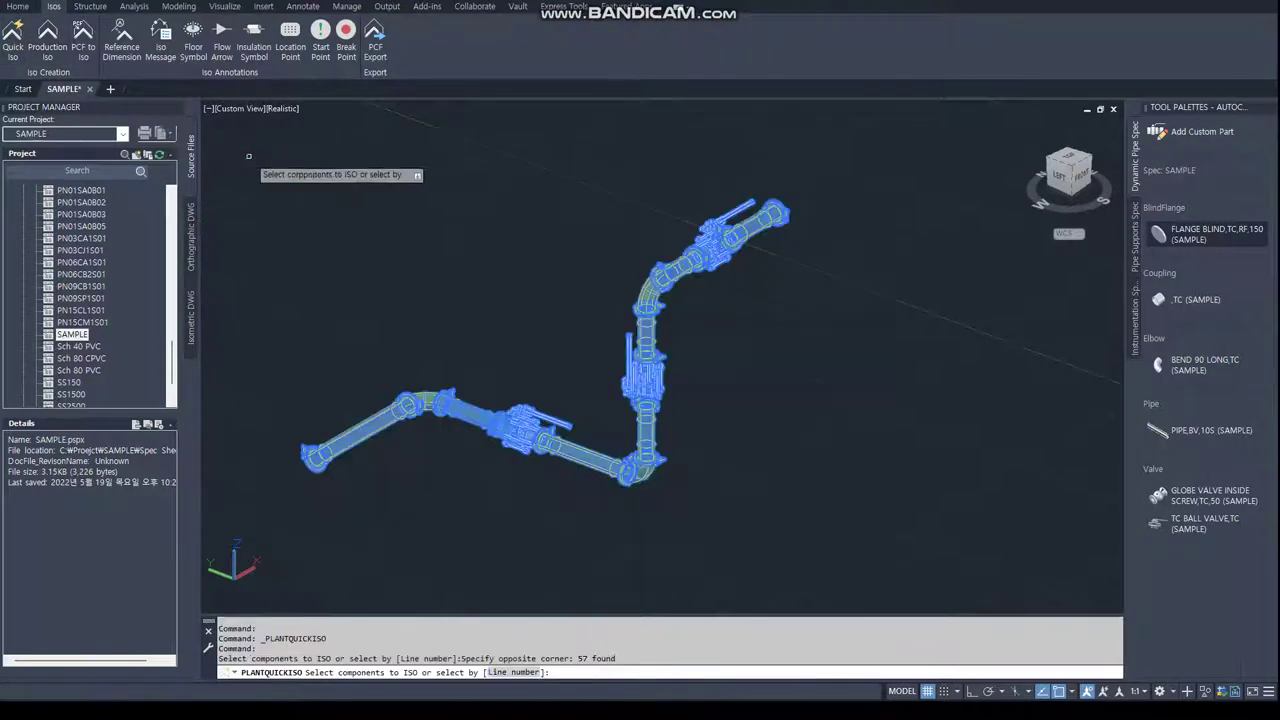
left_click(11, 36)
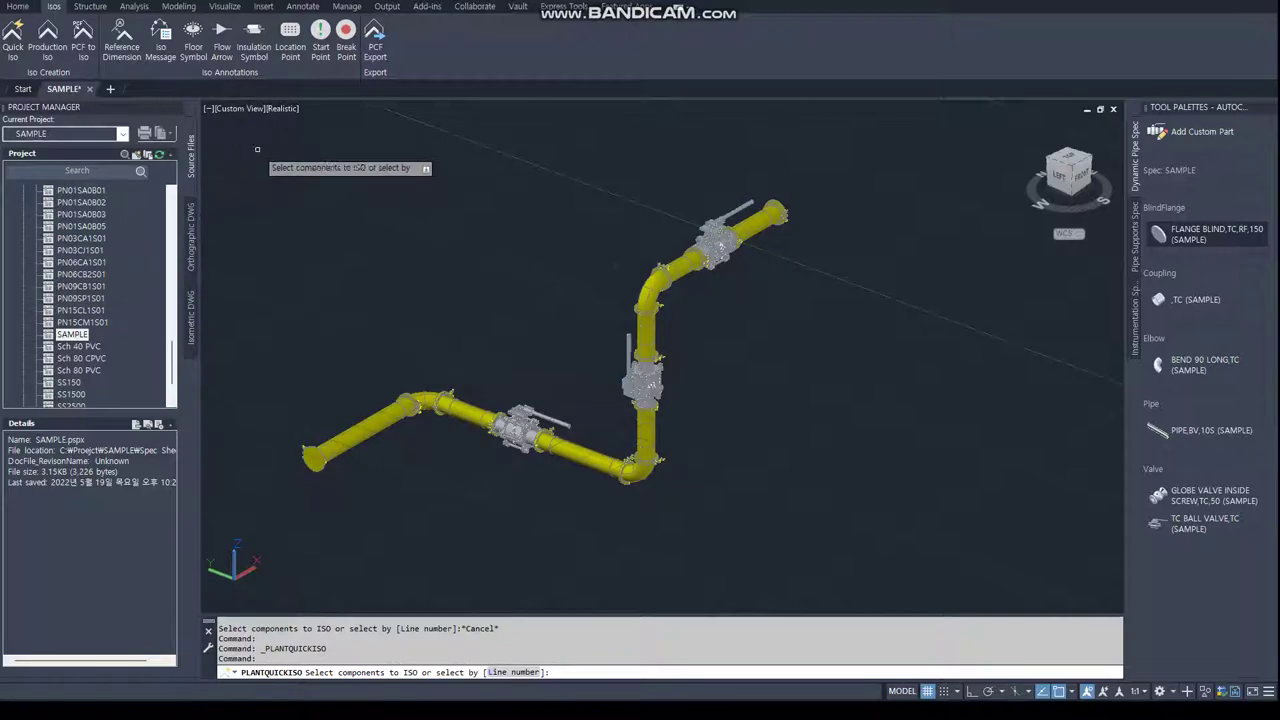
key("Escape")
key("Escape")
left_click(890, 577)
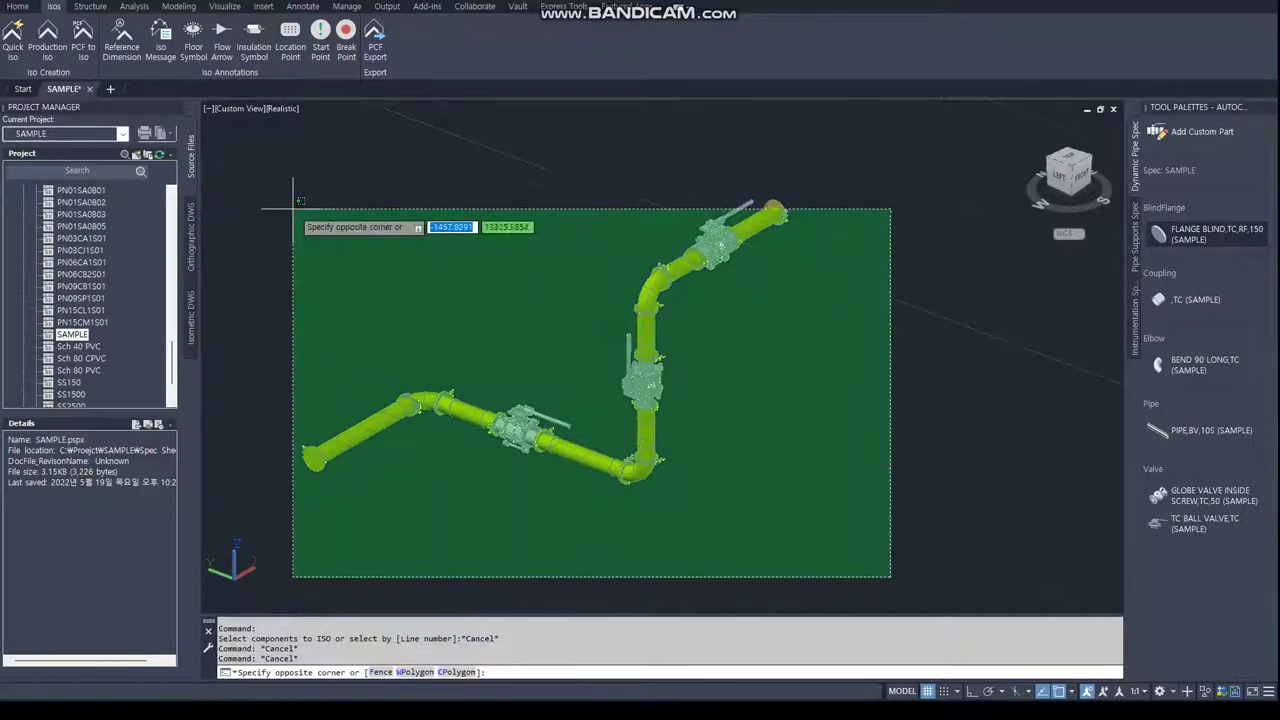
left_click(220, 118)
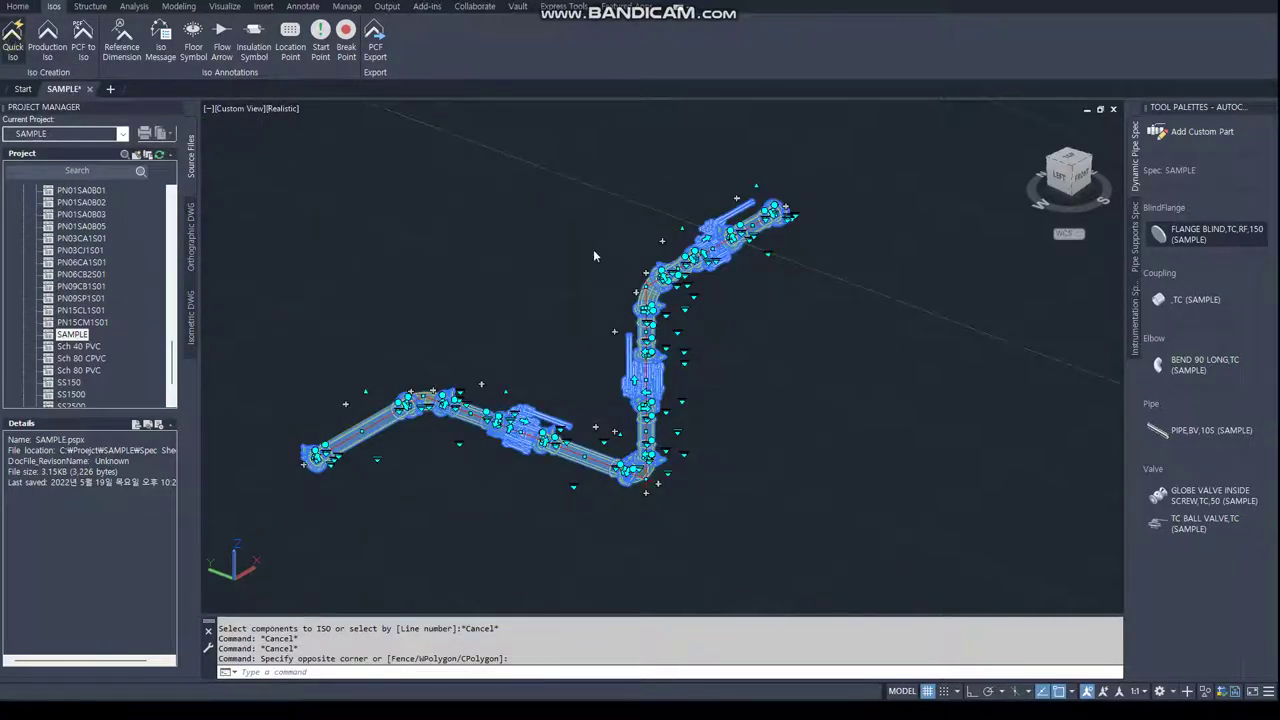
Create the isometric with iso style Final_A2 and view its creation results.
left_click(11, 36)
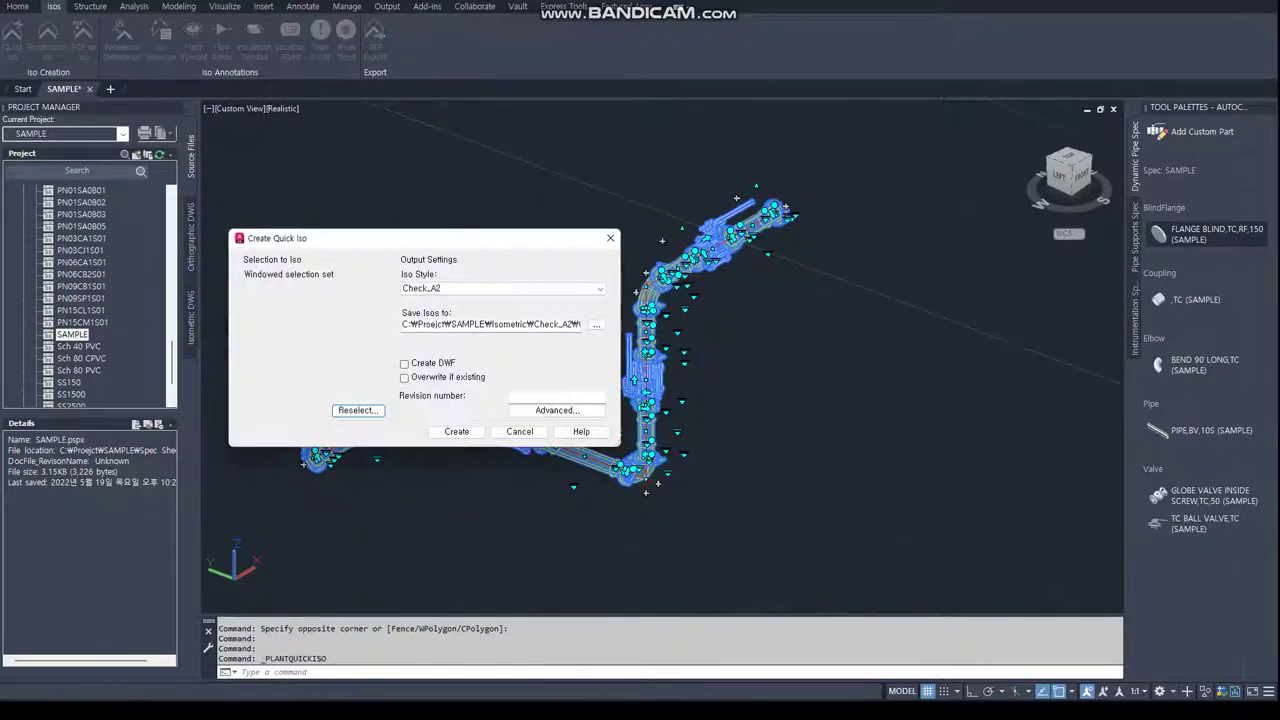
left_click(567, 292)
left_click(497, 317)
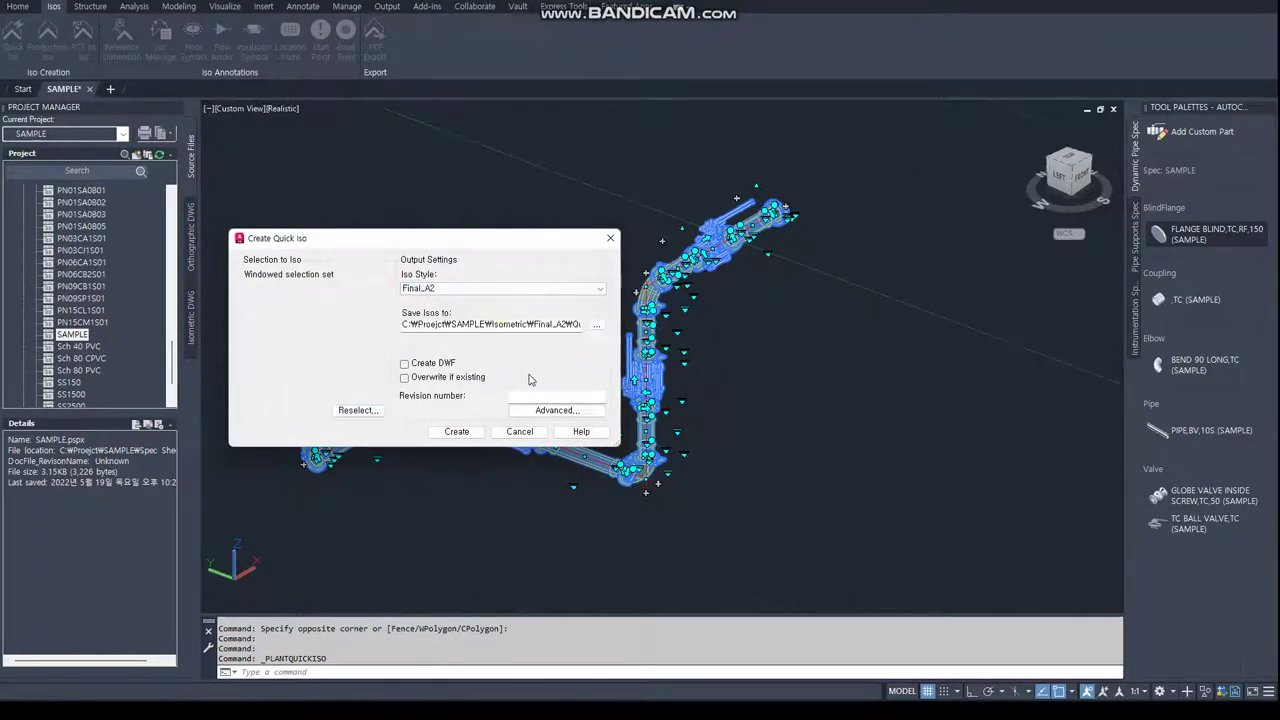
left_click(567, 411)
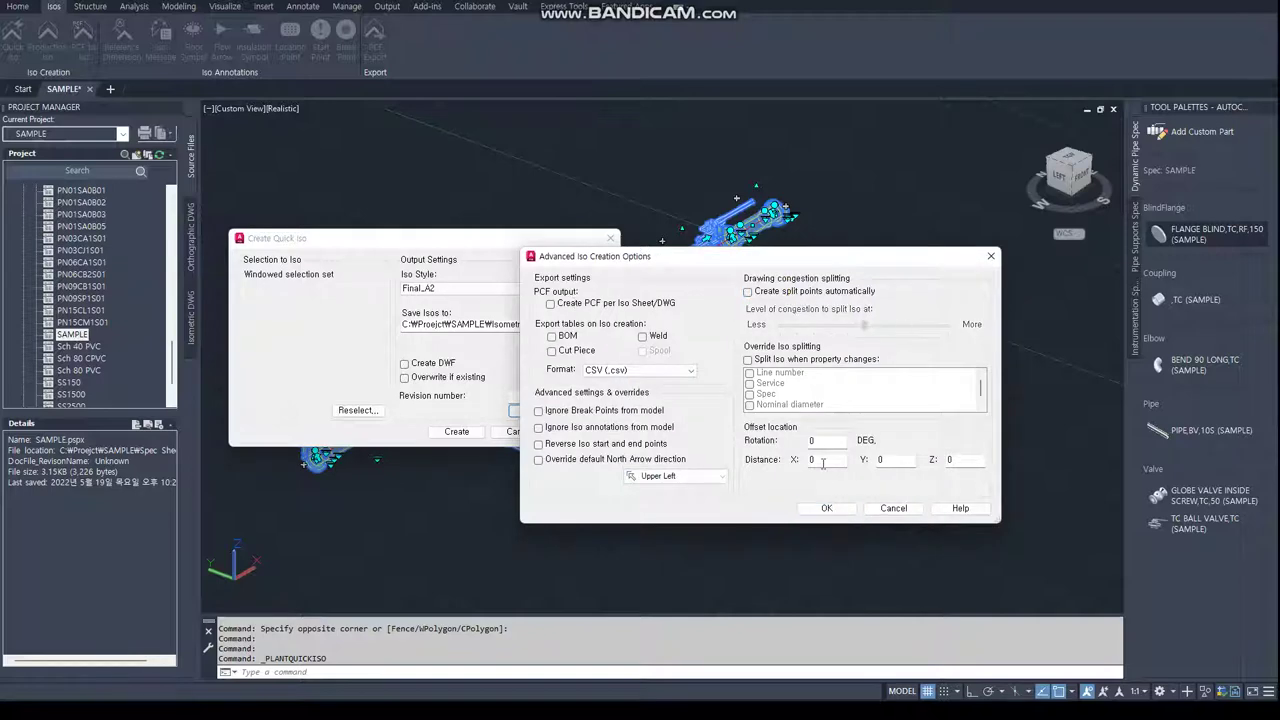
left_click(800, 502)
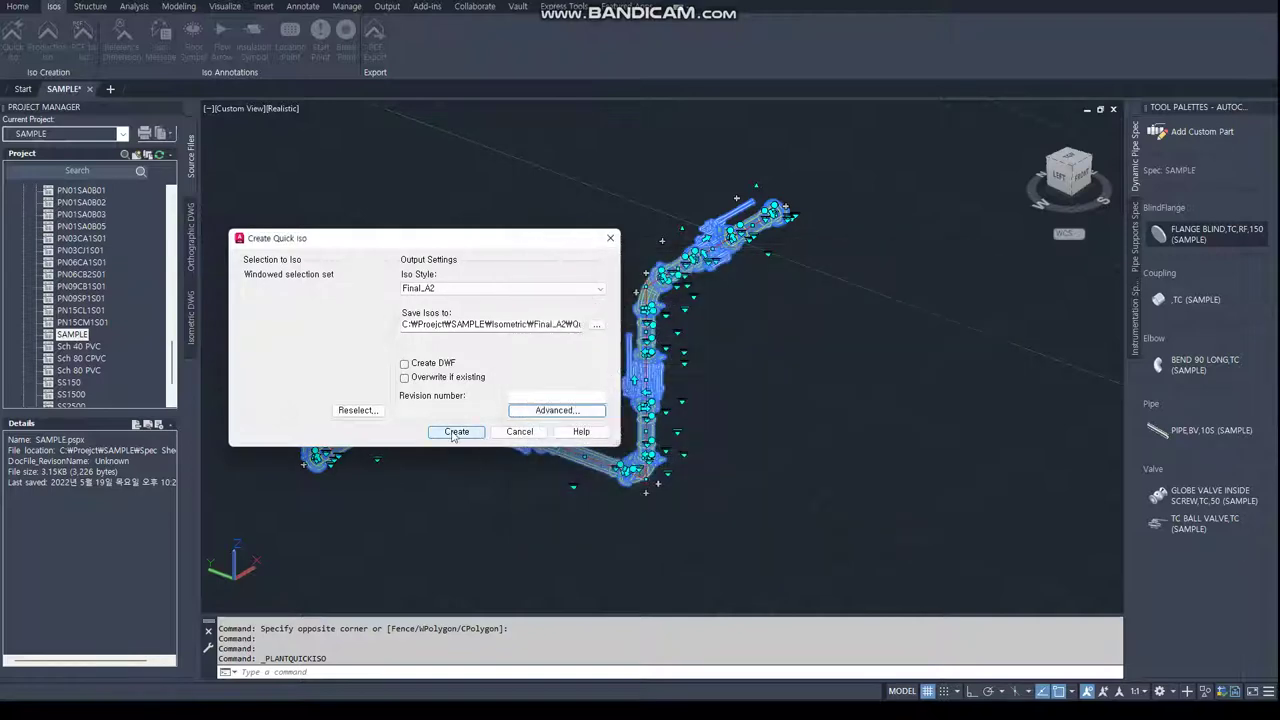
left_click(455, 431)
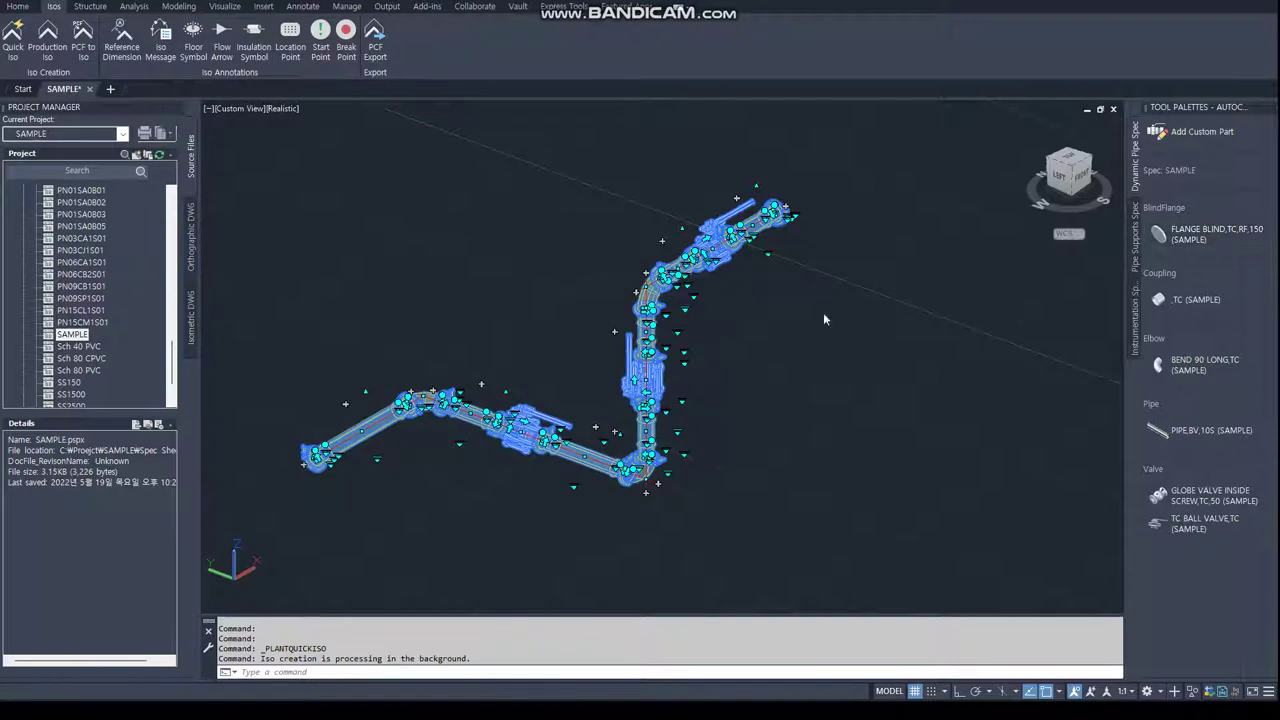
left_click(1239, 697)
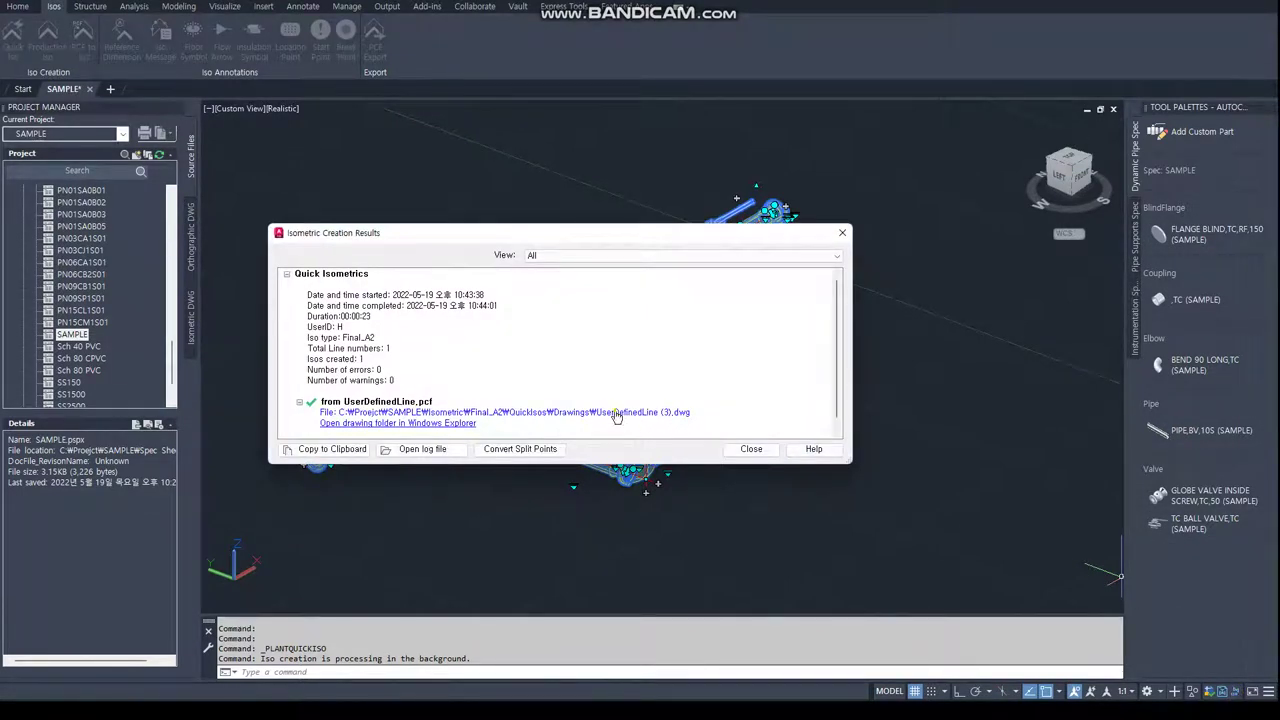
Open isometric drawing UserDefinedLine (3) and zoom to the vertical pipe and OPERATOR WEST note.
left_click(617, 413)
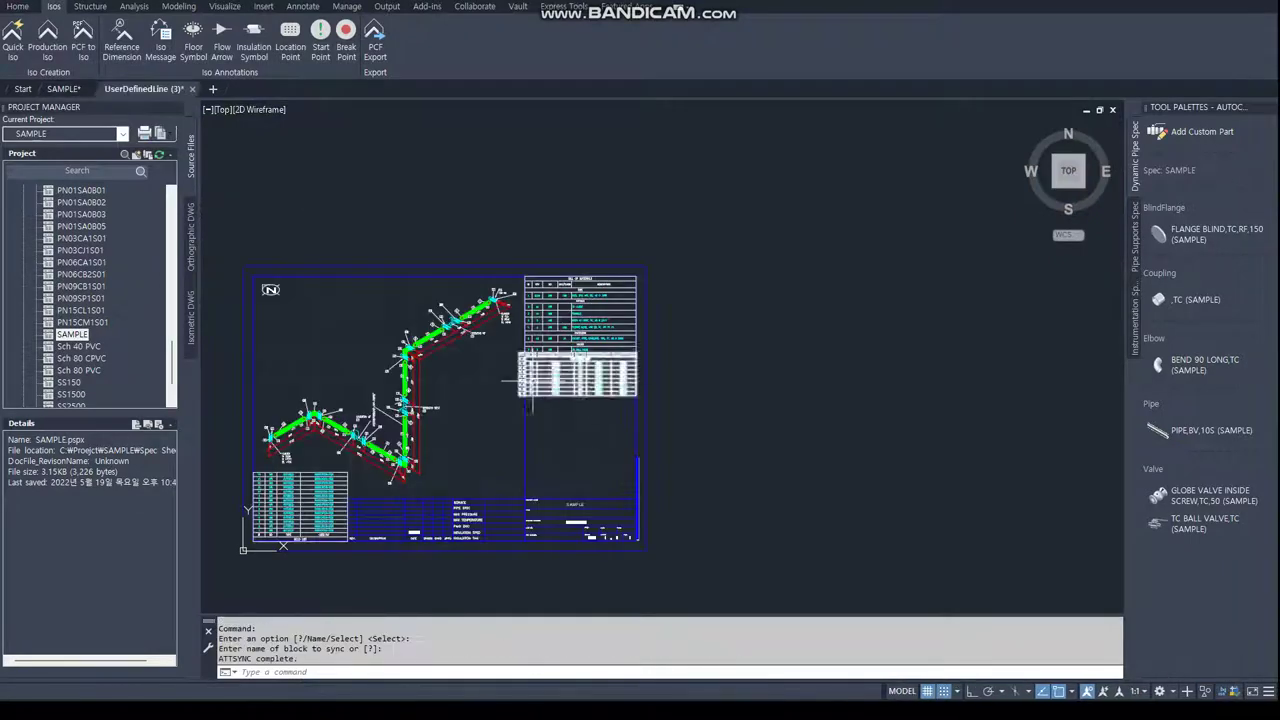
scroll(525, 381, "up", 3)
scroll(488, 330, "up", 2)
scroll(433, 371, "up", 2)
scroll(420, 370, "down", 4)
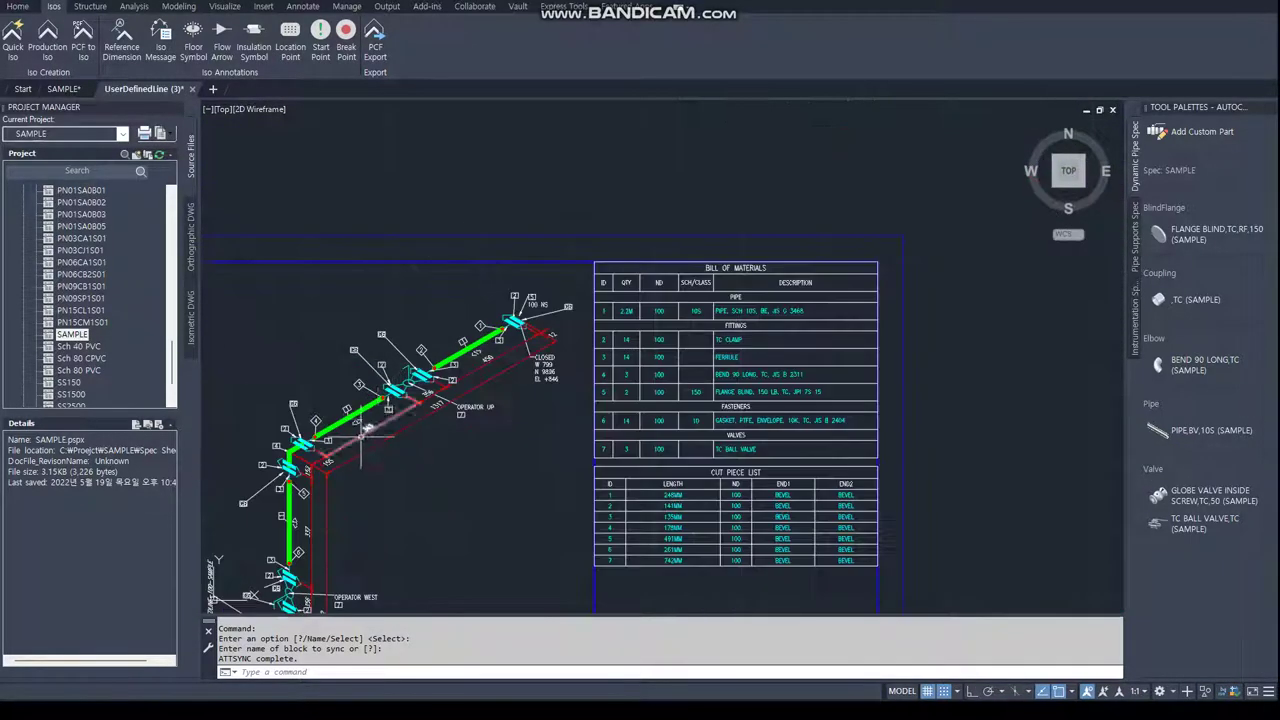
scroll(360, 425, "up", 2)
scroll(385, 380, "up", 3)
mouse_move(400, 610)
middle_mouse_down()
mouse_move(547, 490)
mouse_move(618, 361)
middle_mouse_up()
Inspect the pipe run, the BOM listing 3 TC BALL VALVEs, and the Cut Piece List.
scroll(618, 361, "down", 2)
scroll(622, 400, "up", 1)
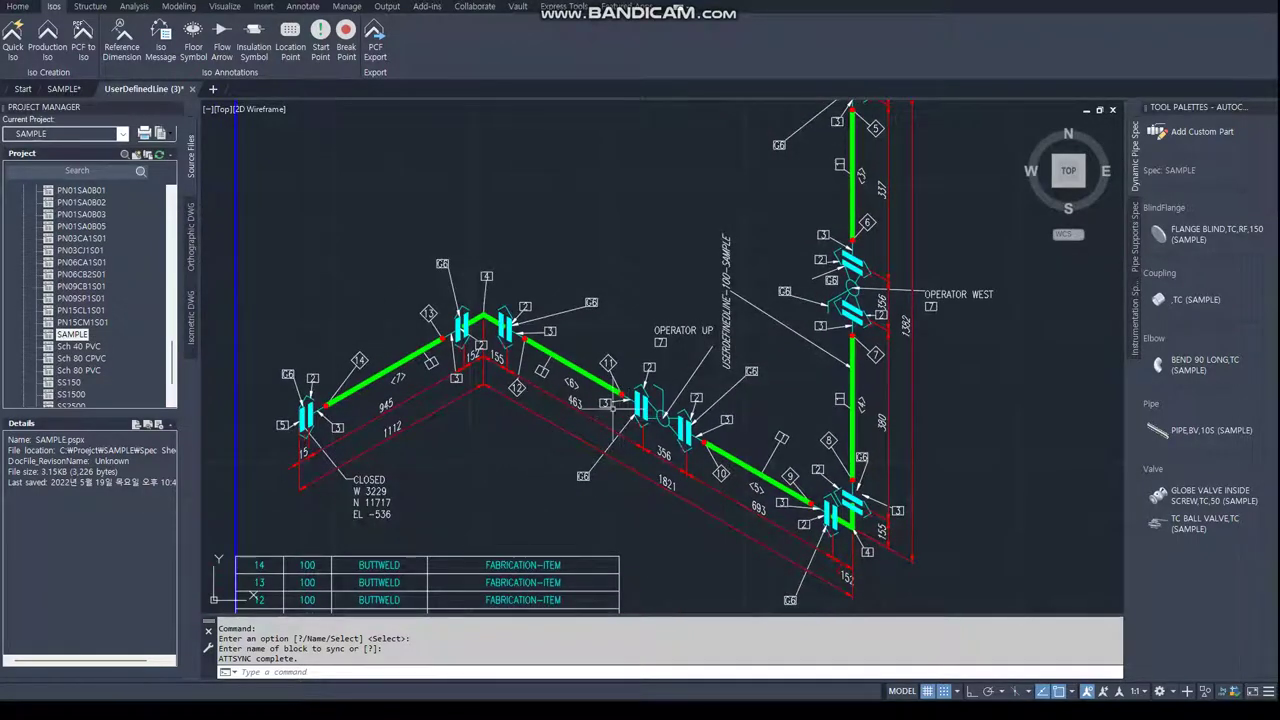
scroll(612, 405, "down", 3)
scroll(560, 300, "up", 2)
scroll(540, 262, "up", 3)
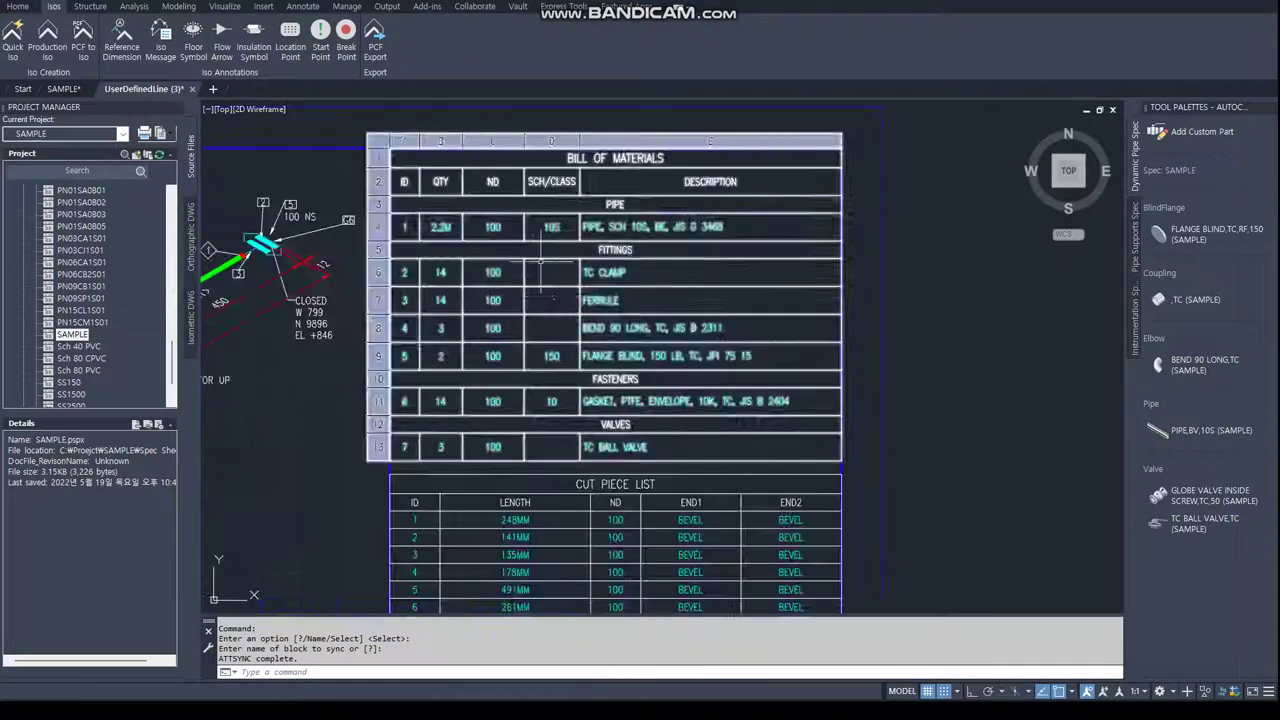
scroll(935, 605, "down", 2)
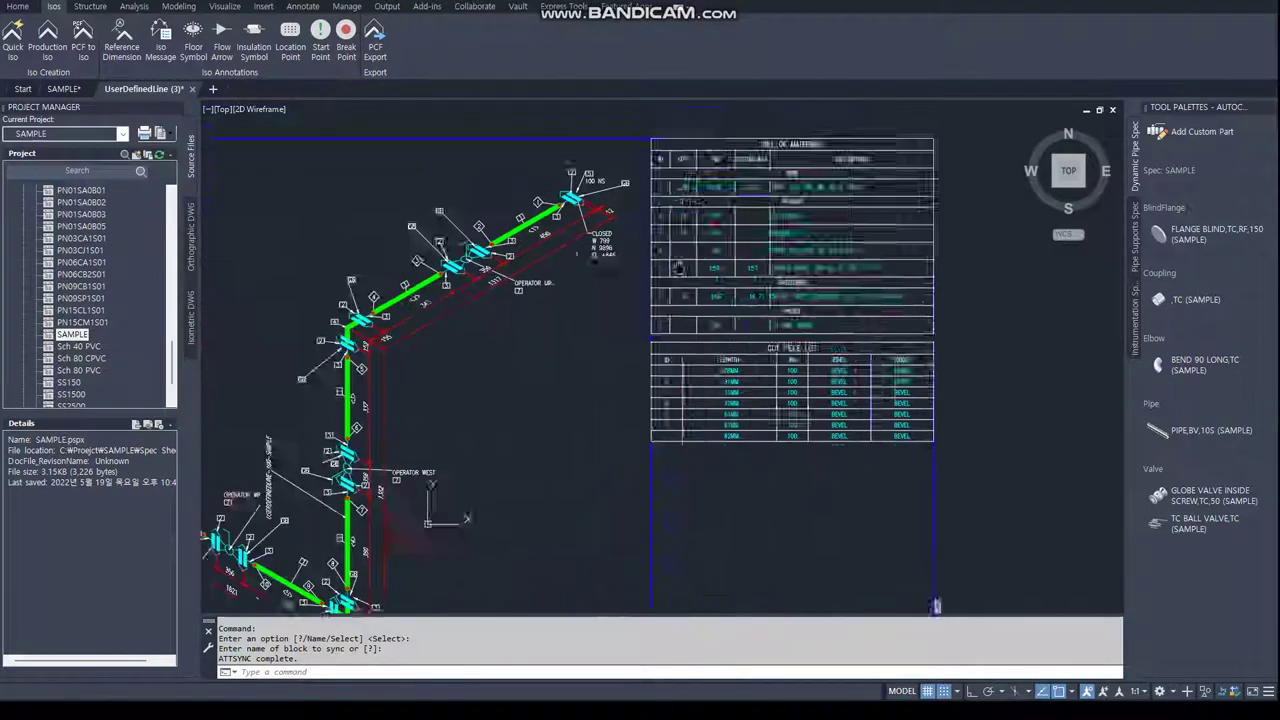
middle_click_drag(476, 332, 666, 247)
middle_click_drag(582, 278, 622, 268)
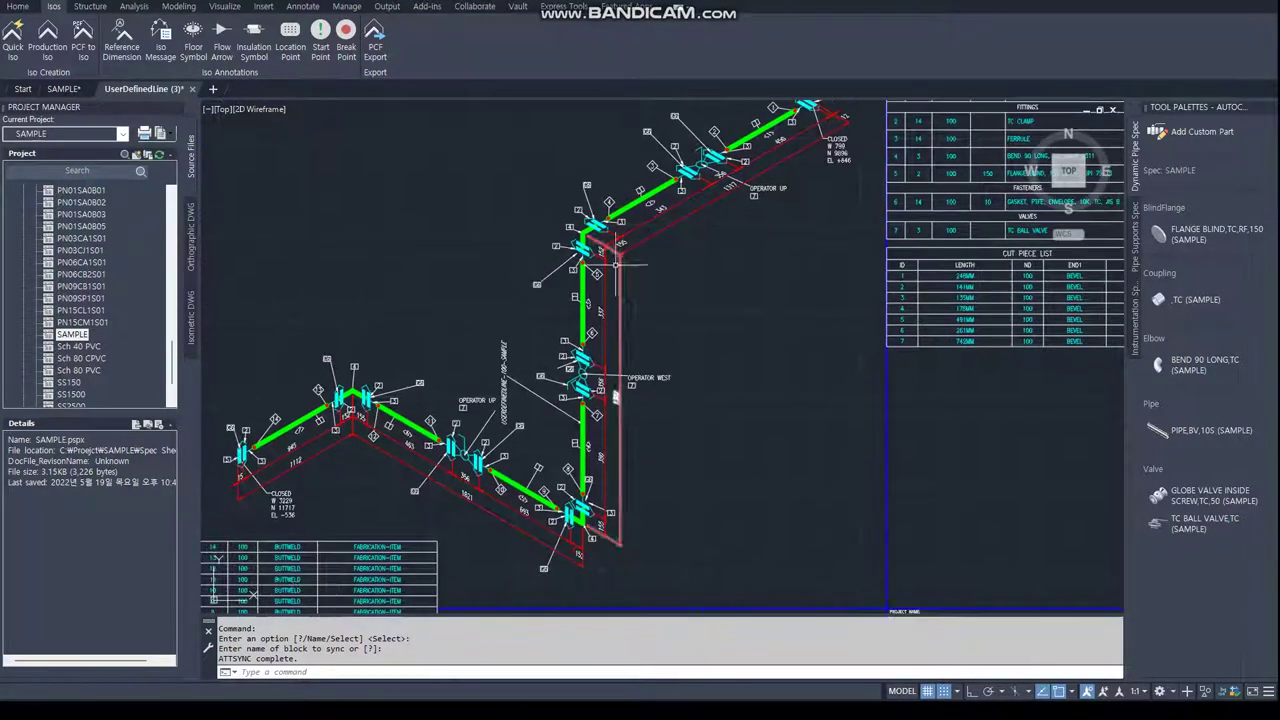
middle_click_drag(626, 413, 656, 403)
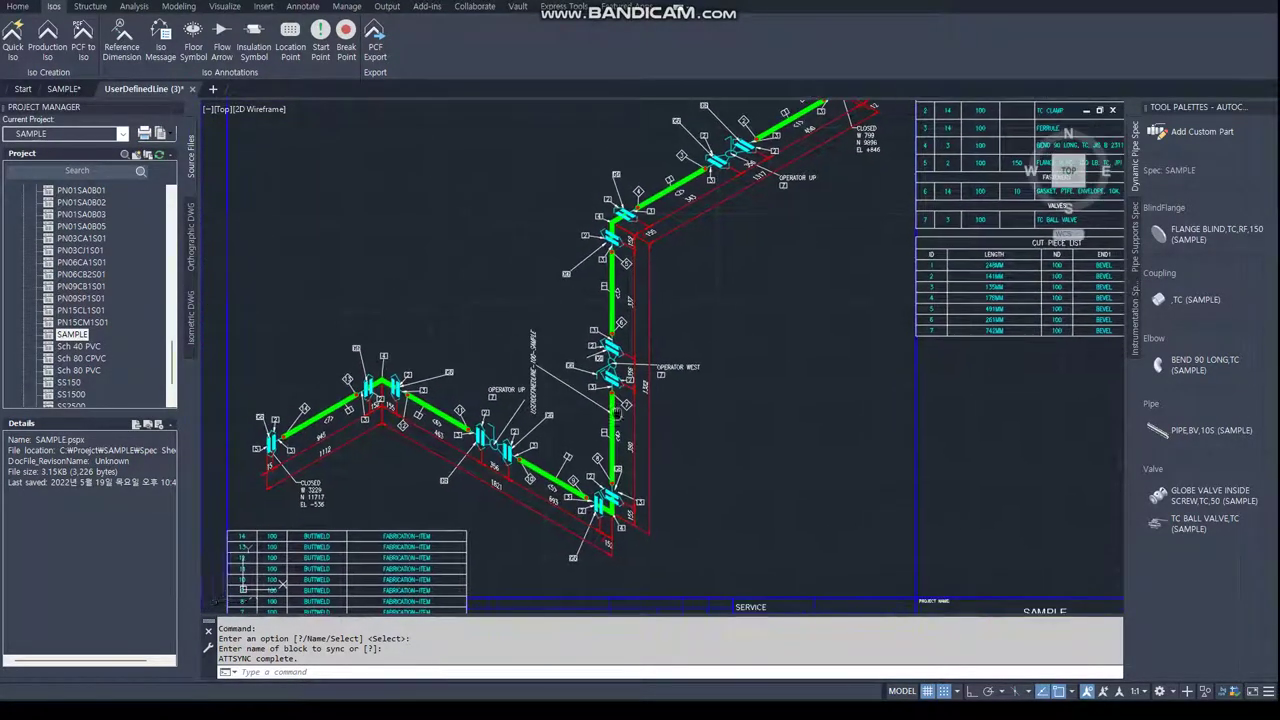
Return to the SAMPLE* model, clear the fitting selection, and view both TC ball valves and elbow.
left_click(64, 89)
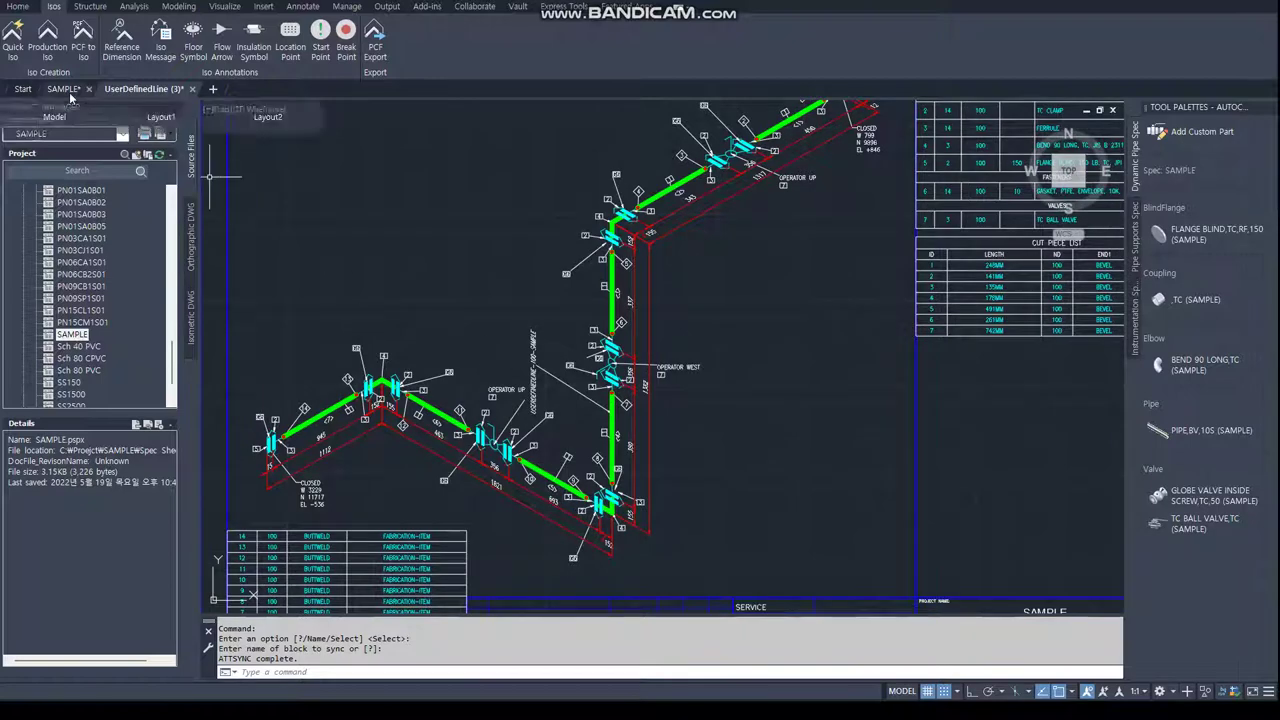
scroll(562, 418, "up", 4)
scroll(562, 418, "up", 2)
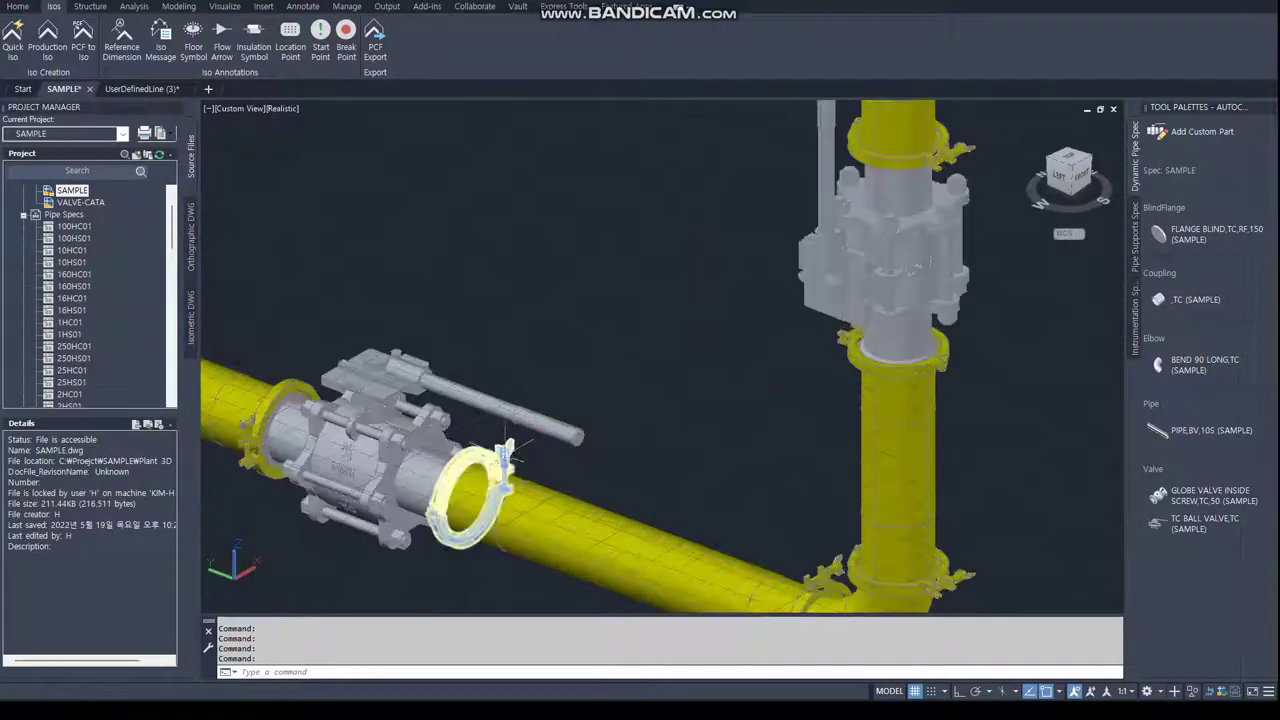
left_click(500, 445)
key("Escape")
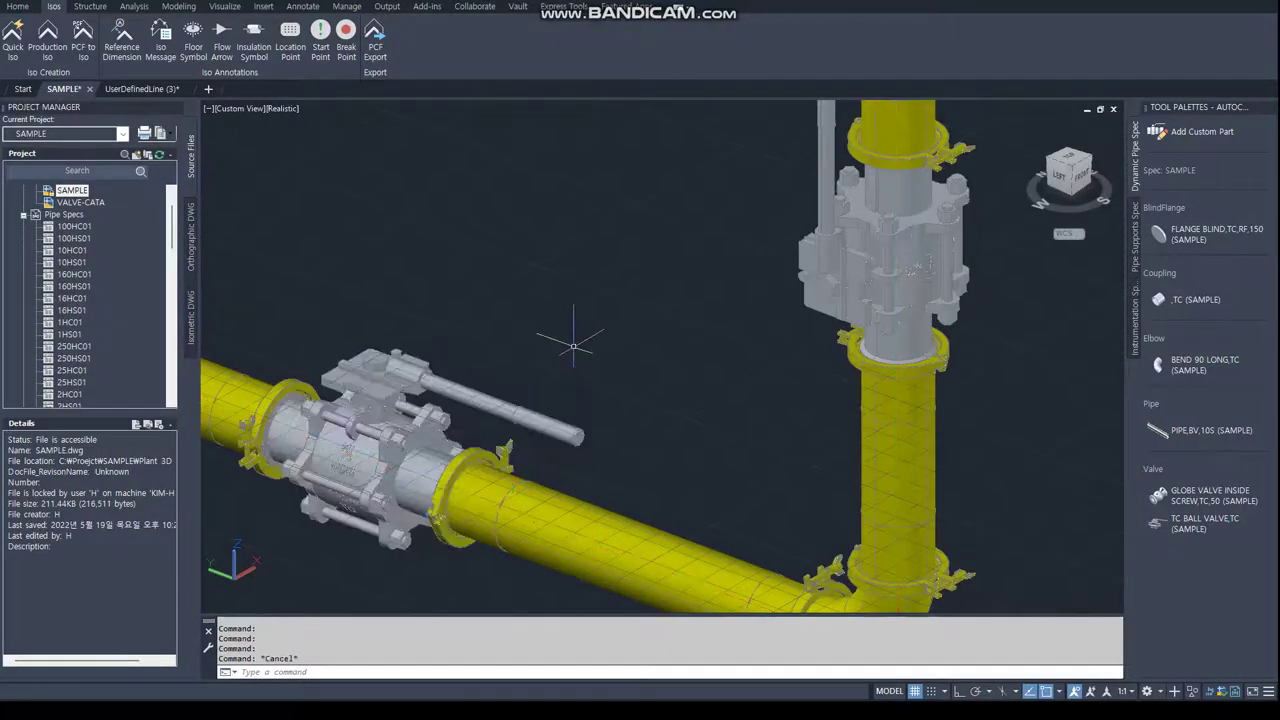
key("Escape")
scroll(571, 349, "up", 3)
mouse_move(460, 426)
middle_mouse_down("shift")
mouse_move(600, 380)
mouse_move(580, 360)
middle_mouse_up("shift")
scroll(619, 369, "down", 5)
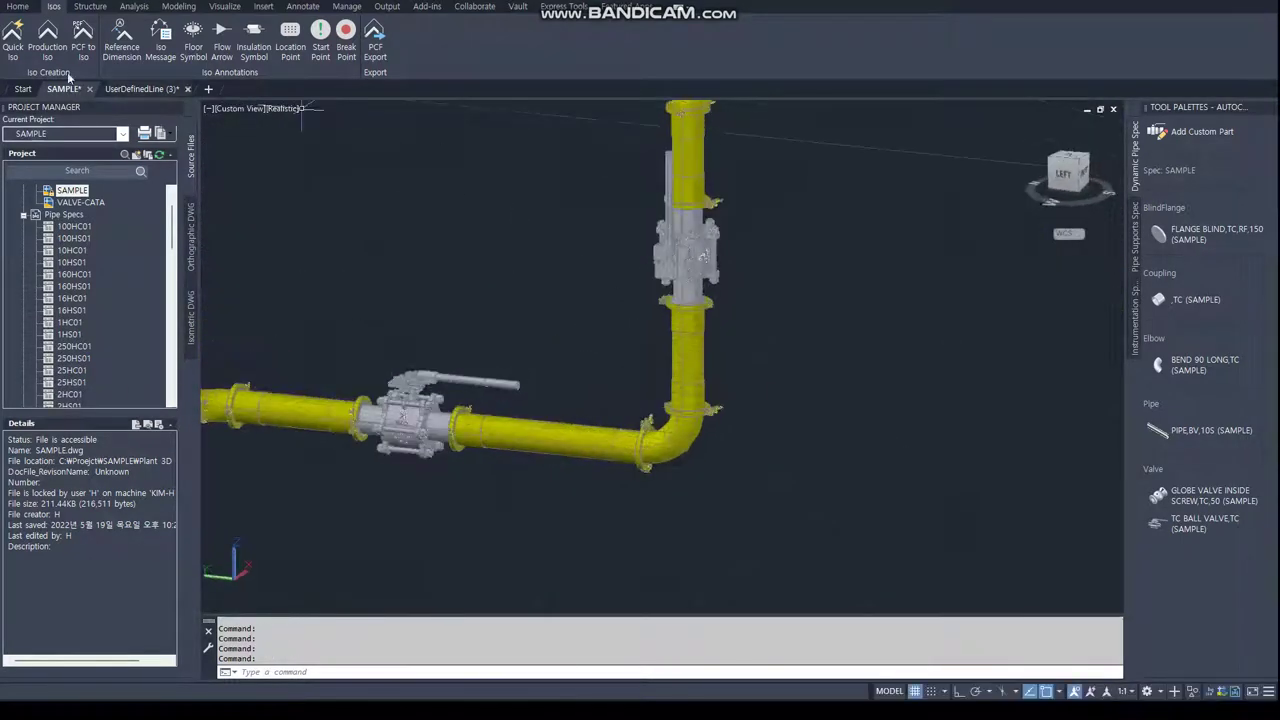